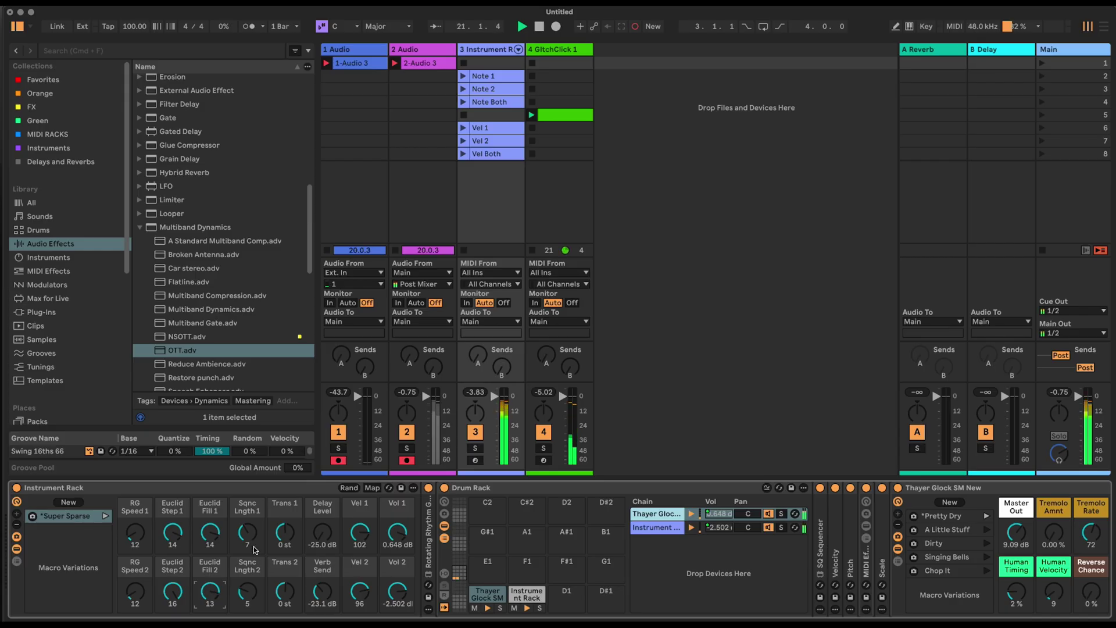
Adjust the first voice's rack macros: Trans 1 to +2 st, Euclid Fill 1 to 9 and Vel 1 to 77.
left_click_drag(292, 533, 293, 529)
scroll(214, 534, "down", 5)
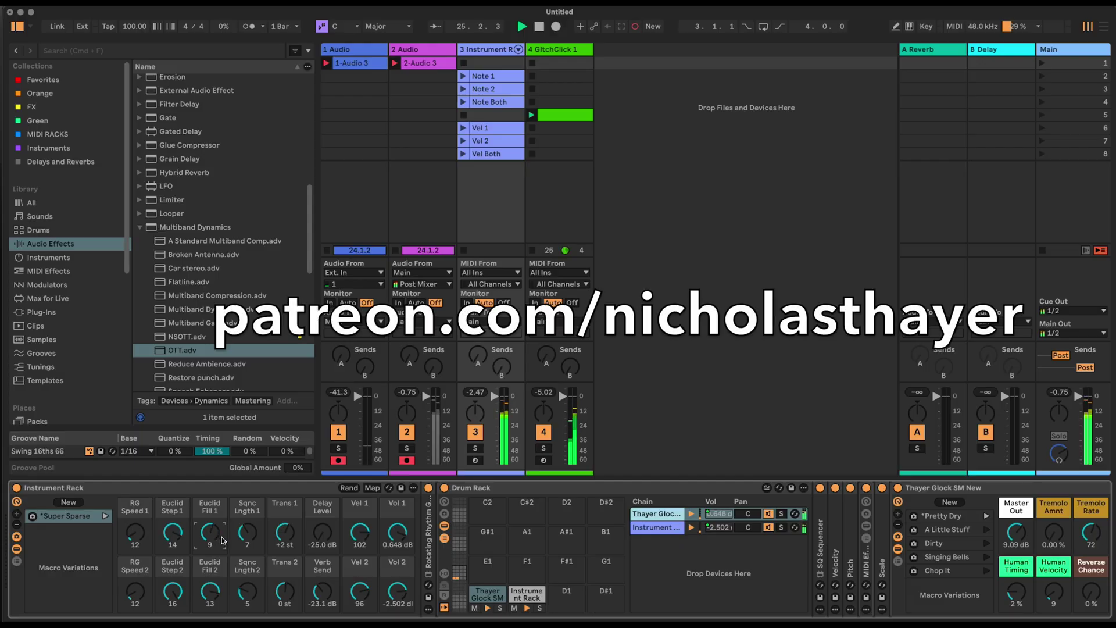
left_click_drag(354, 541, 353, 554)
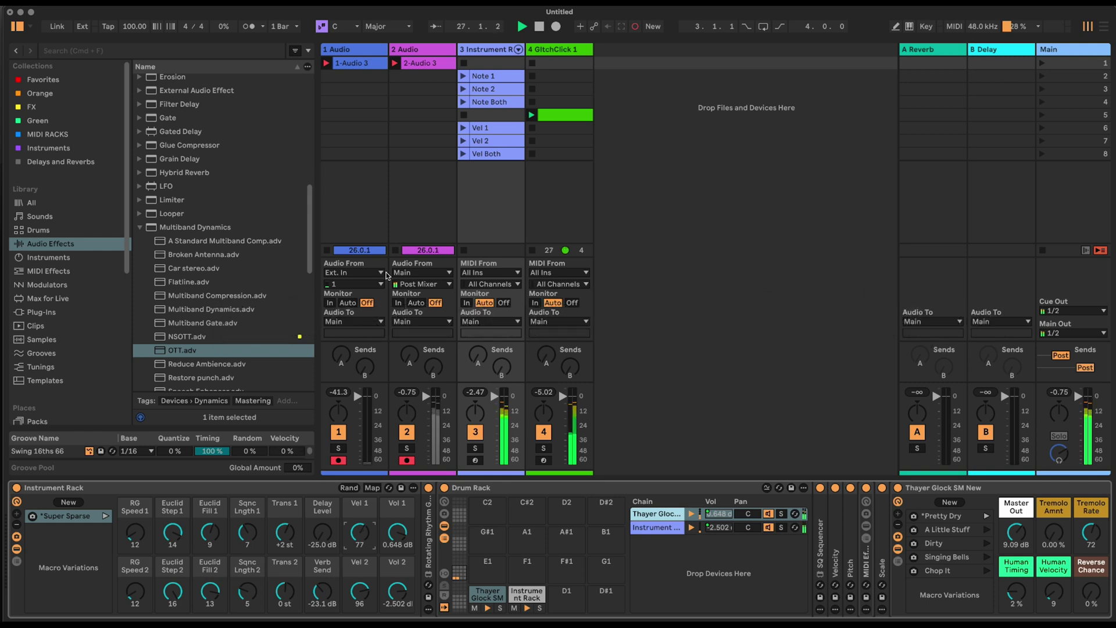
Launch the Note 2 clip and repeatedly launch the Note Both clip on track 3, and set Sqnc Lngth 1 to 5.
left_click(464, 89)
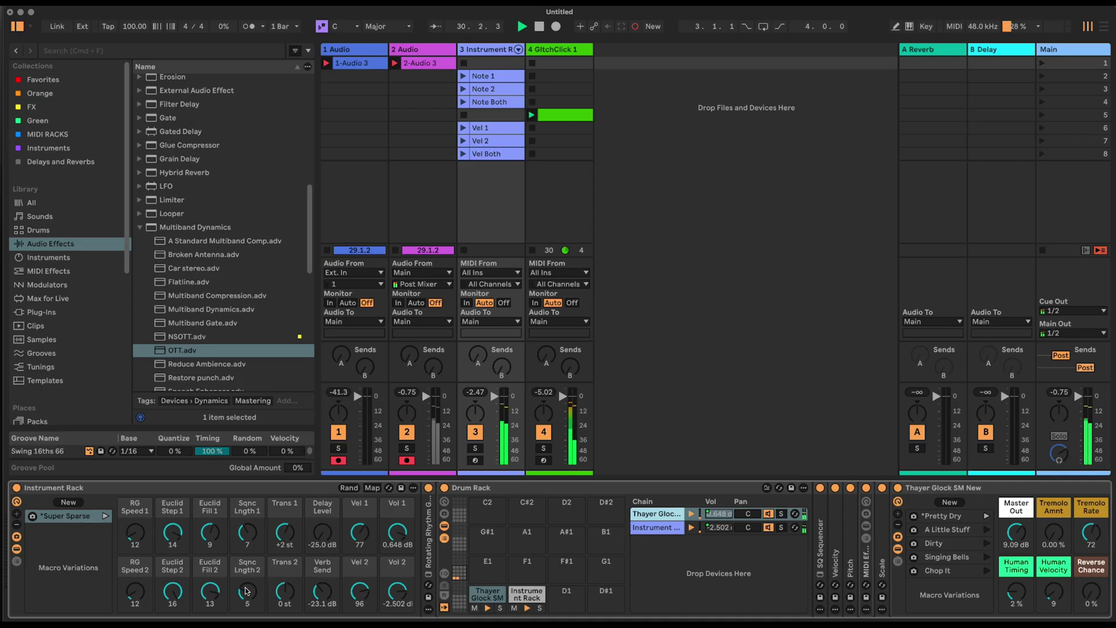
left_click(463, 88)
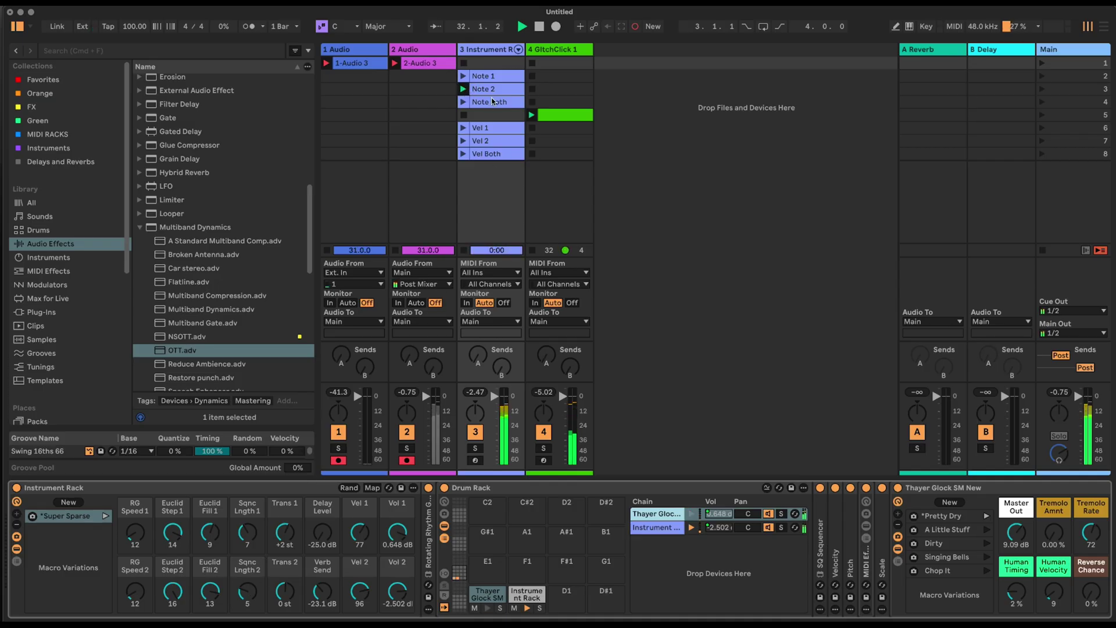
left_click(493, 102)
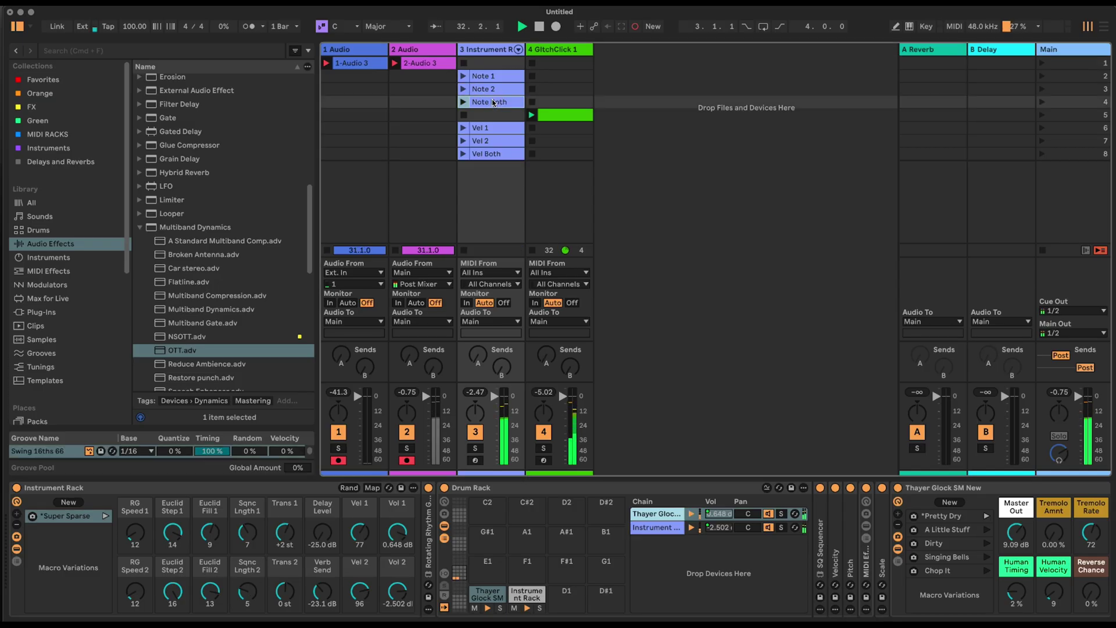
left_click(464, 102)
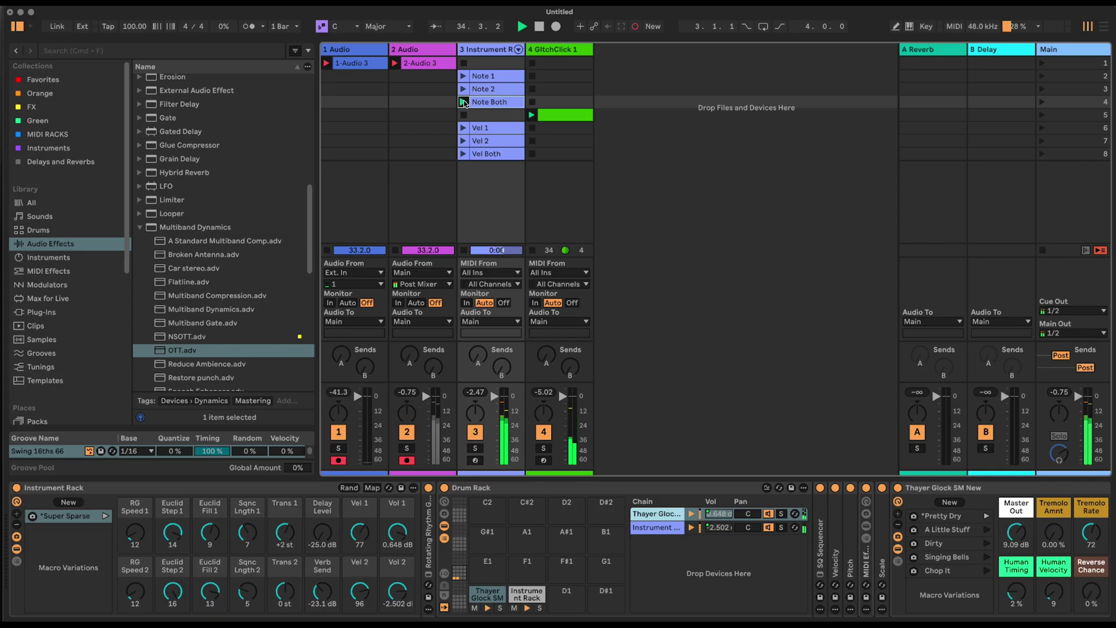
left_click(463, 102)
left_click(464, 102)
left_click(463, 102)
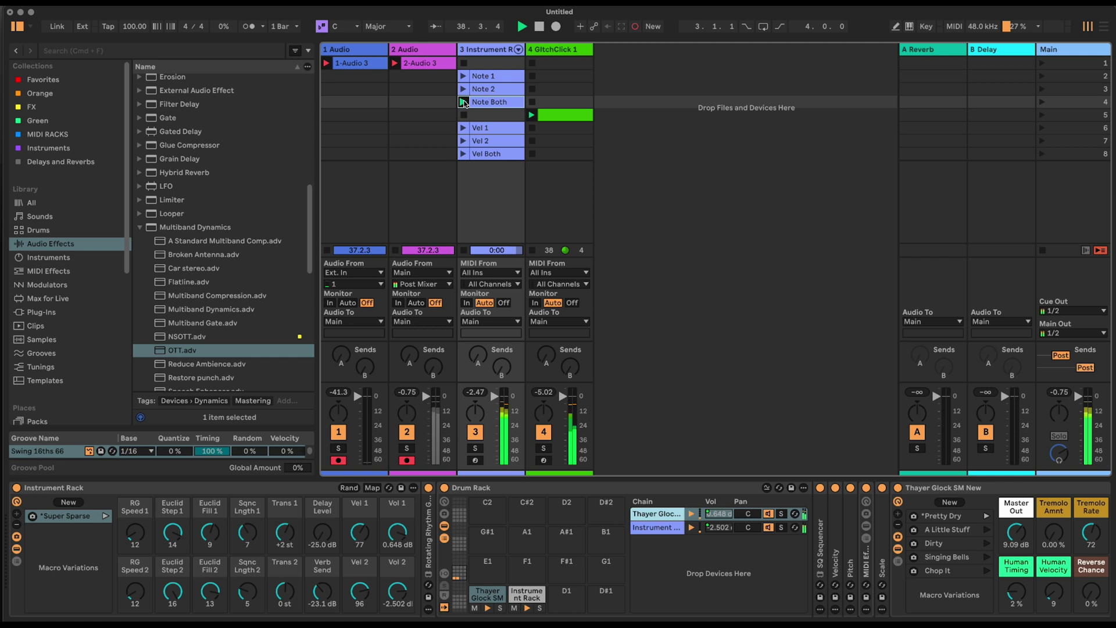
left_click_drag(247, 532, 247, 540)
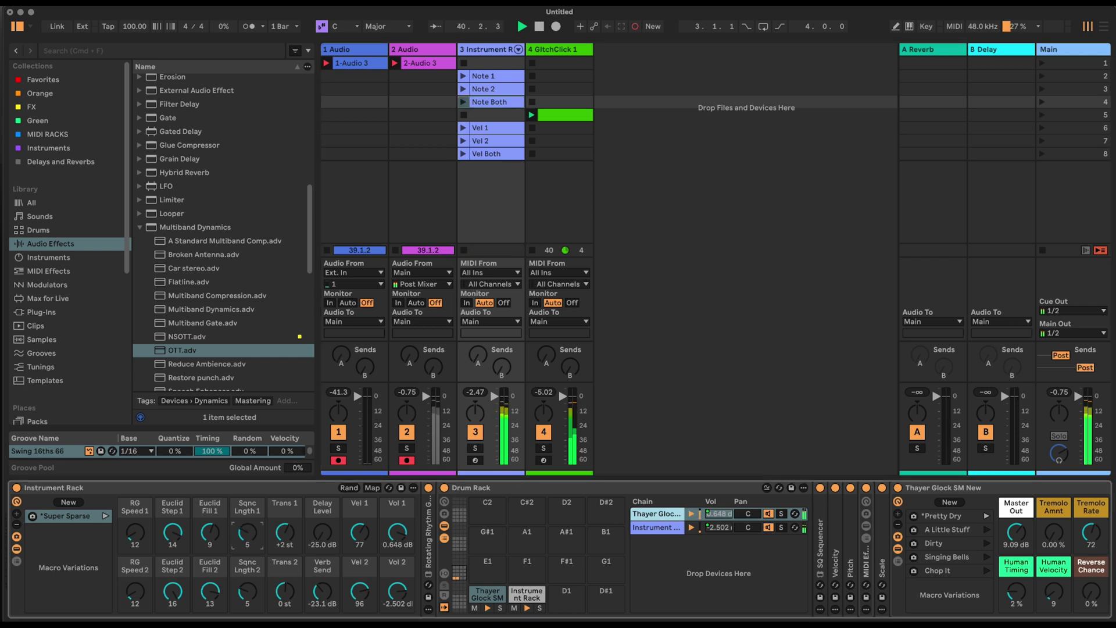
Listen to the GlitchClick 1 track soloed, release it, and solo the Instrument Rack track instead.
left_click(544, 448)
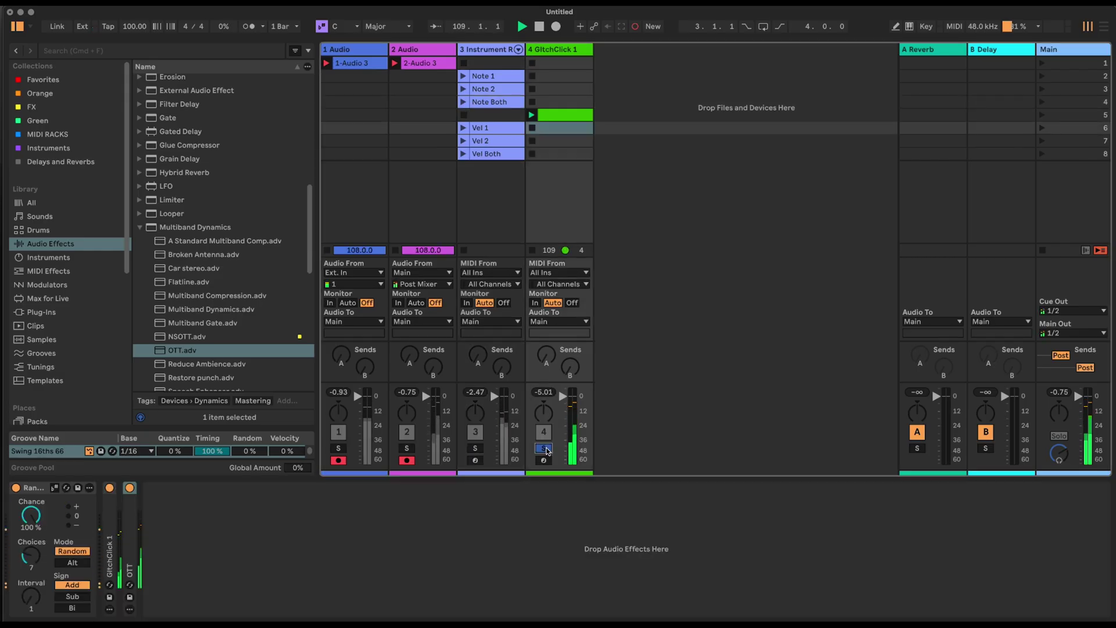
left_click(546, 448)
left_click(721, 196)
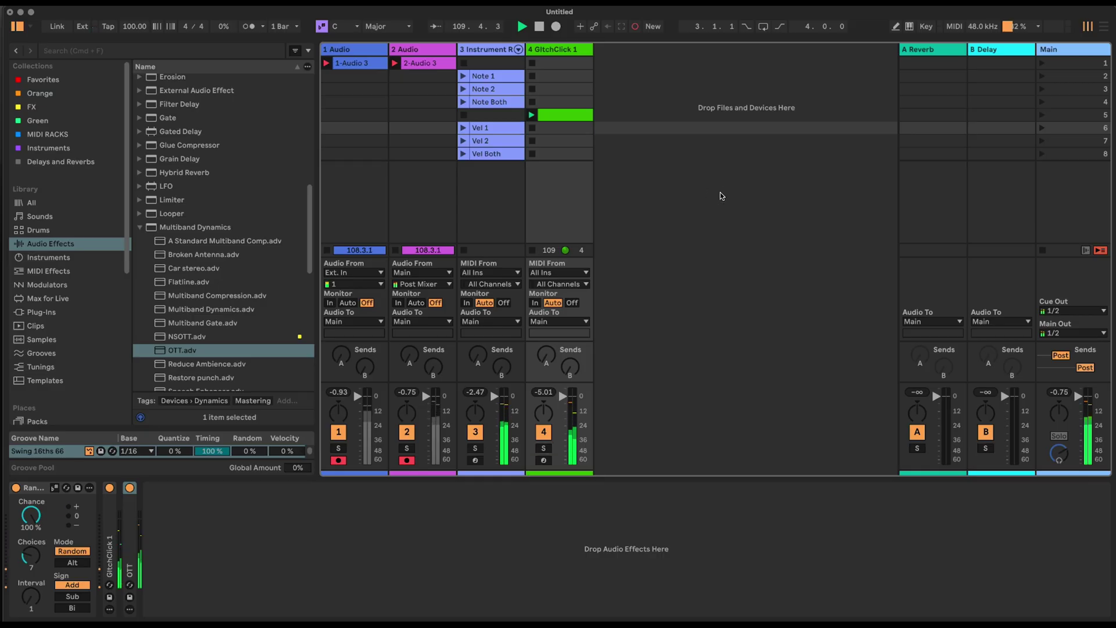
left_click(480, 449)
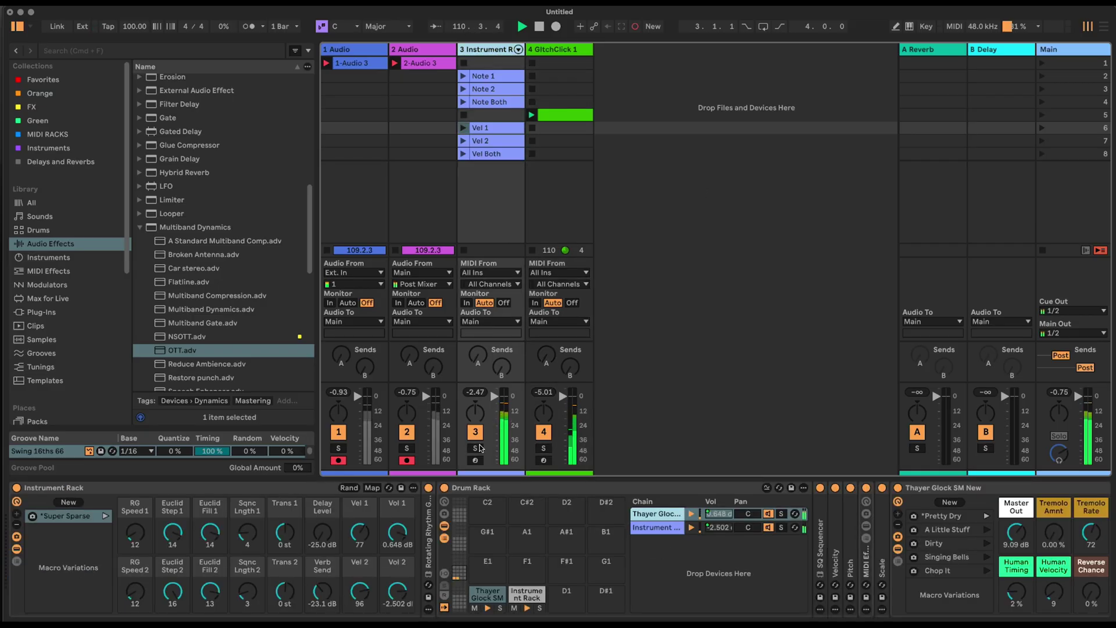
left_click(481, 449)
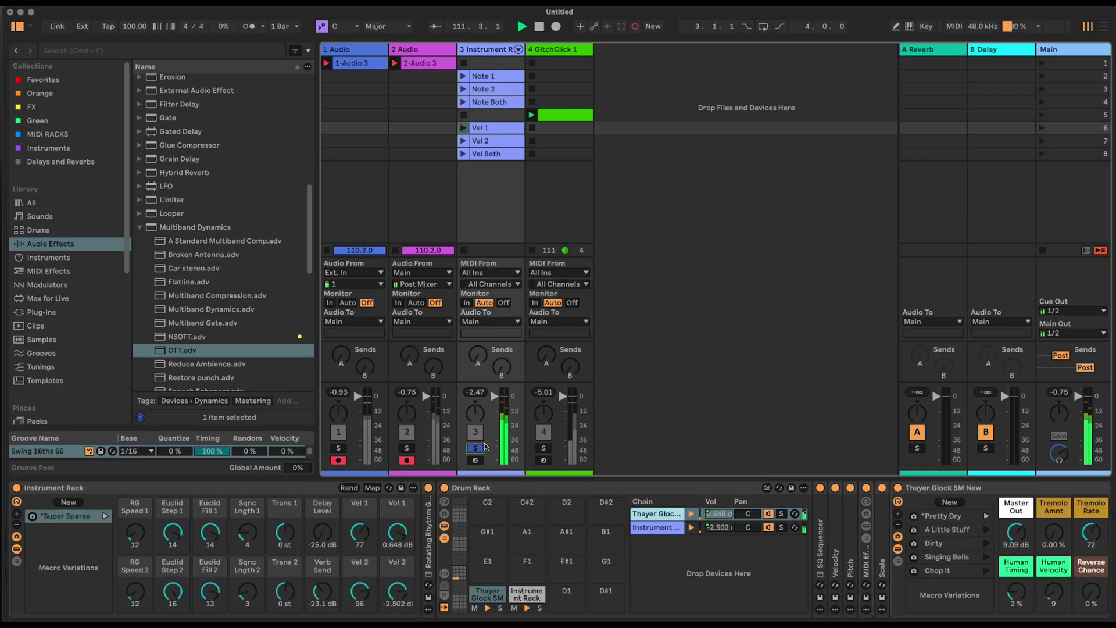
Compare the two Drum Rack pads by muting each in turn, leaving the Instrument Rack pad muted.
left_click(514, 609)
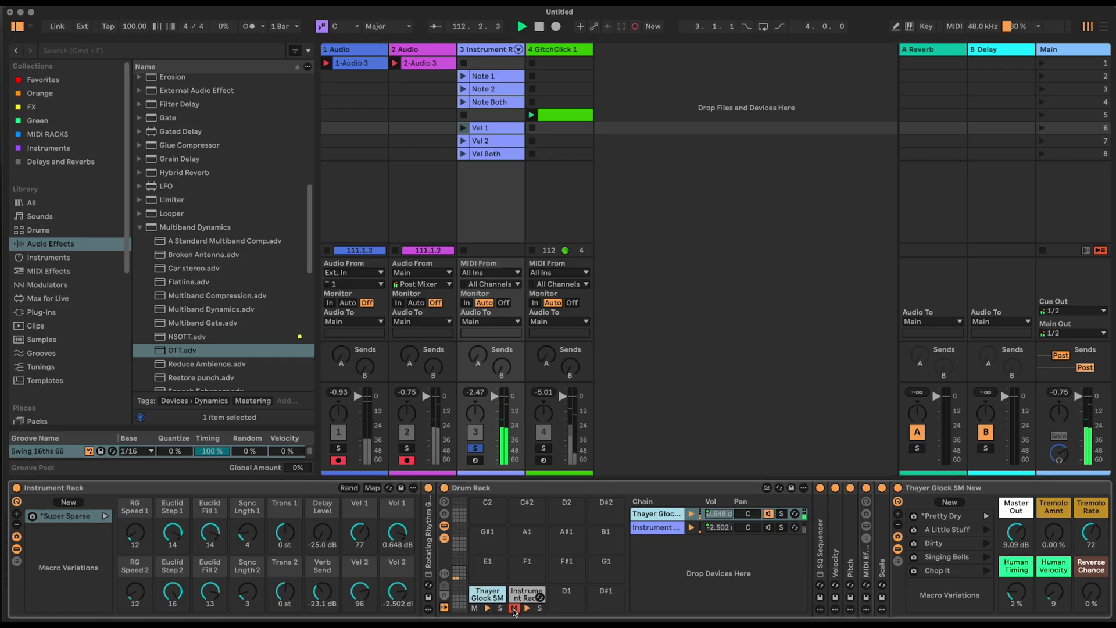
left_click(514, 608)
left_click(476, 609)
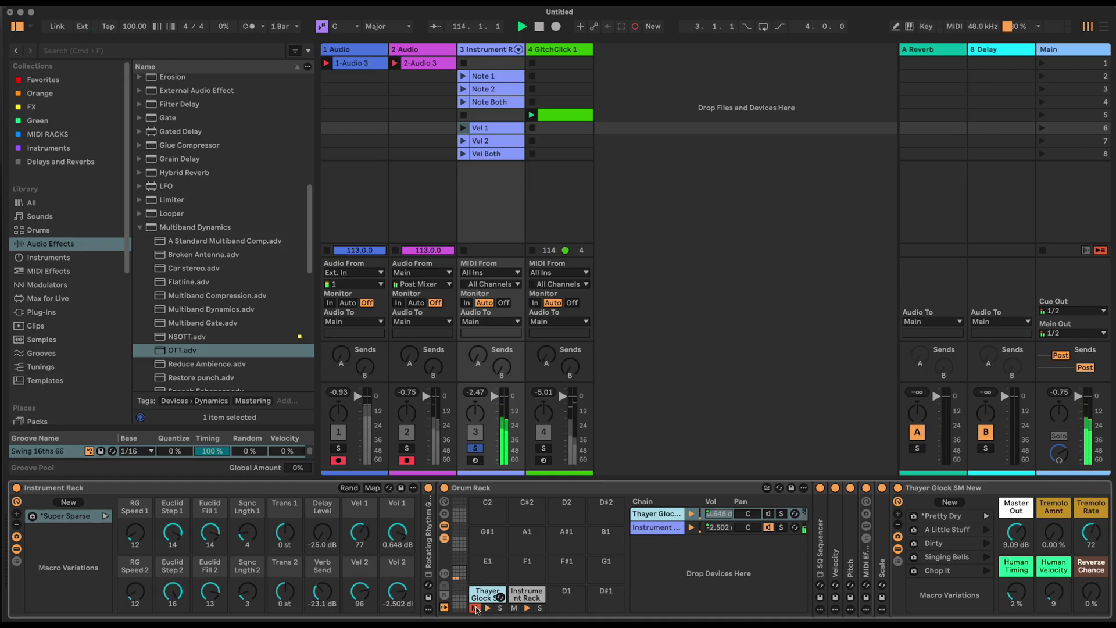
left_click(475, 608)
left_click(514, 609)
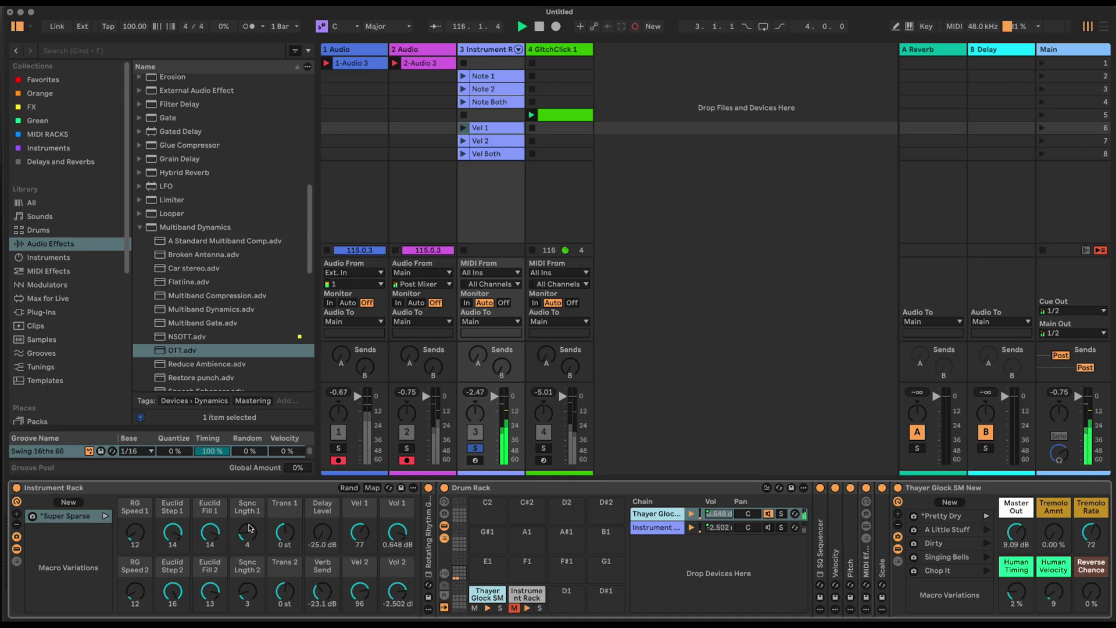
Audition Sqnc Lngth 1 at 1, 16 and 11, and leave it at 5.
left_click_drag(248, 532, 247, 550)
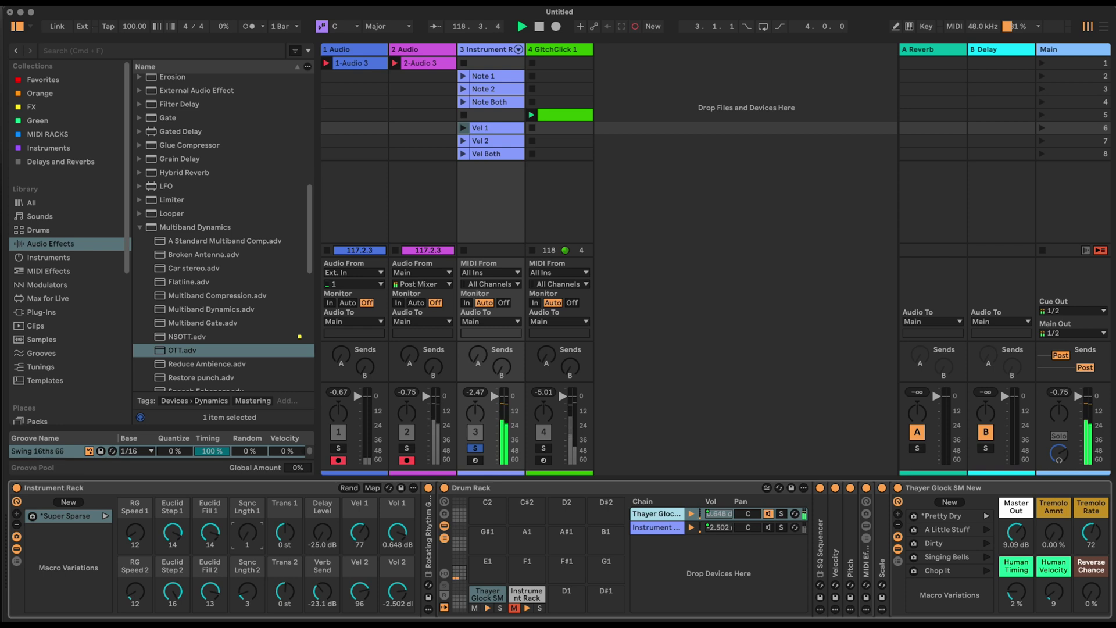
left_click_drag(247, 532, 248, 512)
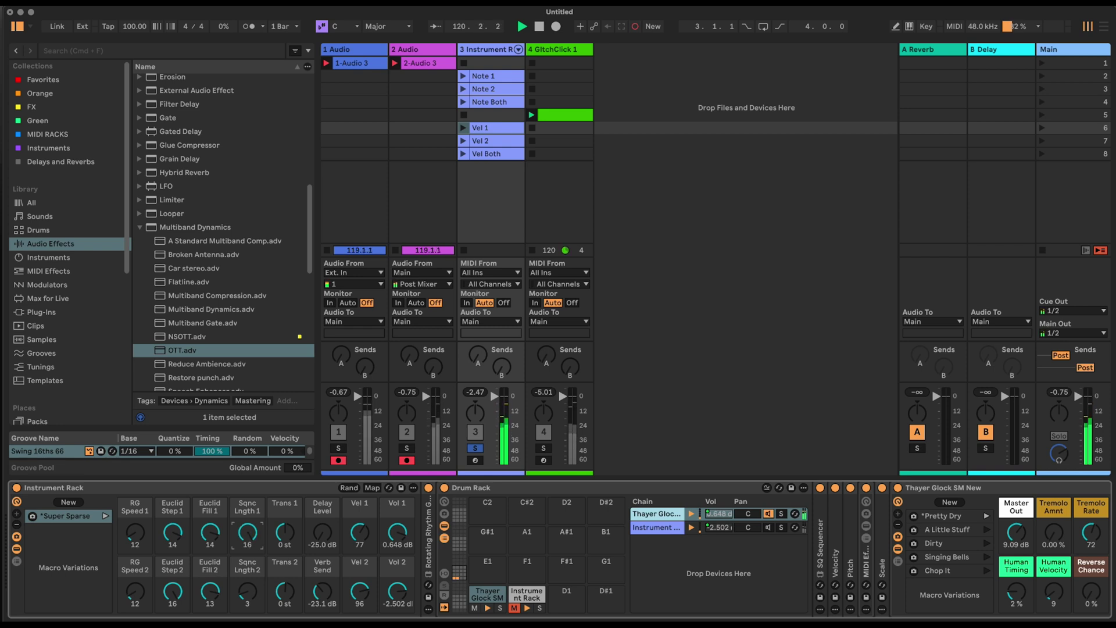
left_click_drag(248, 532, 248, 544)
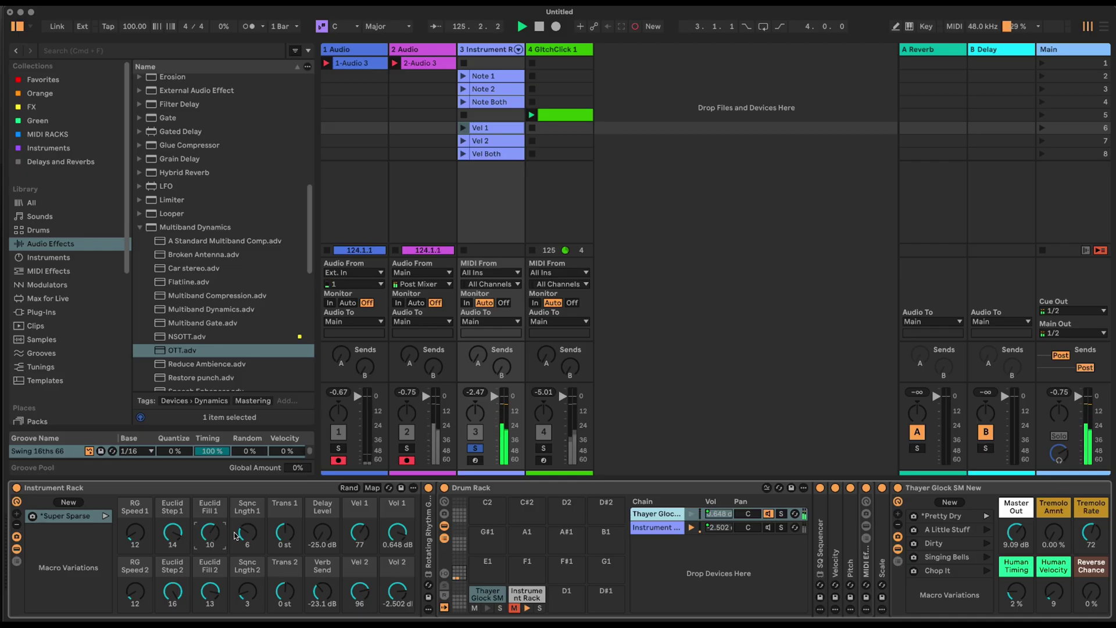
left_click_drag(250, 534, 250, 541)
left_click_drag(247, 533, 247, 512)
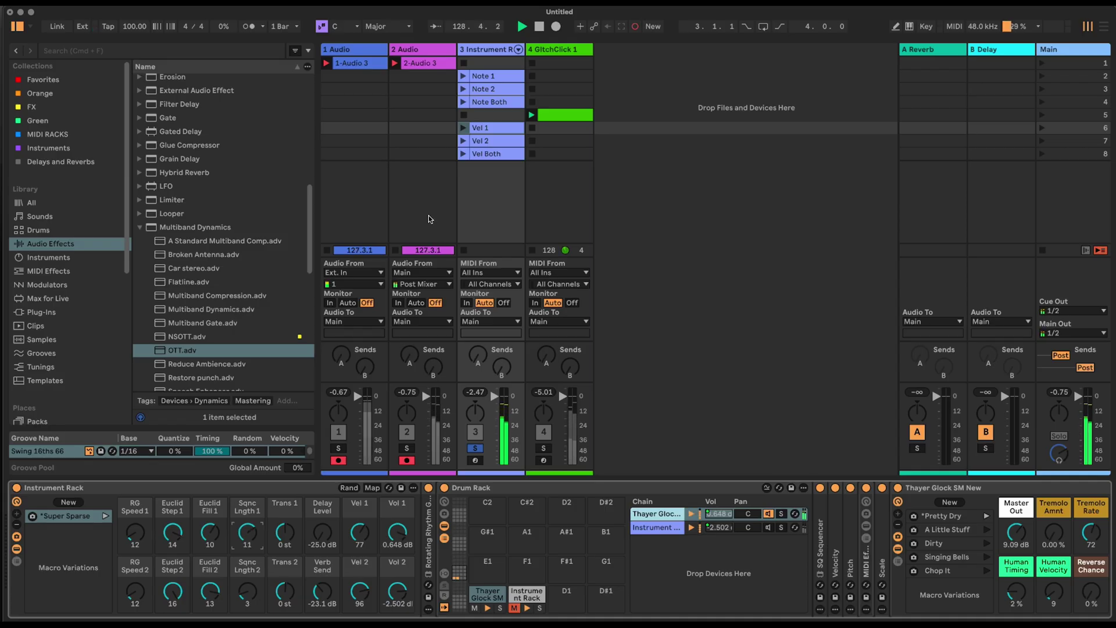
left_click_drag(248, 533, 247, 551)
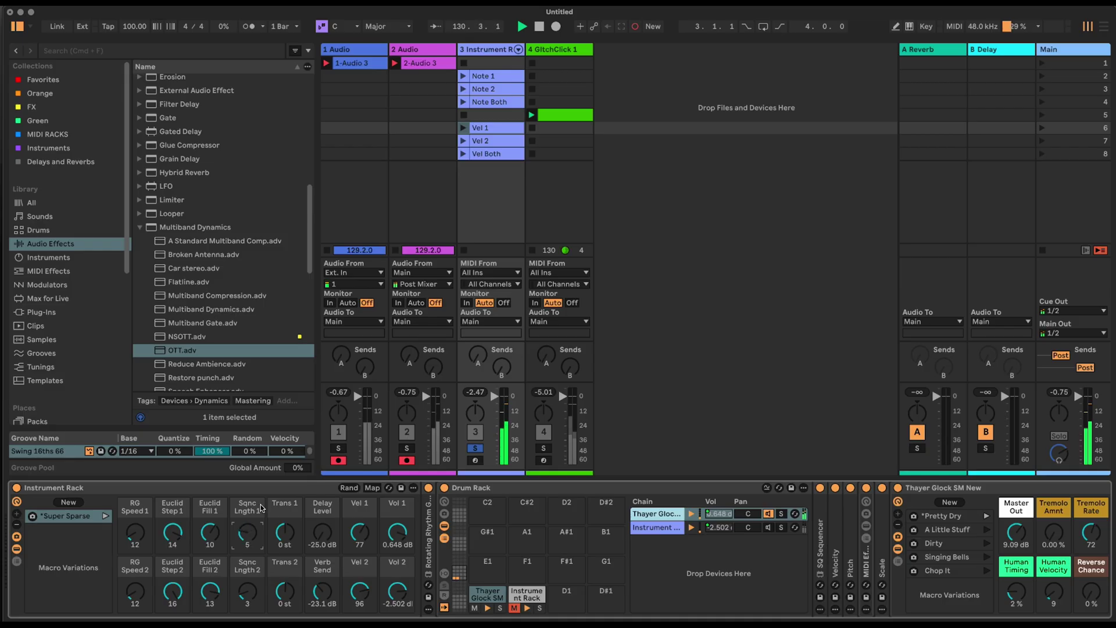
Launch the Note 1 clip and isolate the Instrument Rack pad by unmuting it and muting the Thayer Glock SM pad.
left_click(464, 76)
left_click(514, 608)
left_click(475, 608)
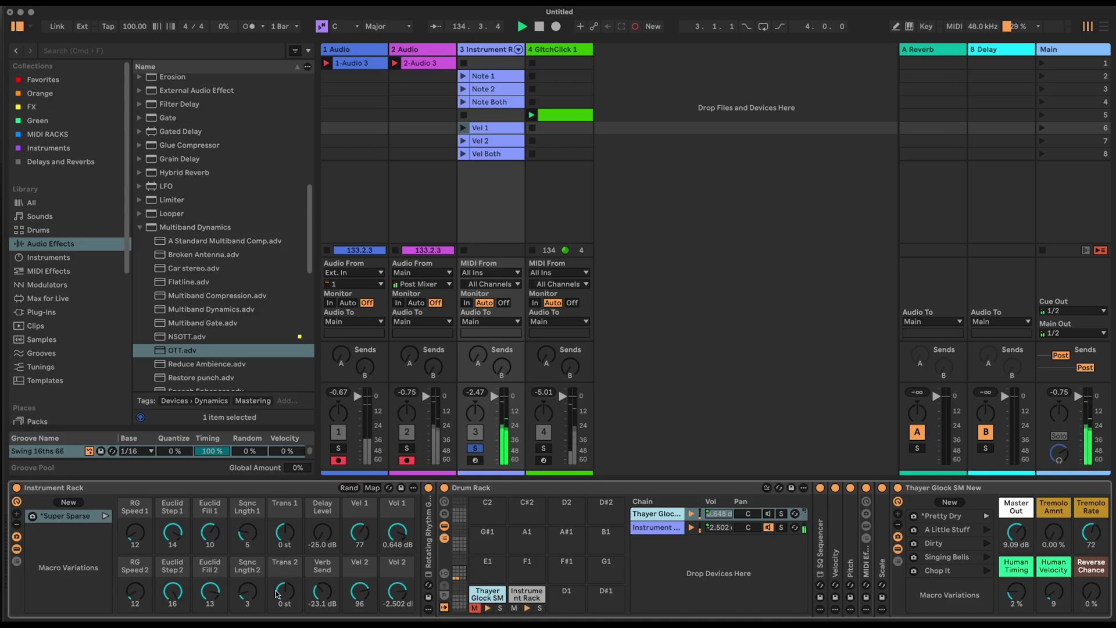
Audition Sqnc Lngth 2 at 1, launch the Note 2 clip, and set Sqnc Lngth 2 to 5.
left_click_drag(250, 595, 250, 602)
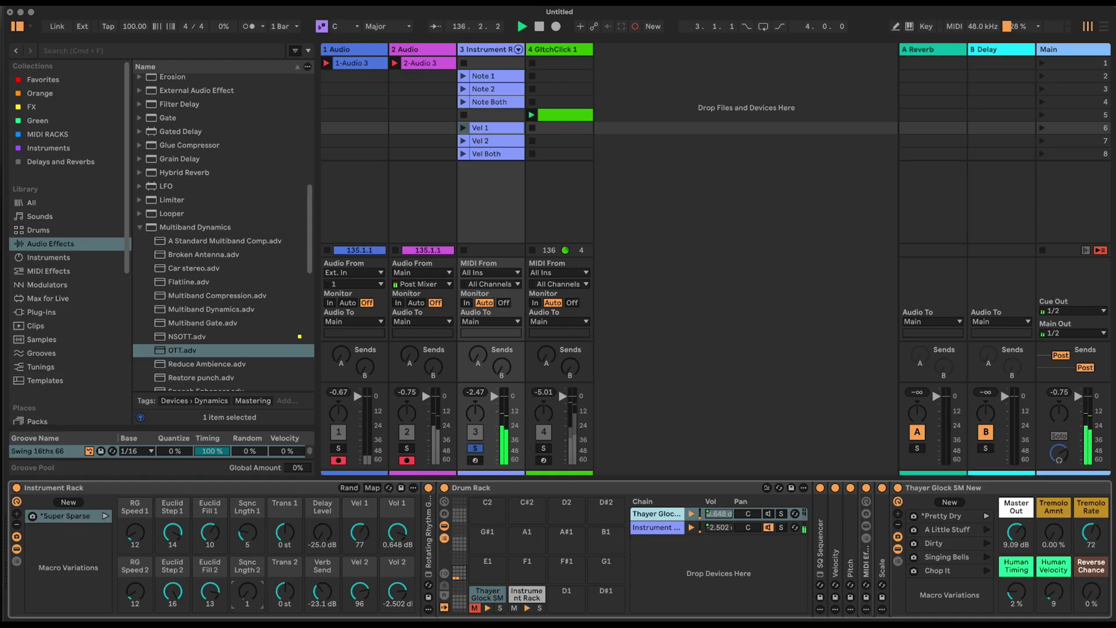
left_click(464, 89)
left_click_drag(249, 593, 248, 589)
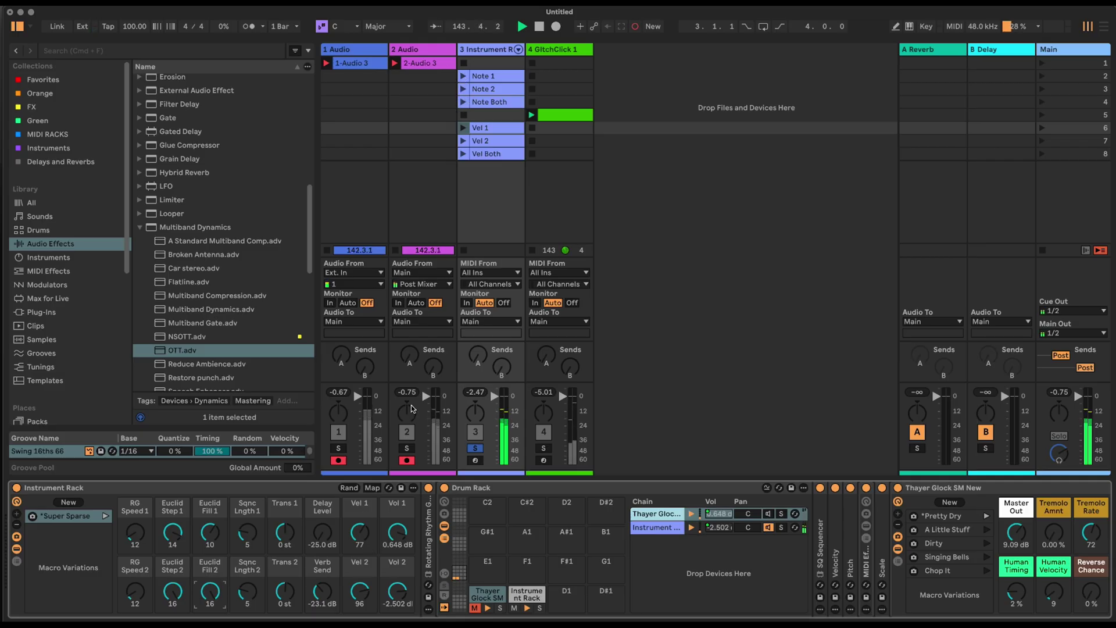
Unmute the Thayer Glock SM pad and repeatedly launch the Note Both clip to hear both voices together.
left_click(474, 608)
left_click(473, 104)
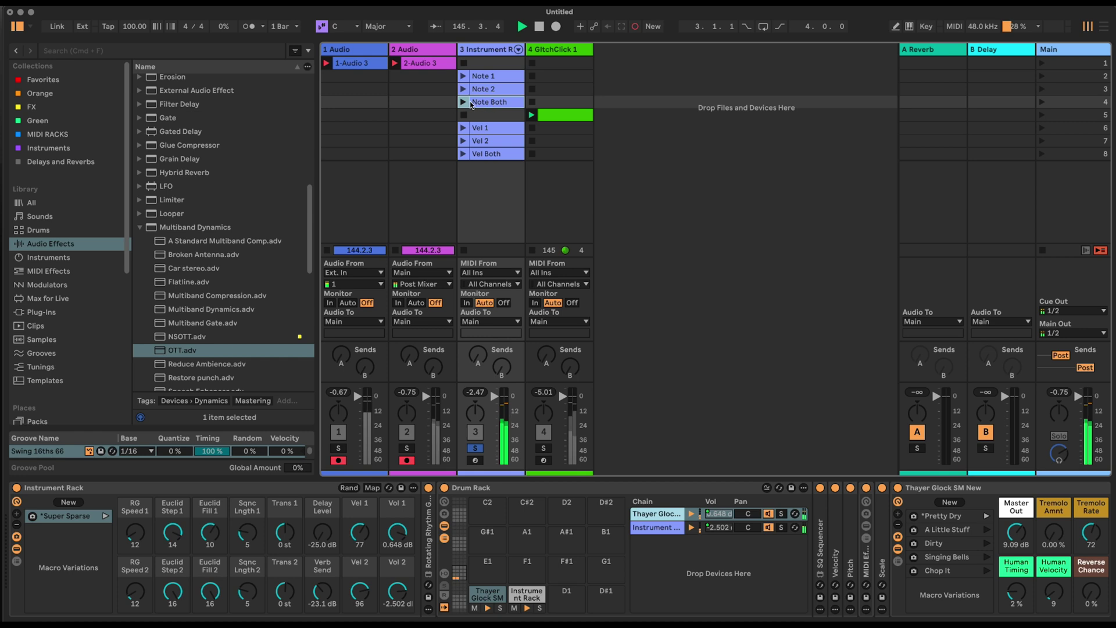
left_click(463, 102)
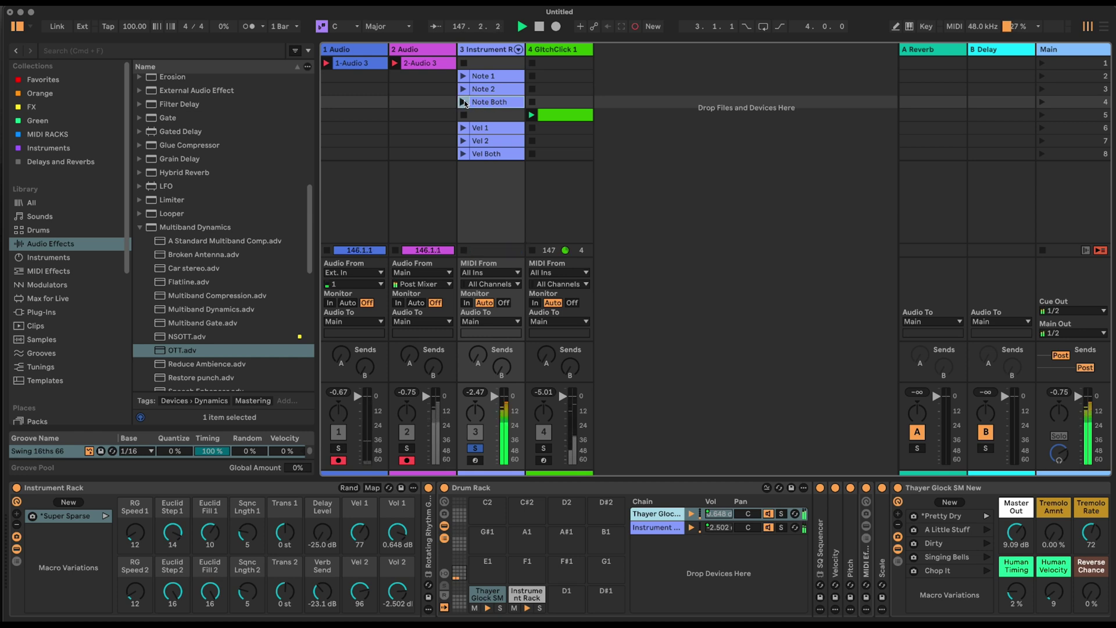
left_click(464, 102)
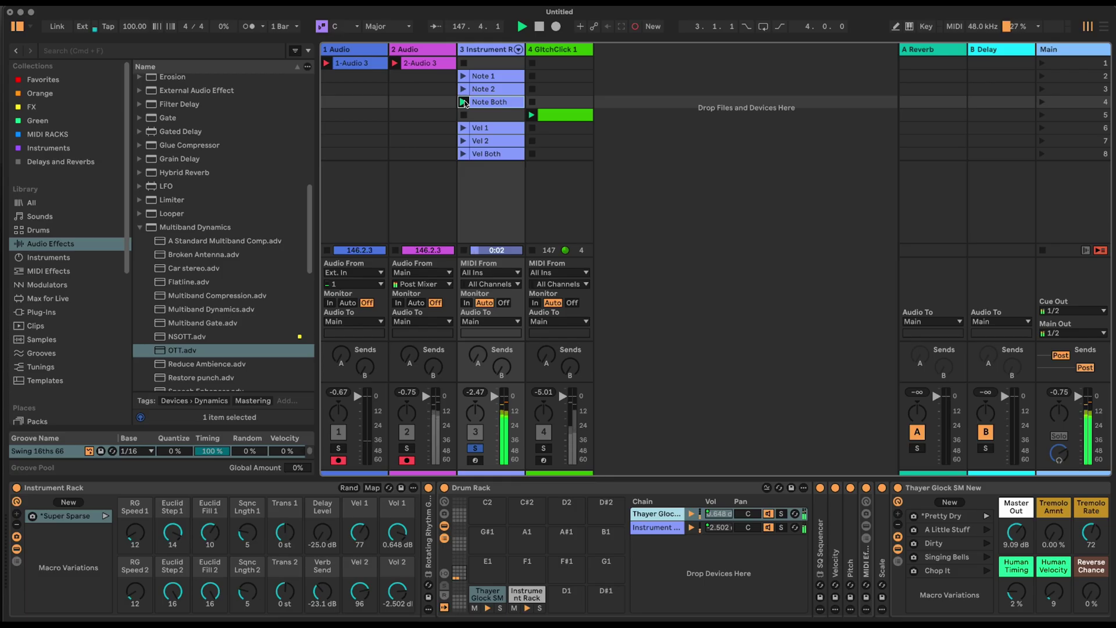
left_click(483, 490)
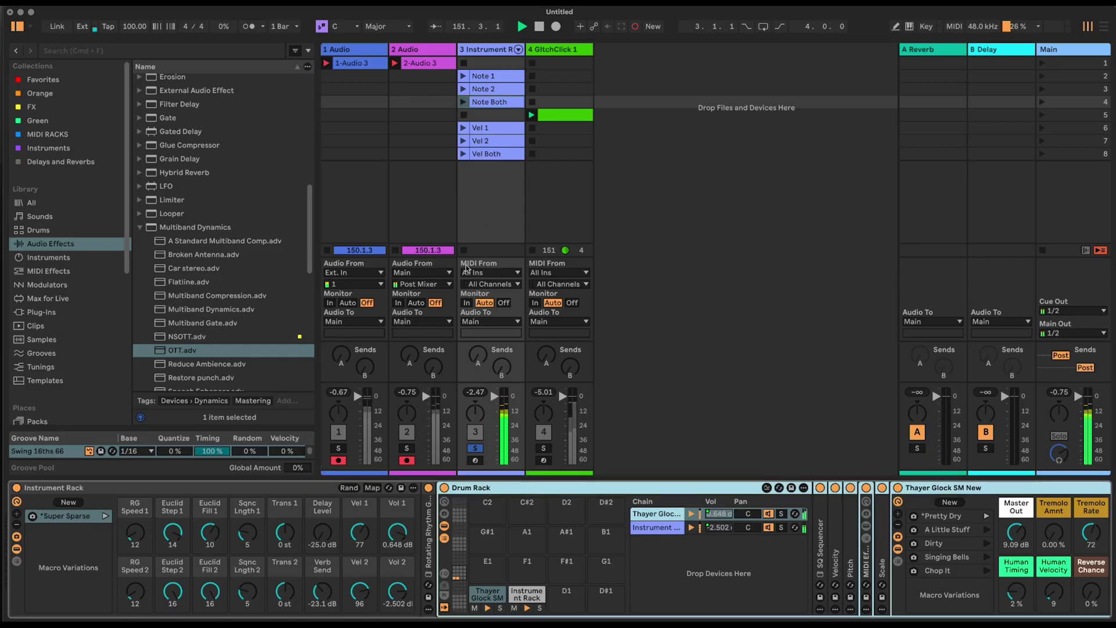
Unsolo the Instrument Rack track and deactivate both it and the GlitchClick 1 track.
left_click(475, 448)
left_click(476, 431)
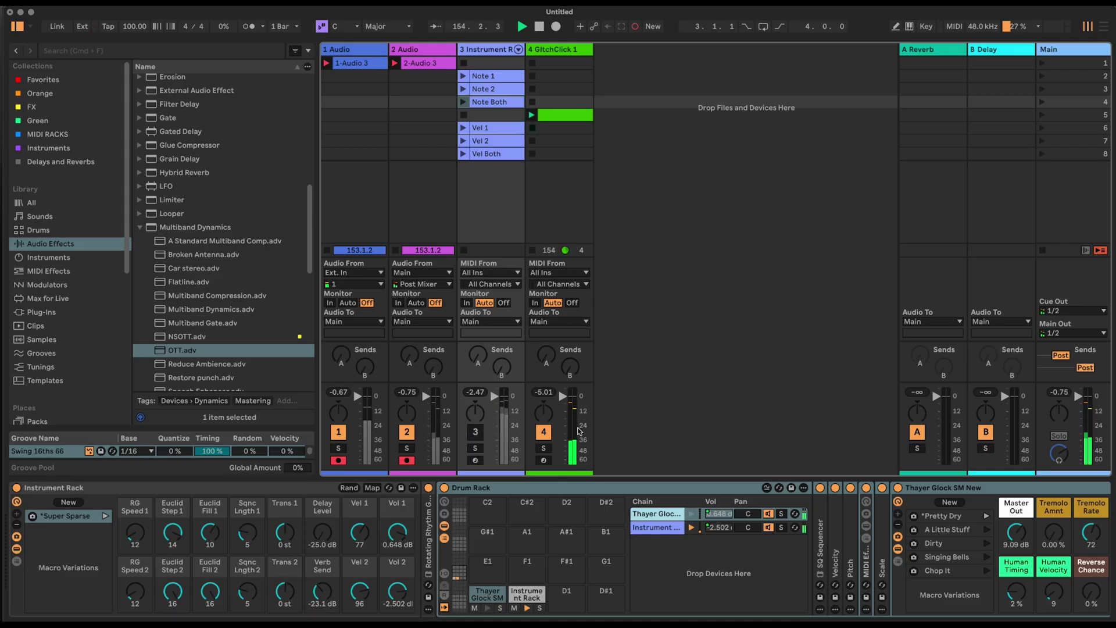
left_click(544, 432)
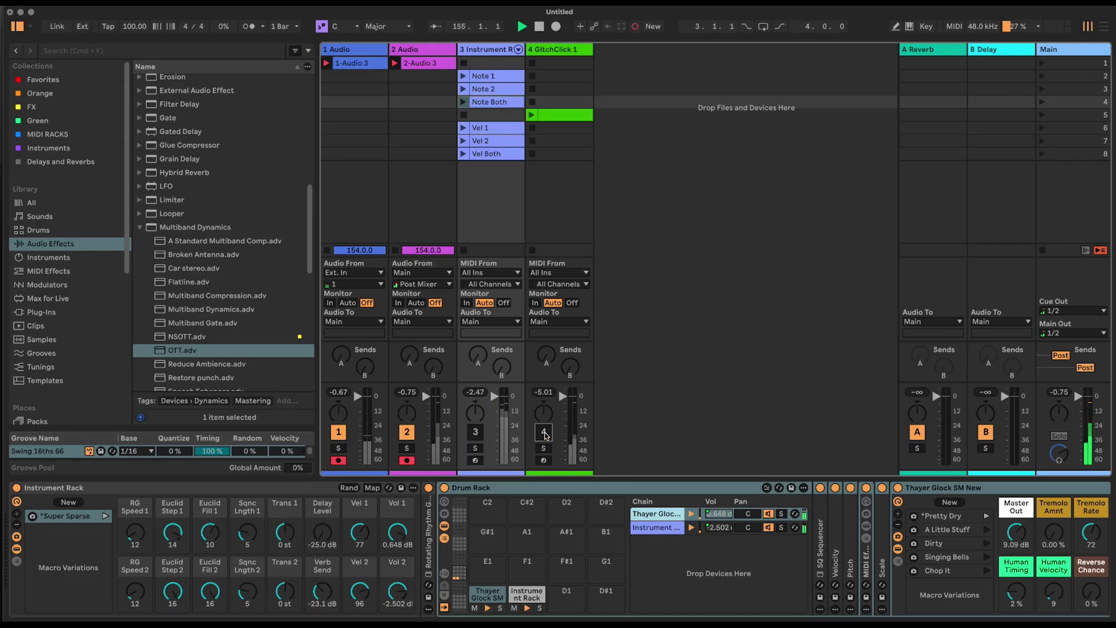
Narrow the Instrument Rack and GlitchClick 1 track columns to make room for a new track.
left_click(620, 154)
left_click(589, 48)
left_click_drag(589, 47, 492, 49)
left_click(518, 46)
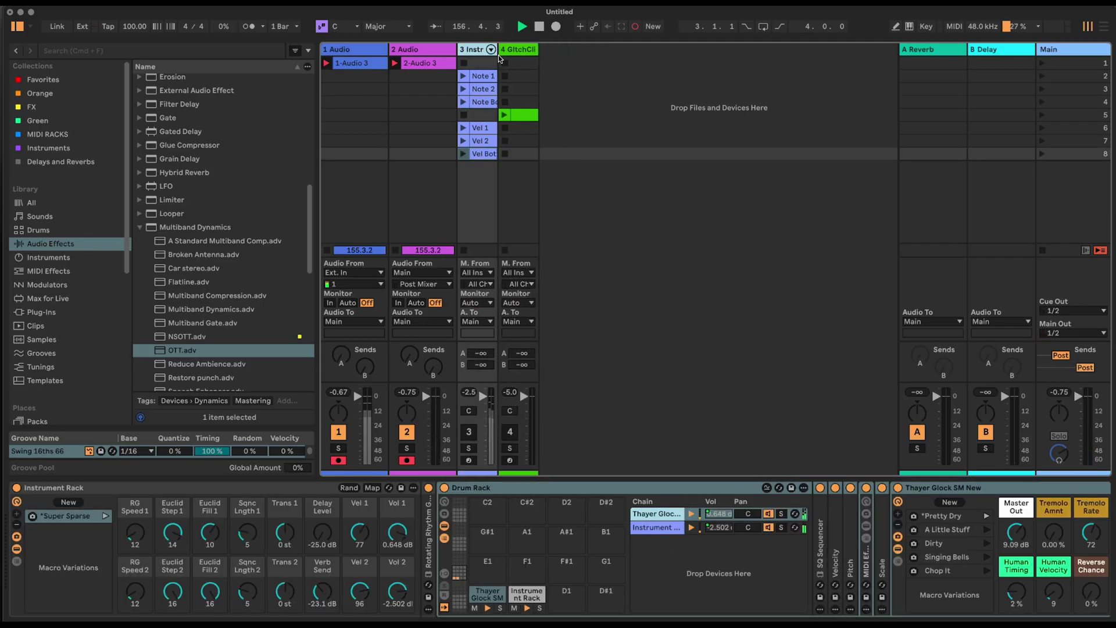
Add an empty Drum Rack on a new MIDI track and insert a Rotating Rhythm Generator before it.
left_click(66, 257)
left_click_drag(180, 256, 619, 123)
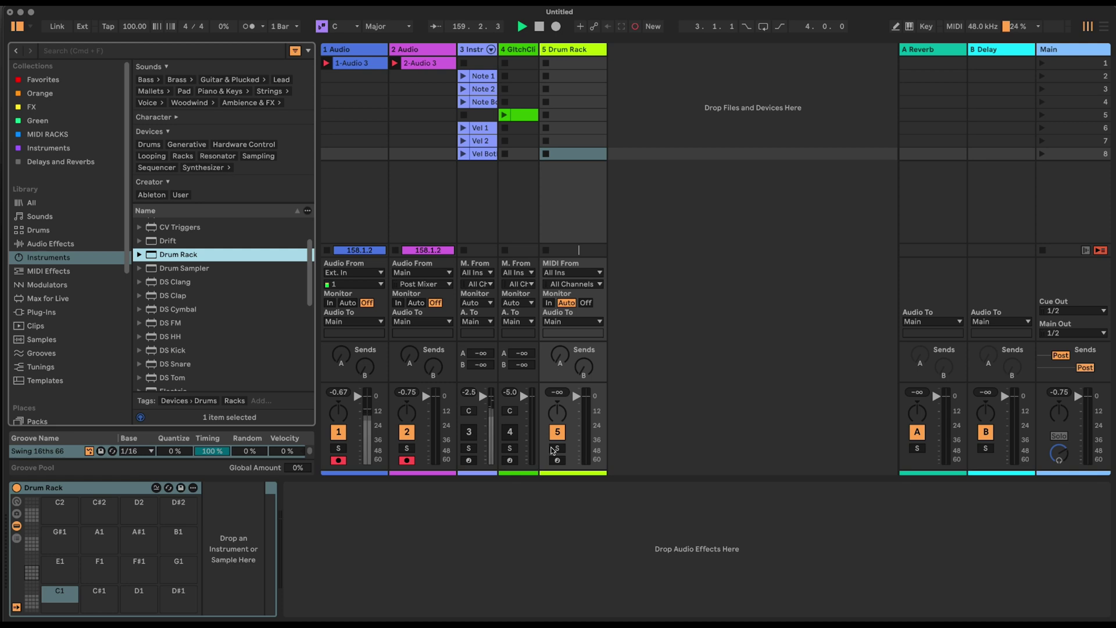
left_click(58, 272)
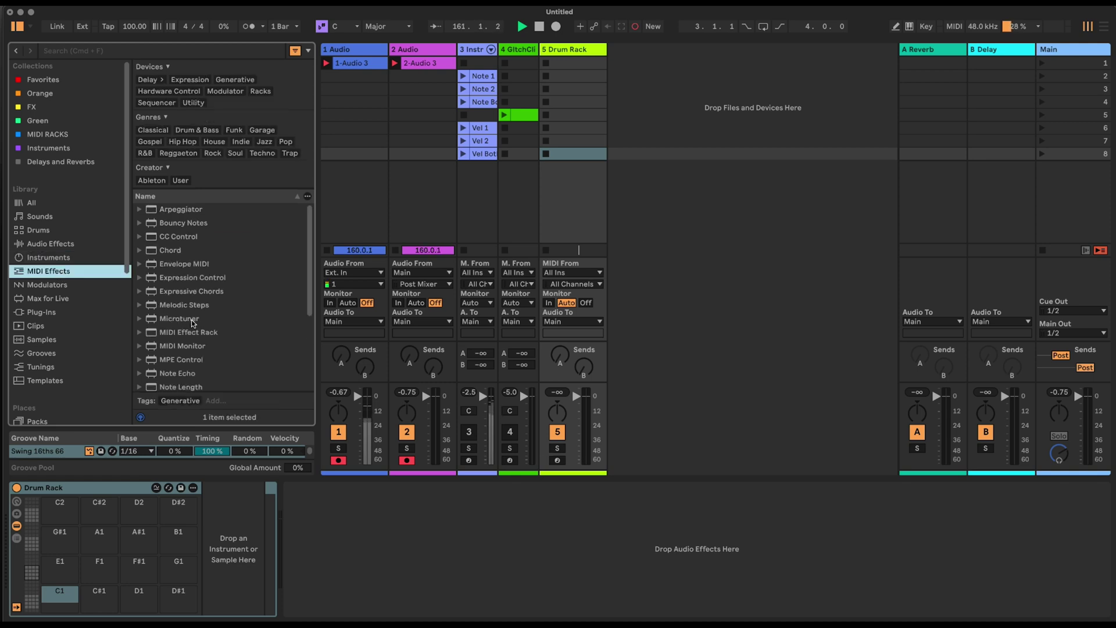
scroll(192, 322, "down", 3)
left_click_drag(188, 317, 17, 526)
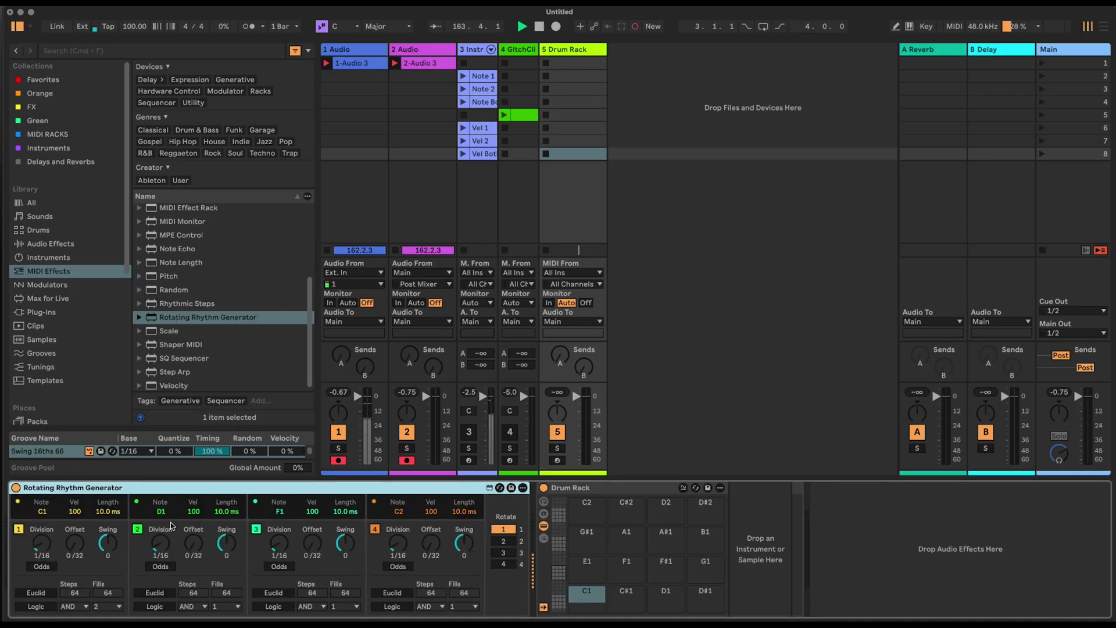
Turn off voices 4, 3 and 2 in the Rotating Rhythm Generator, keeping only voice 1 active.
left_click(374, 530)
left_click(255, 529)
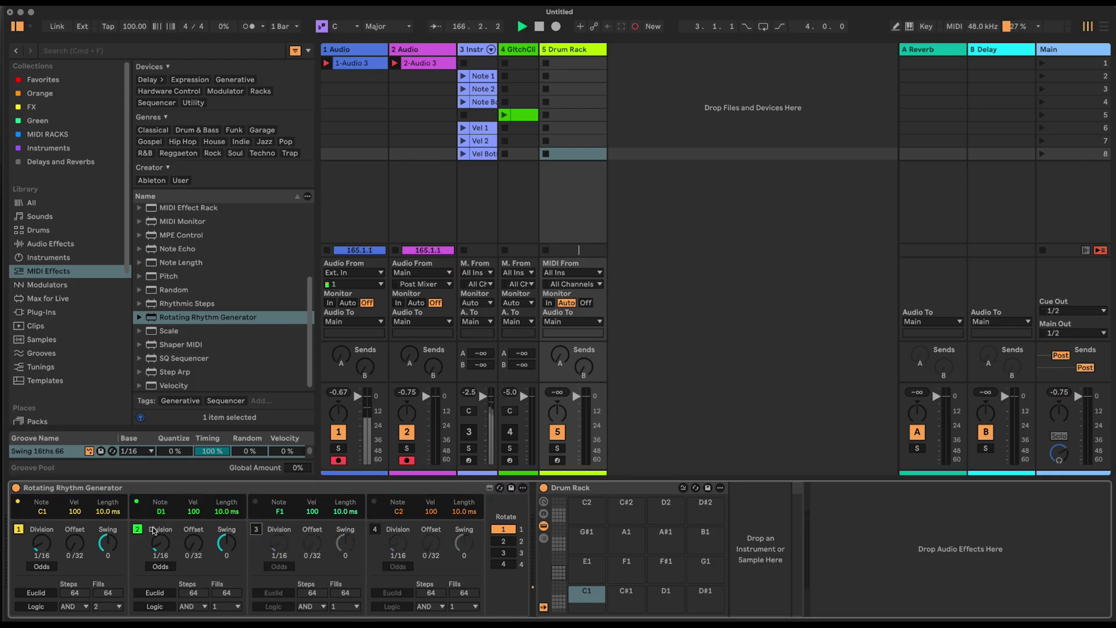
left_click(137, 529)
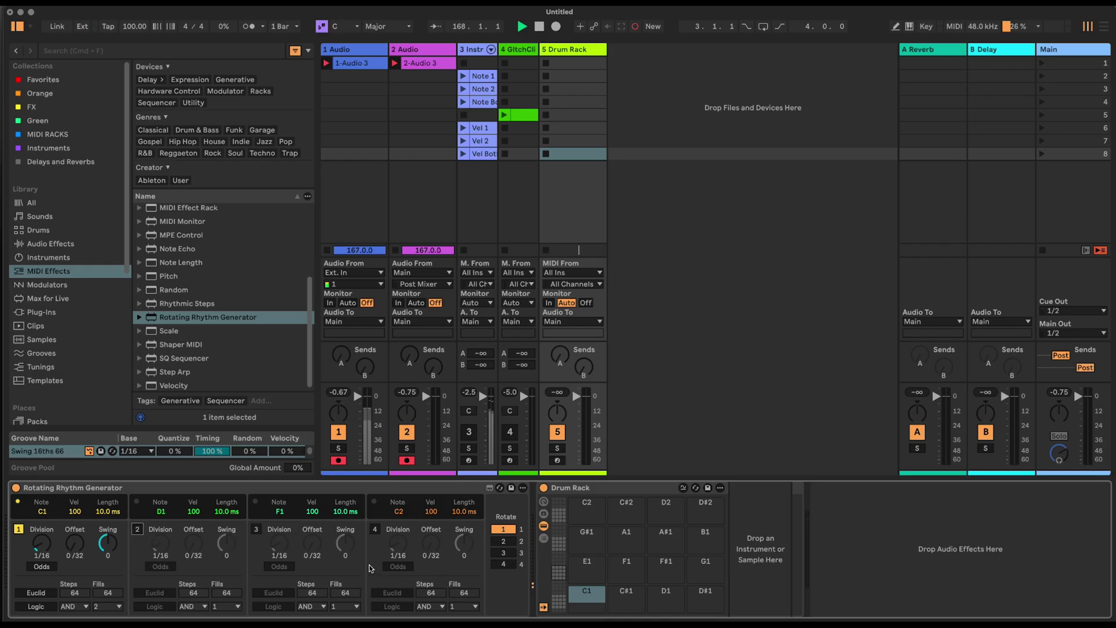
Place an SQ Sequencer on the Drum Rack's C1 pad and another on the C#1 pad.
left_click(587, 598)
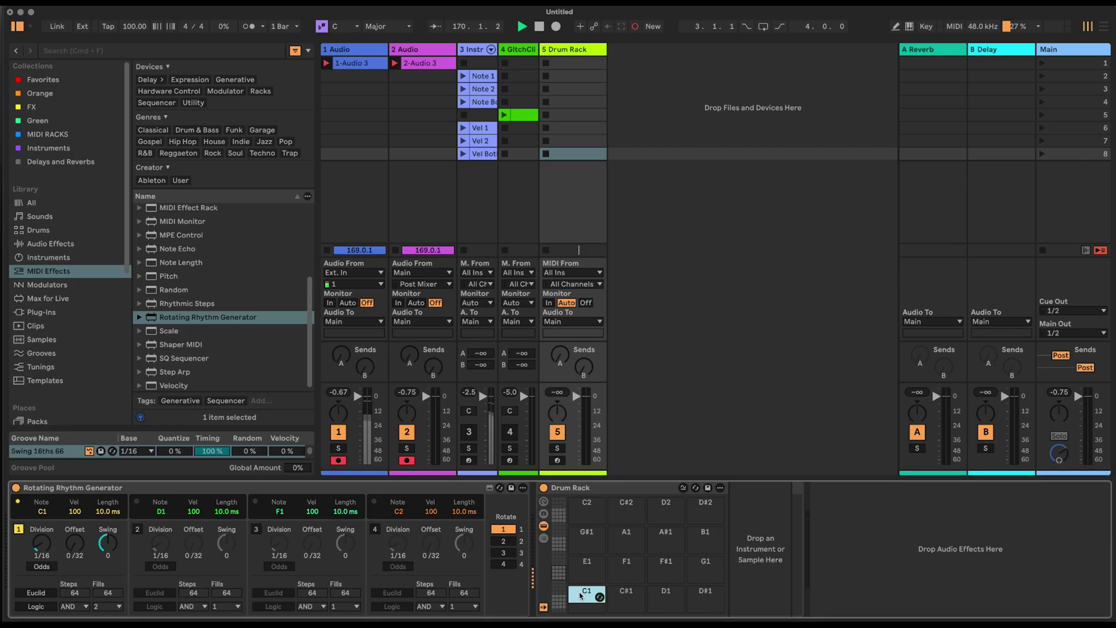
left_click_drag(175, 359, 577, 590)
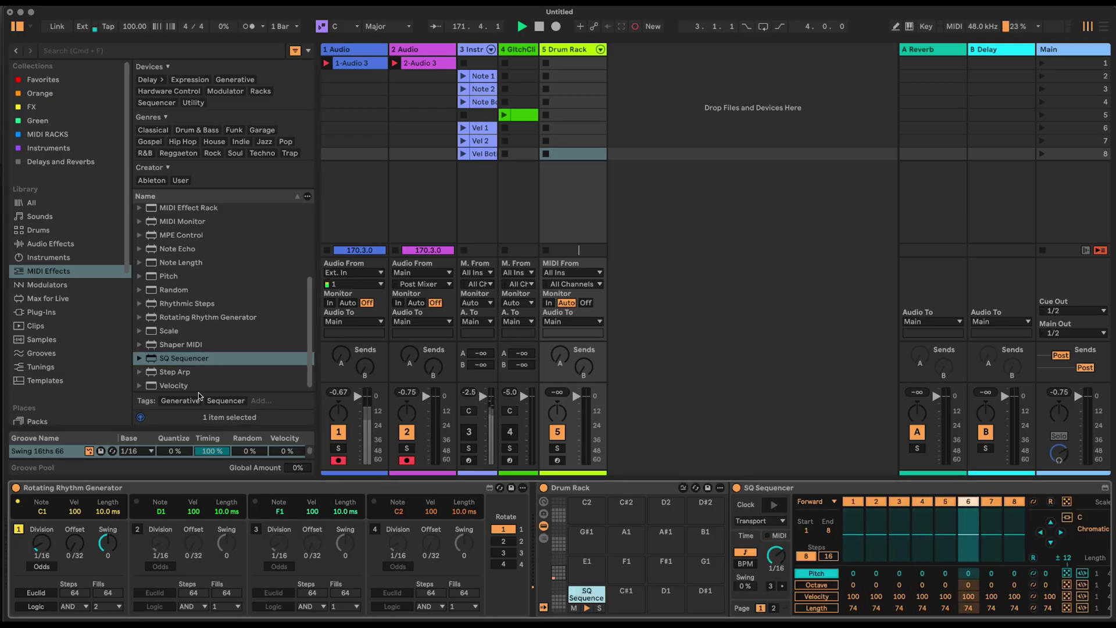
left_click_drag(621, 518, 627, 598)
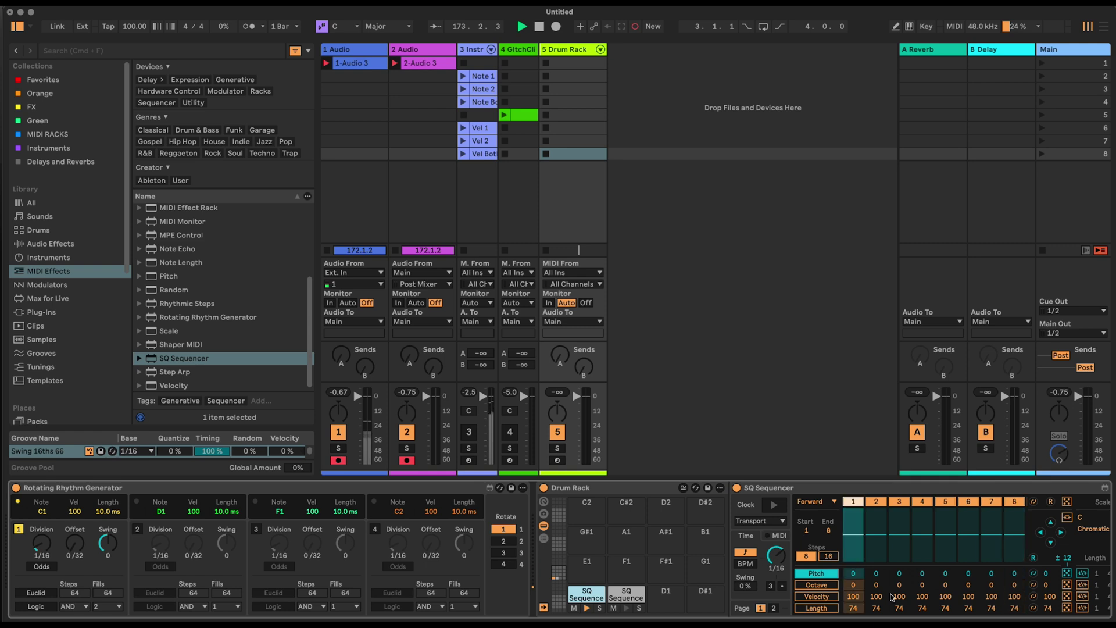
Load the Thayer Glock SM New preset as the instrument after the SQ Sequencer on the C1 pad.
scroll(559, 549, "right", 5)
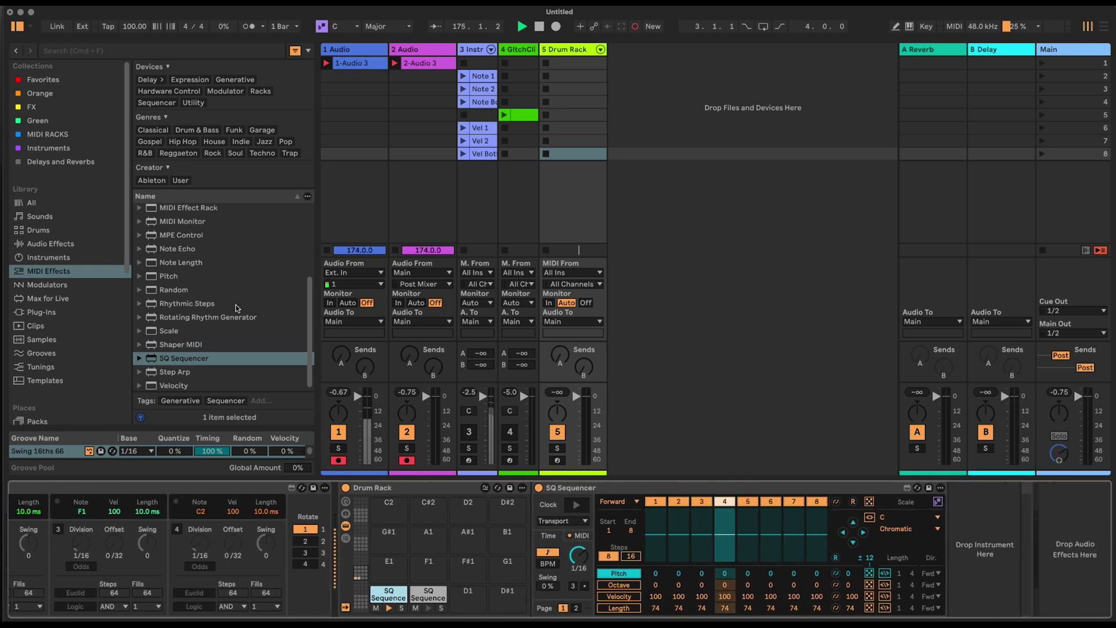
left_click(31, 107)
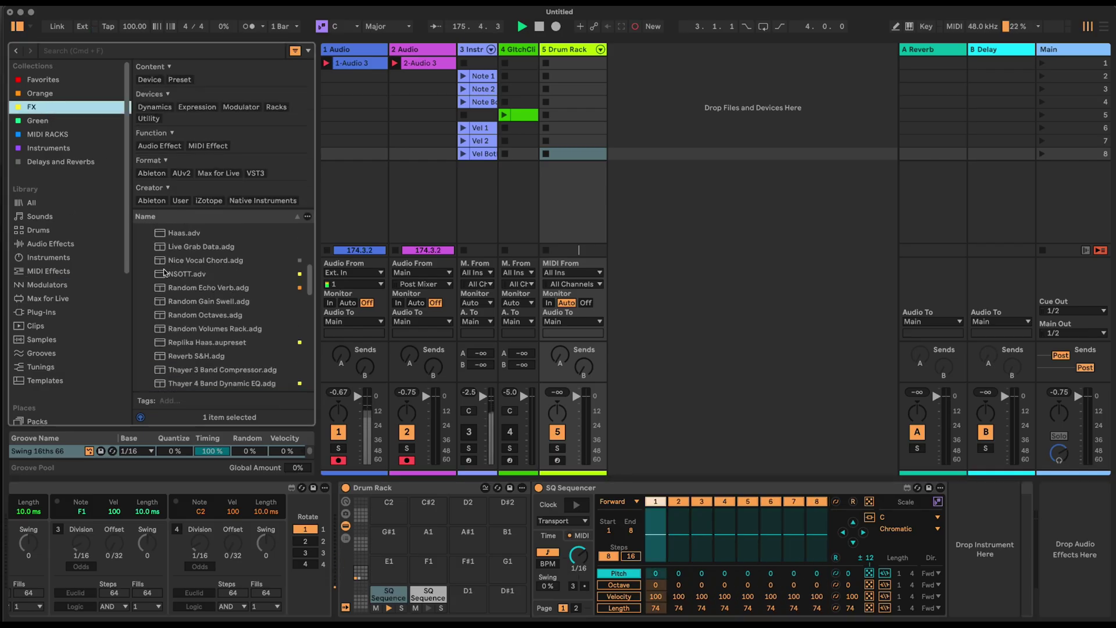
scroll(209, 317, "up", 8)
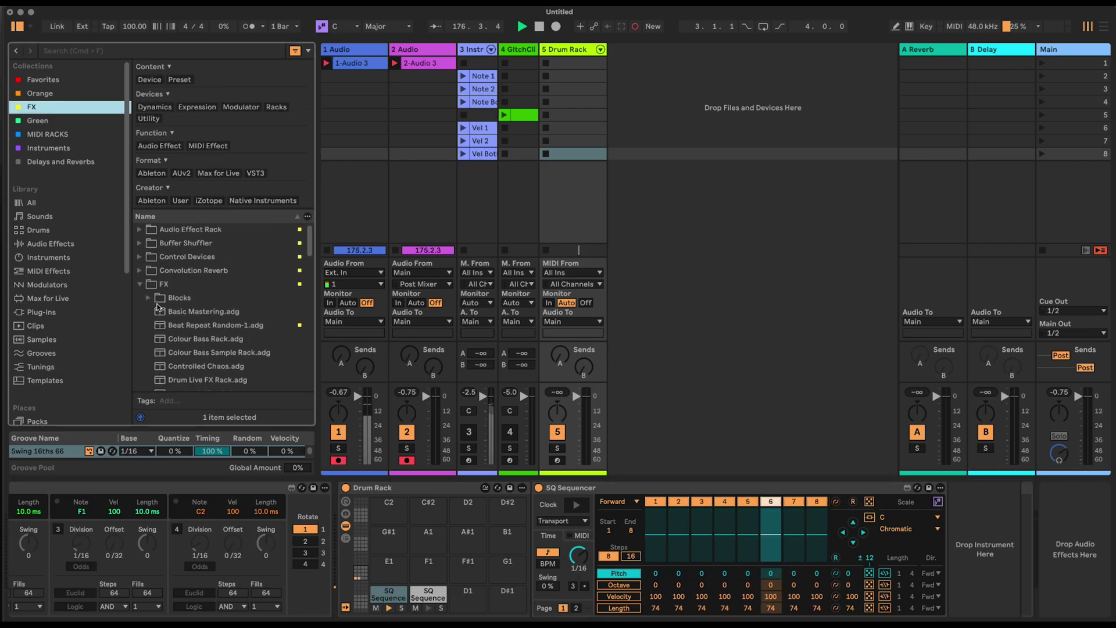
left_click(141, 285)
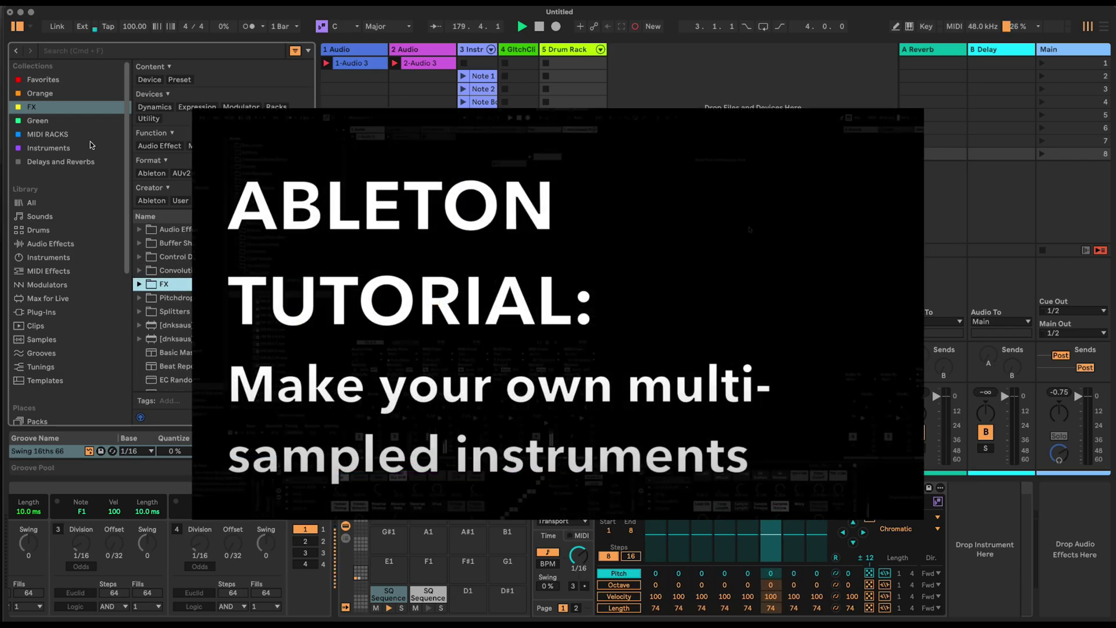
left_click(91, 151)
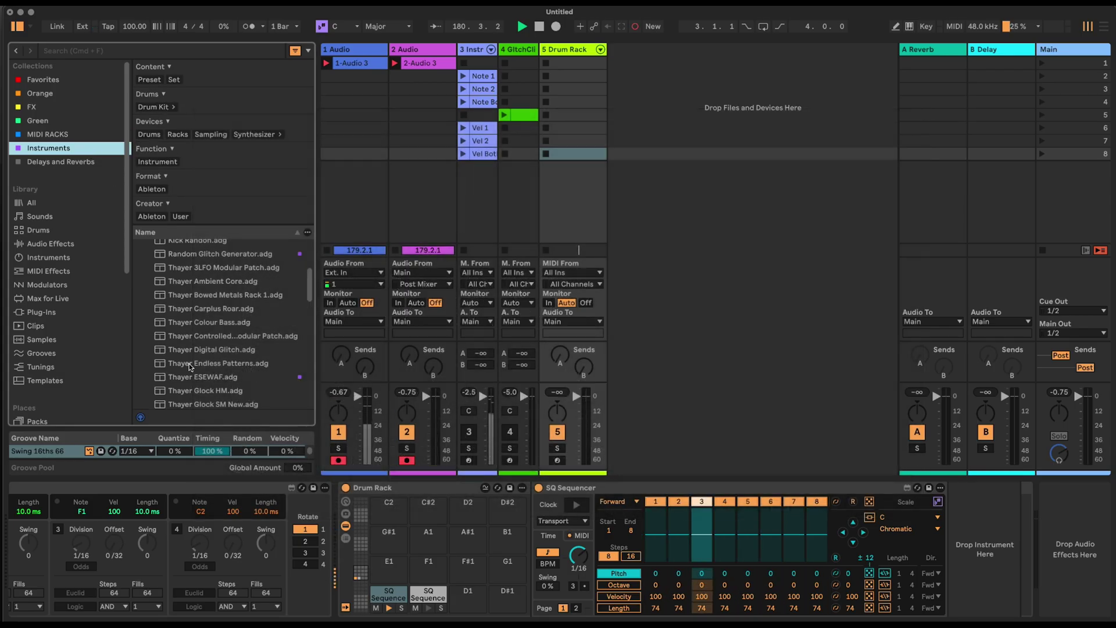
scroll(200, 380, "down", 1)
left_click_drag(200, 380, 957, 528)
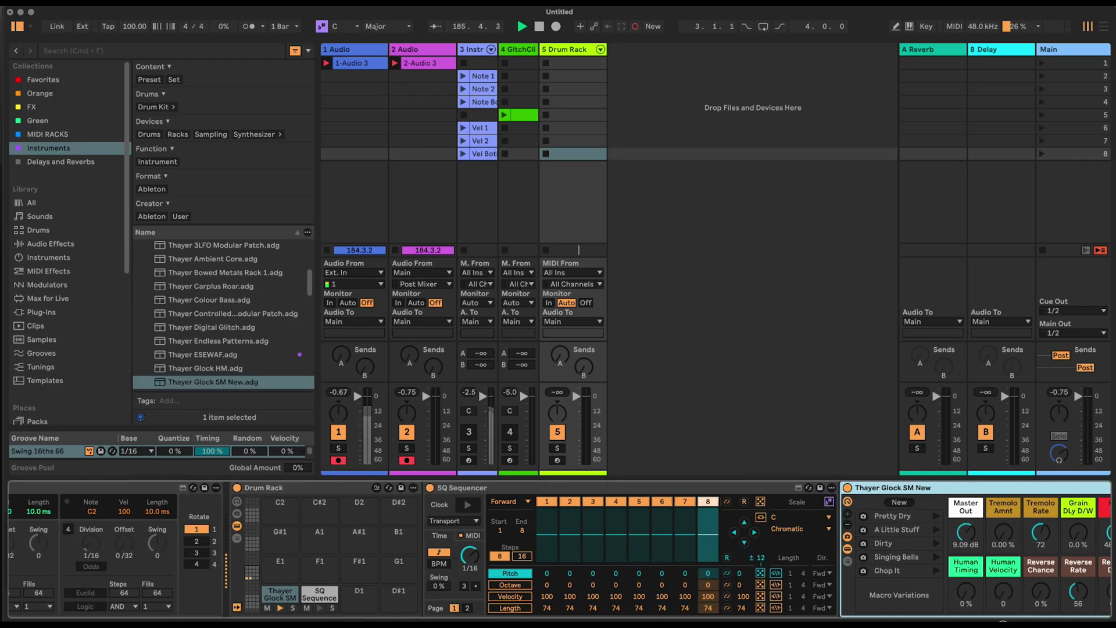
Turn off the Rotating Rhythm Generator and collapse it to free up room in the device chain.
left_click(424, 594)
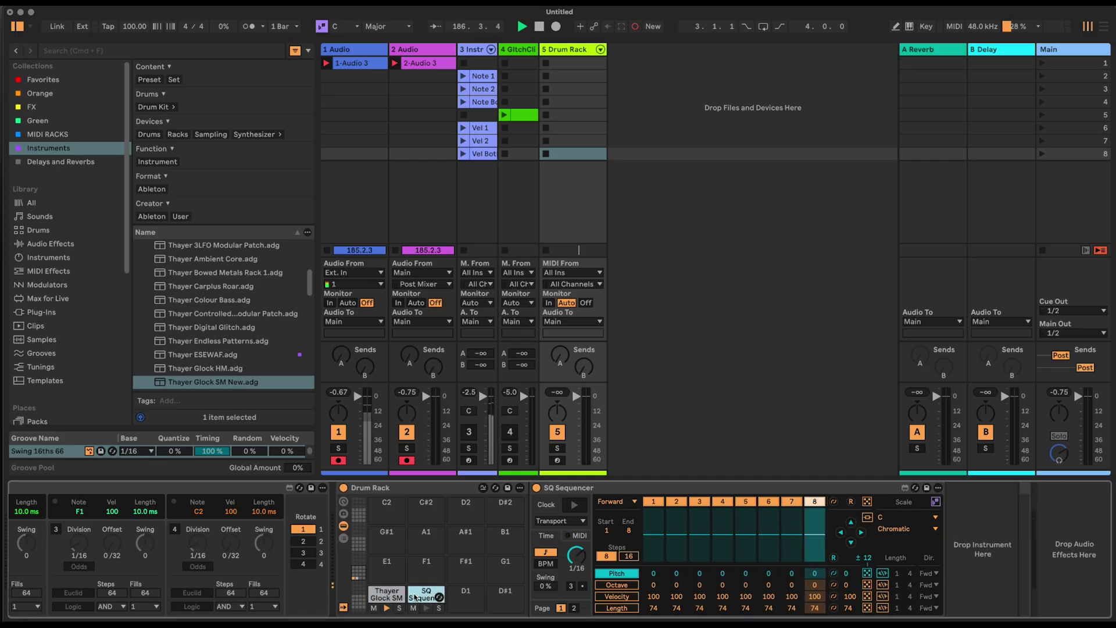
key("Return")
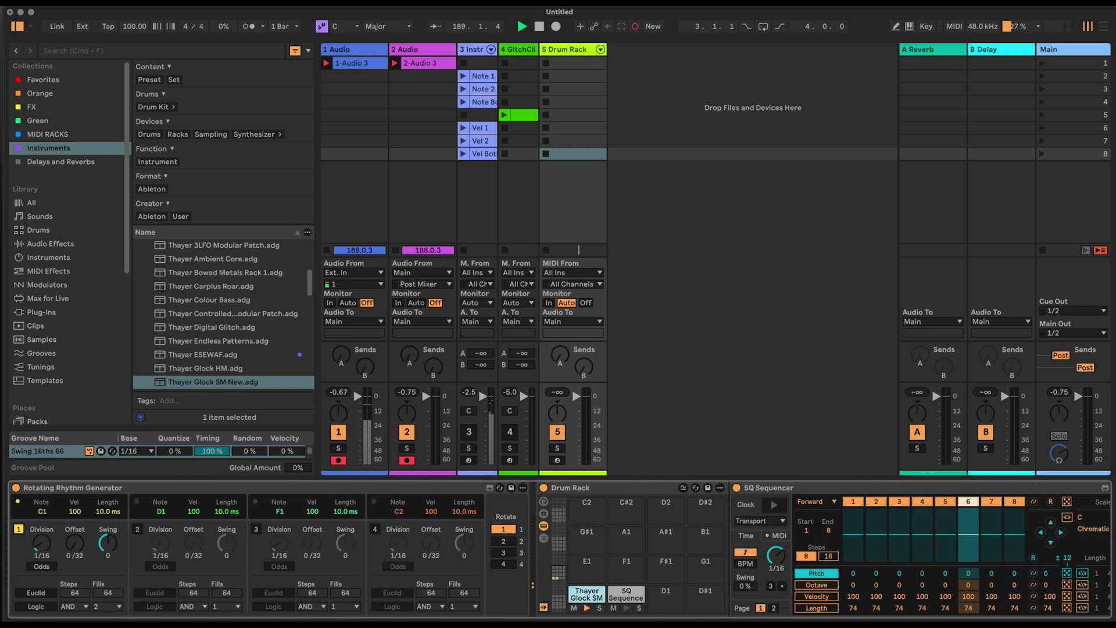
left_click(49, 489)
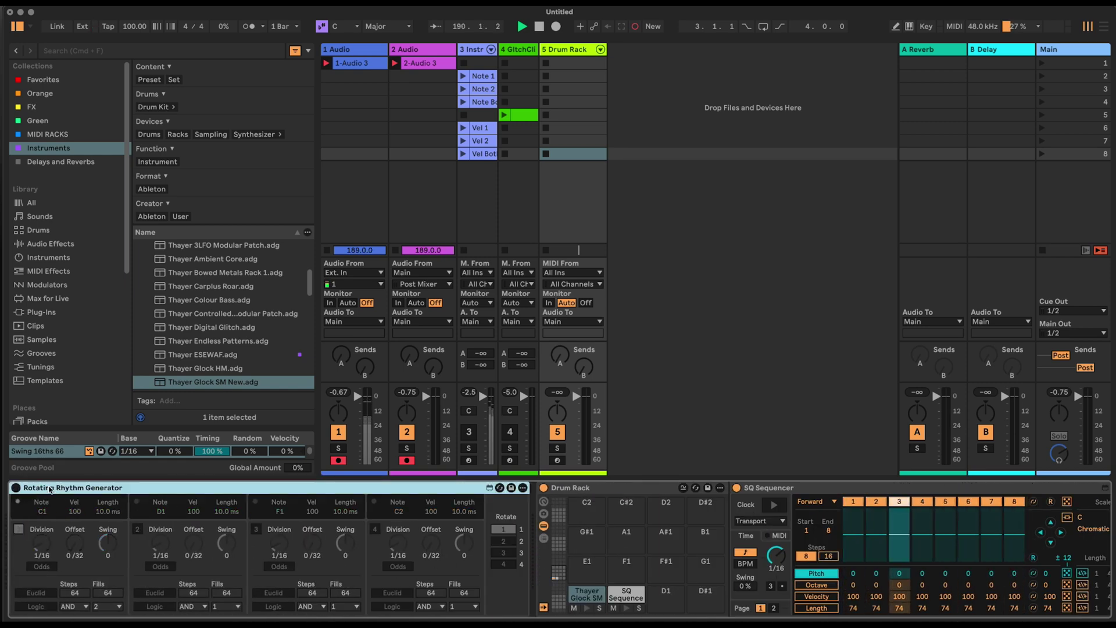
double_click(49, 489)
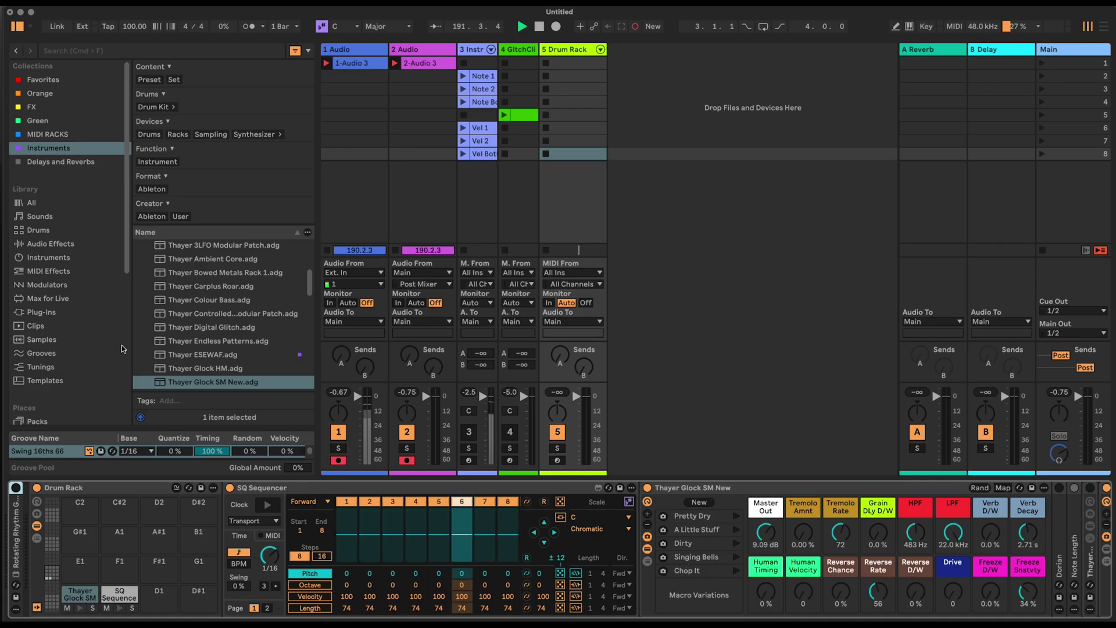
Insert a MIDI Monitor between the SQ Sequencer and the Thayer Glock rack on the C1 pad.
left_click(75, 271)
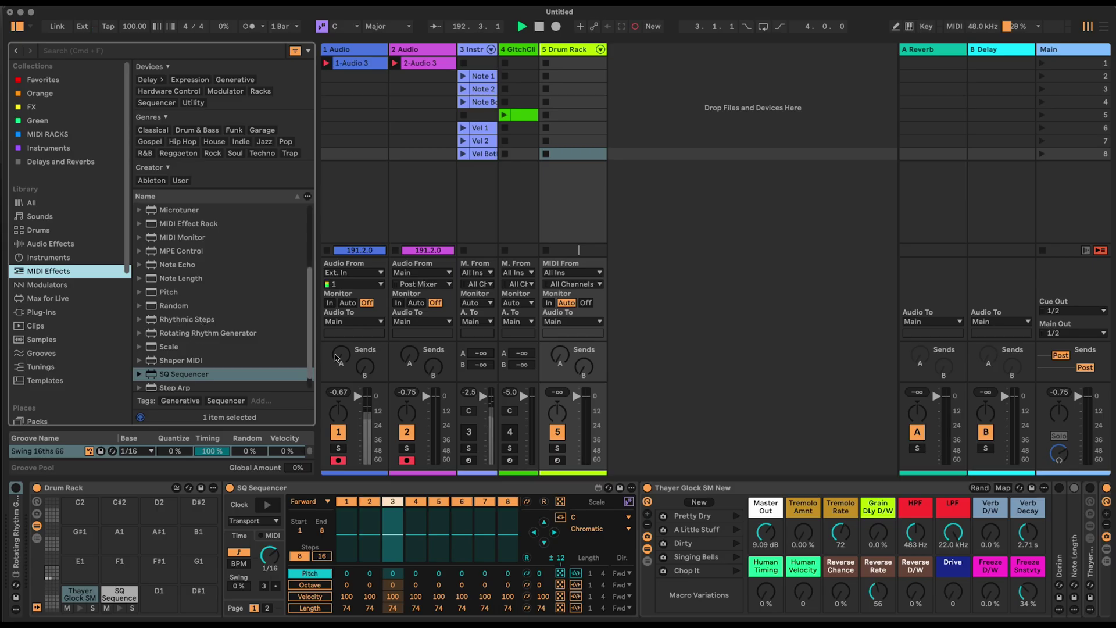
scroll(227, 367, "down", 1)
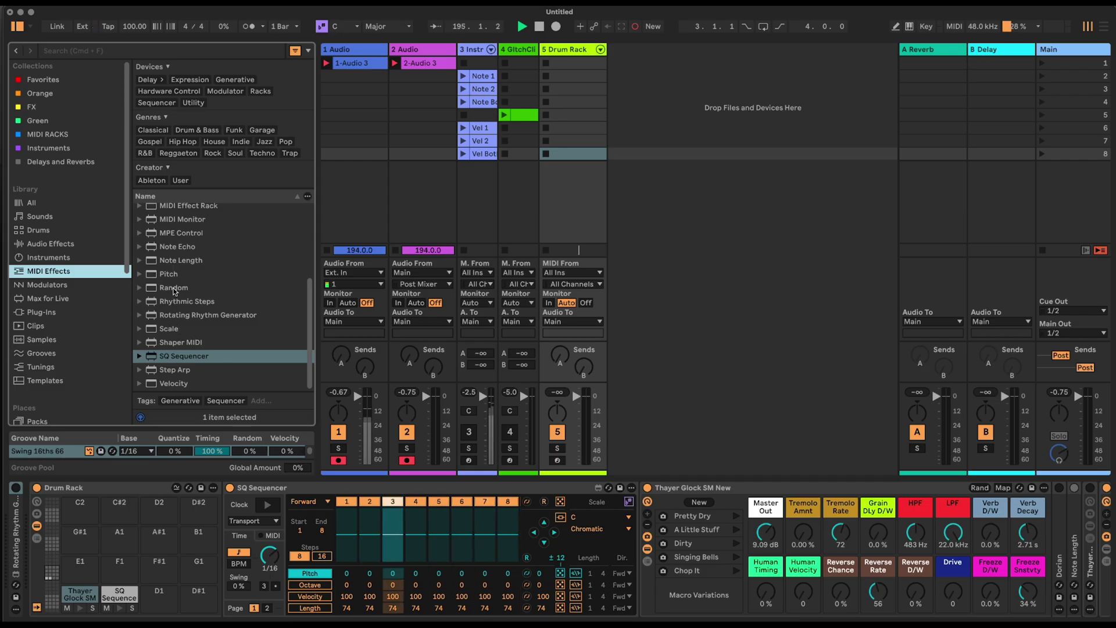
scroll(203, 336, "up", 3)
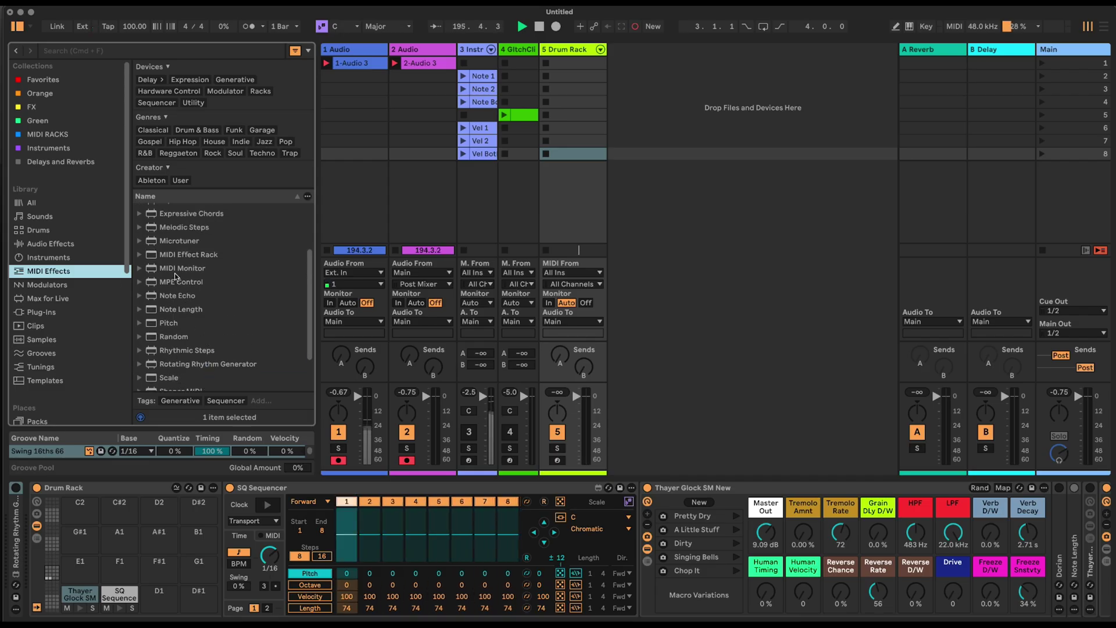
left_click_drag(175, 268, 638, 504)
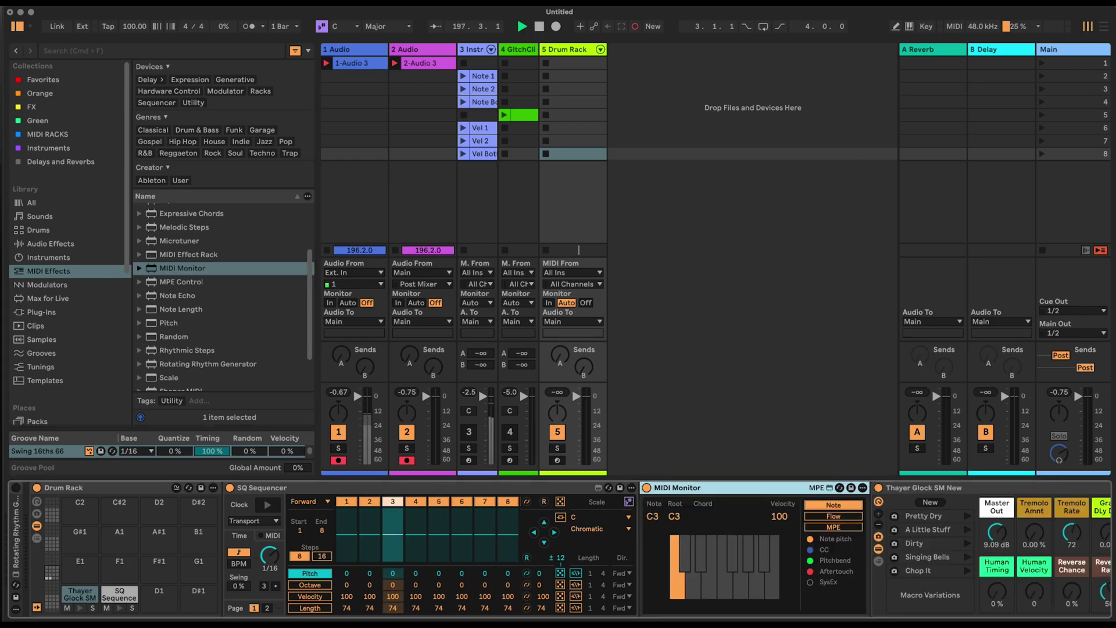
Insert two Pitch devices before the Thayer Glock rack, the first at +12 st, and place the MIDI Monitor between them.
scroll(448, 498, "right", 10)
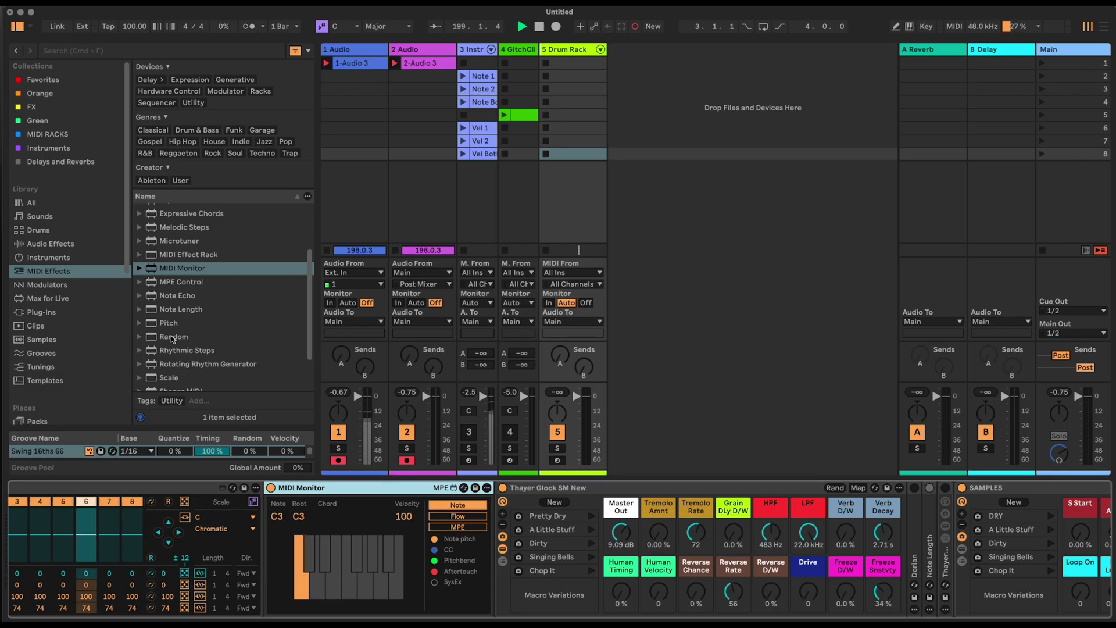
mouse_move(169, 323)
left_mouse_down()
mouse_move(497, 525)
mouse_move(547, 528)
left_mouse_up()
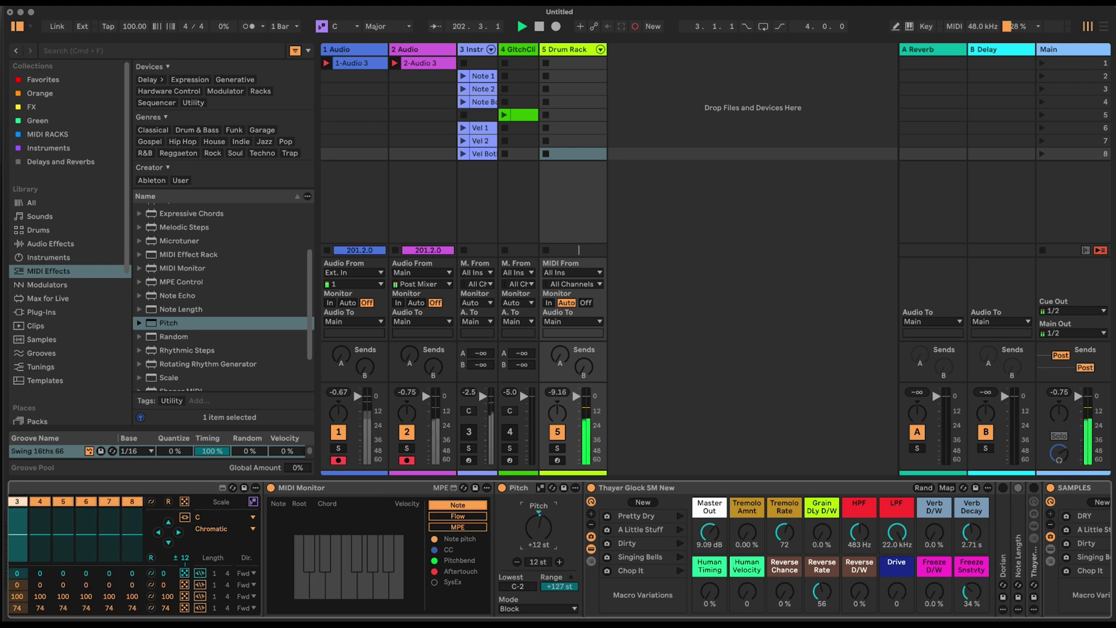
scroll(559, 550, "left", 3)
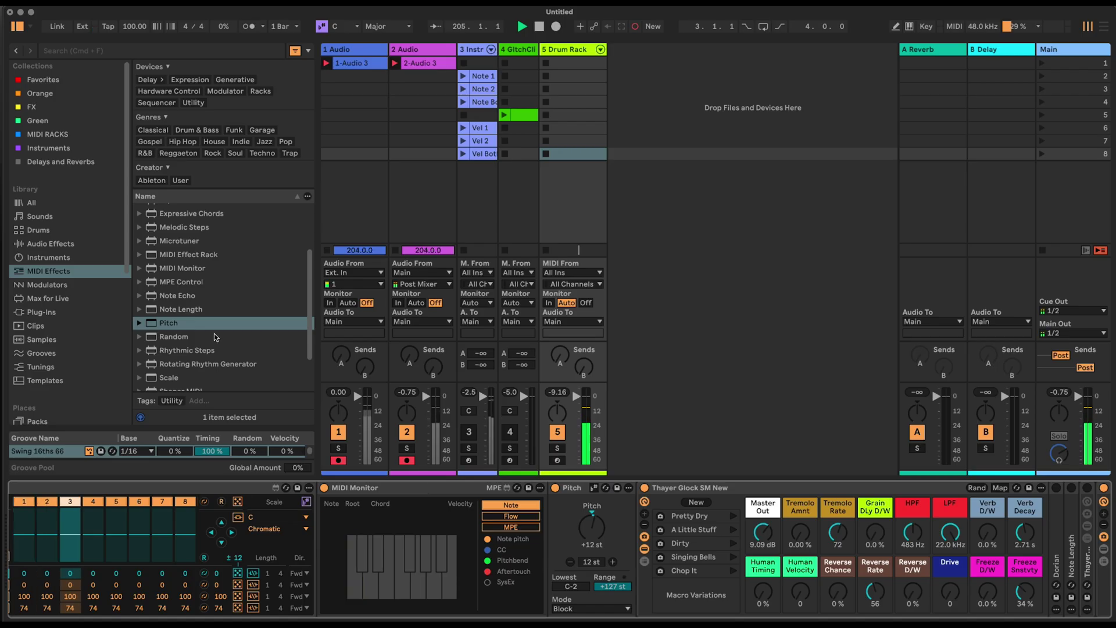
left_click_drag(165, 326, 638, 504)
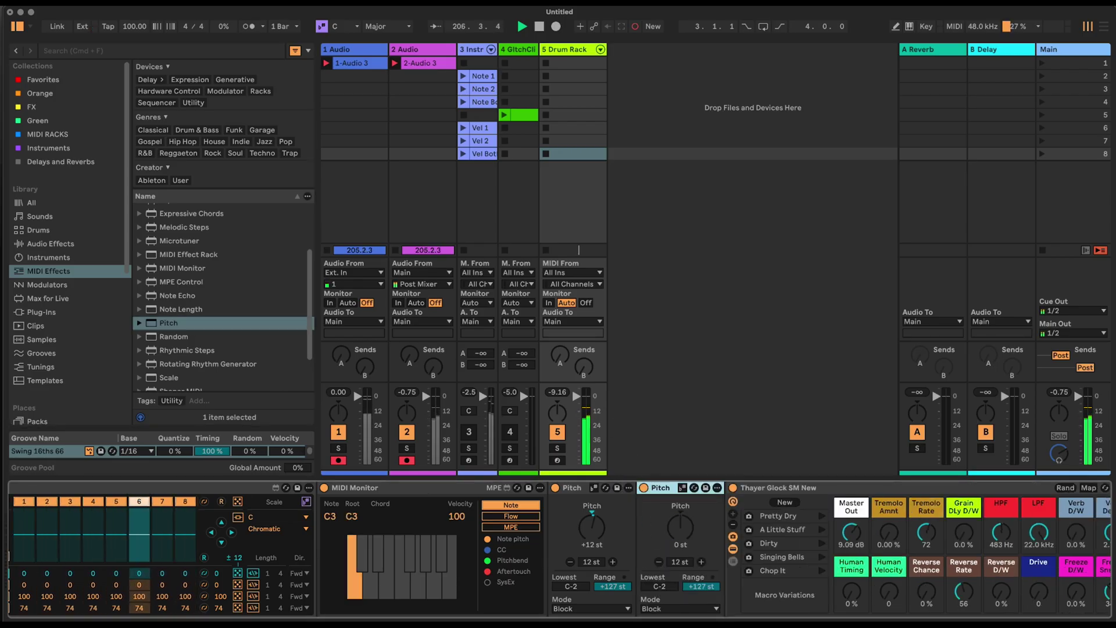
scroll(638, 503, "right", 2)
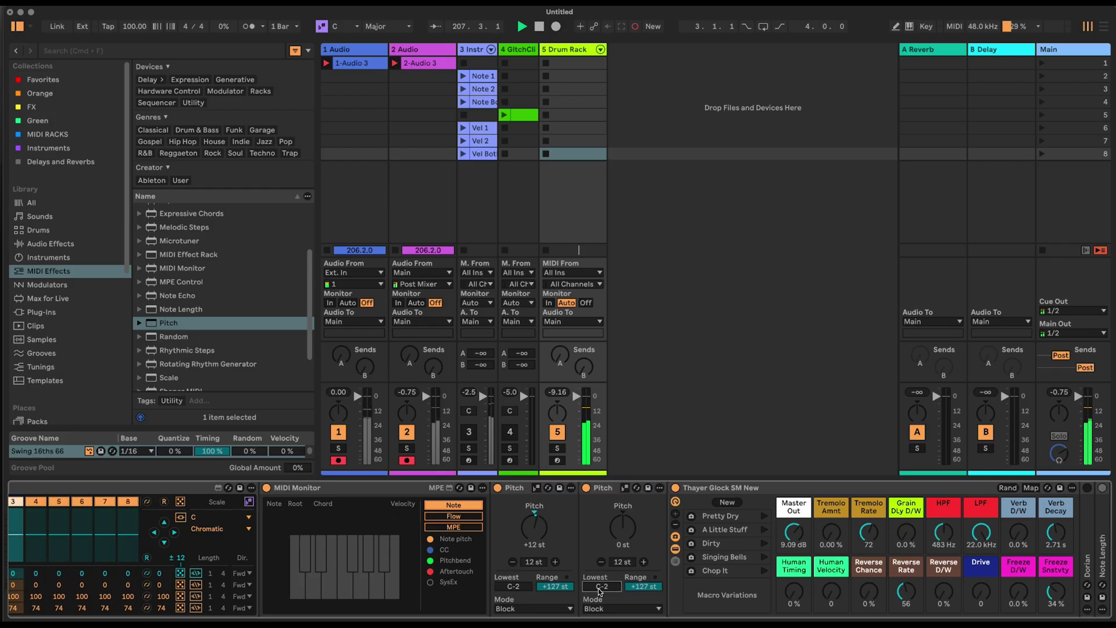
left_click_drag(377, 484, 573, 501)
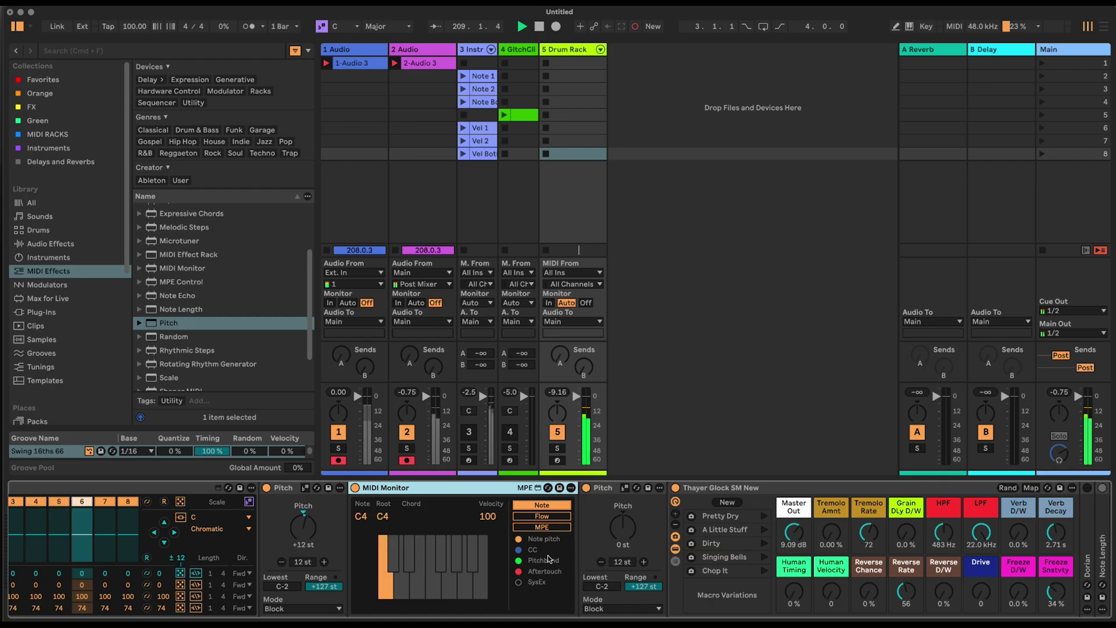
Limit the second Pitch device to a lowest note of G3 and a range of +23 st, in Fold mode.
left_click_drag(602, 586, 602, 558)
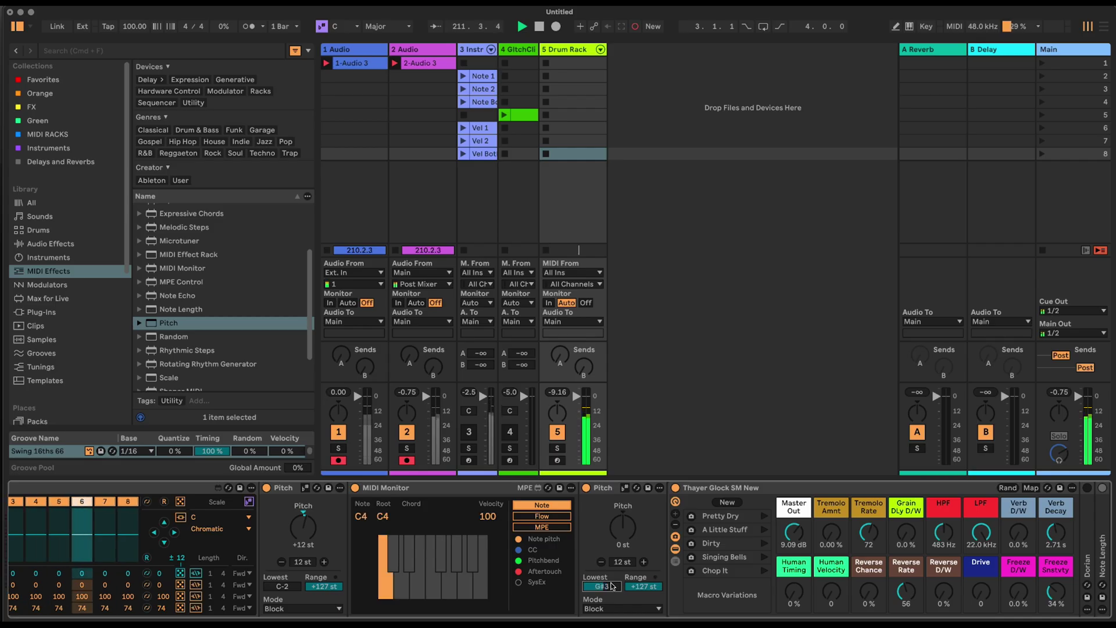
left_click_drag(613, 588, 642, 597)
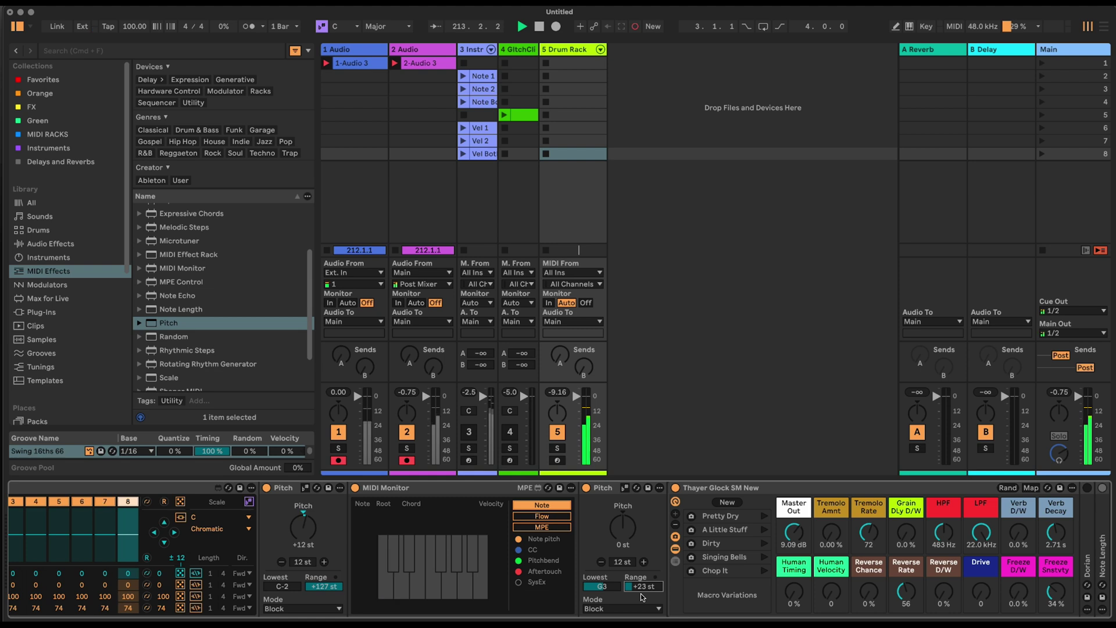
left_click(643, 609)
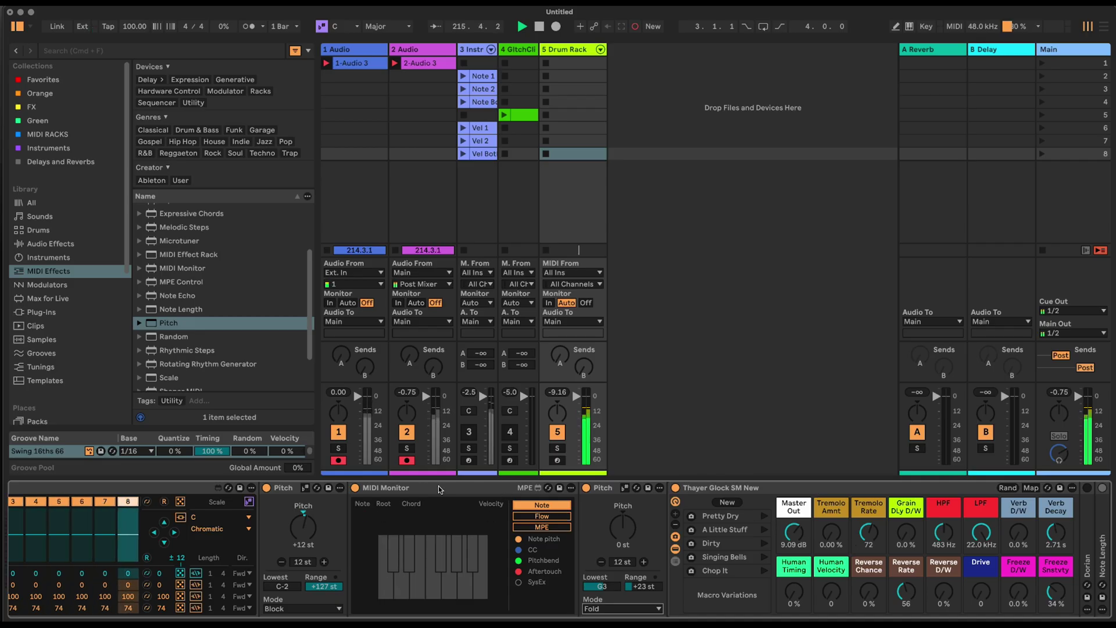
Collapse the MIDI Monitor and both Pitch devices in the C1 chain.
double_click(410, 489)
scroll(1010, 620, "left", 5)
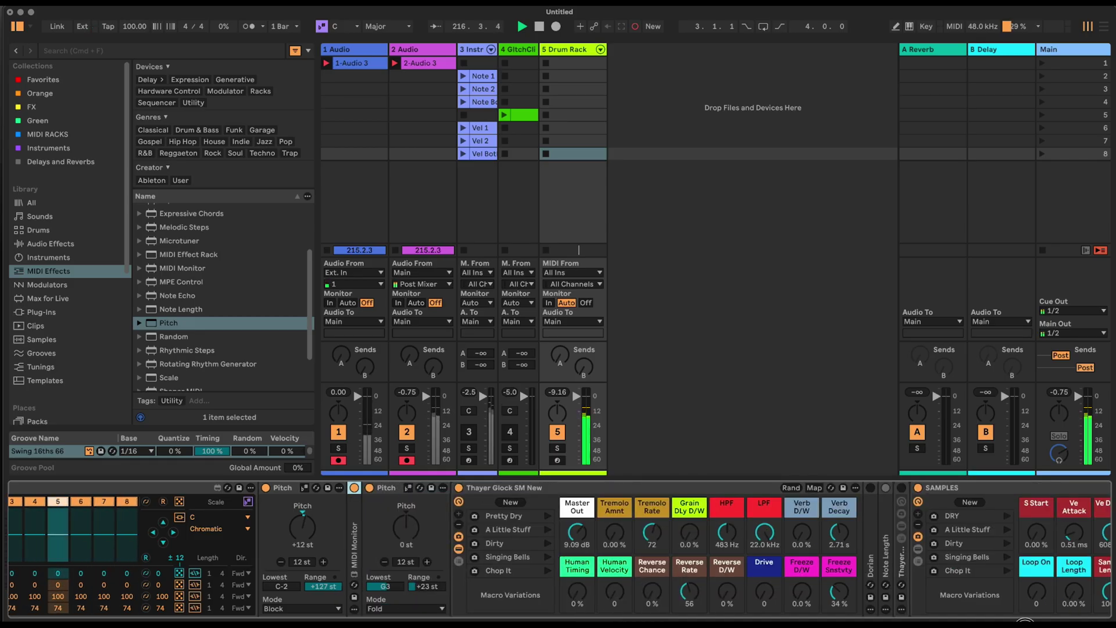
scroll(1010, 619, "left", 10)
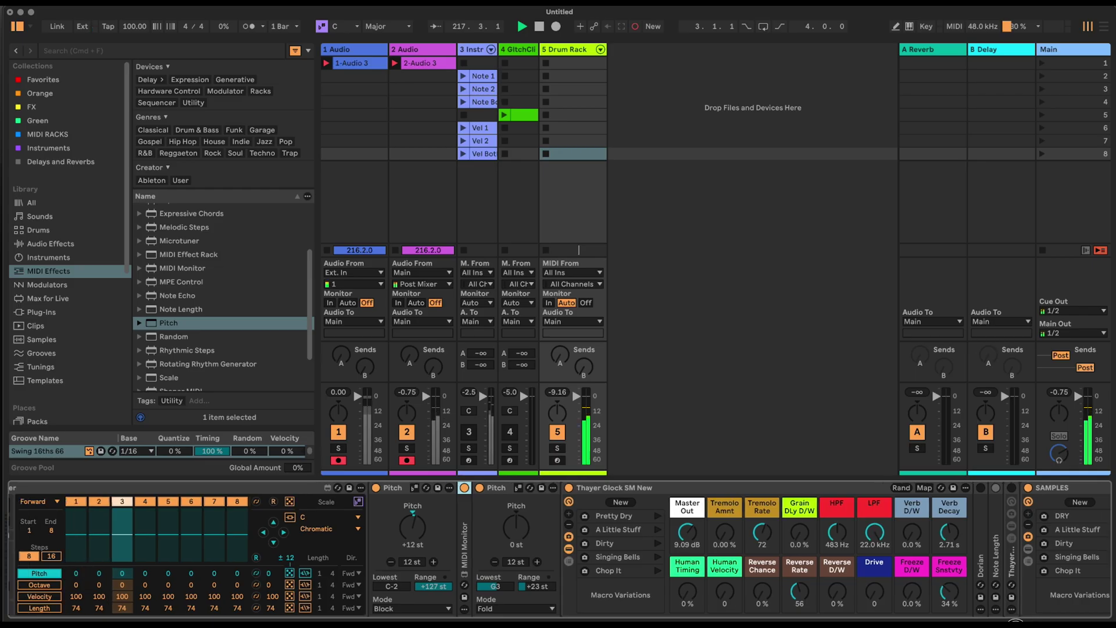
double_click(473, 488)
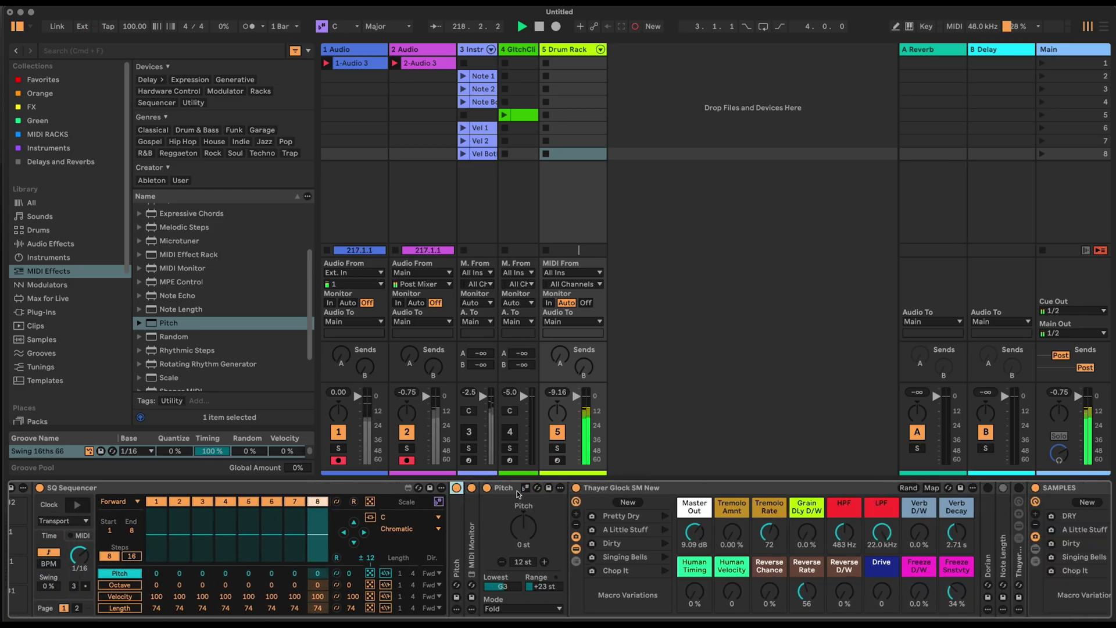
double_click(504, 488)
scroll(959, 621, "left", 13)
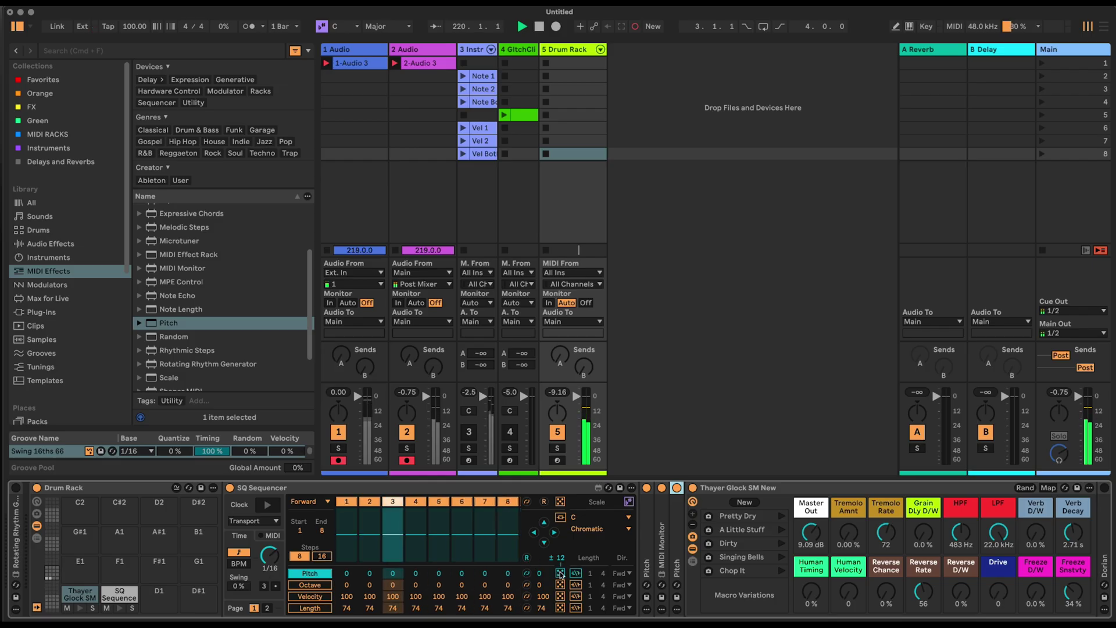
Randomize the SQ Sequencer's pitch steps and insert a Scale device between the second Pitch device and the Thayer Glock rack.
left_click(561, 574)
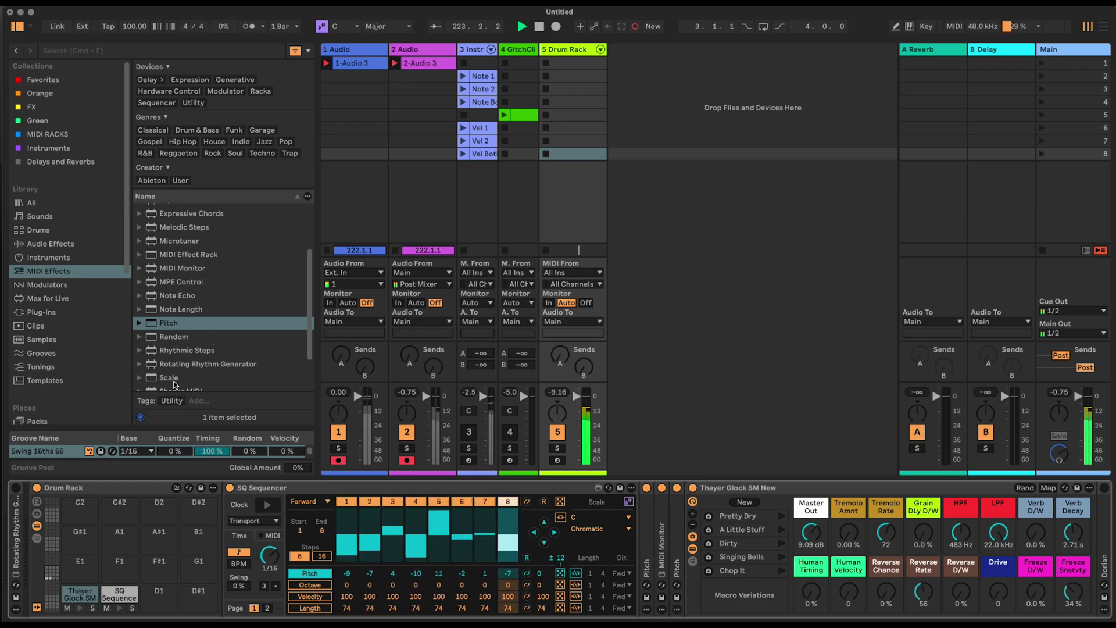
left_click(174, 378)
left_click_drag(173, 379, 685, 516)
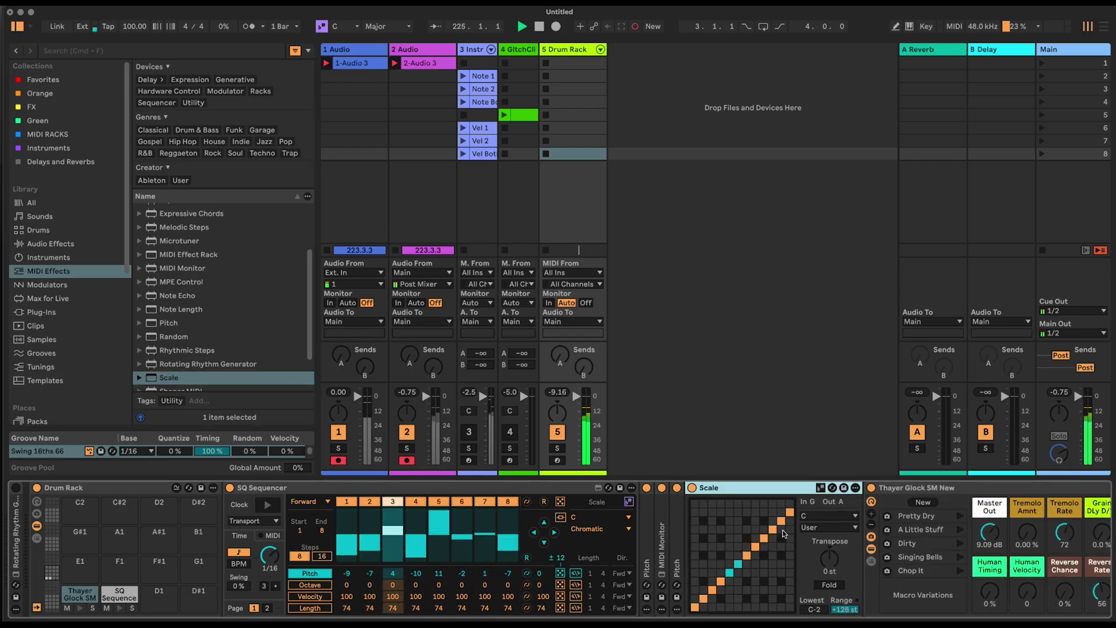
Set the Scale device's root to F and its scale to Dorian.
left_click(820, 517)
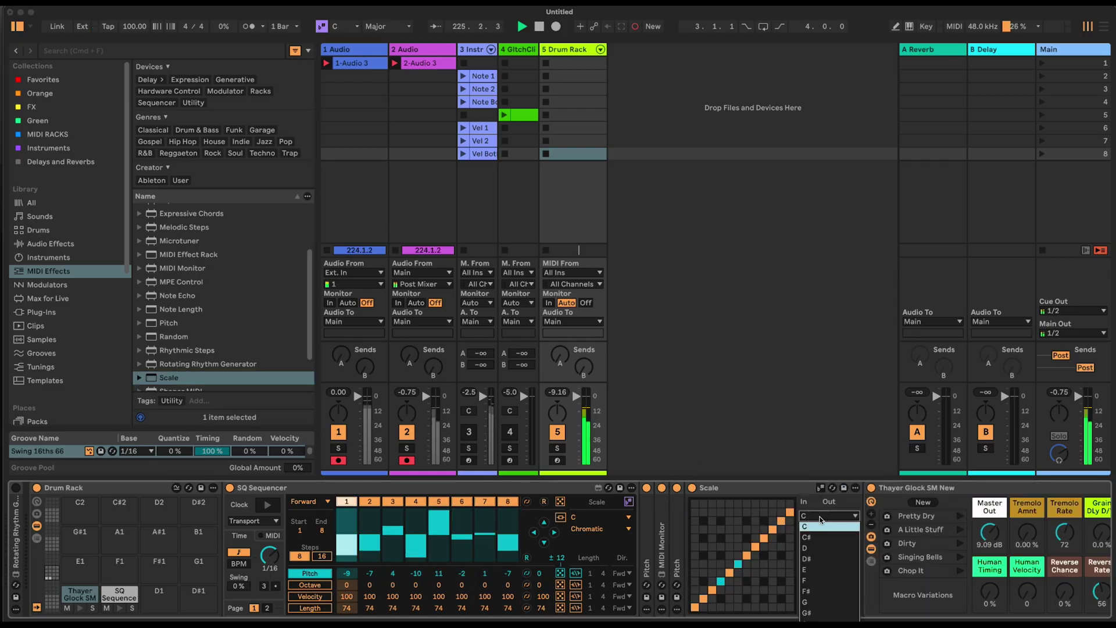
left_click(826, 565)
left_click(838, 525)
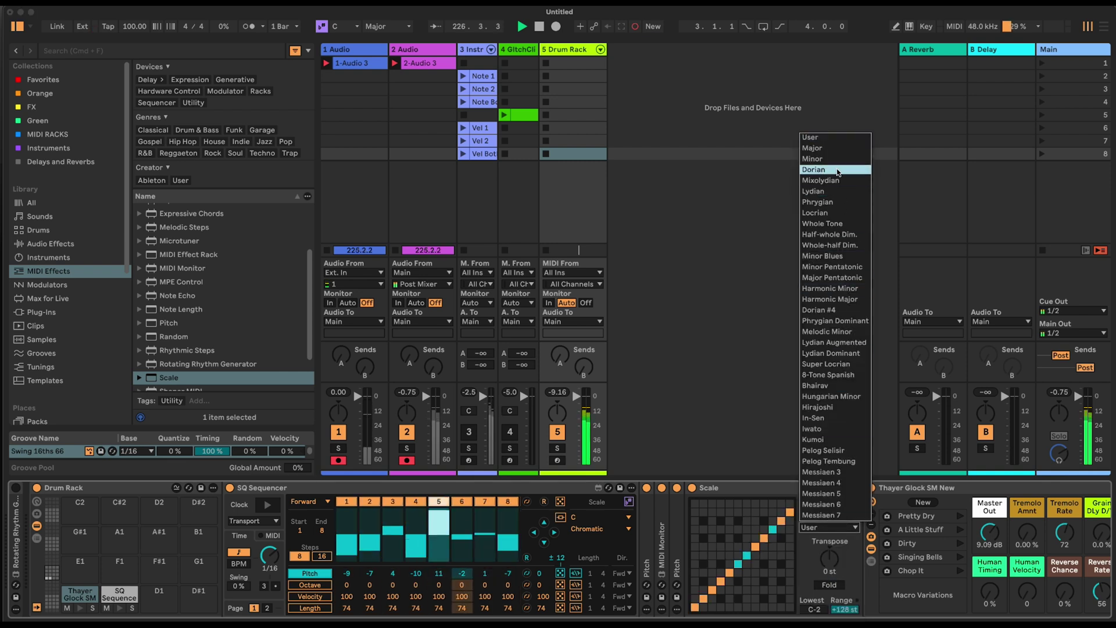
key("Escape")
key("Down")
key("Down")
key("Down")
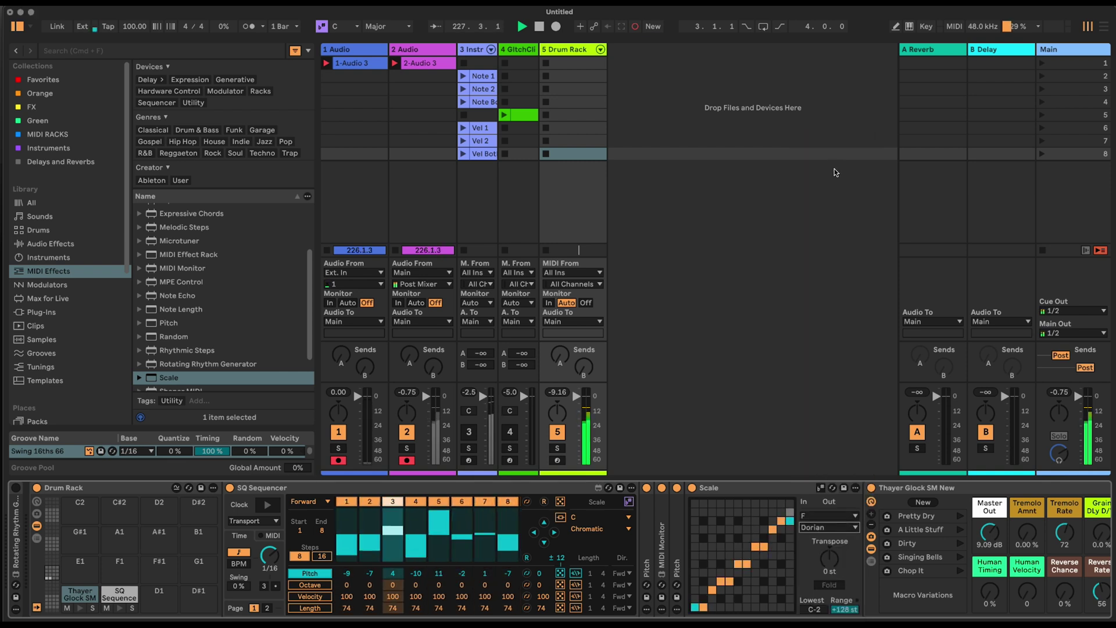
Collapse the Scale device and randomize the SQ Sequencer's pitch steps for a new melody.
double_click(721, 488)
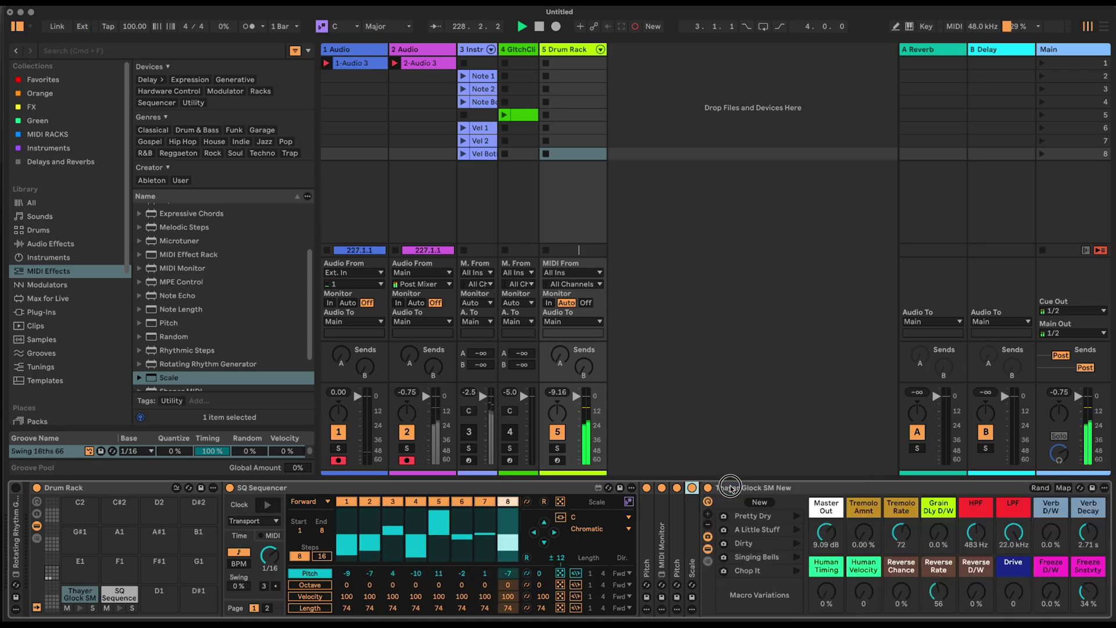
left_click(560, 573)
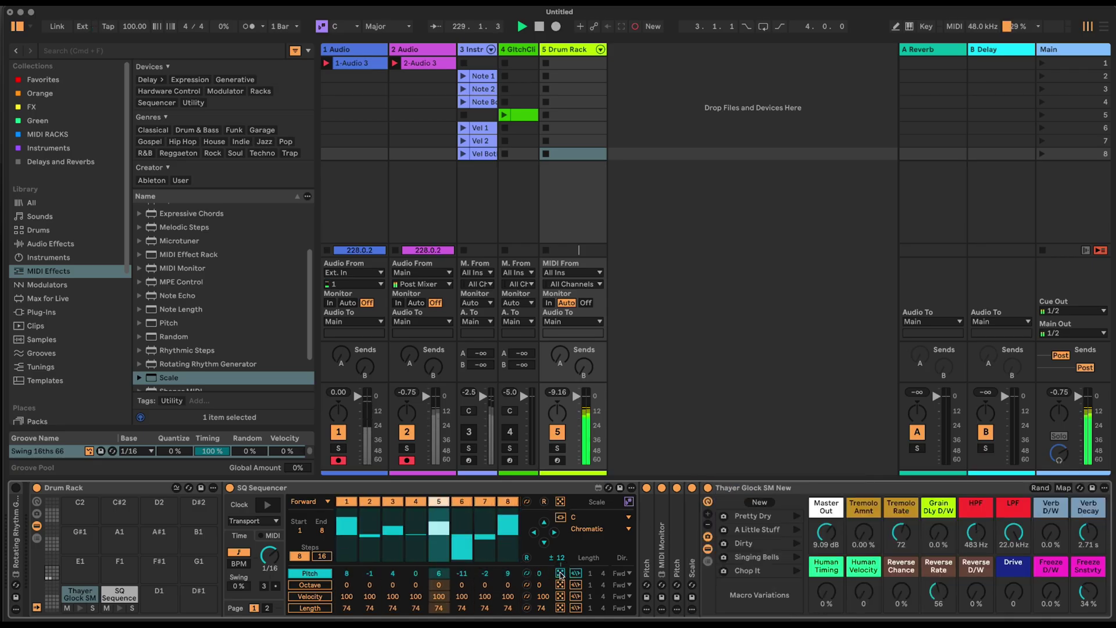
left_click(560, 573)
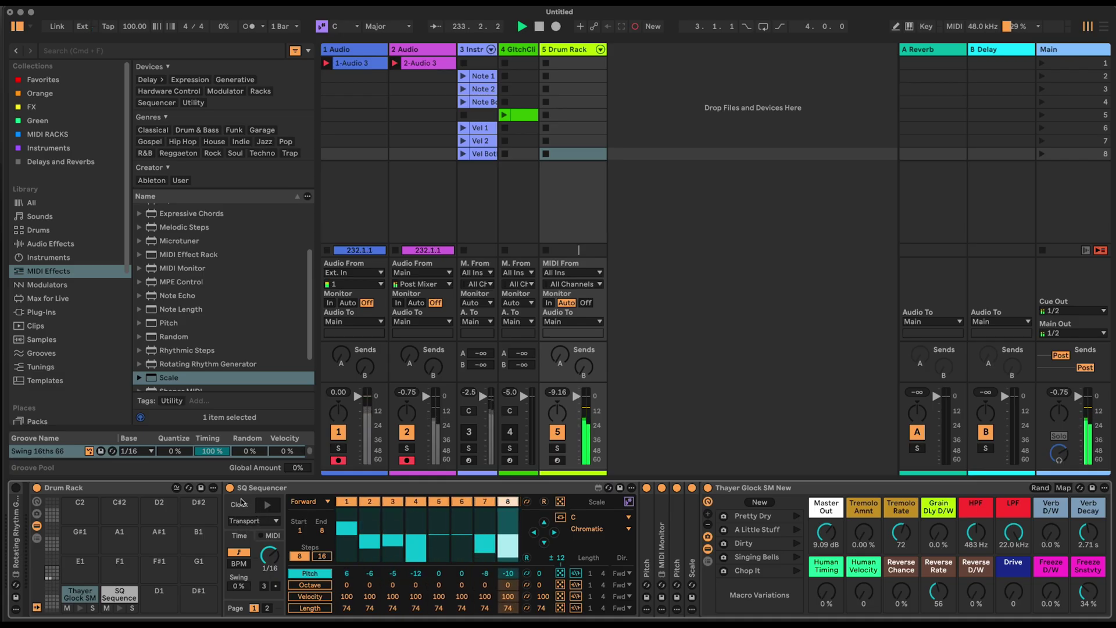
Set the SQ Sequencer's clock source to MIDI, then expand the Rotating Rhythm Generator and turn it on.
left_click(252, 521)
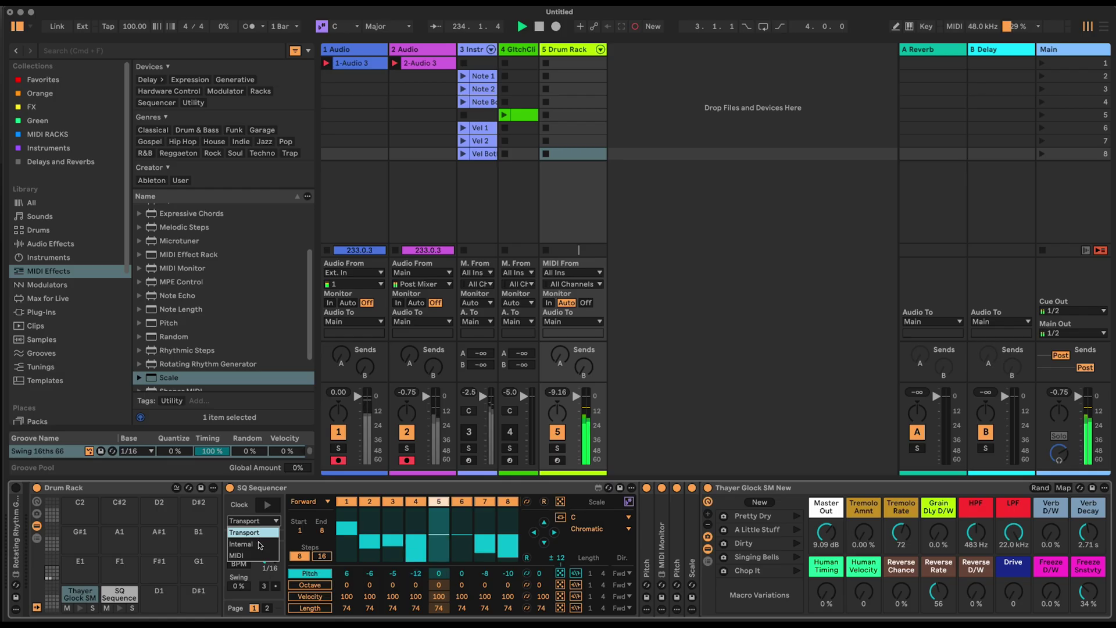
left_click(261, 555)
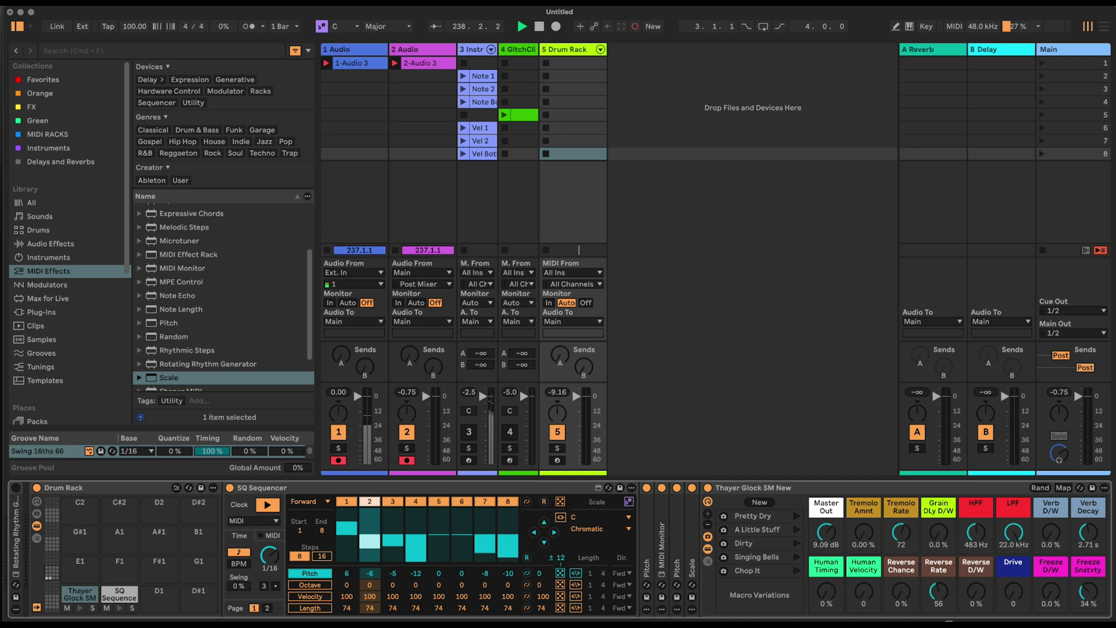
double_click(15, 528)
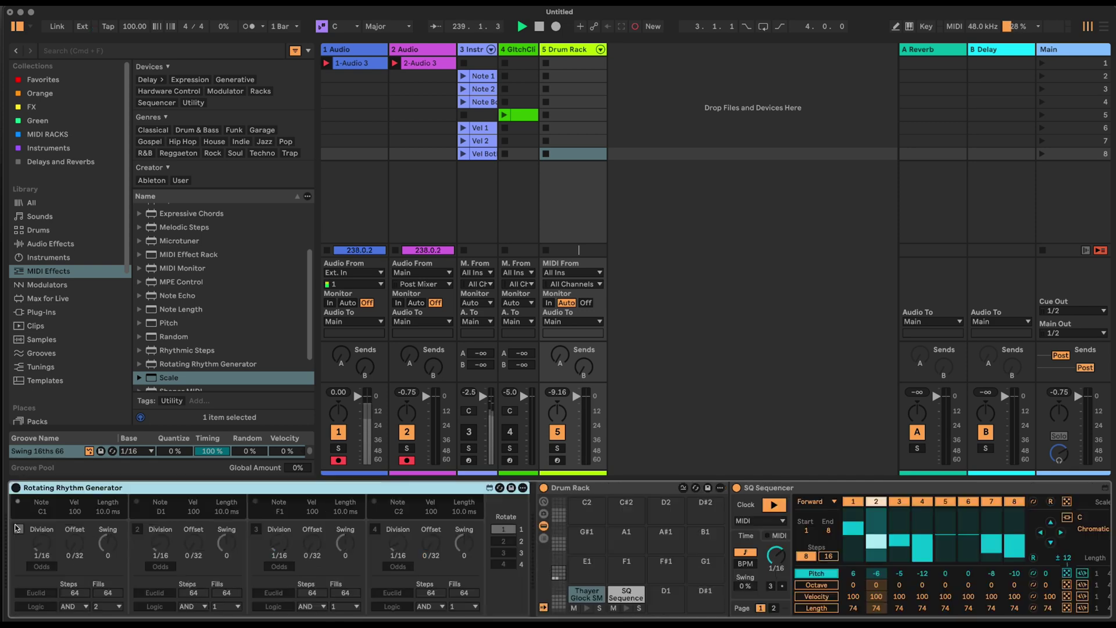
left_click(16, 488)
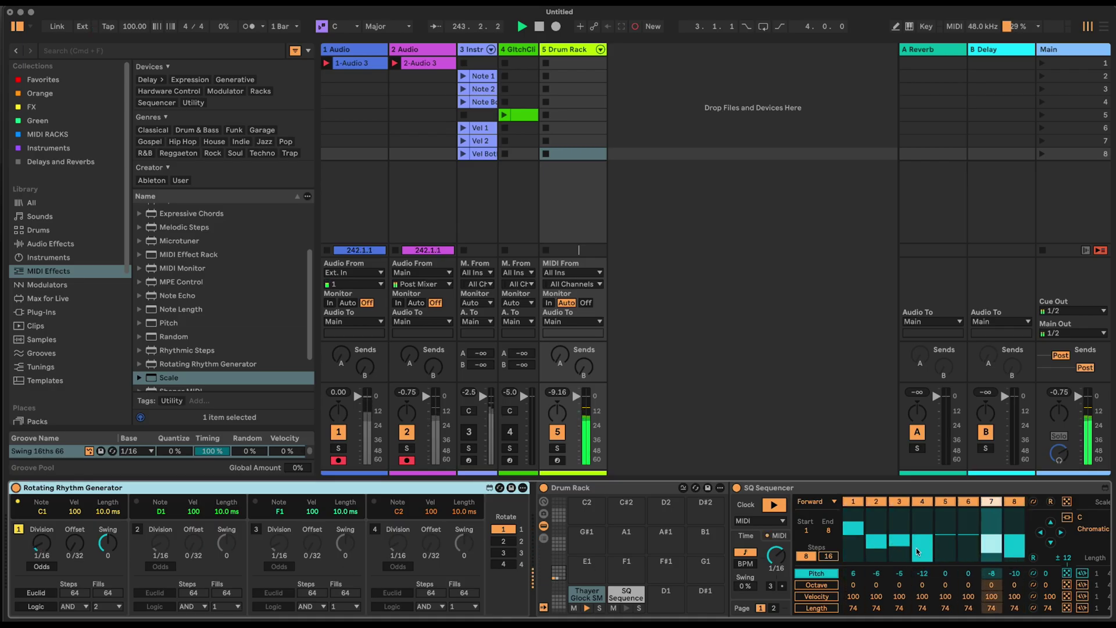
Set the Rotating Rhythm Generator's first voice to Euclid mode with 16 steps, audition sparser fills, and return the fills to 16.
left_click(33, 593)
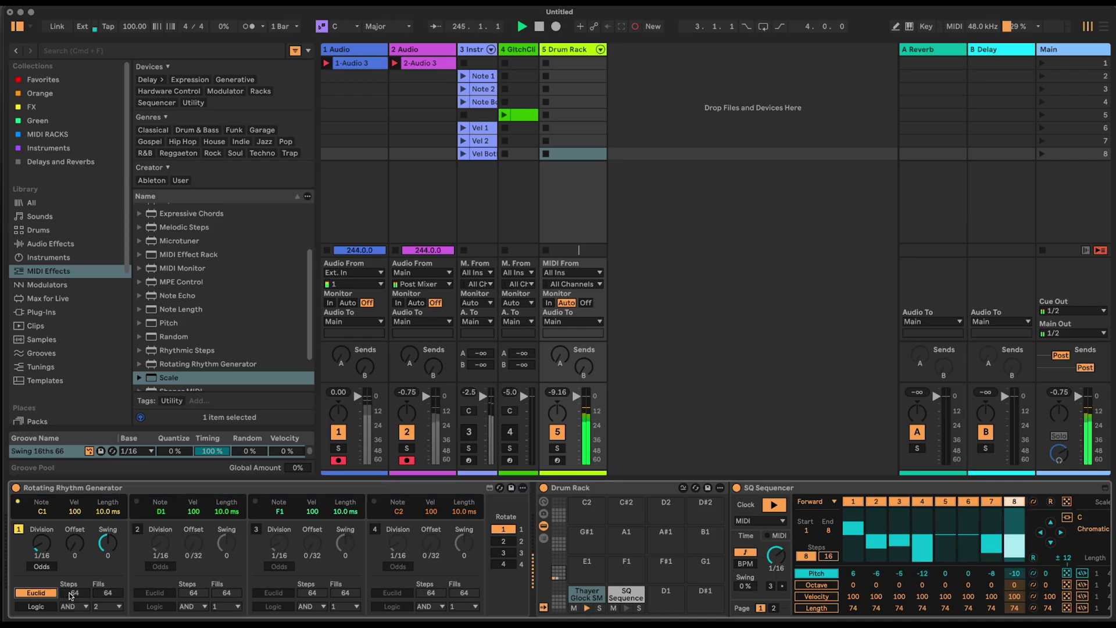
left_click_drag(73, 595, 73, 616)
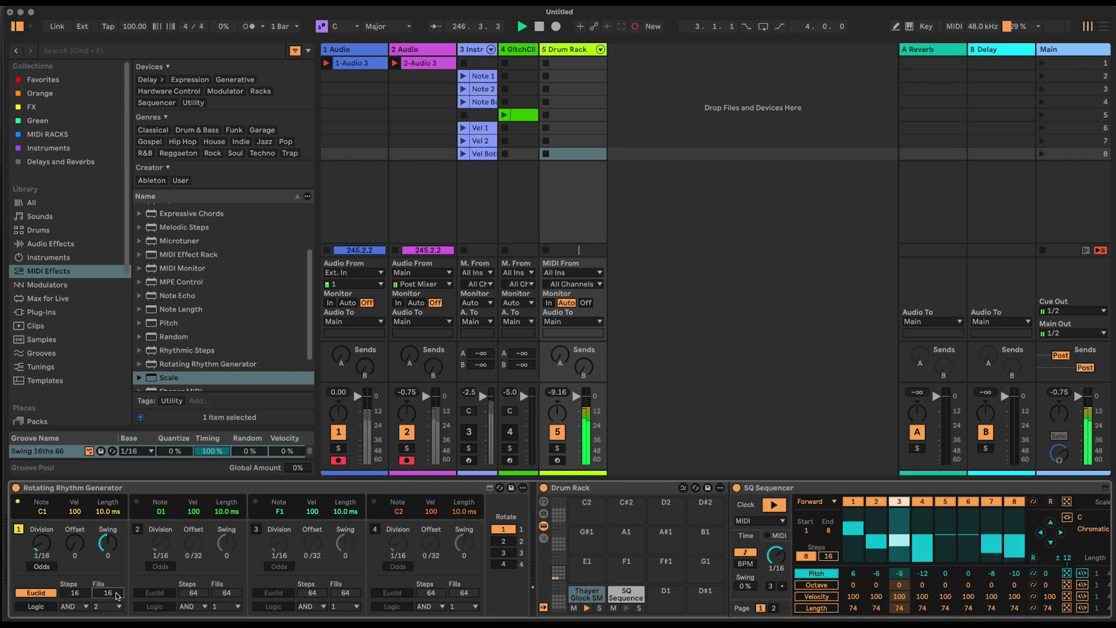
left_click_drag(114, 594, 117, 604)
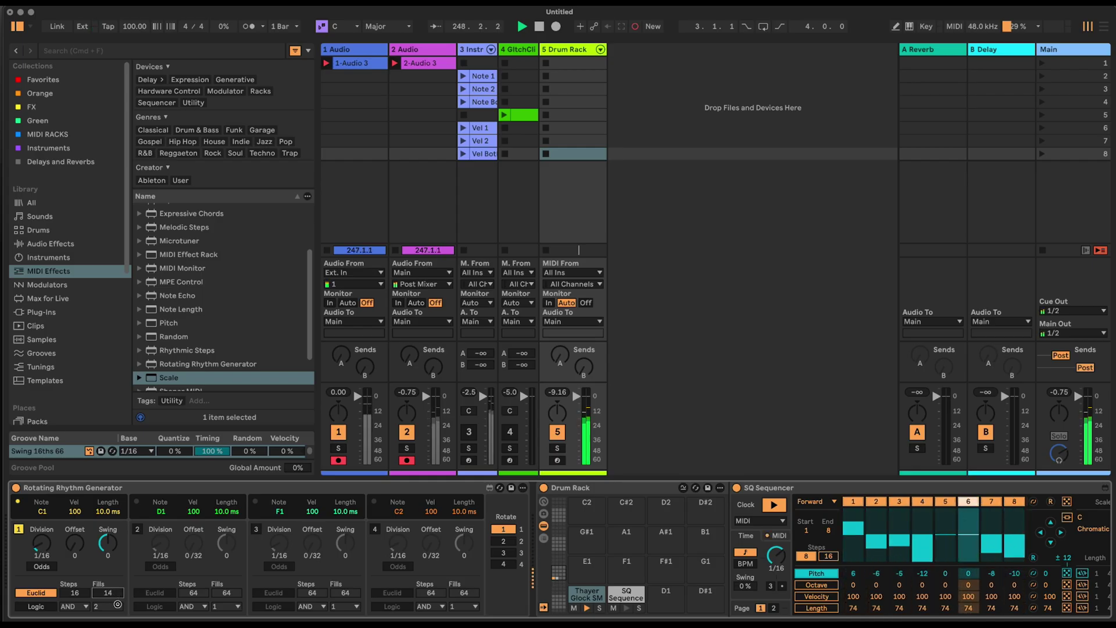
mouse_move(120, 616)
left_mouse_down()
mouse_move(122, 626)
mouse_move(114, 593)
mouse_move(110, 603)
left_mouse_up()
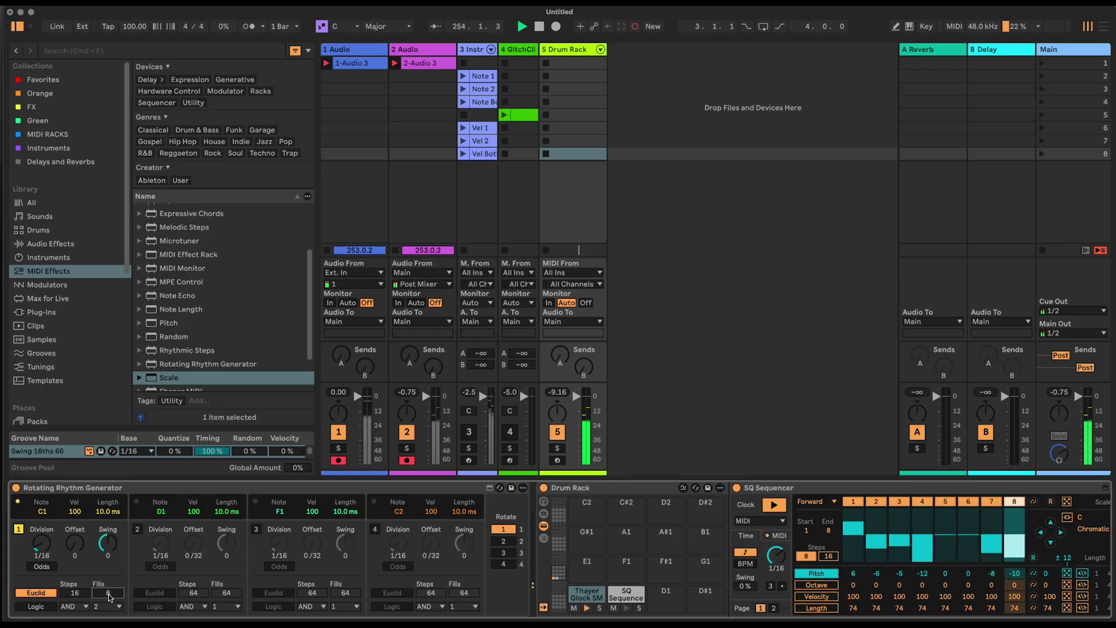
left_click_drag(109, 597, 109, 611)
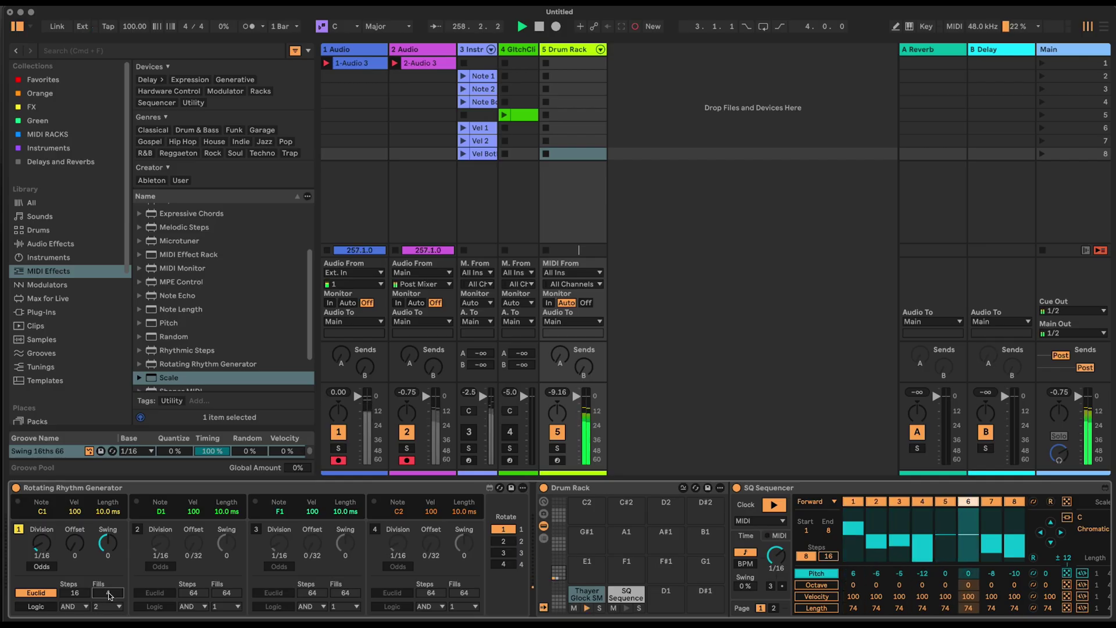
left_click_drag(109, 595, 108, 602)
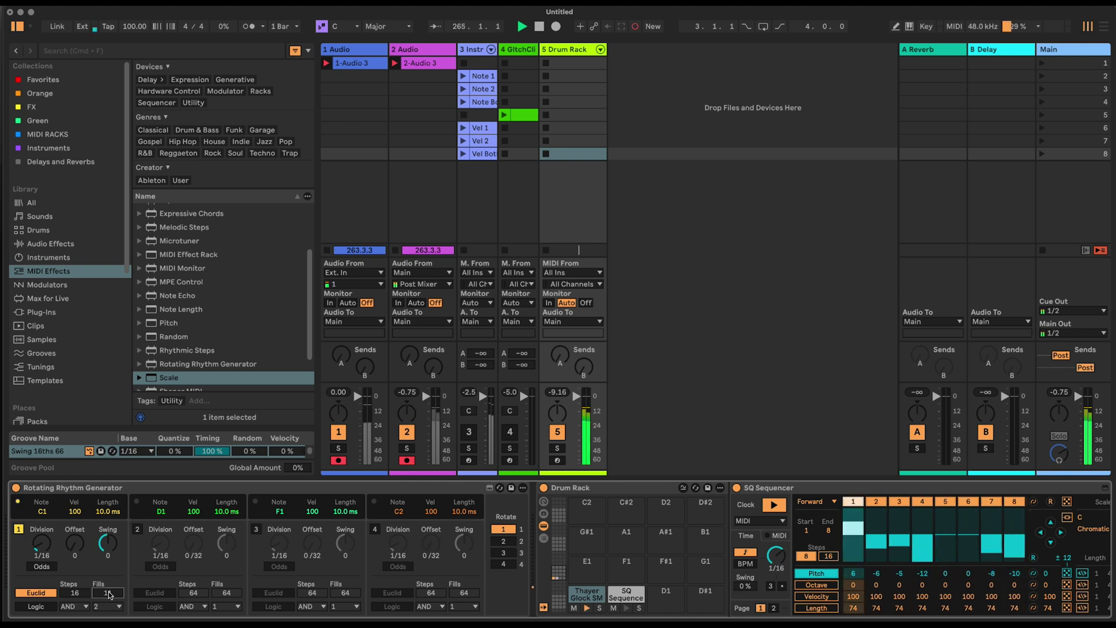
left_click_drag(106, 593, 106, 581)
Extend the SQ Sequencer to 16 steps and enable and adjust an independent loop length for its pitch lane.
left_click(588, 492)
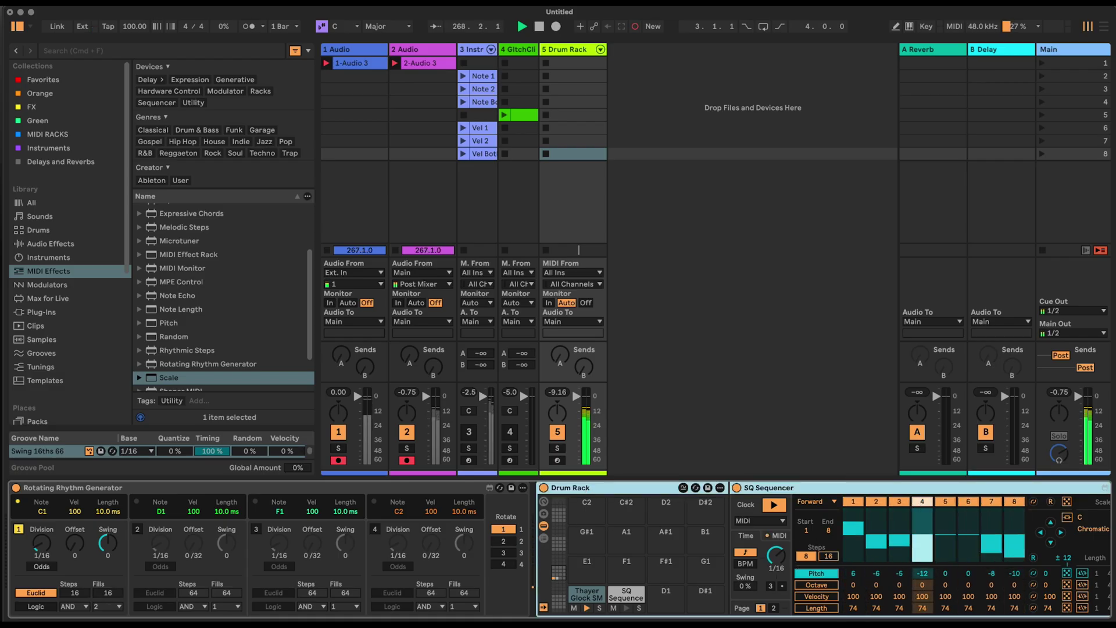
scroll(559, 550, "right", 5)
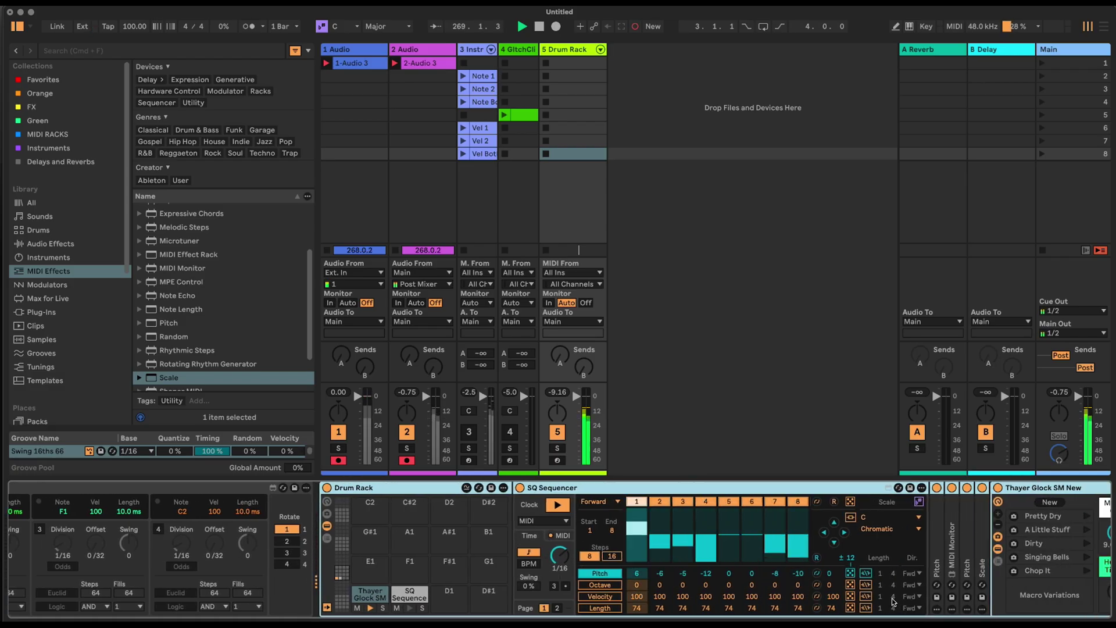
left_click(612, 556)
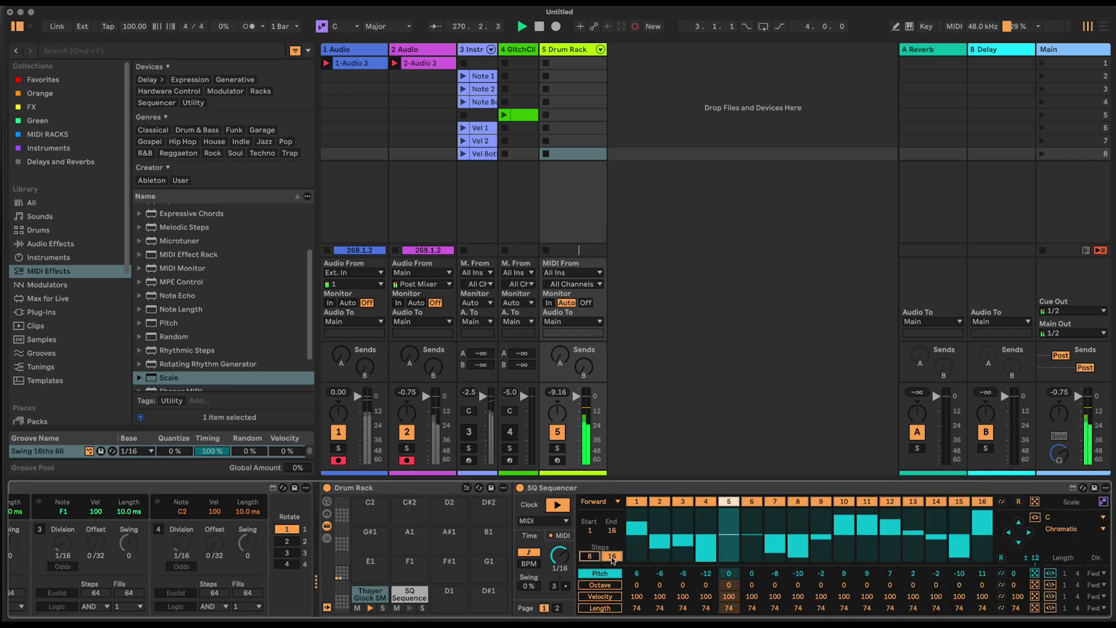
left_click(1050, 574)
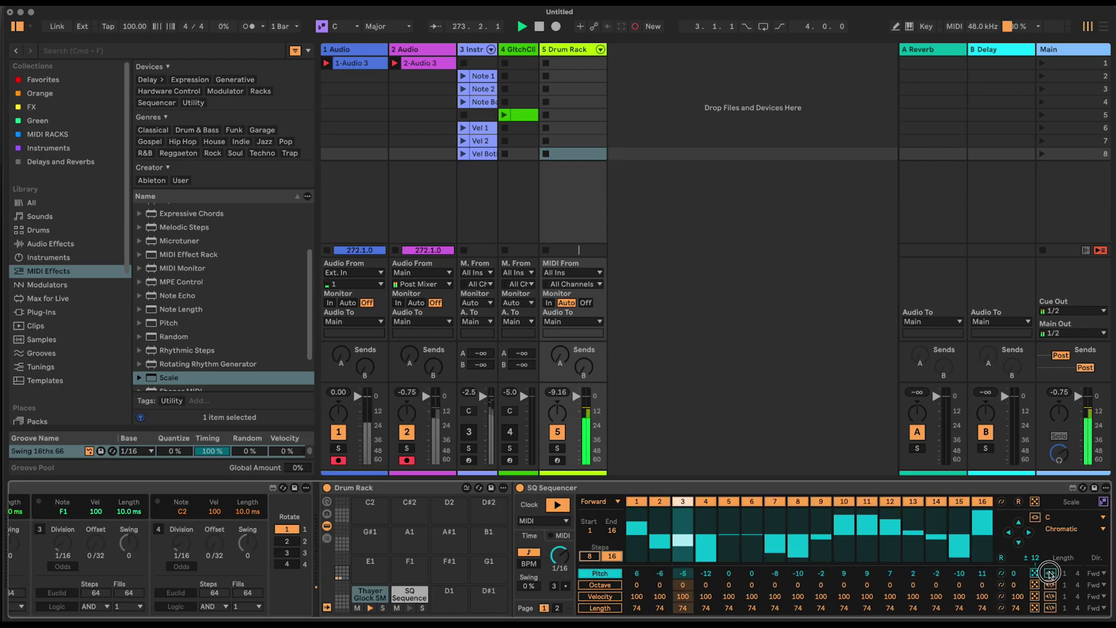
left_click_drag(1078, 575, 1082, 583)
Randomize the SQ Sequencer's velocity lane, then enable and adjust an independent loop length for it.
left_click(589, 598)
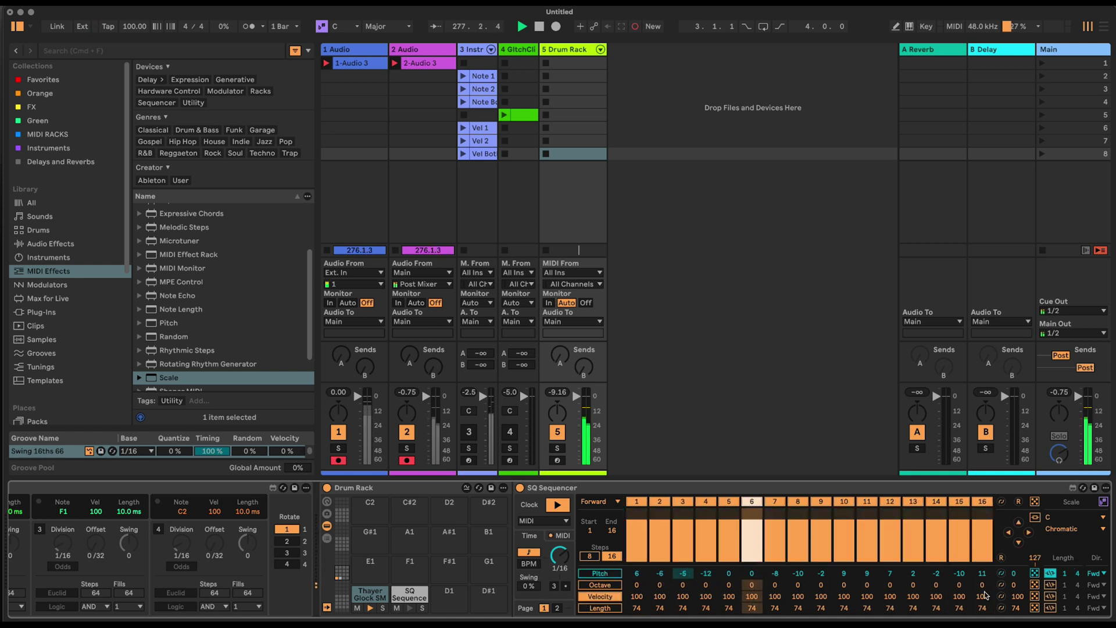
left_click(1035, 597)
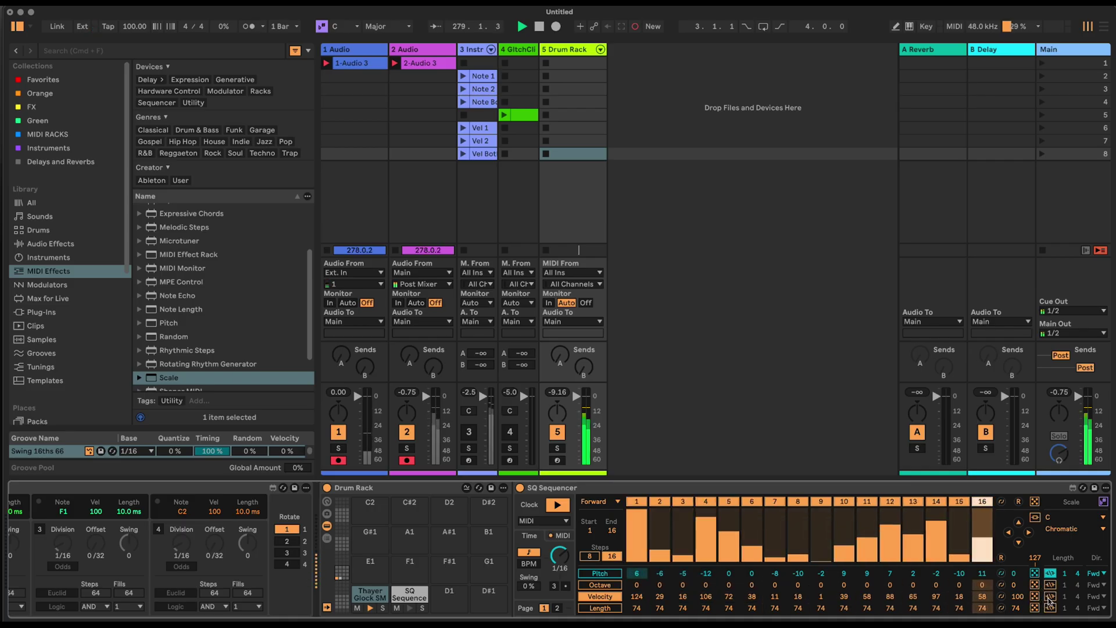
left_click_drag(1075, 596, 1074, 600)
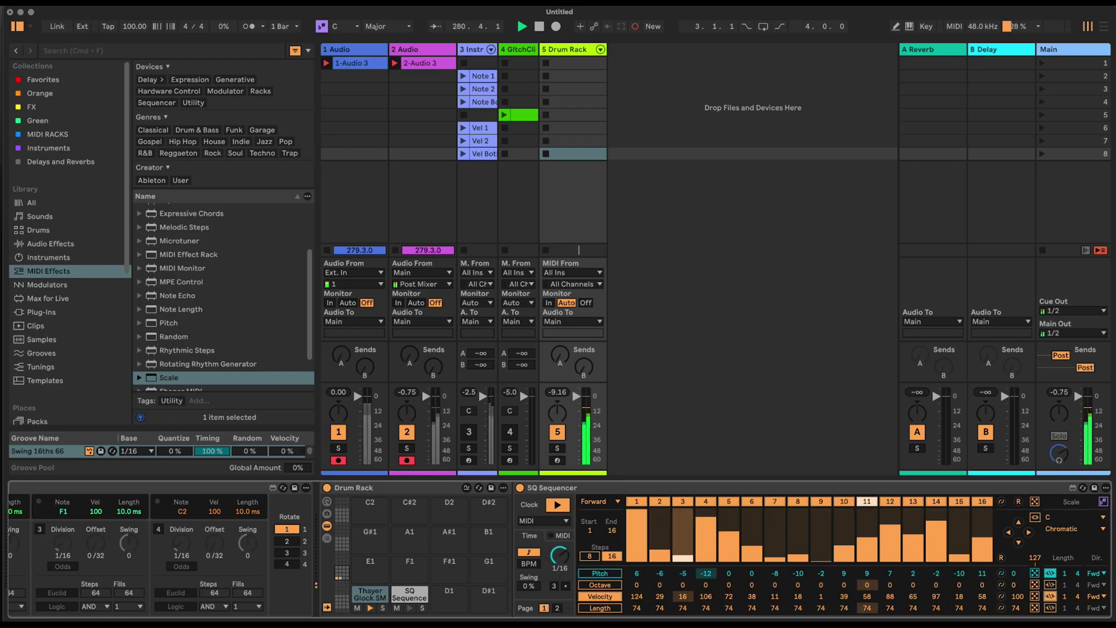
Group the Rotating Rhythm Generator and the Drum Rack into an Instrument Rack and expand its controls to 16 macros.
scroll(1069, 612, "left", 5)
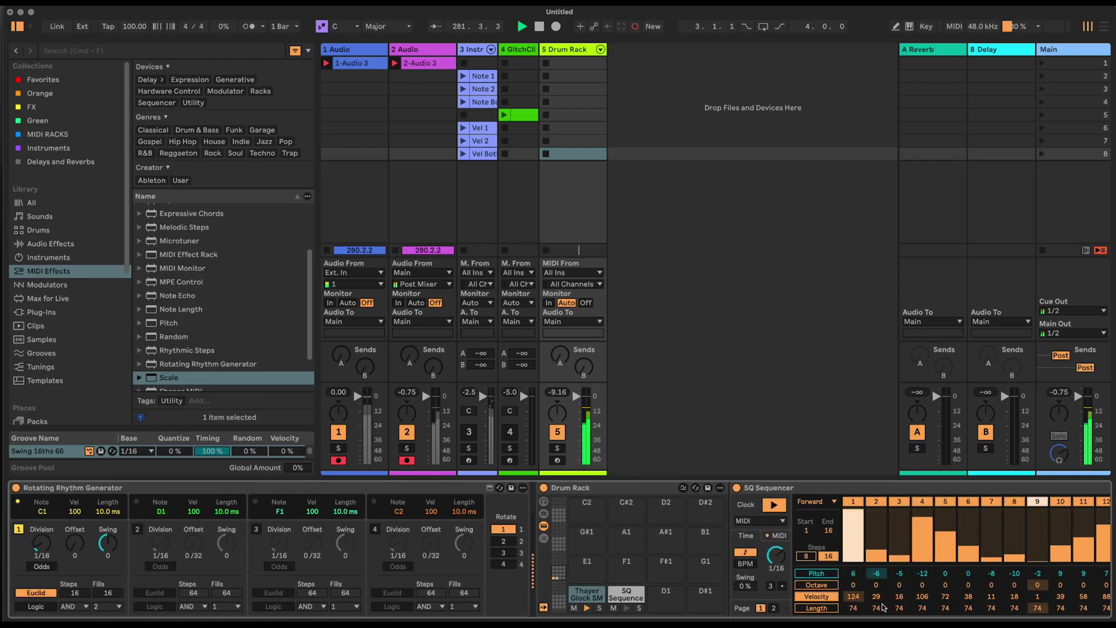
scroll(1042, 620, "right", 10)
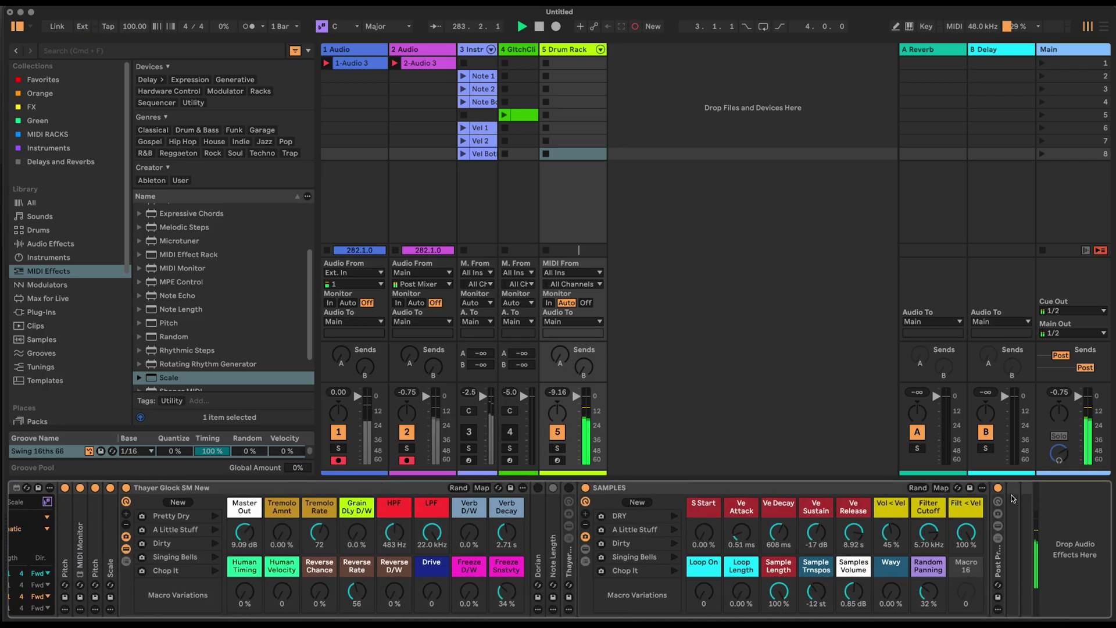
left_click(1012, 494)
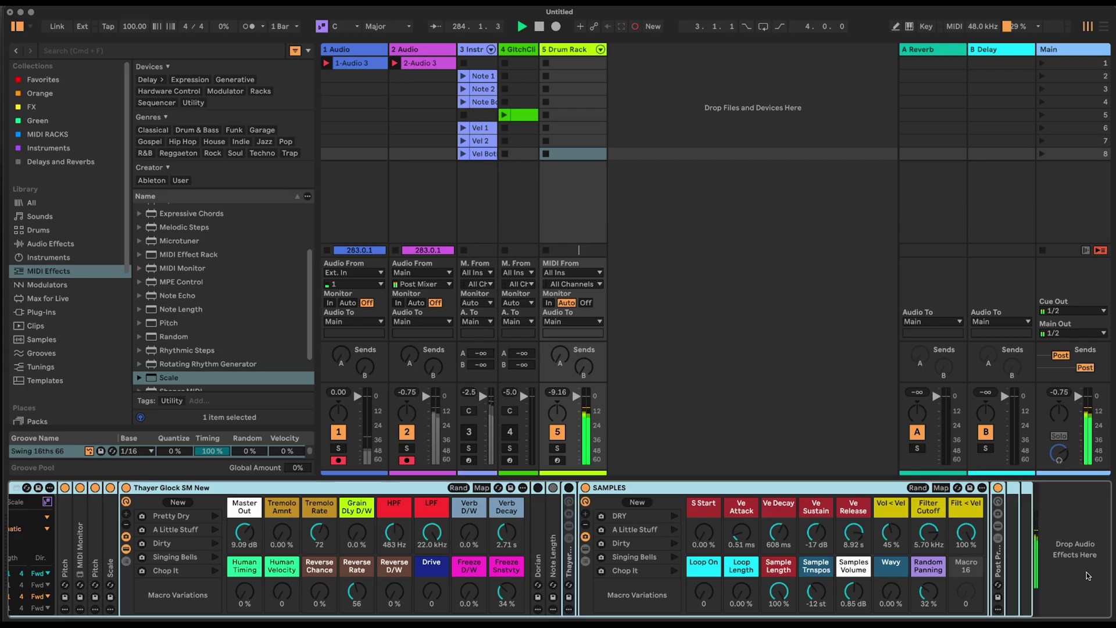
scroll(486, 525, "left", 10)
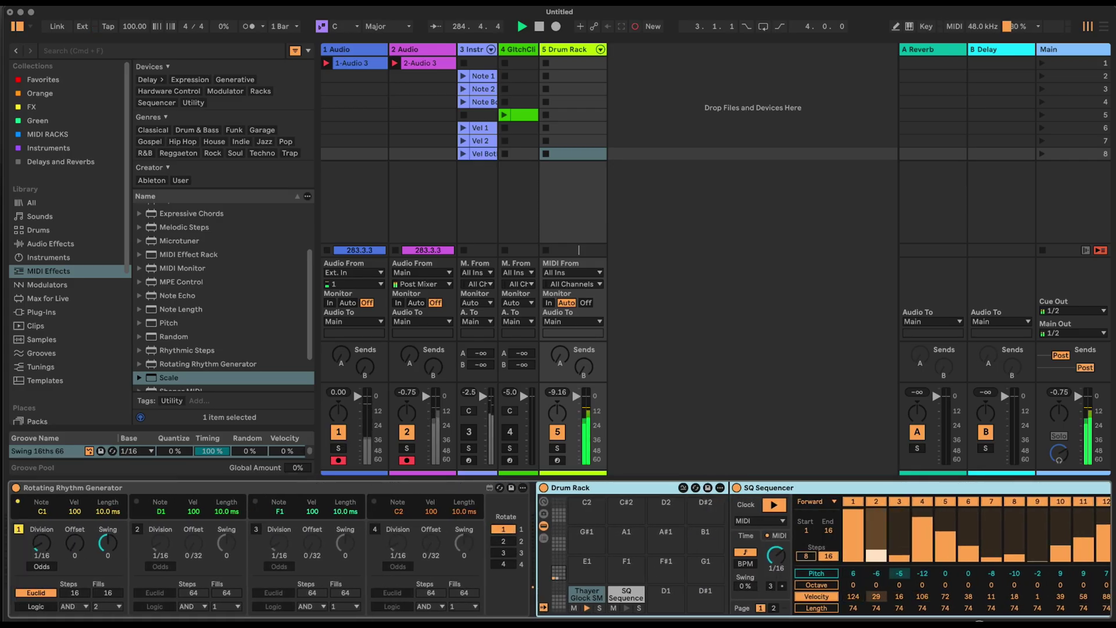
left_click(459, 487)
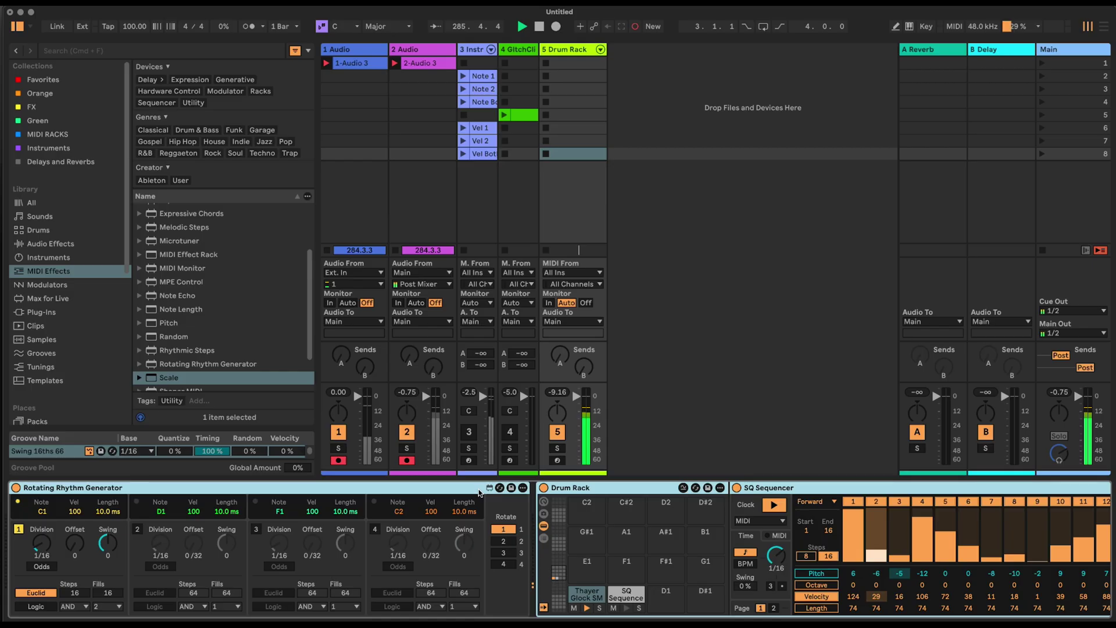
key("super+g")
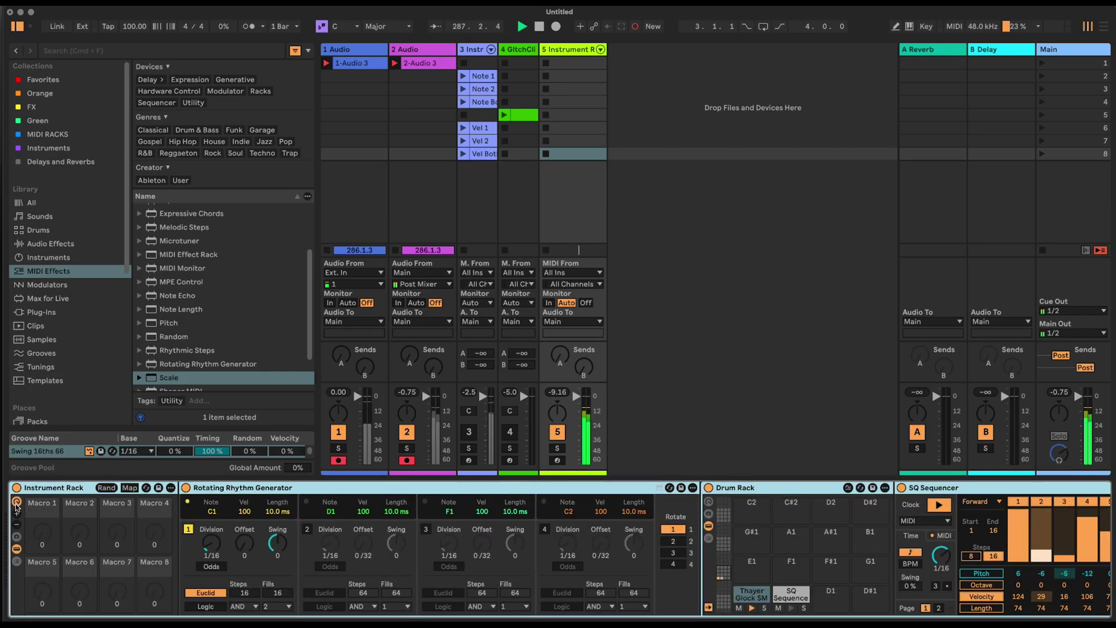
left_click(16, 513)
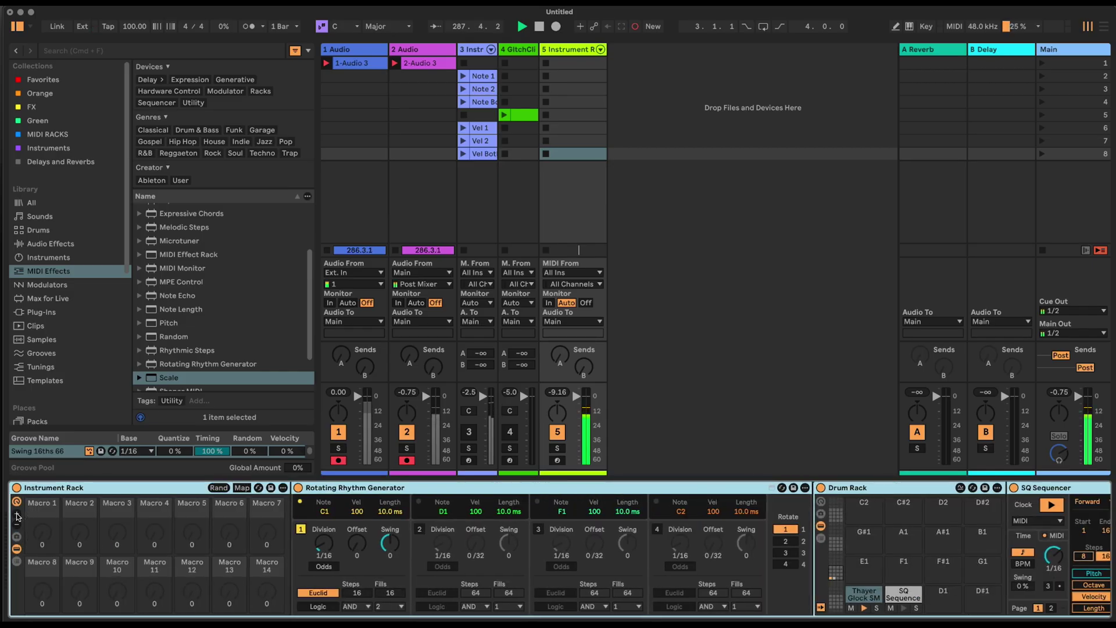
left_click(404, 490)
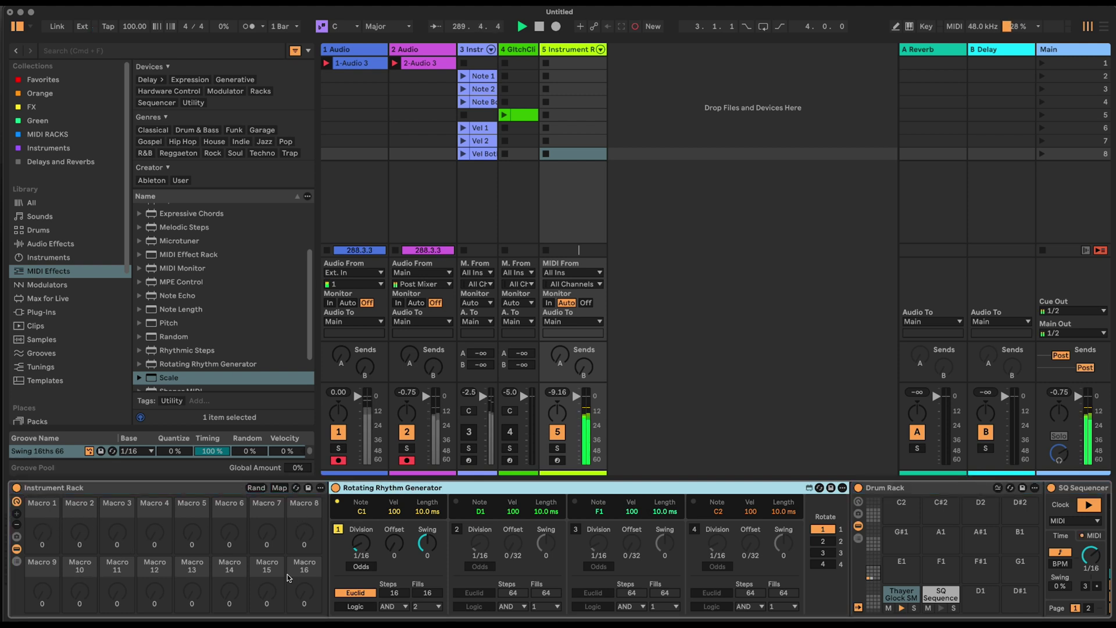
Map the first rhythm voice's Division to Macro 1 and its Euclidean Steps to Macro 2.
right_click(359, 547)
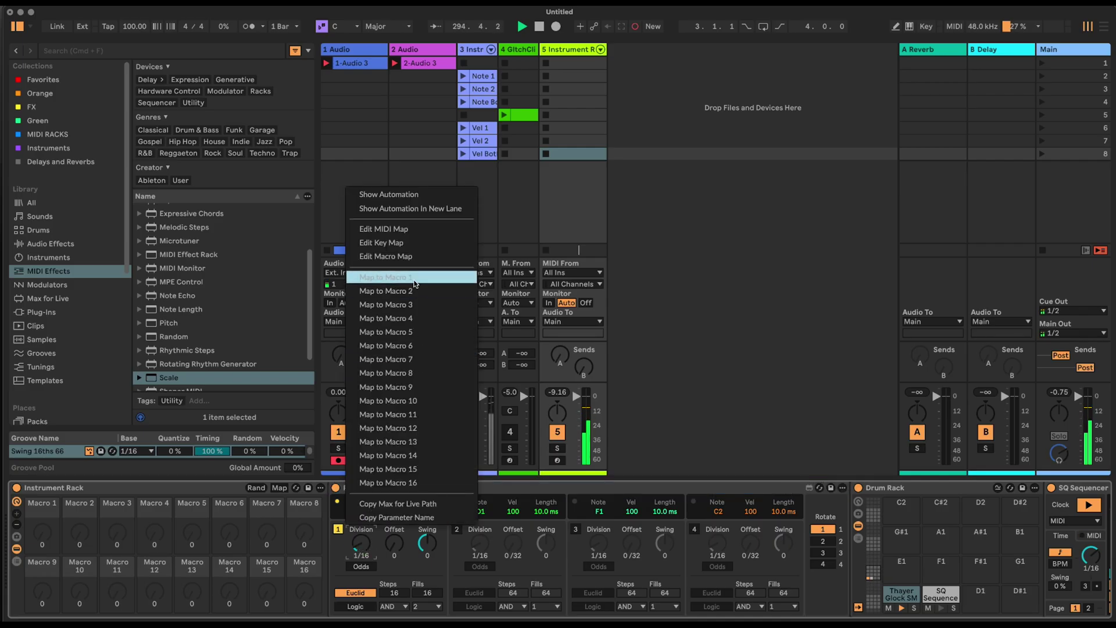
left_click(416, 282)
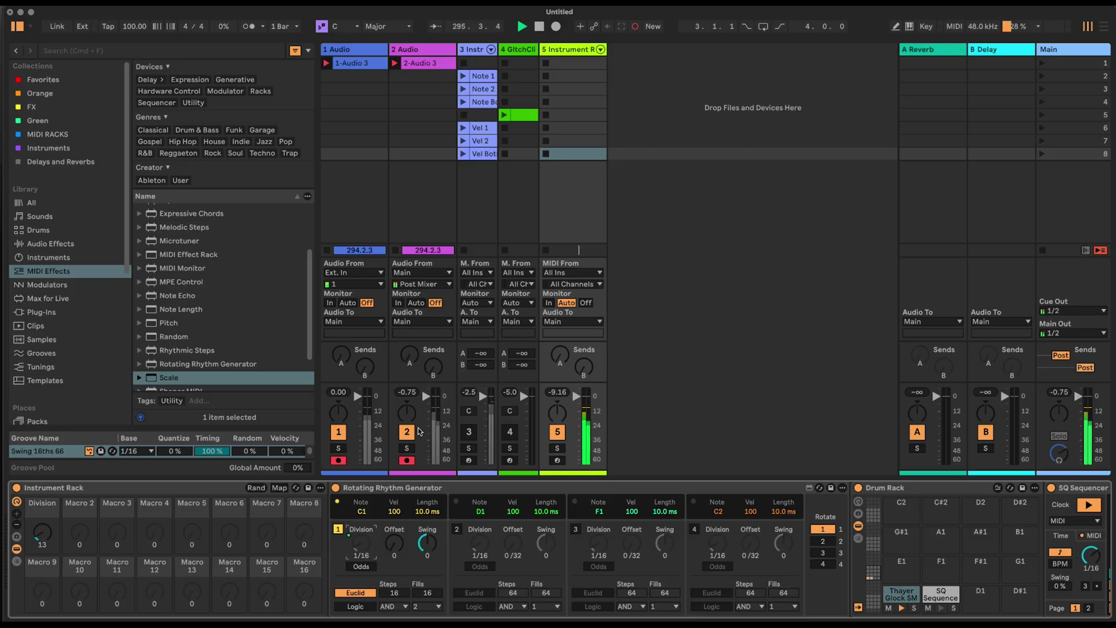
right_click(401, 597)
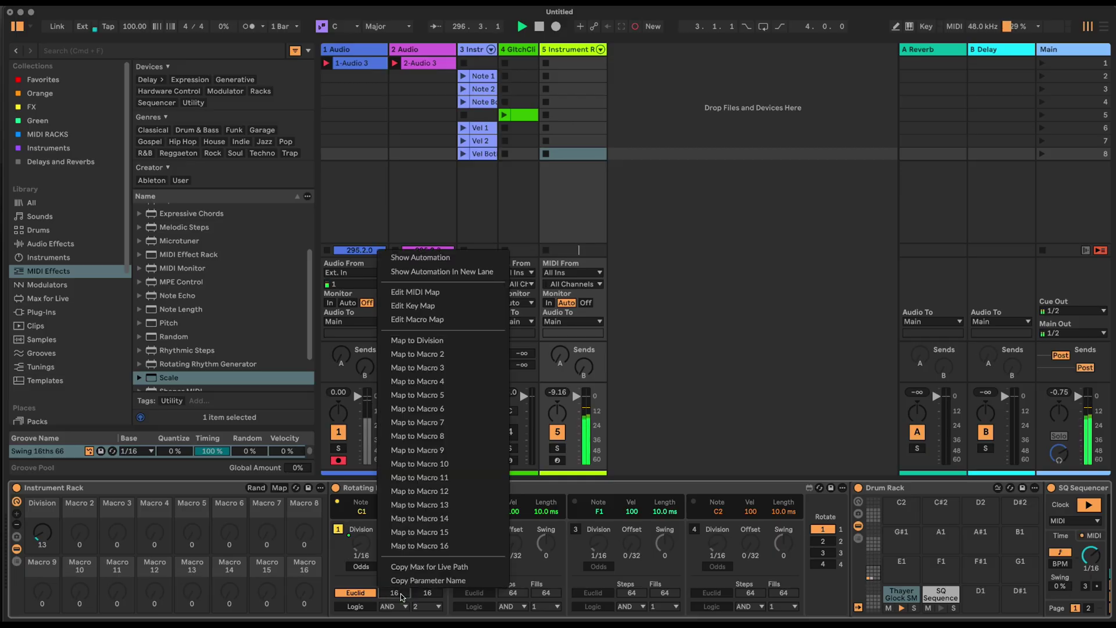
left_click(460, 356)
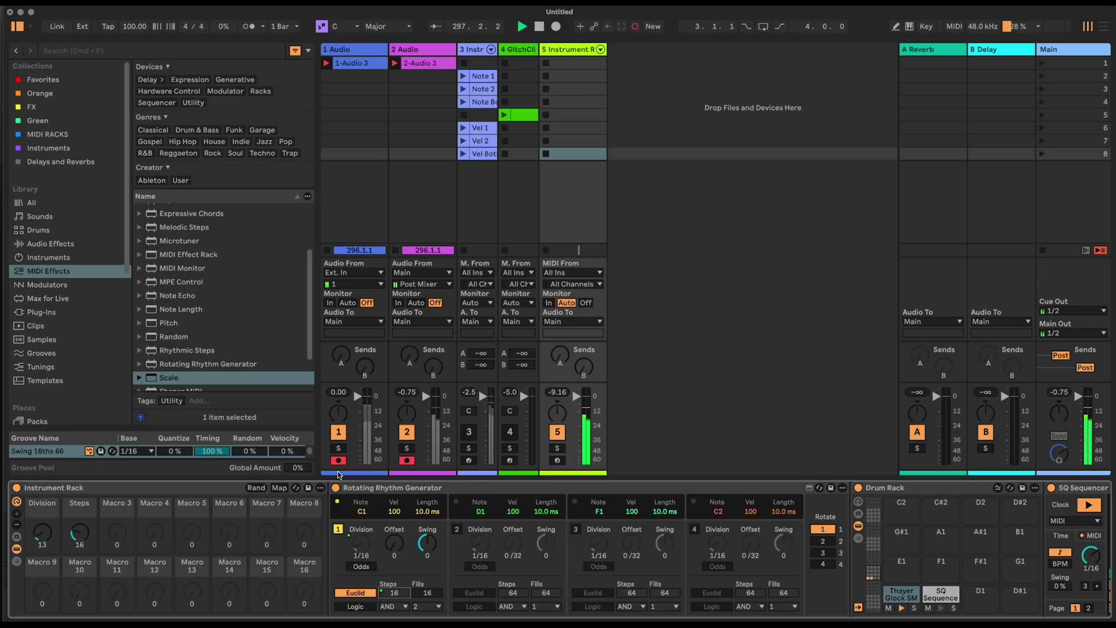
Limit the Steps macro mapping to a maximum of 16 and leave macro mapping mode.
left_click(280, 488)
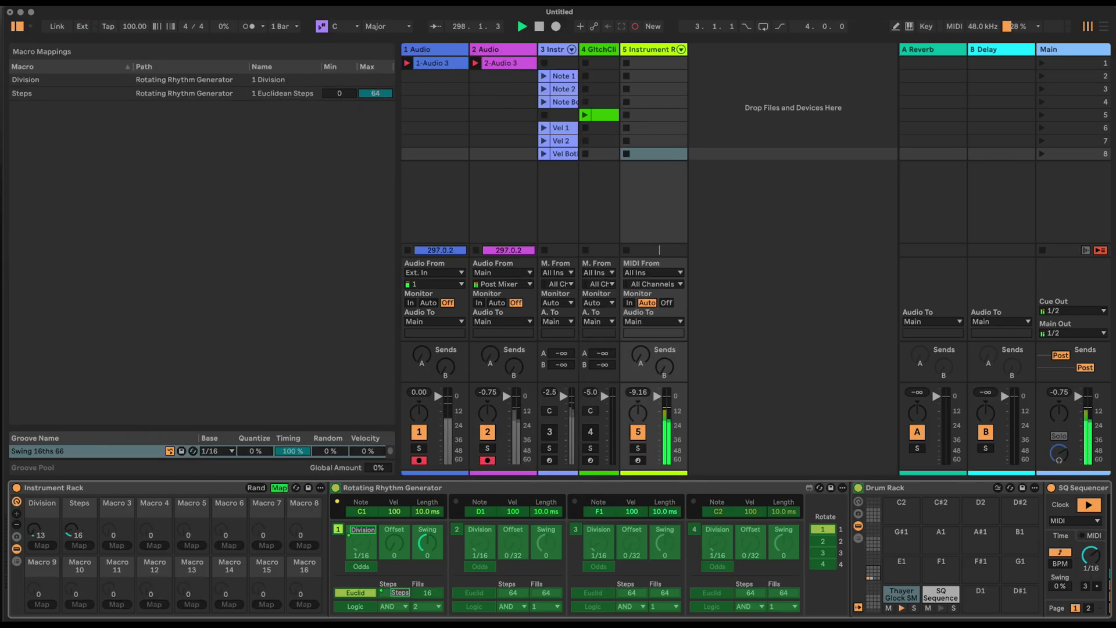
left_click(381, 93)
type("16")
key("Return")
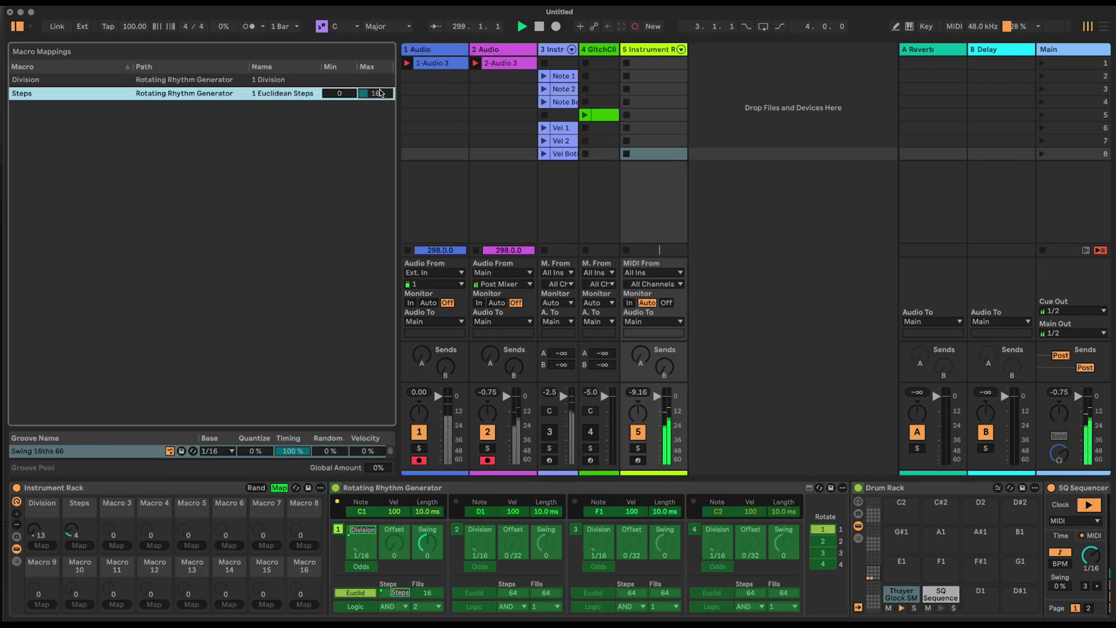
left_click(281, 488)
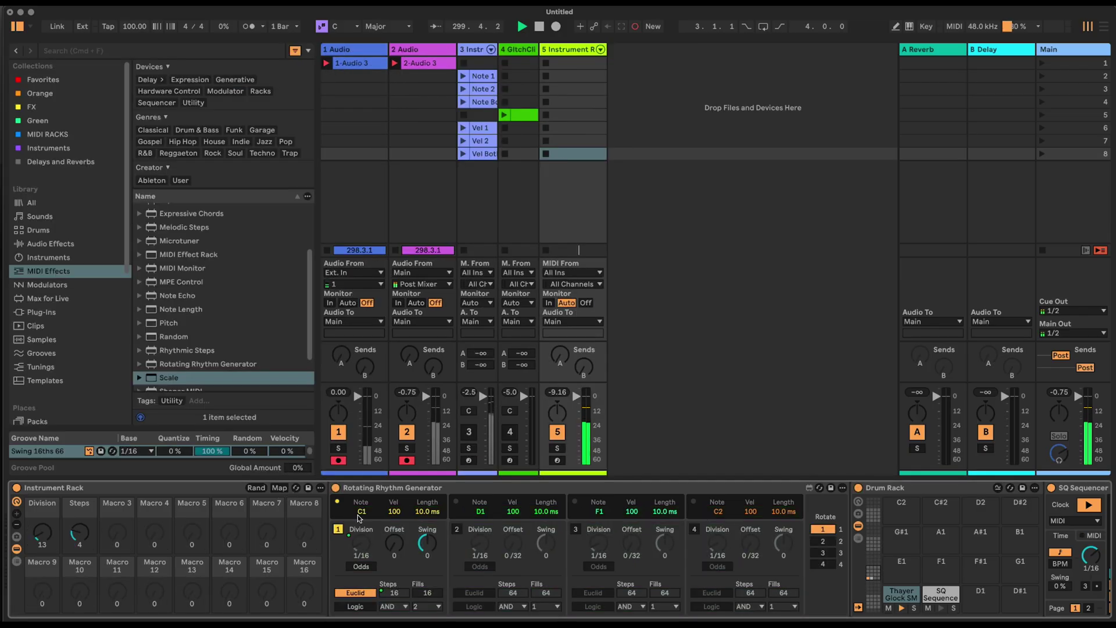
Try the Instrument Rack's Steps macro at both ends of its range, 16 and 0.
left_click_drag(394, 544, 394, 539)
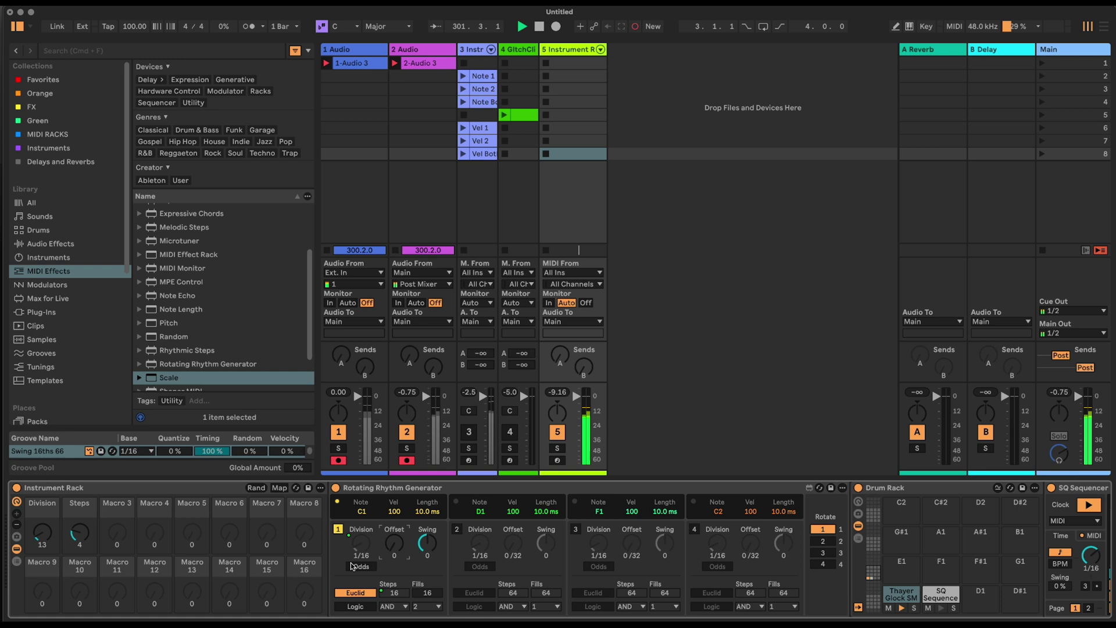
left_click_drag(80, 533, 79, 506)
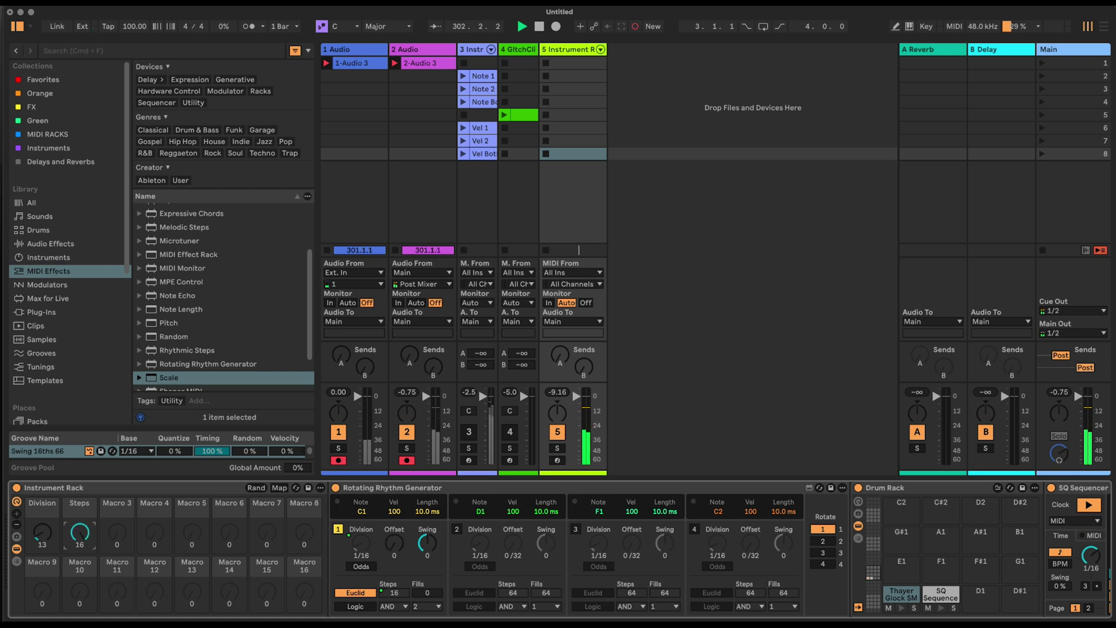
right_click(80, 542)
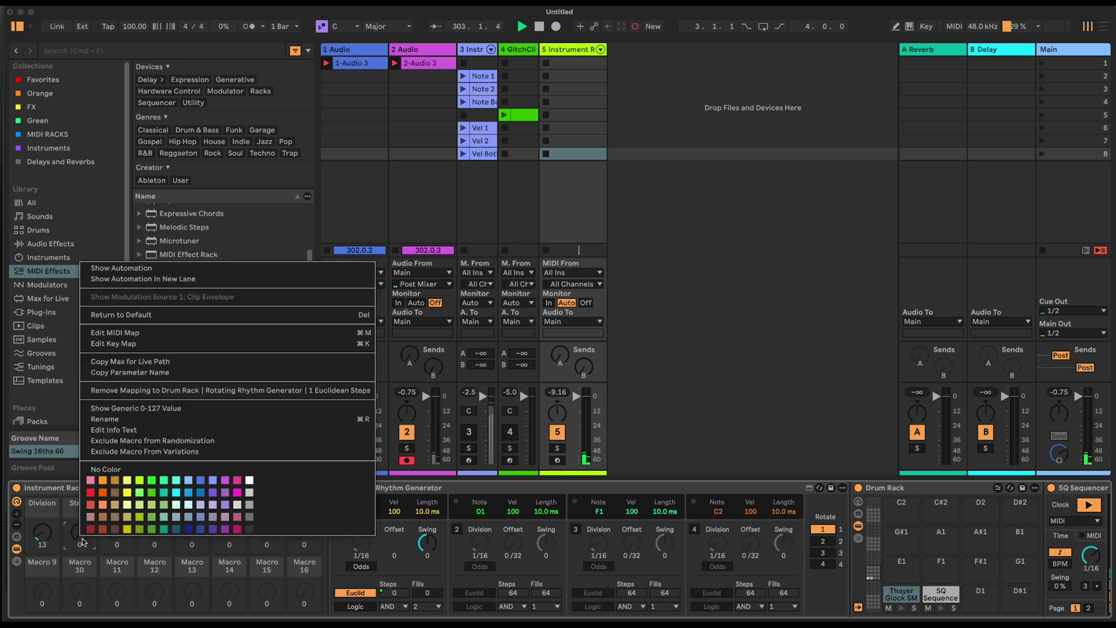
left_click(81, 535)
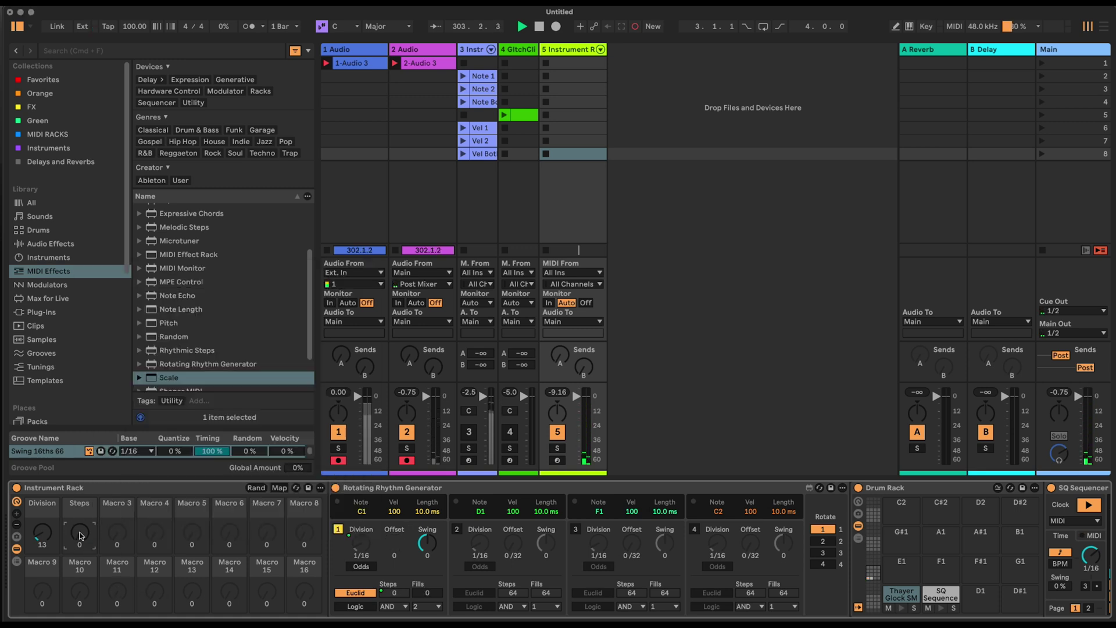
Map the first rhythm voice's Euclidean Fills to Macro 3, and set the Steps and Fill macros to 16.
right_click(424, 593)
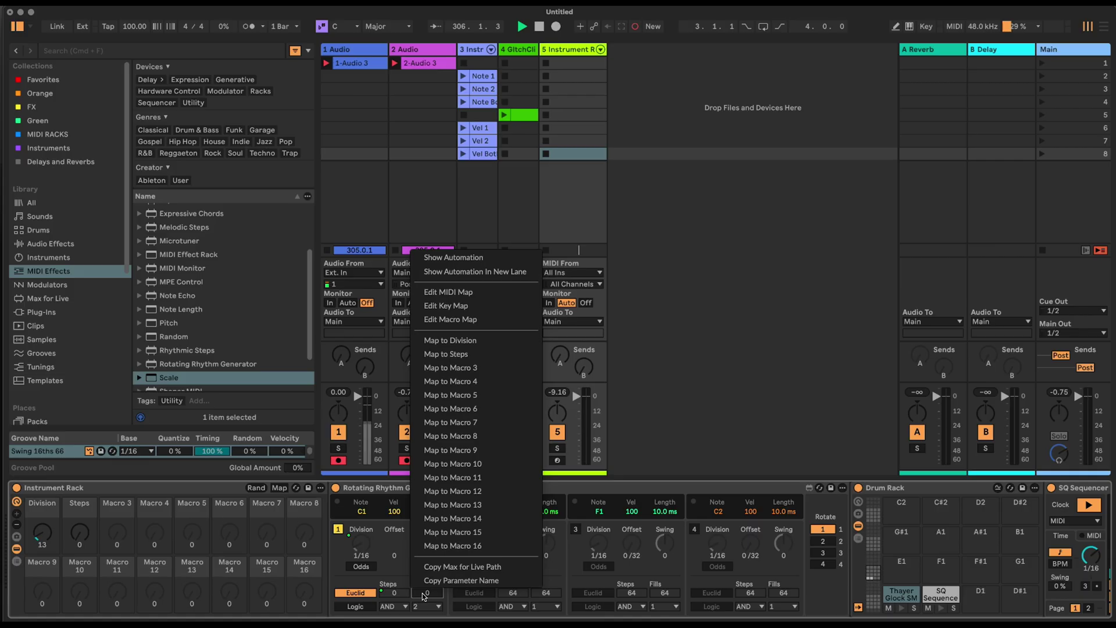
left_click(481, 369)
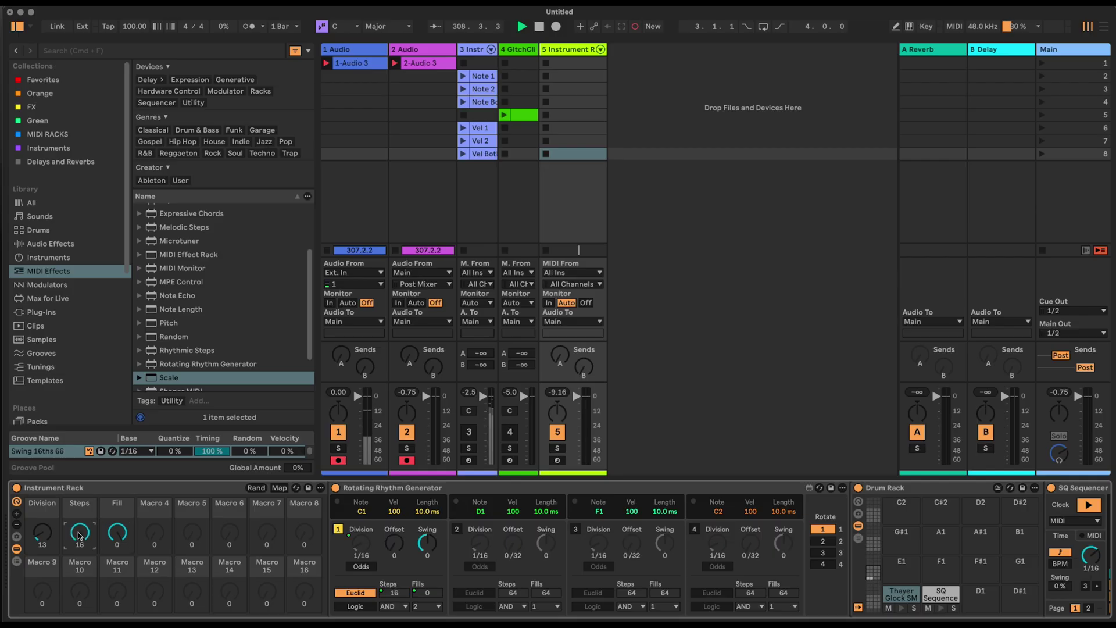
left_click_drag(126, 533, 123, 535)
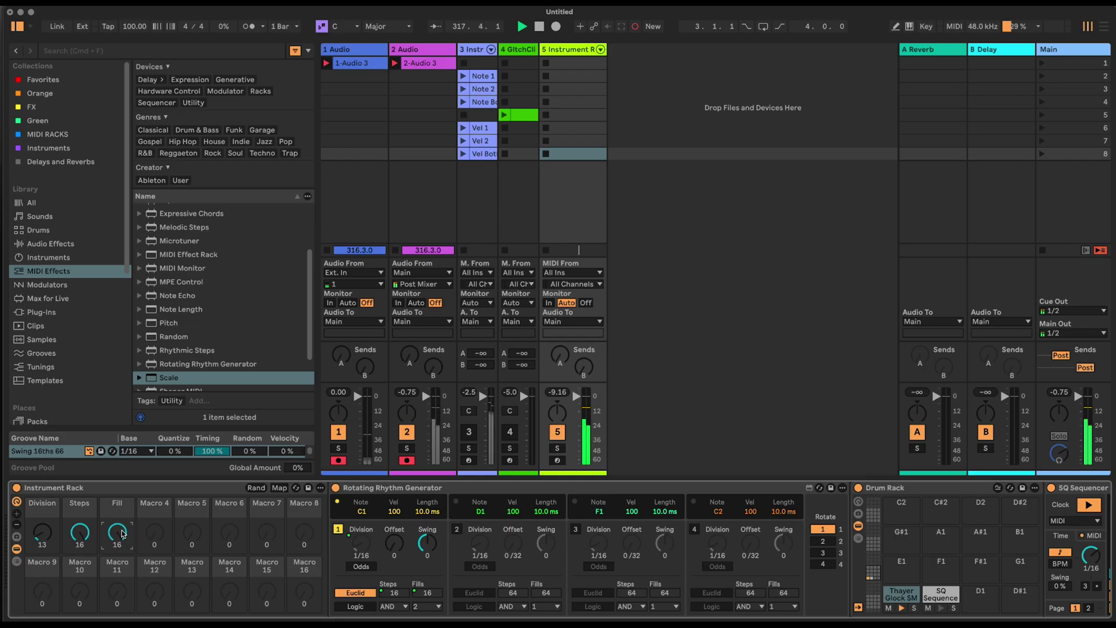
Limit the Fill macro mapping to a maximum of 11, set the Fill macro to 11, and leave macro mapping mode.
left_click(280, 489)
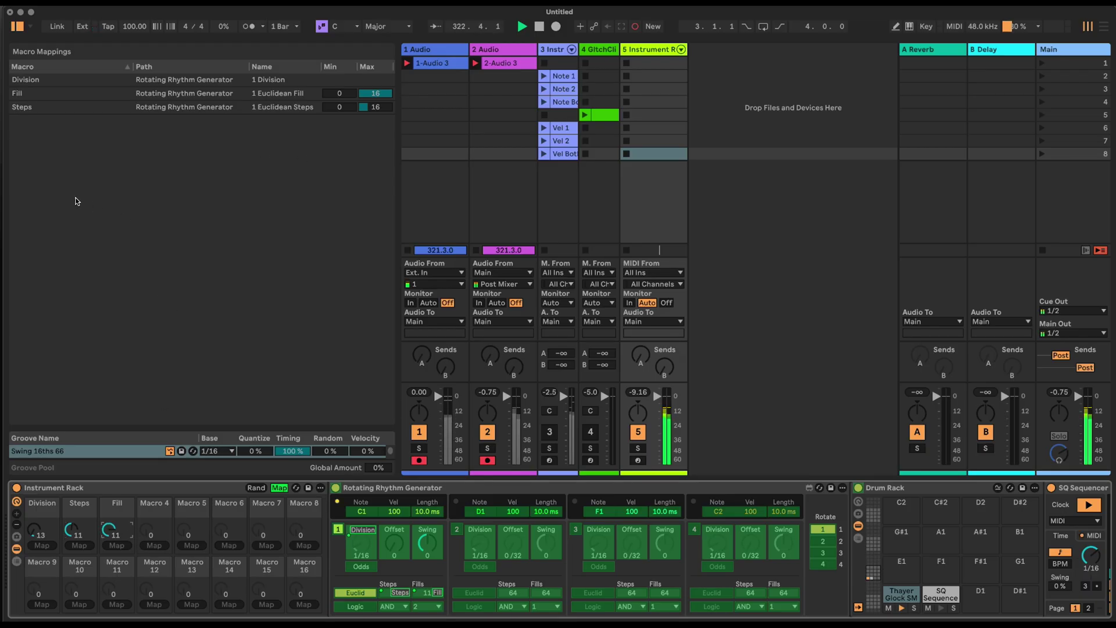
left_click(374, 95)
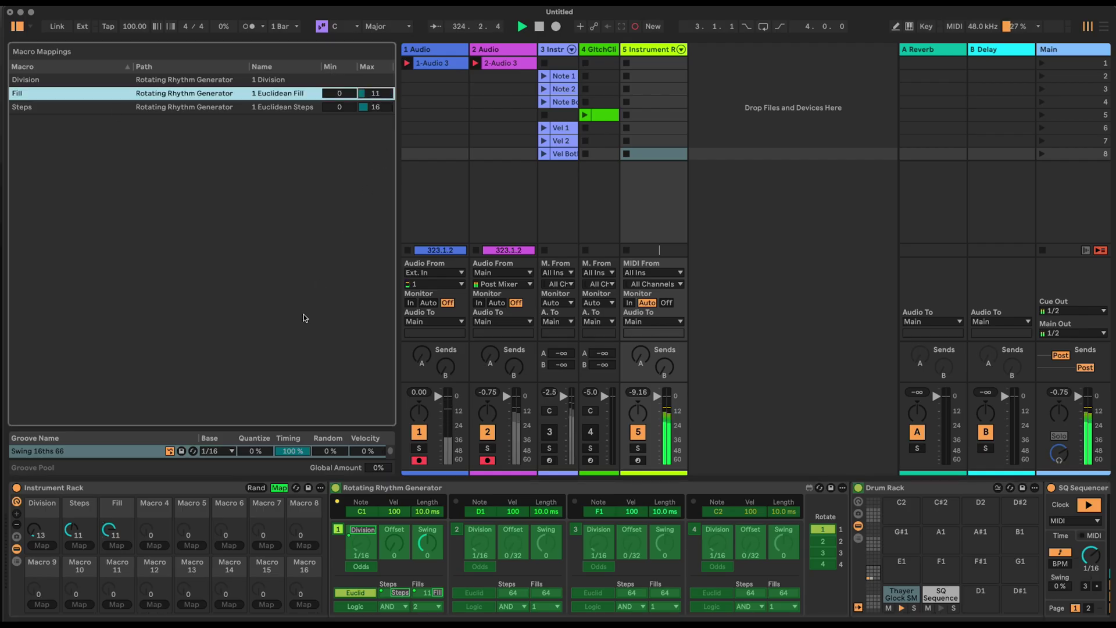
left_click(116, 522)
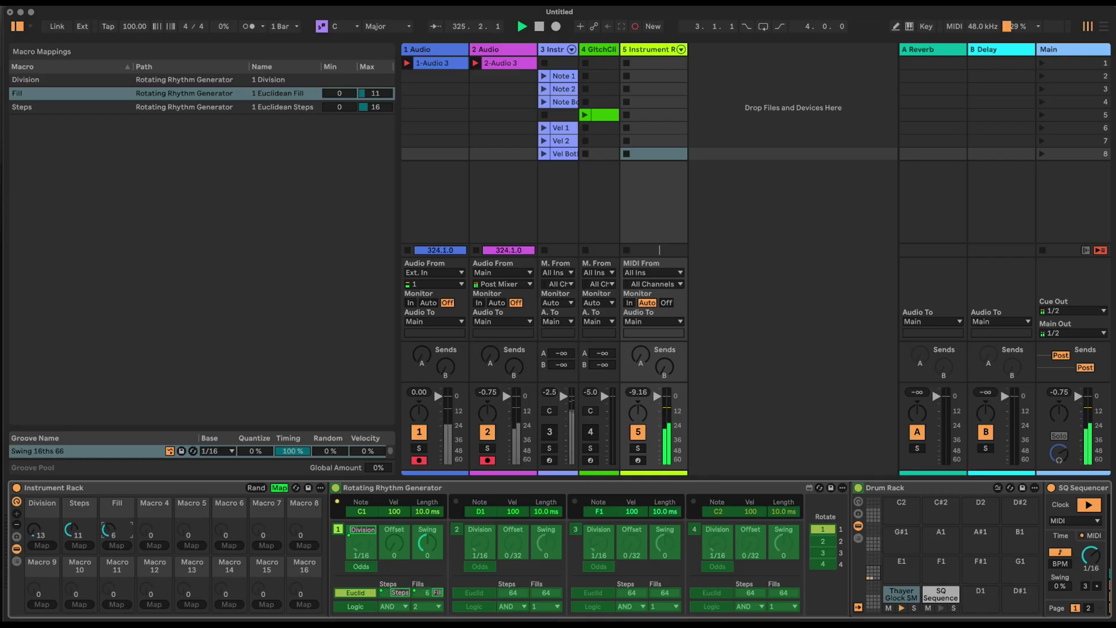
left_click_drag(101, 535, 101, 532)
left_click_drag(107, 530, 107, 534)
left_click(119, 530)
left_click(279, 487)
Collapse the Rotating Rhythm Generator, show the Drum Rack's macros, and map its PitchMax2 macro to the Instrument Rack's Macro 4.
double_click(353, 495)
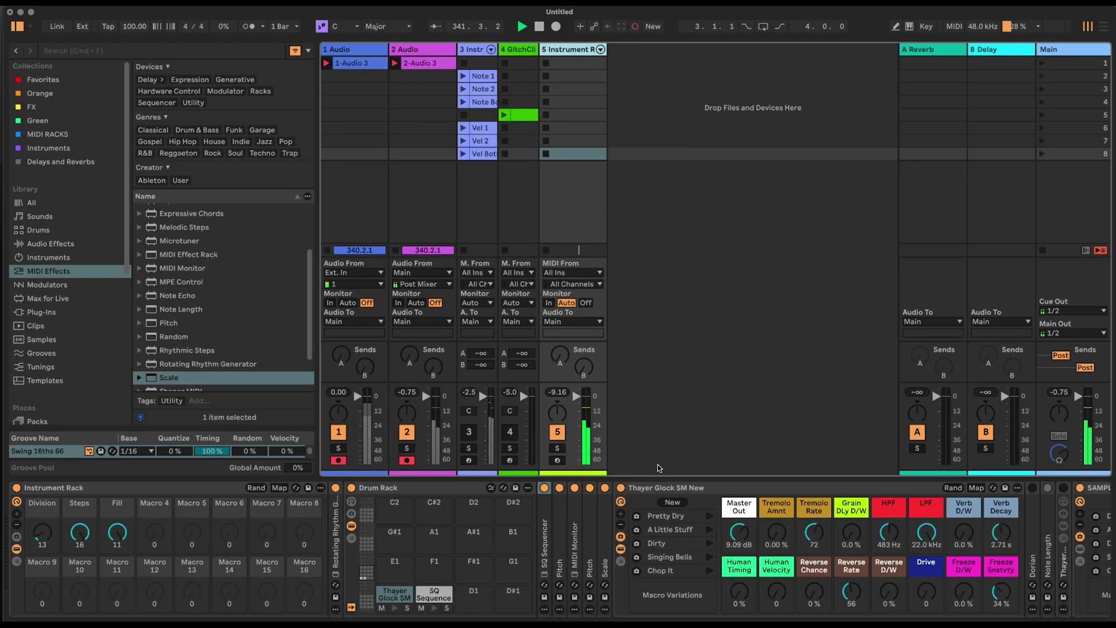
double_click(546, 551)
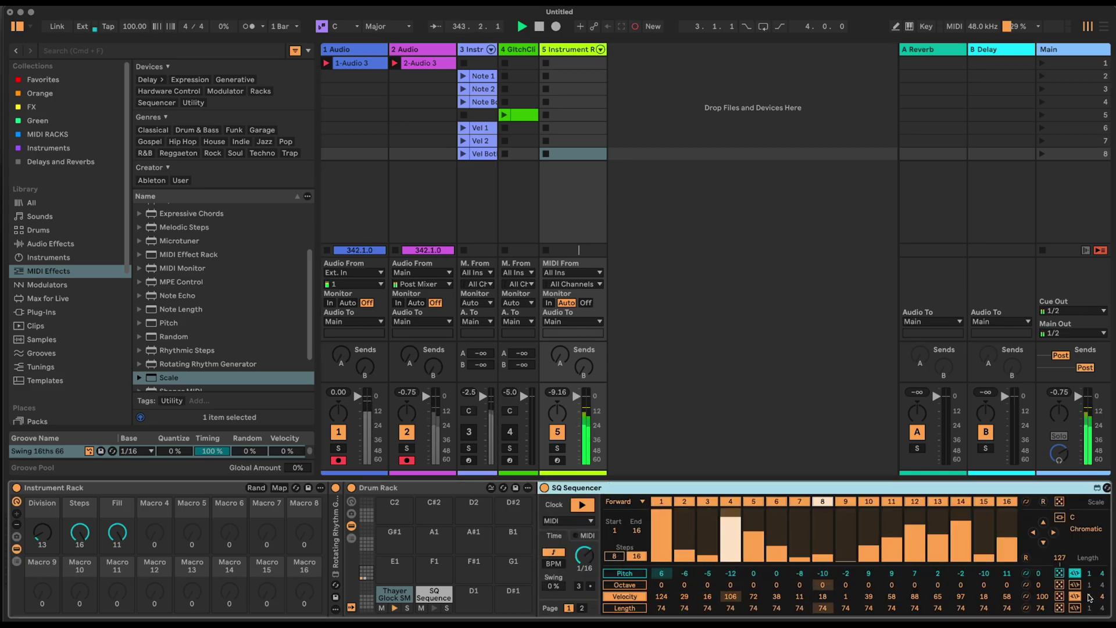
right_click(1103, 575)
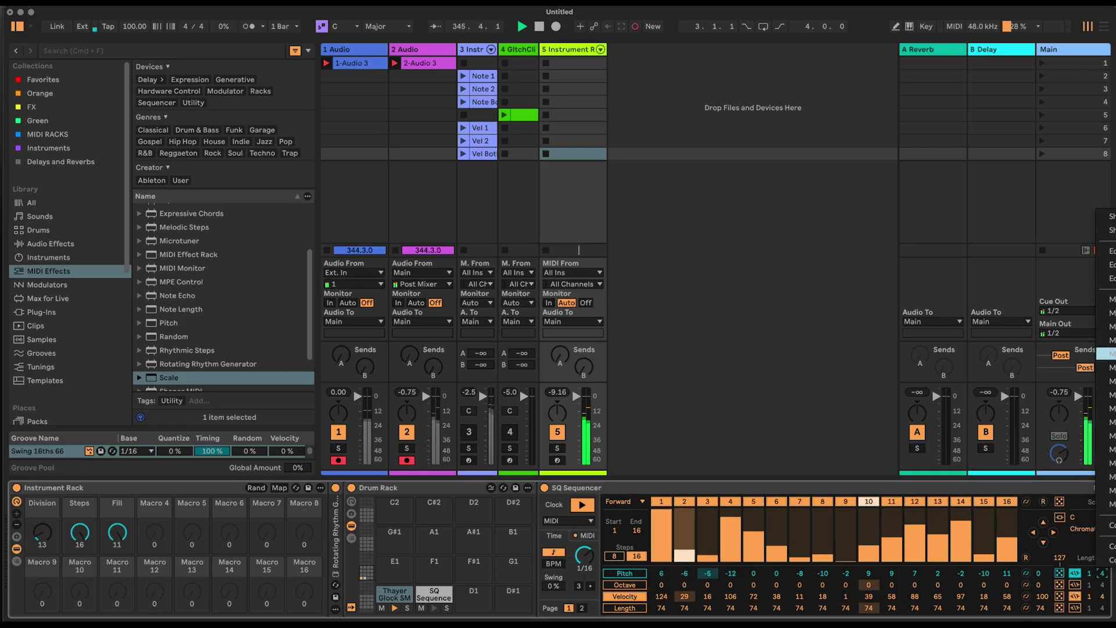
left_click(351, 501)
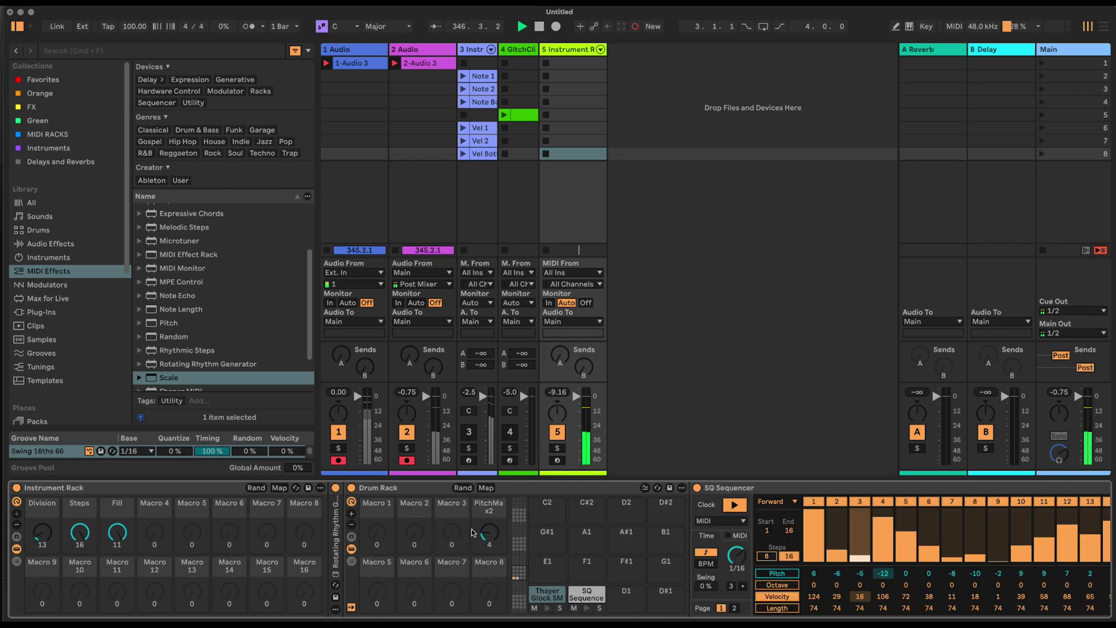
right_click(492, 542)
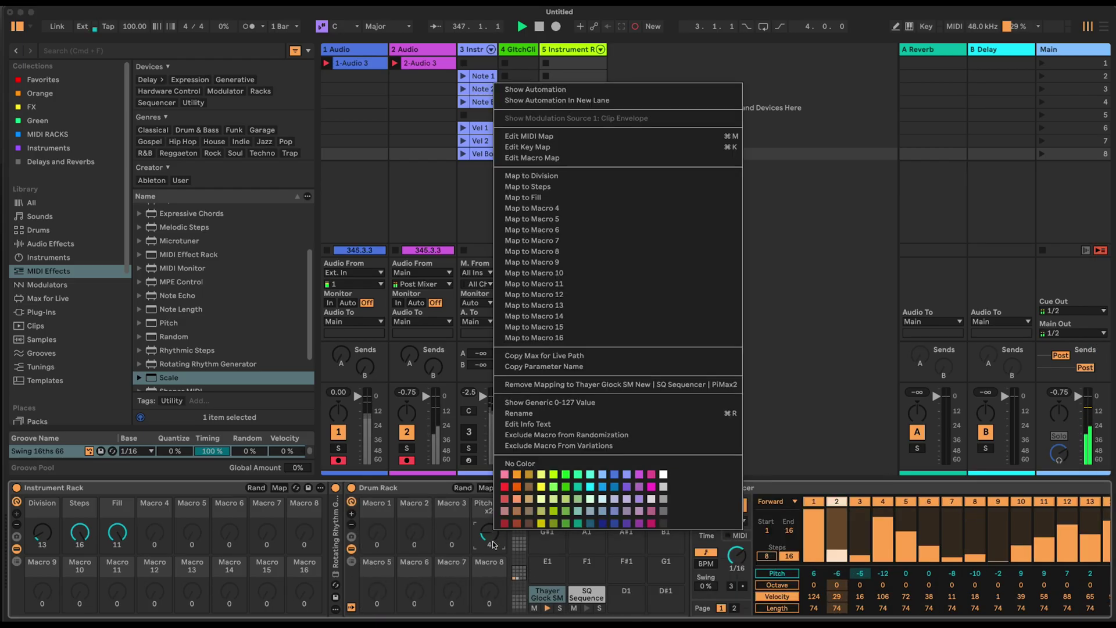
left_click(597, 208)
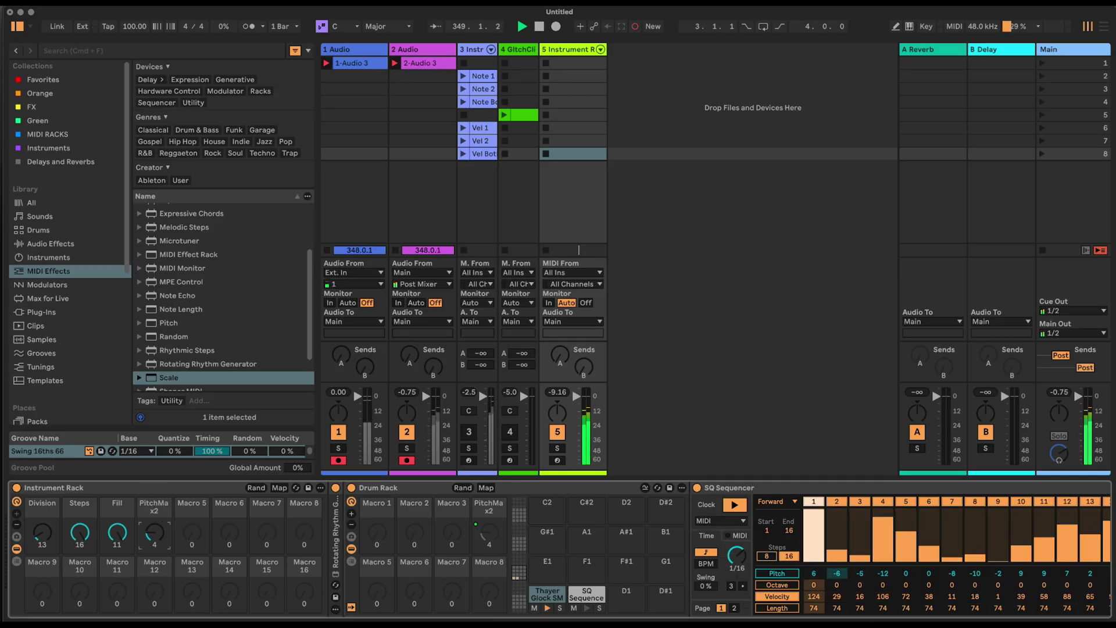
Rename the Instrument Rack's fourth macro as Sqnc Length 1.
scroll(163, 513, "right", 5)
scroll(163, 512, "left", 5)
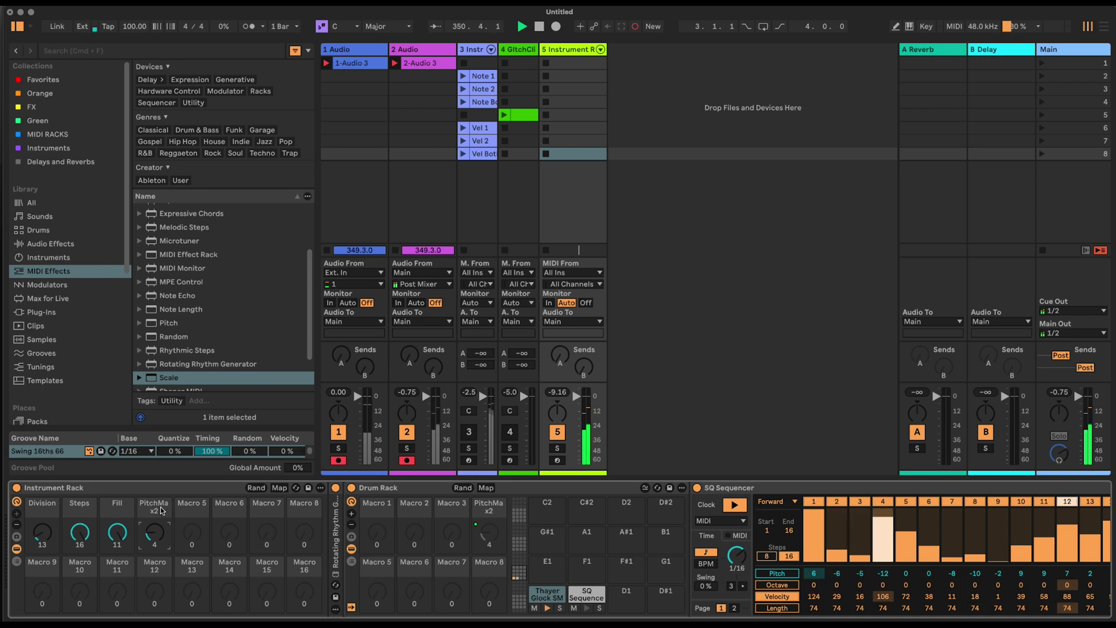
key("super+r")
type("Sqnc L")
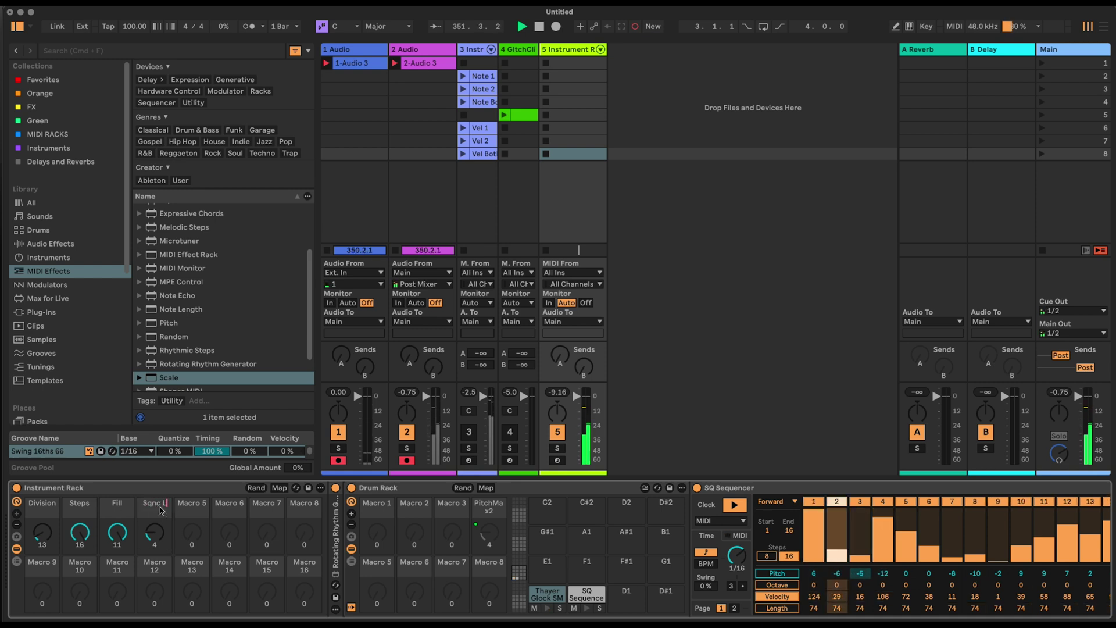
type("ength 1")
key("Return")
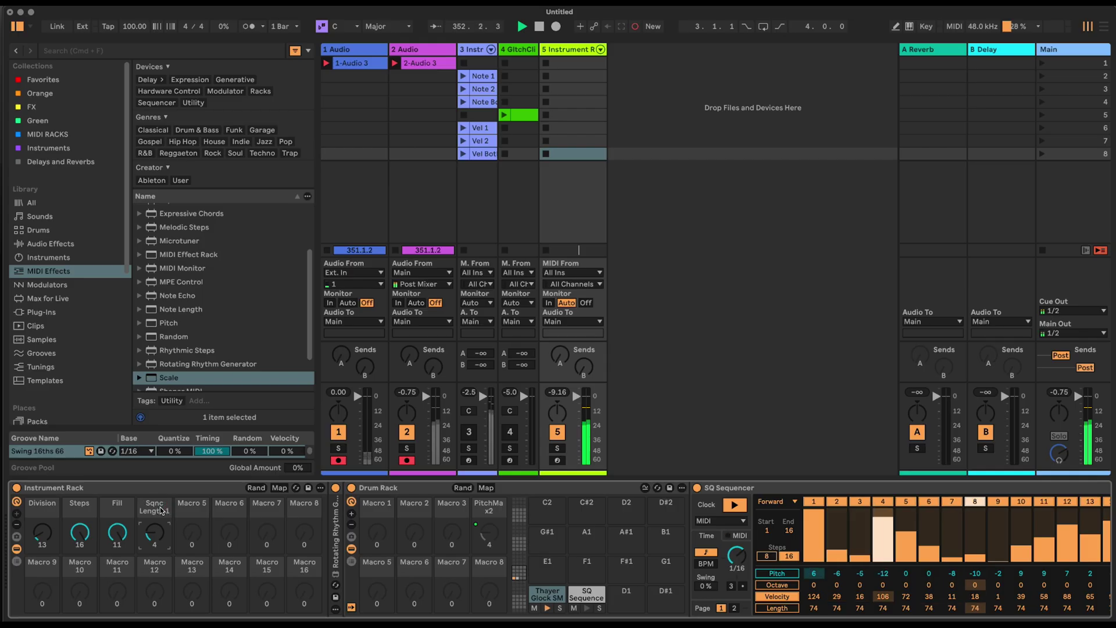
Map the SQ Sequencer's velocity loop length to the Drum Rack's PitchMax2 macro.
scroll(977, 585, "right", 10)
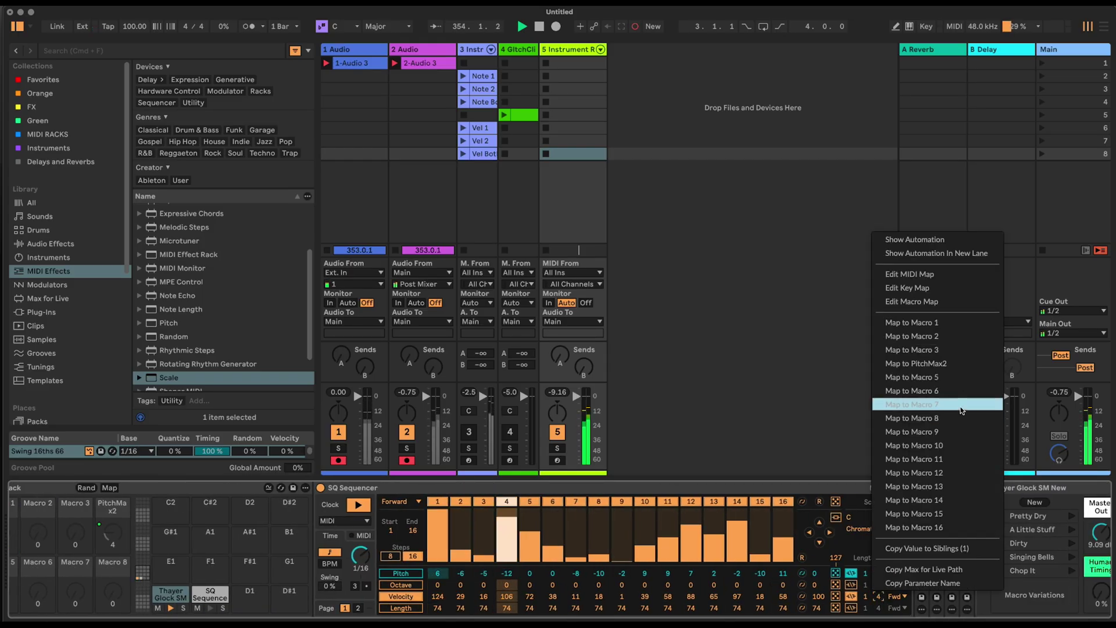
left_click(917, 363)
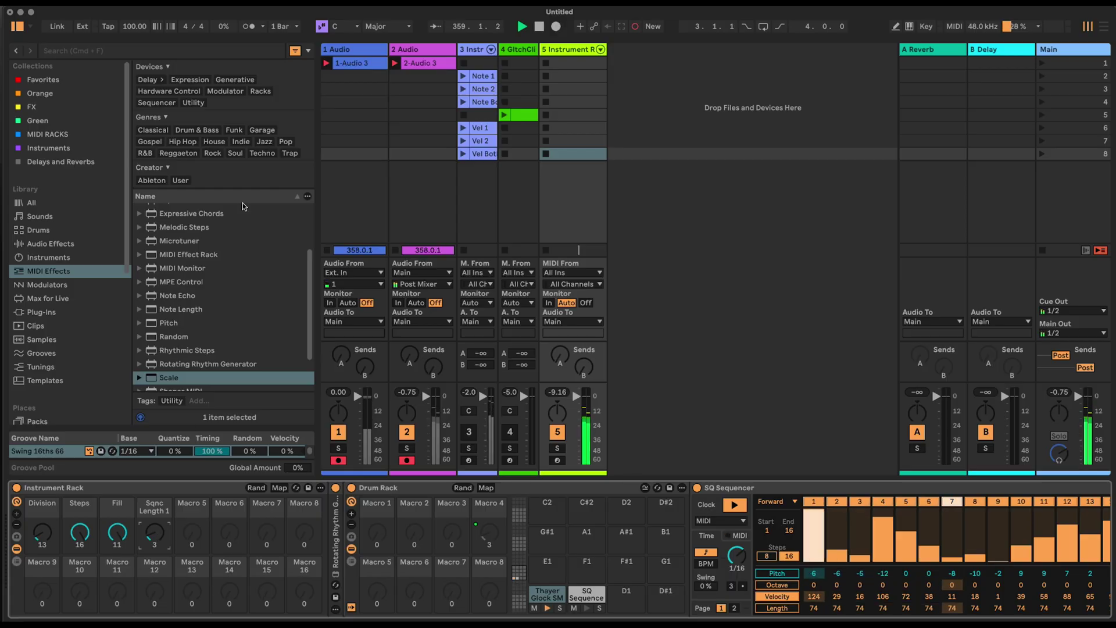
Collapse the SQ Sequencer and insert a new Pitch device directly before Scale in the Thayer Glock chain.
double_click(774, 490)
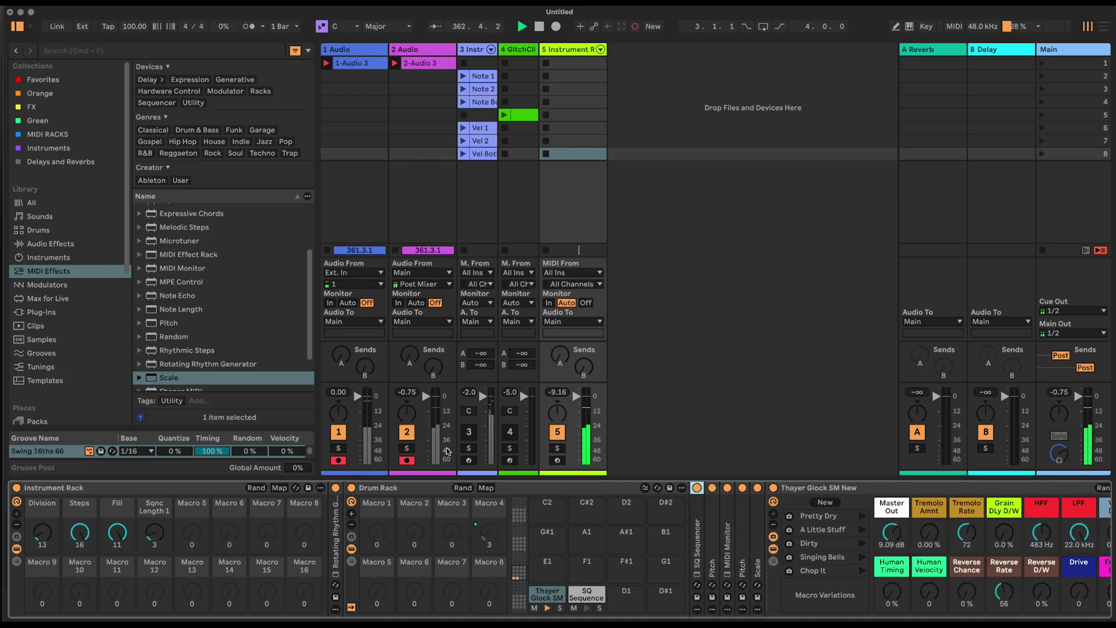
scroll(189, 346, "down", 2)
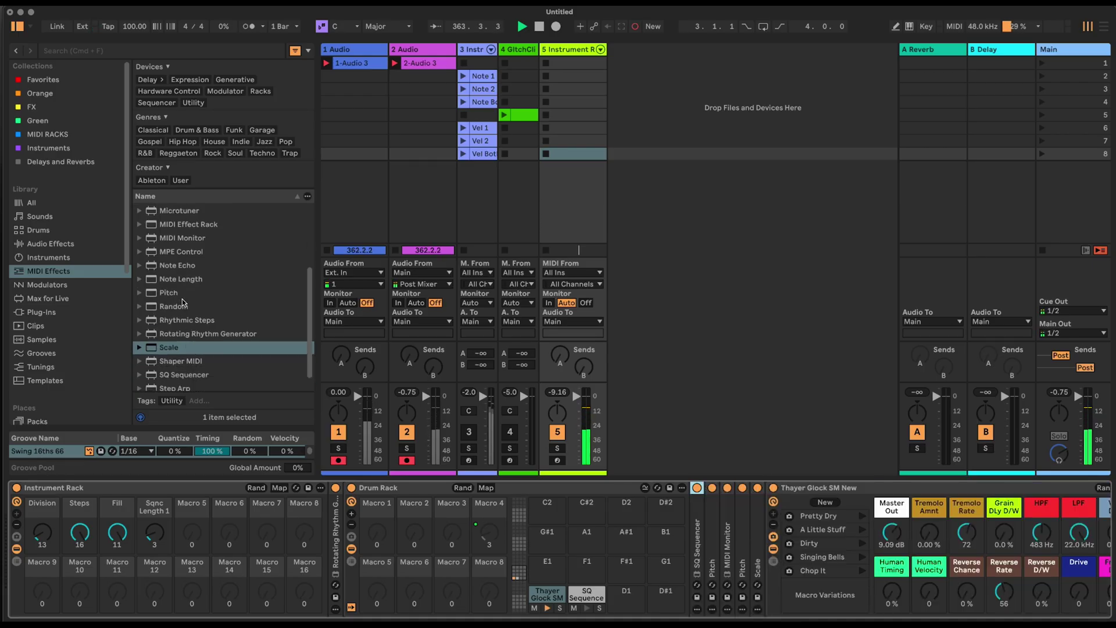
left_click_drag(168, 297, 750, 537)
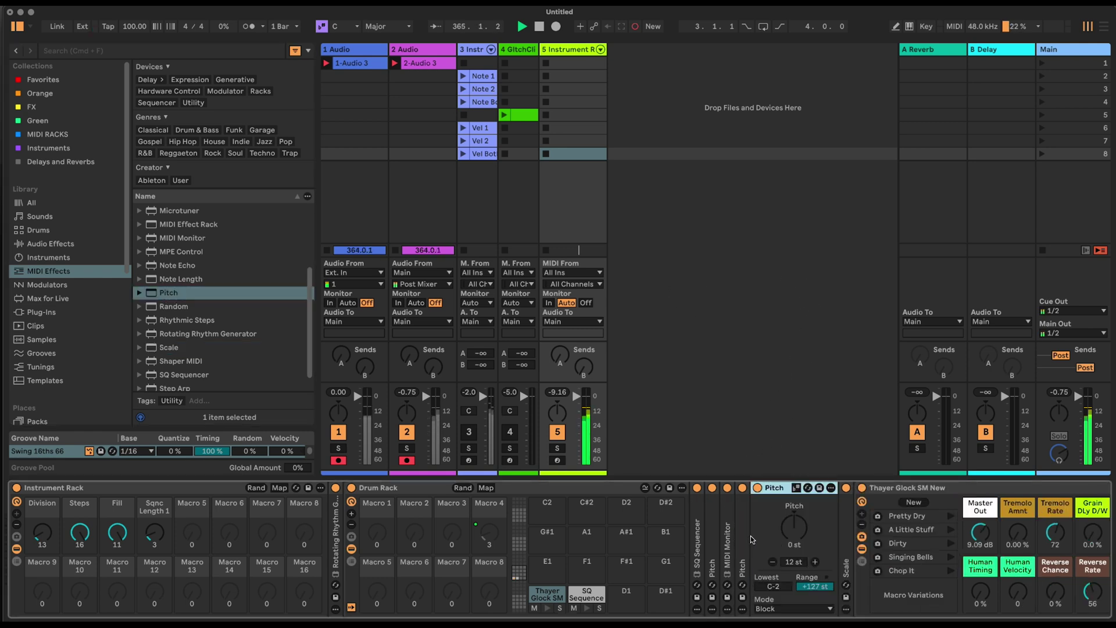
Map the new Pitch device's Pitch to the Drum Rack's Macro 5, and that macro to the Instrument Rack's Macro 5.
right_click(794, 527)
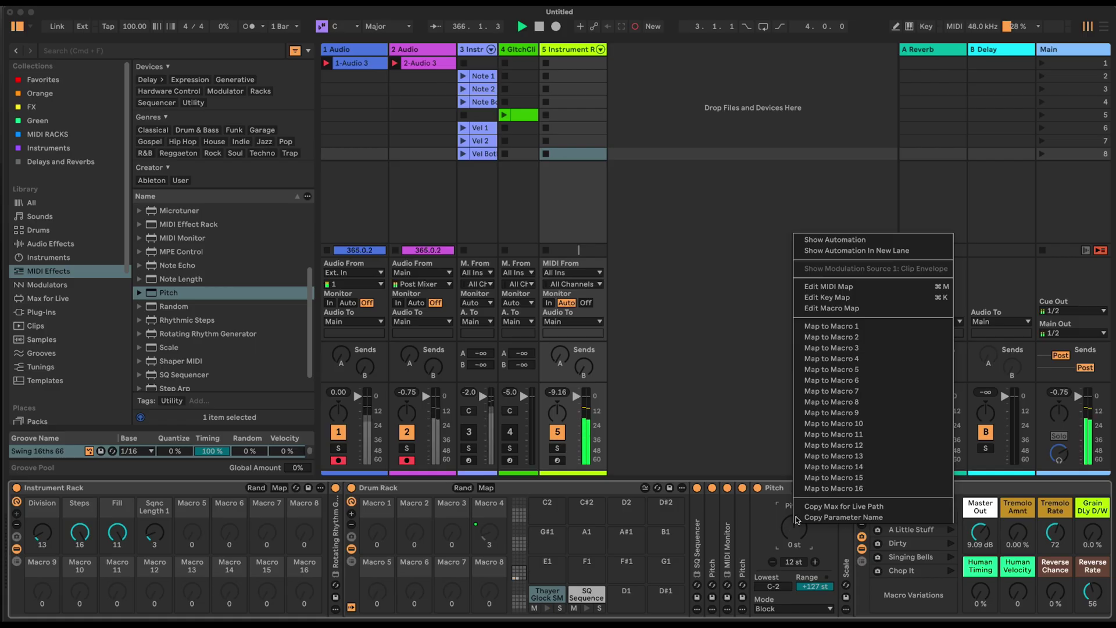
left_click(880, 369)
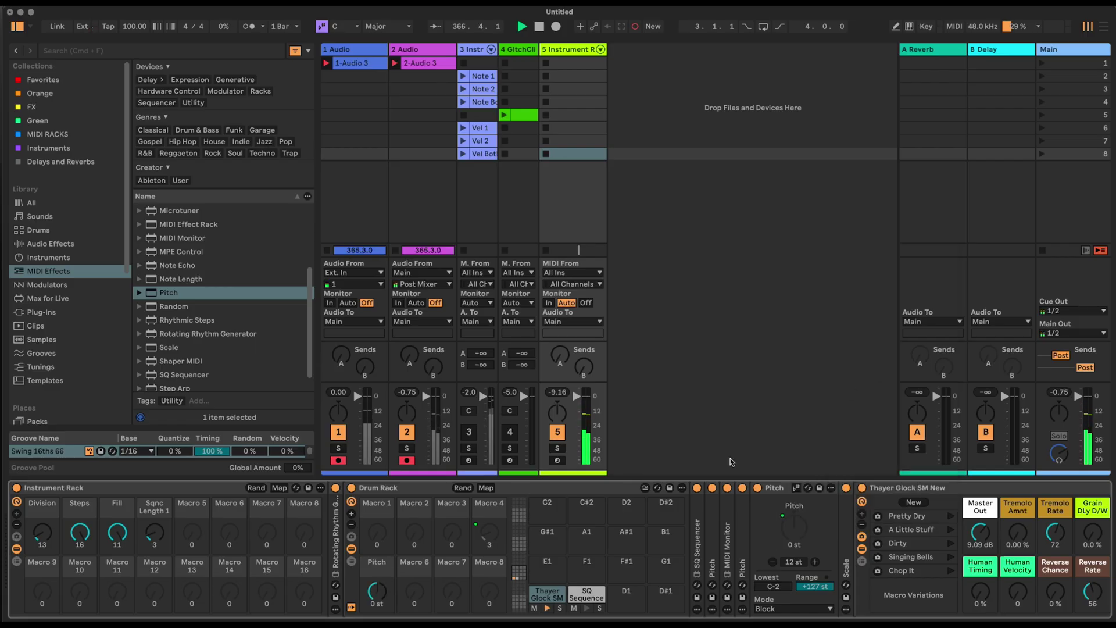
right_click(382, 592)
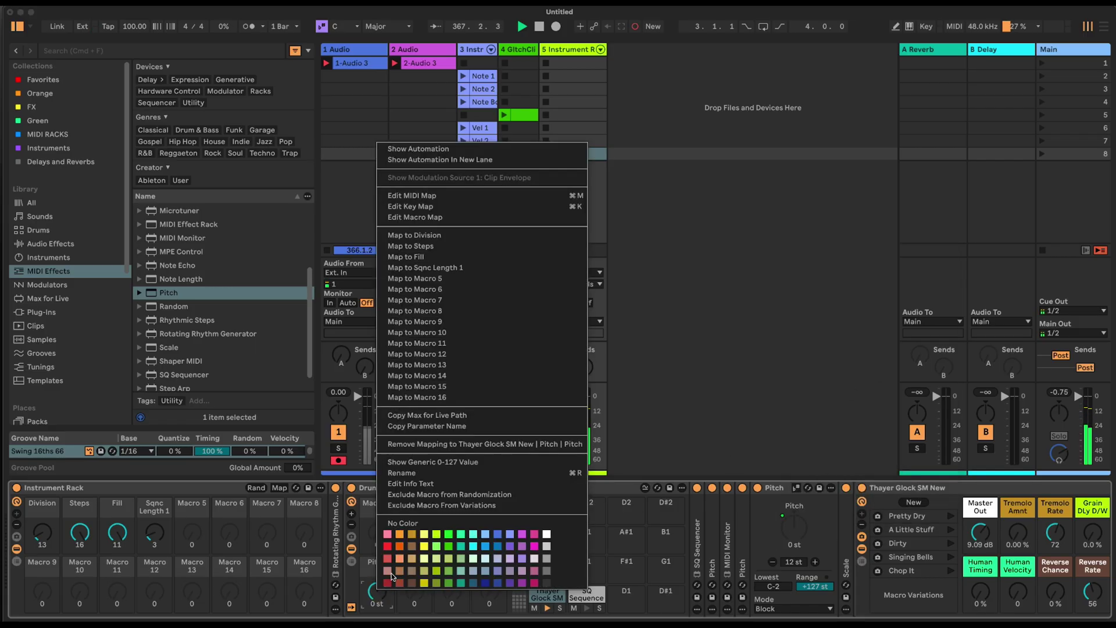
left_click(506, 280)
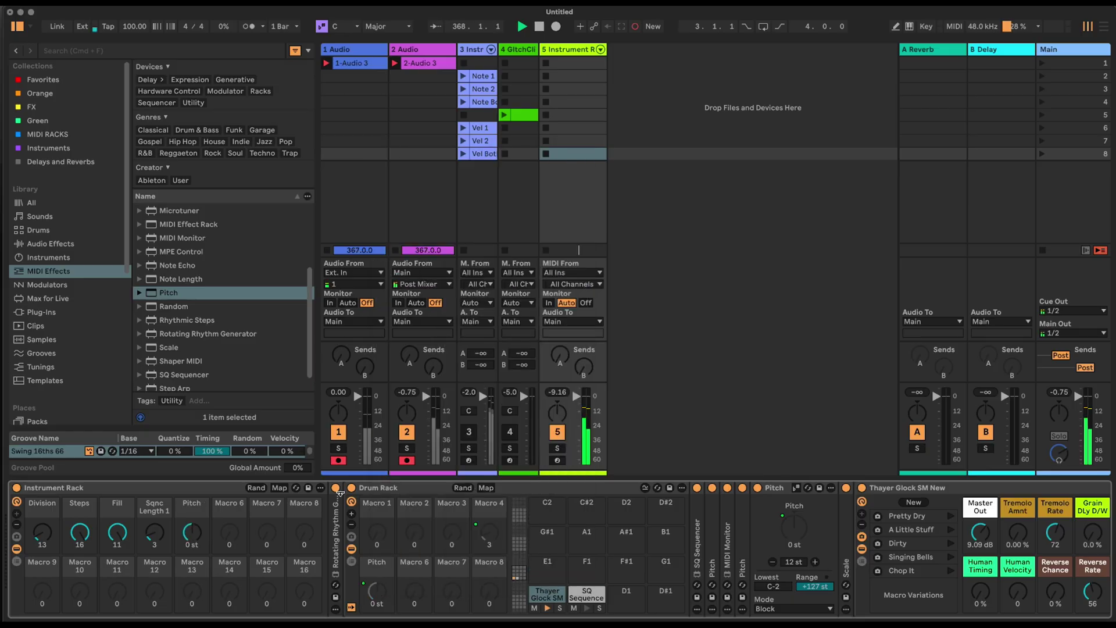
Limit the Drum Rack's Pitch macro mapping to -12 to +12 st and move the Pitch device directly after MIDI Monitor.
left_click(486, 487)
left_click(351, 108)
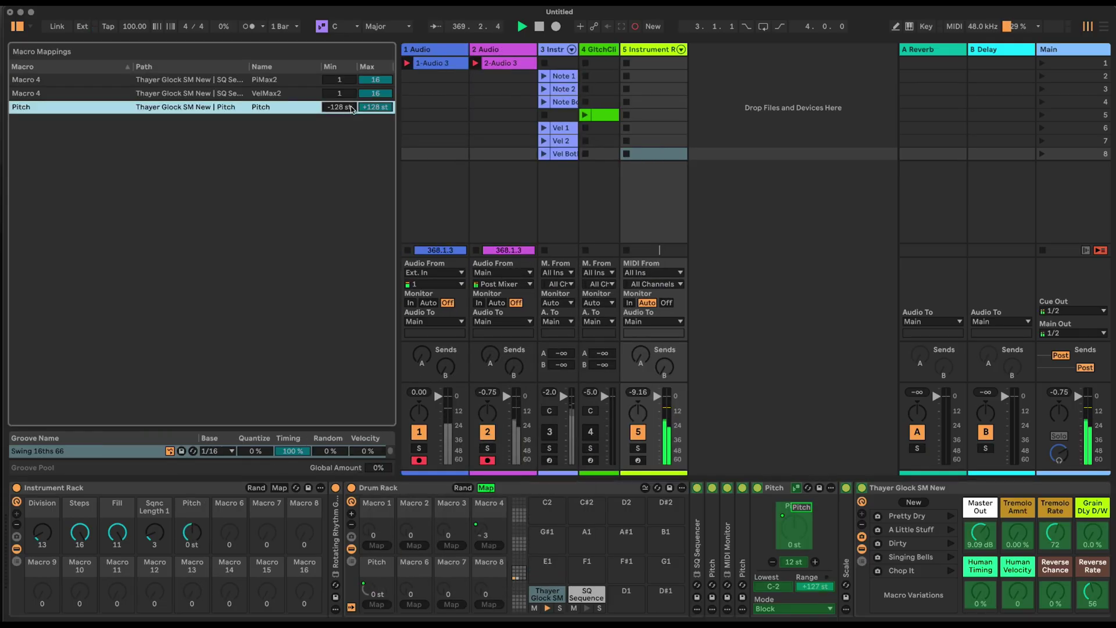
key("Return")
type("12")
key("Return")
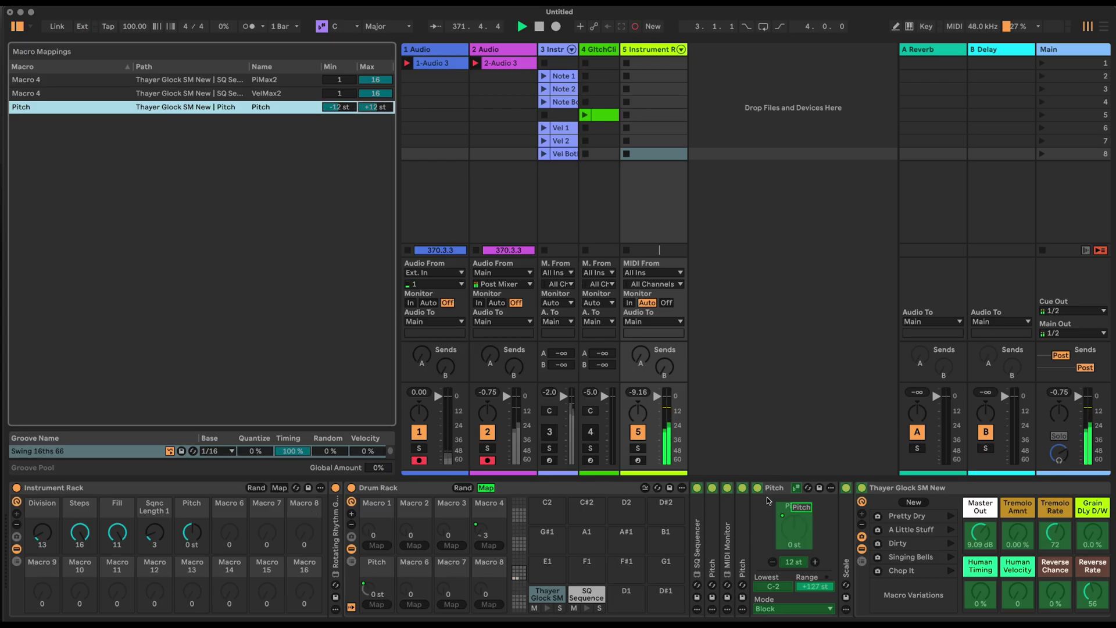
left_click_drag(777, 491, 735, 492)
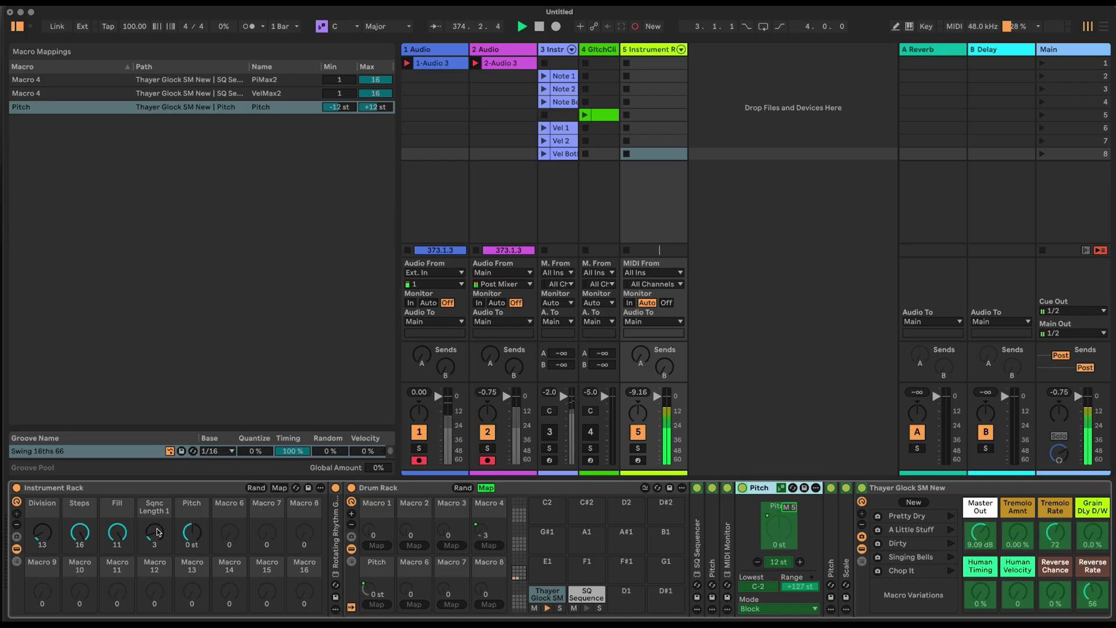
Set the Sqnc Length 1 macro to 6, audition the Pitch macro and reset it to 0 st, and leave mapping mode.
left_click_drag(157, 532, 157, 523)
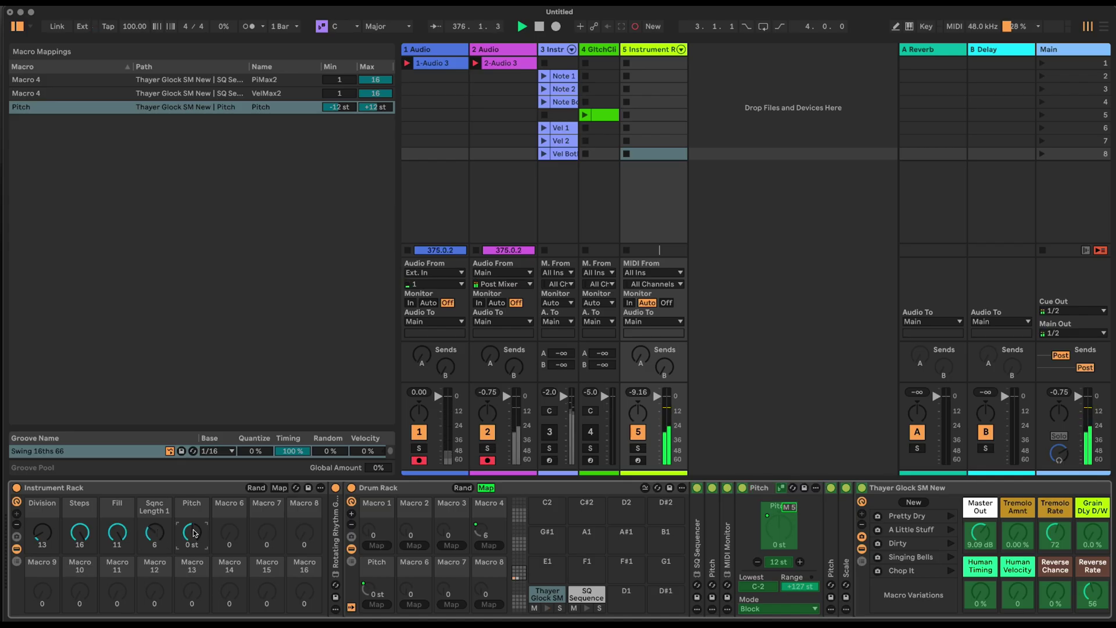
scroll(195, 533, "up", 2)
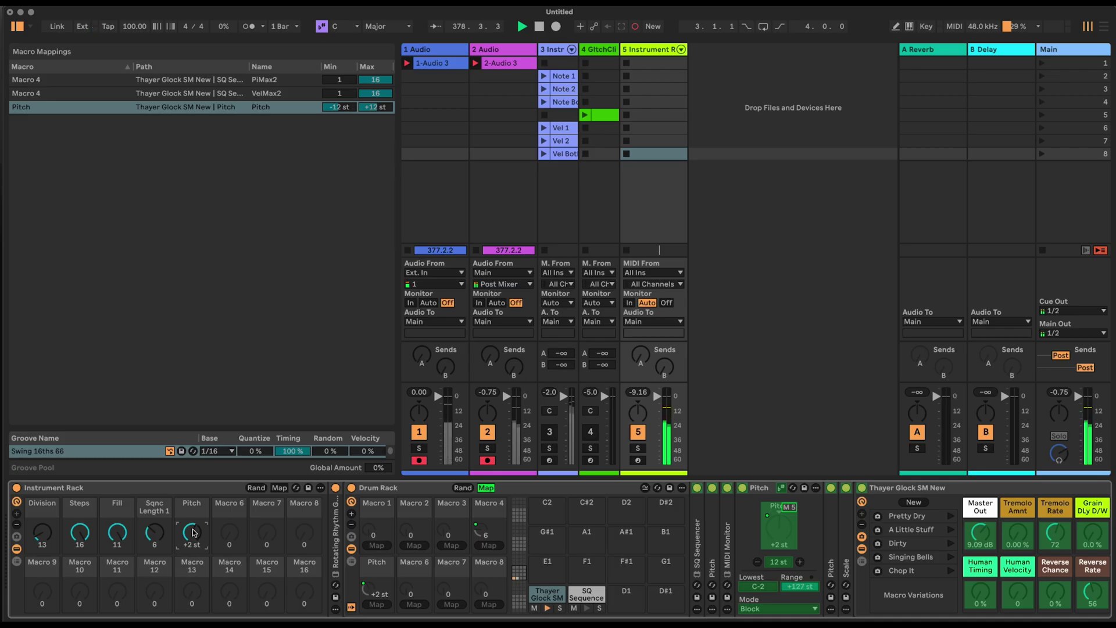
left_click_drag(194, 533, 193, 539)
left_click_drag(194, 533, 193, 528)
key("Delete")
left_click(487, 487)
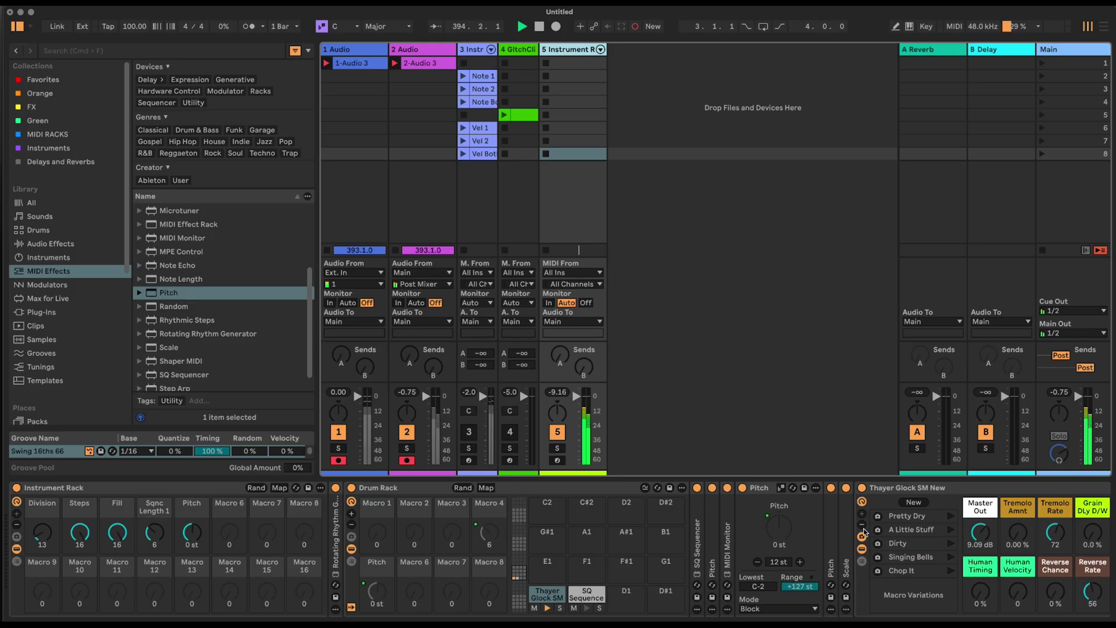
Insert a Velocity device between Scale and Thayer Glock, and set its Out Low to 29 and Out Hi to about 83.
scroll(175, 380, "down", 2)
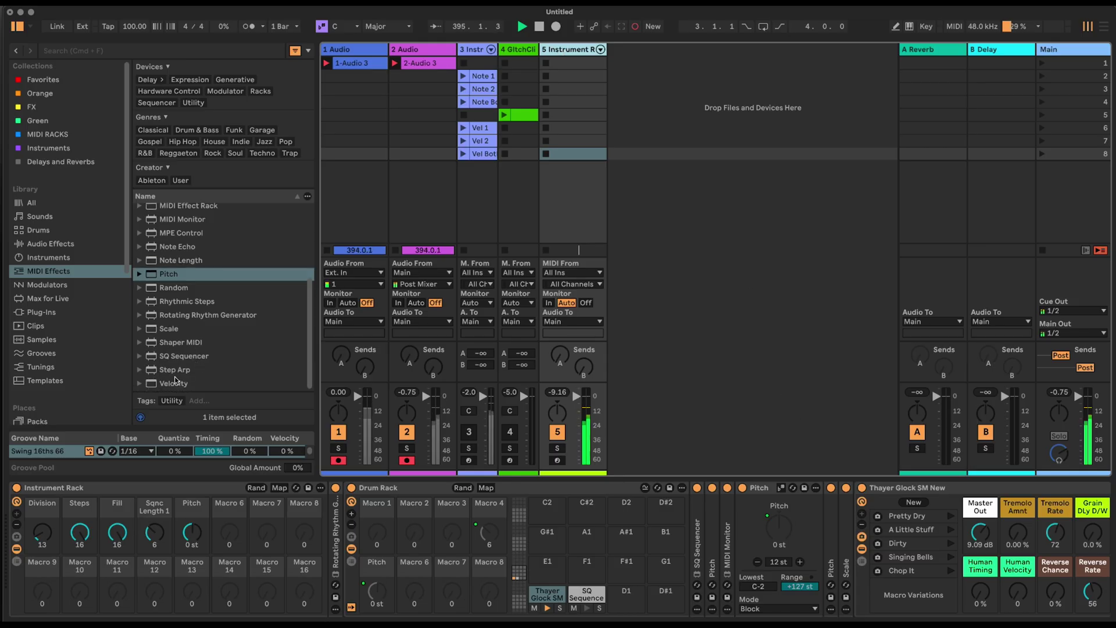
left_click_drag(174, 383, 856, 563)
mouse_move(958, 564)
left_mouse_down()
mouse_move(958, 530)
mouse_move(958, 548)
left_mouse_up()
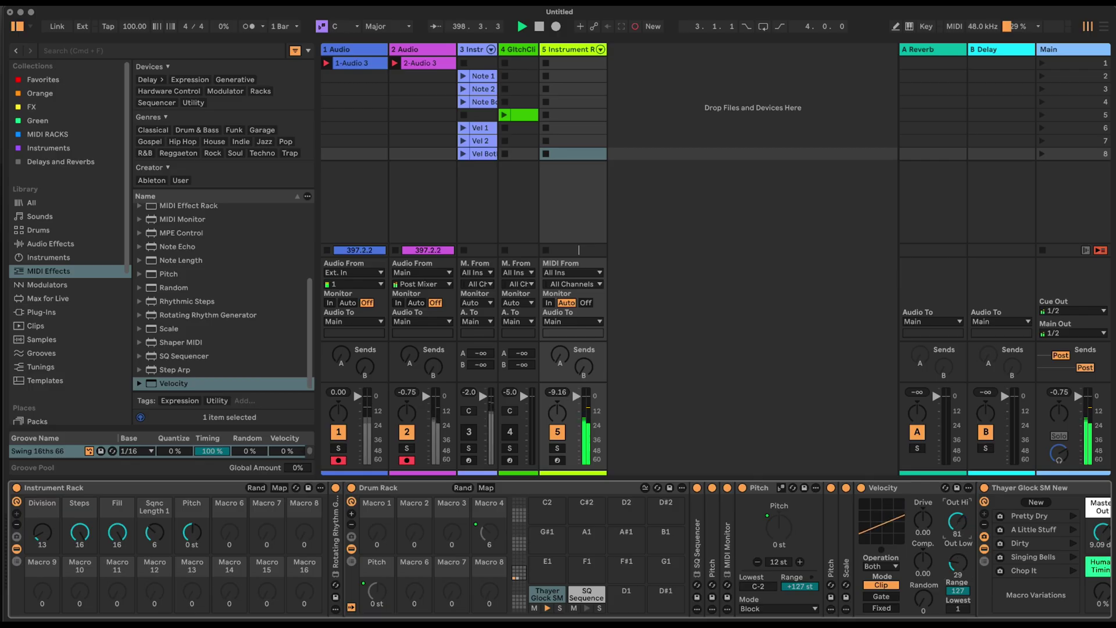
Map the Velocity device's Out Hi to the Drum Rack's Macro 7, and that macro to the Instrument Rack's Macro 7.
right_click(958, 522)
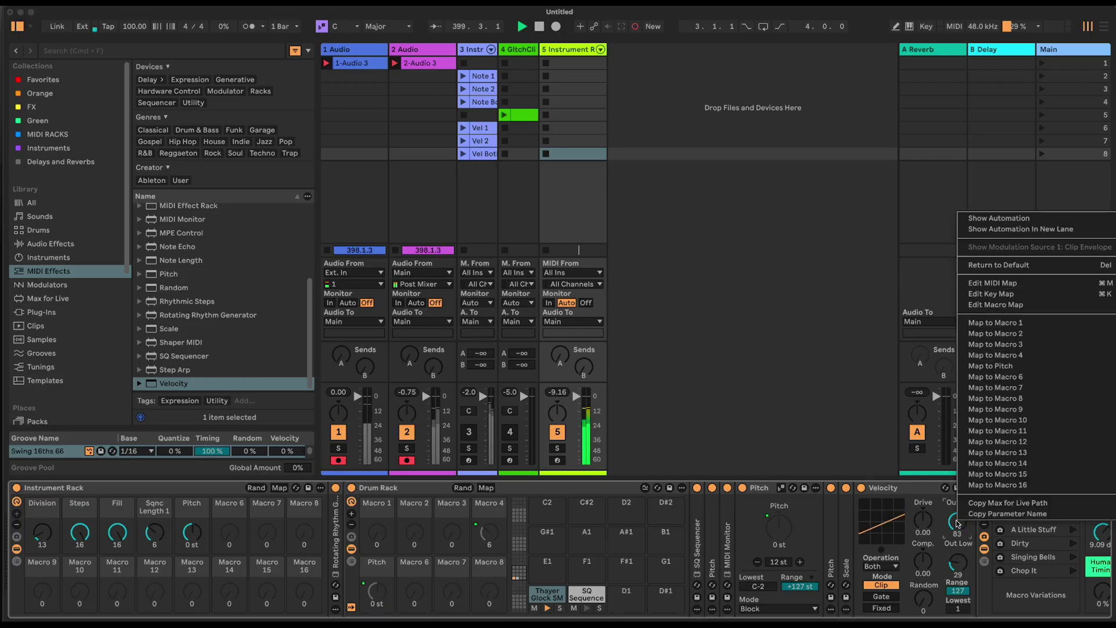
left_click(1066, 387)
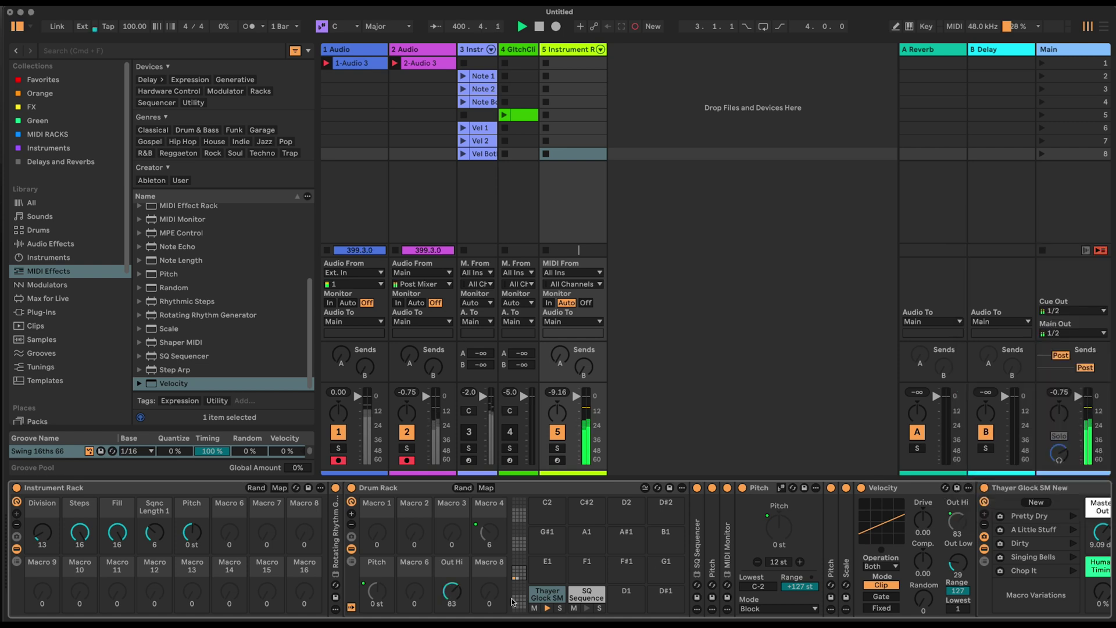
right_click(443, 589)
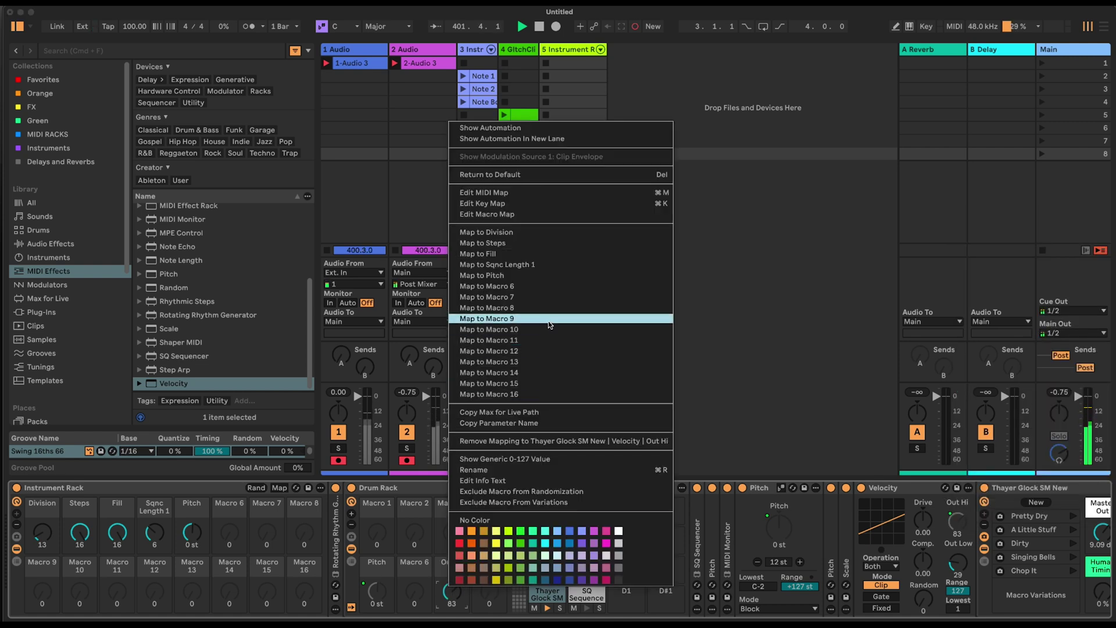
left_click(548, 297)
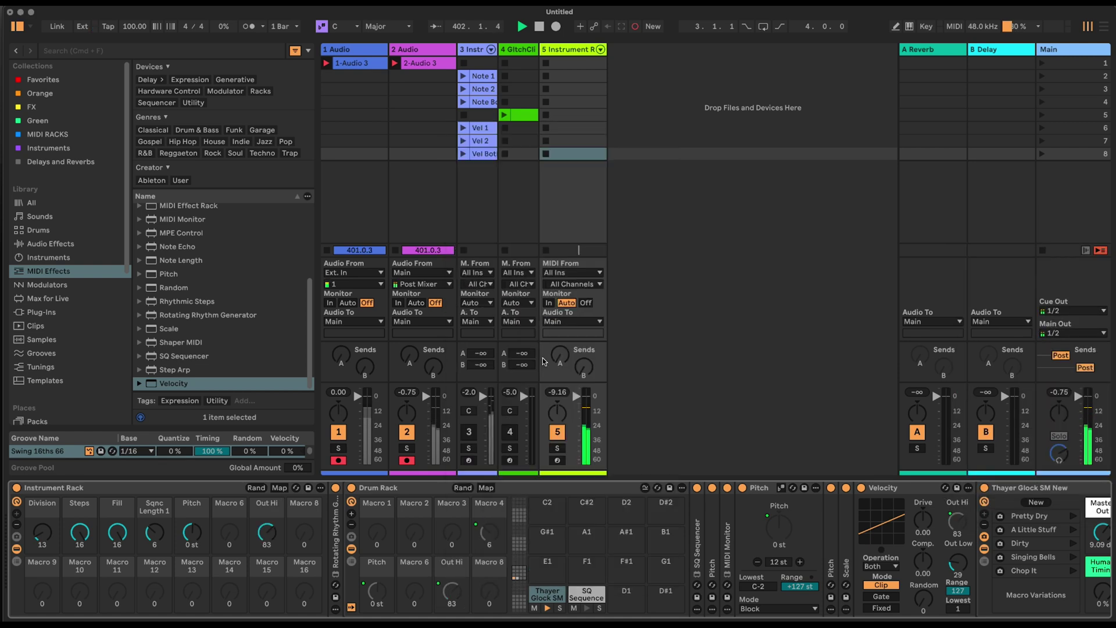
left_click(486, 488)
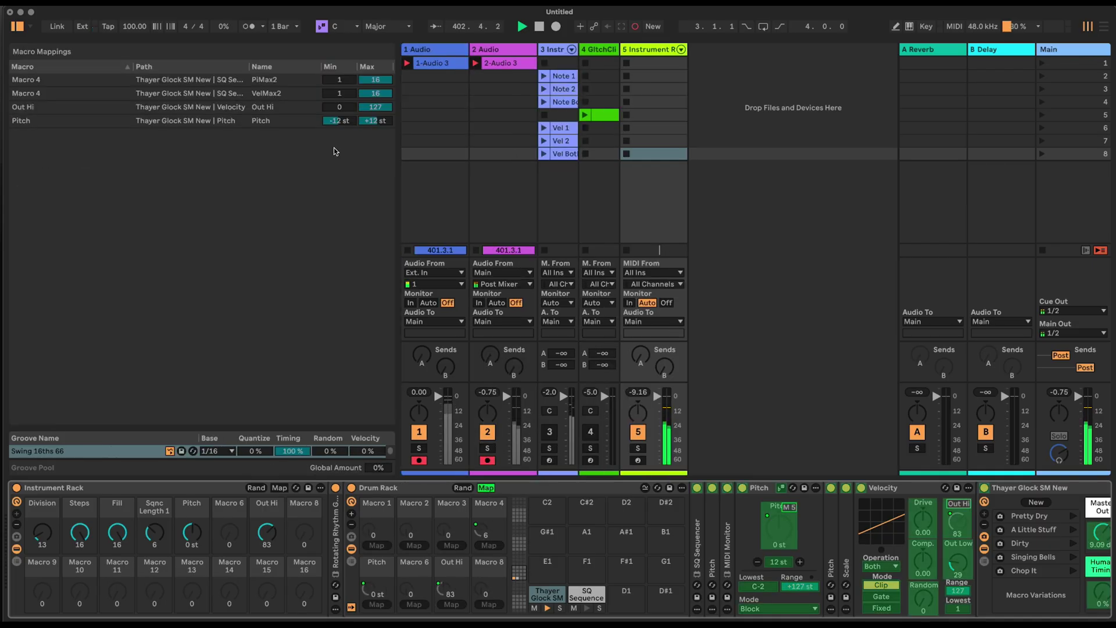
left_click(378, 109)
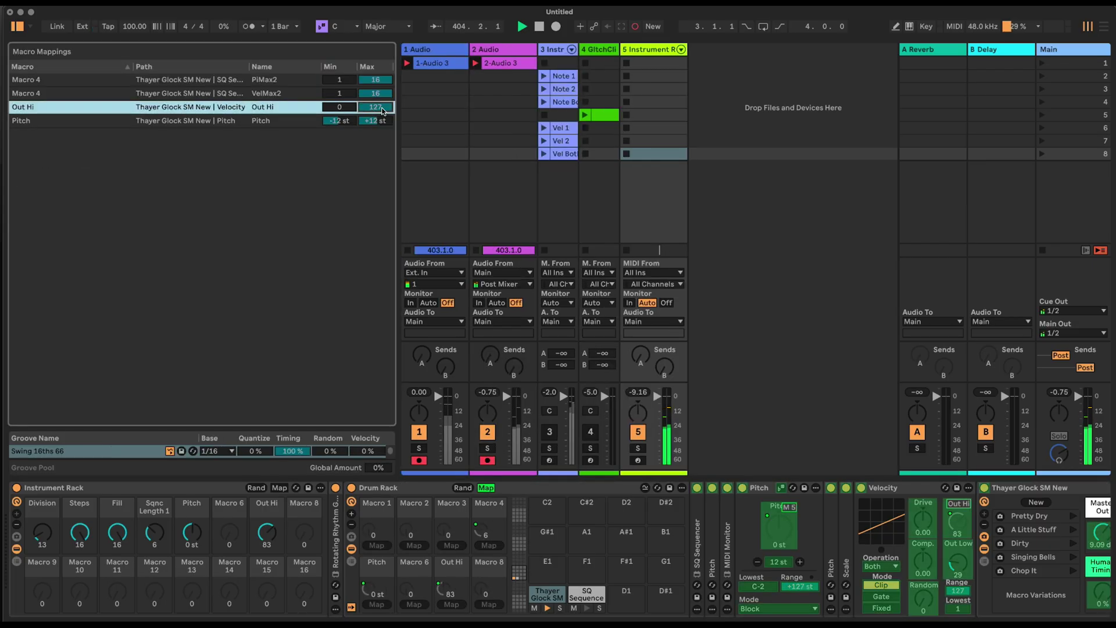
type("100")
key("Return")
key("Delete")
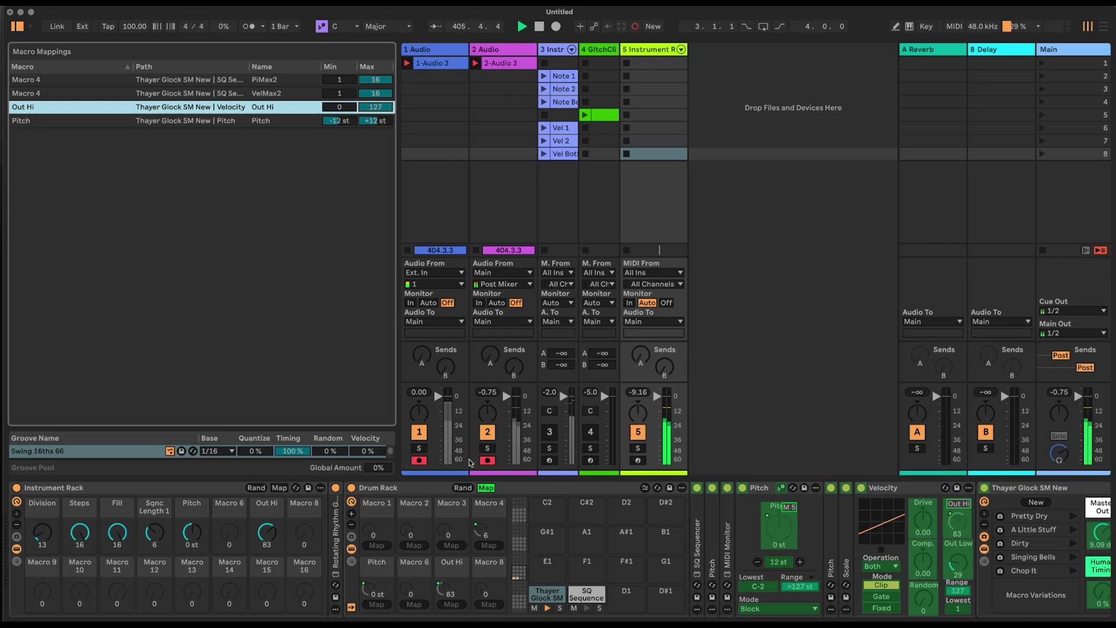
left_click(487, 487)
Set the Instrument Rack's Out Hi macro to 127 and collapse the expanded Pitch device.
left_click_drag(267, 532, 267, 509)
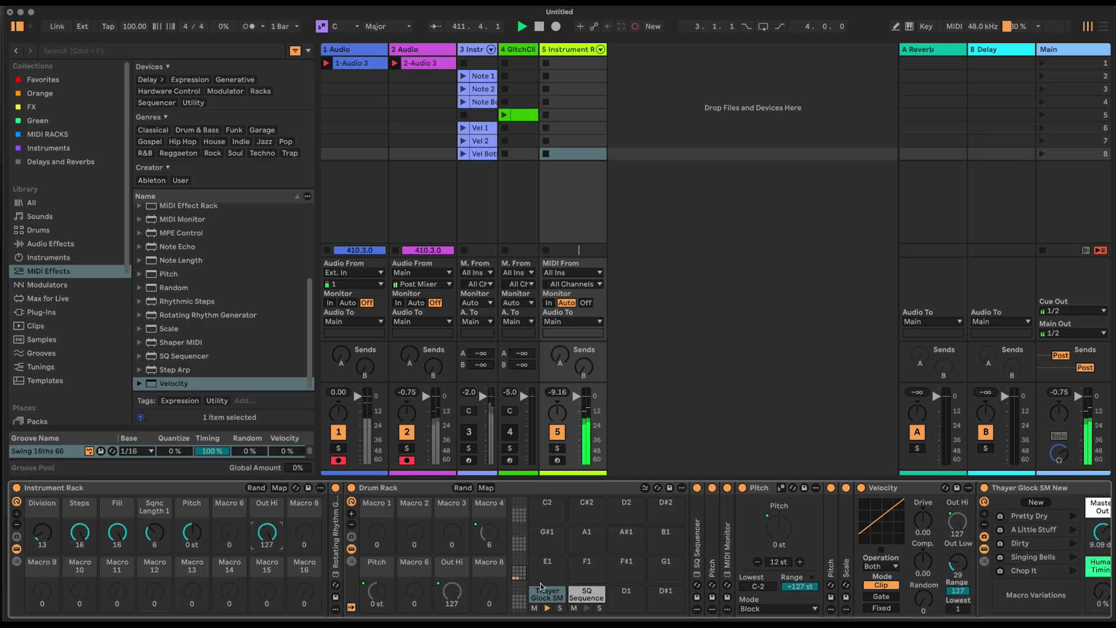
double_click(756, 488)
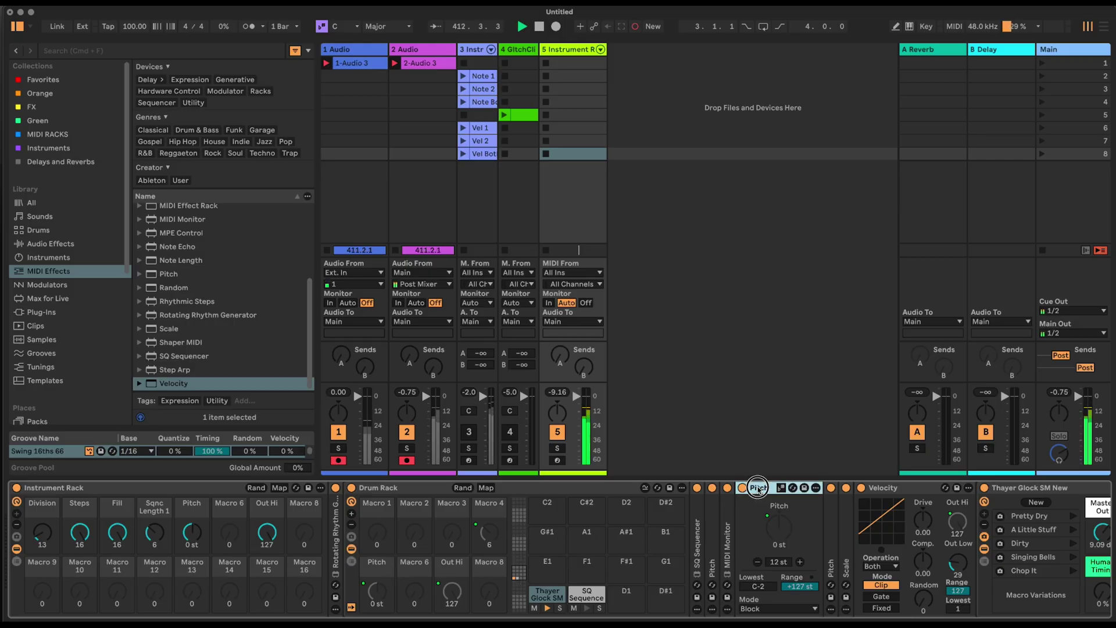
Map the Thayer Glock chain's volume in the Drum Rack to its Macro 8, and that macro to the Instrument Rack's Macro 8.
left_click(351, 561)
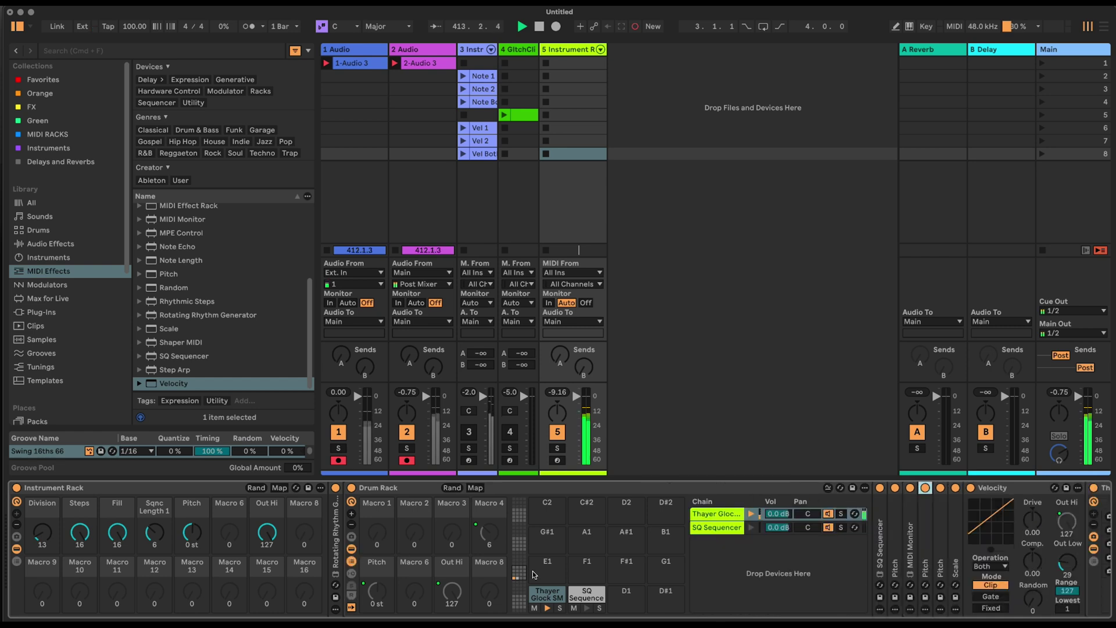
right_click(710, 516)
left_click(712, 499)
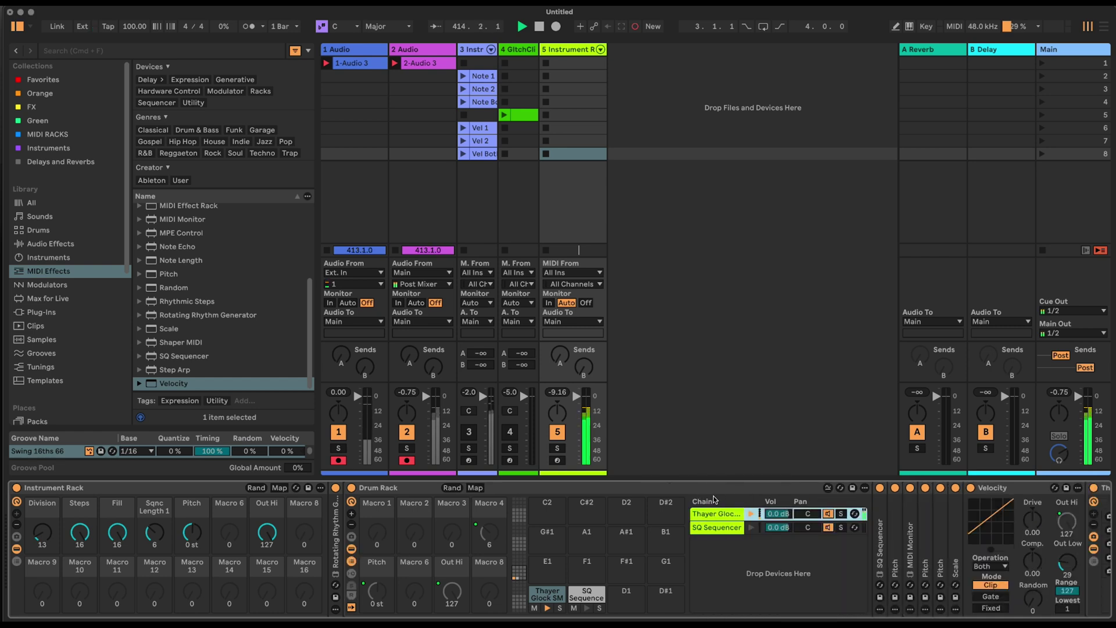
right_click(783, 518)
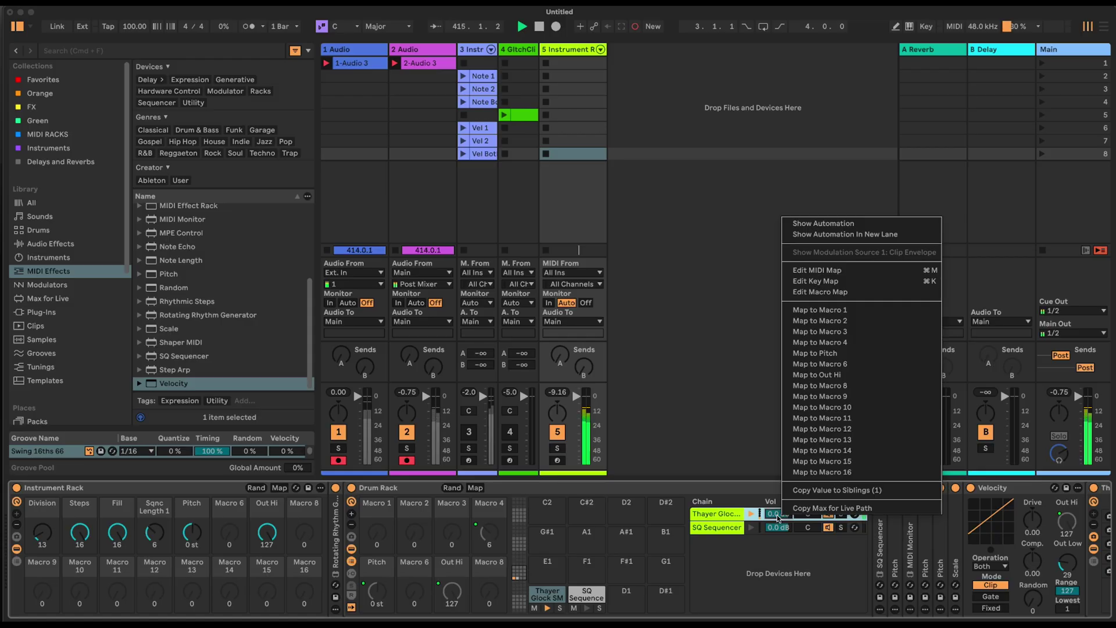
left_click(861, 386)
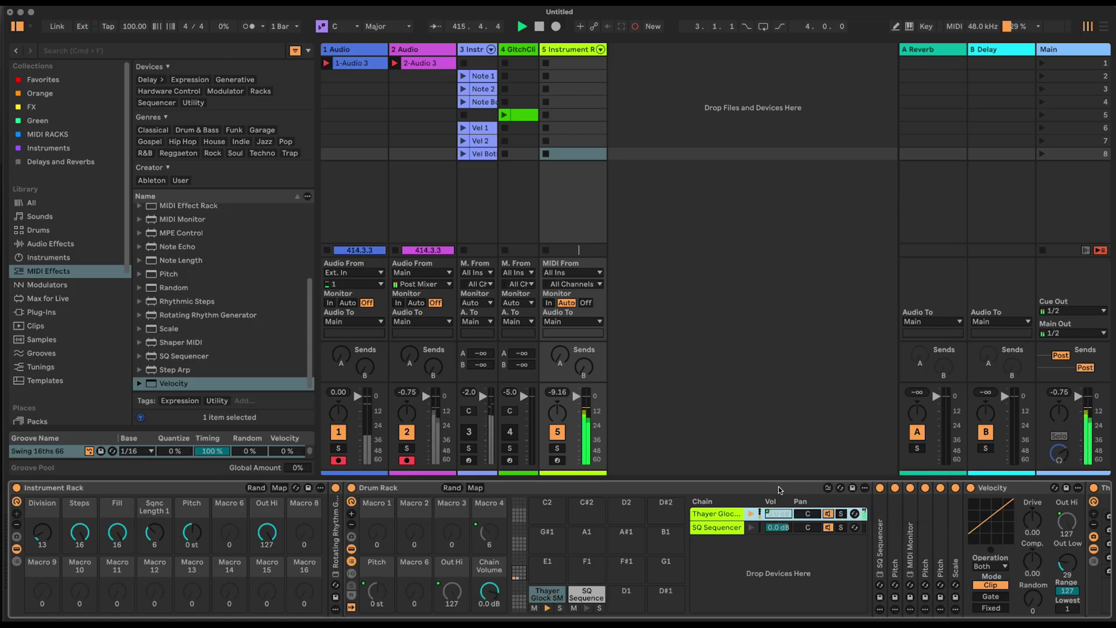
right_click(488, 593)
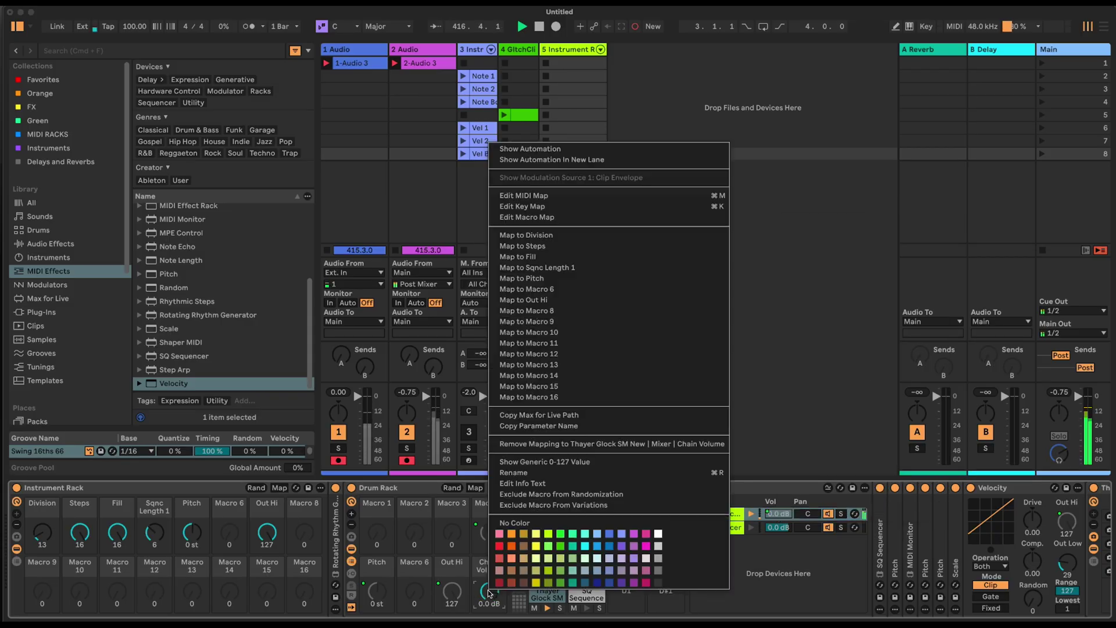
left_click(628, 311)
Rename the Instrument Rack's Macro 8 to Level 1 and its Out Hi macro to Vel 1.
left_click(304, 506)
type("Level 1")
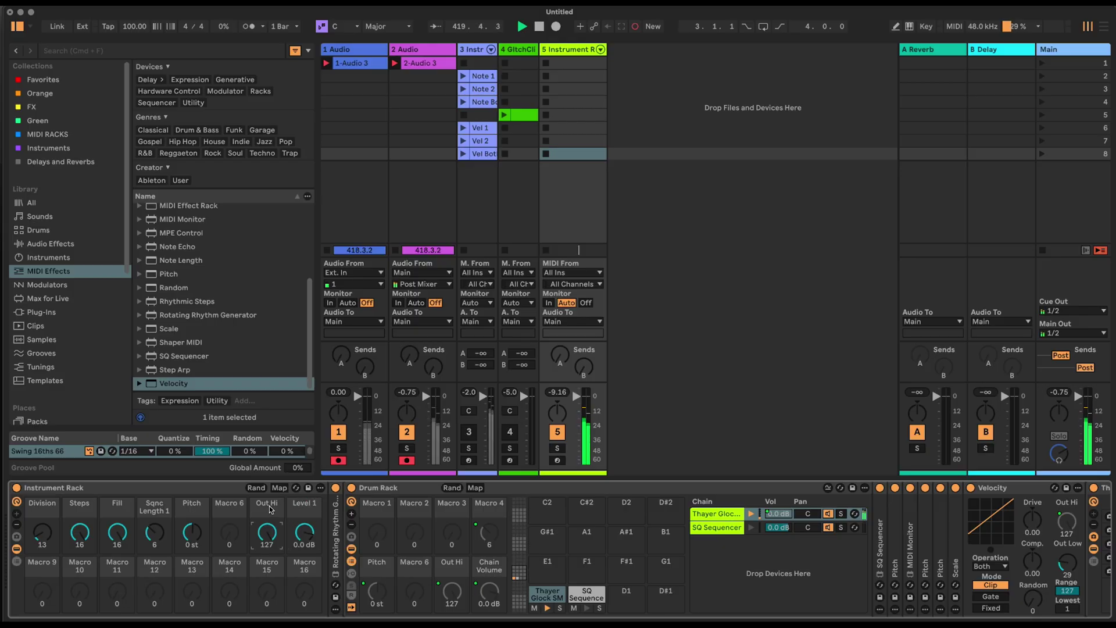
left_click(270, 507)
Collapse the Thayer Glock rack and insert Thayer 4 Tap Granular Dly.adg from the FX collection directly after it.
scroll(558, 549, "right", 15)
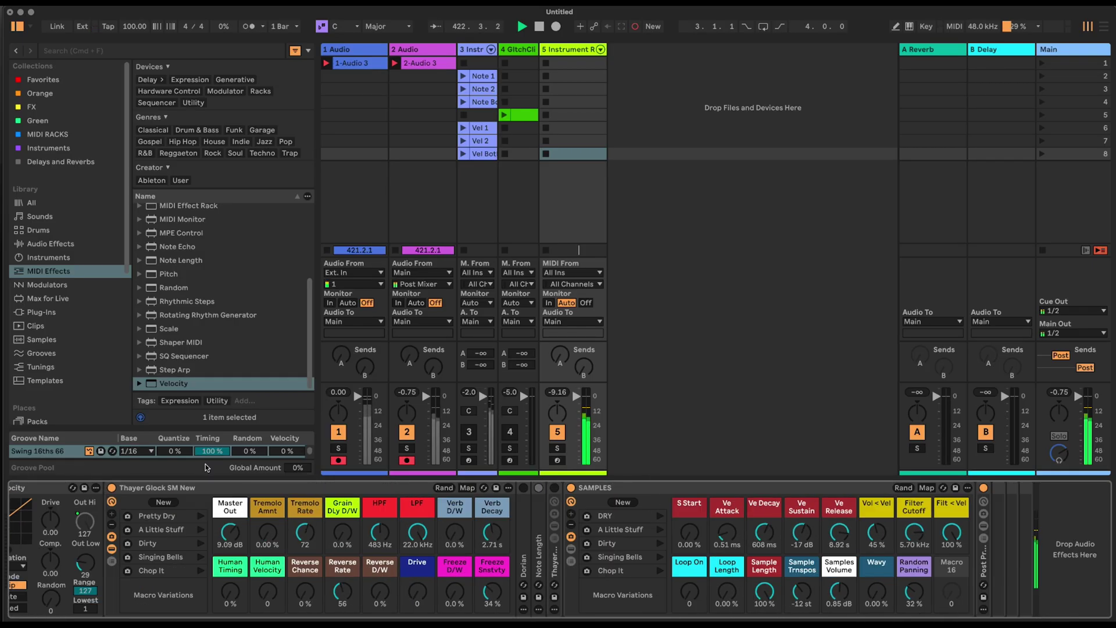
double_click(156, 487)
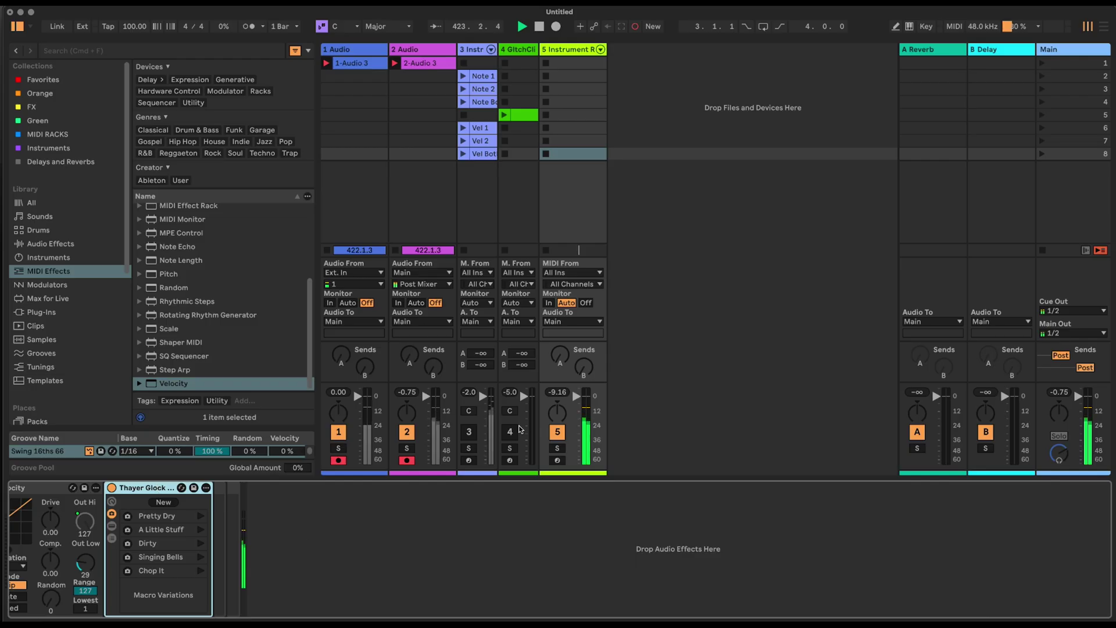
left_click(32, 107)
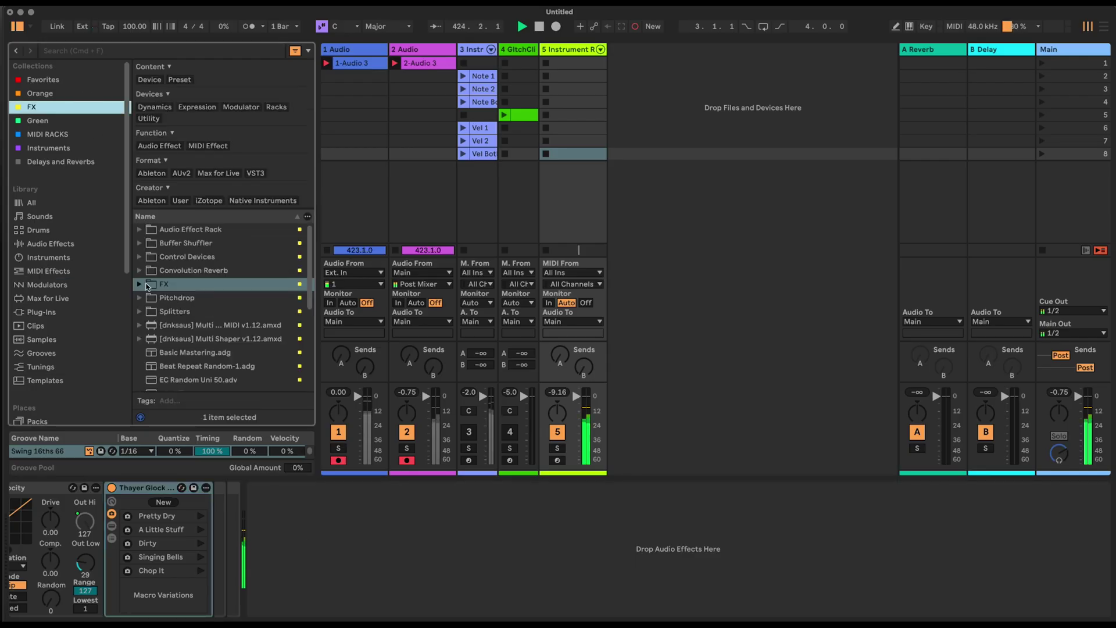
left_click(148, 285)
scroll(198, 308, "down", 10)
scroll(215, 321, "down", 2)
left_click(207, 355)
left_click_drag(207, 356, 211, 514)
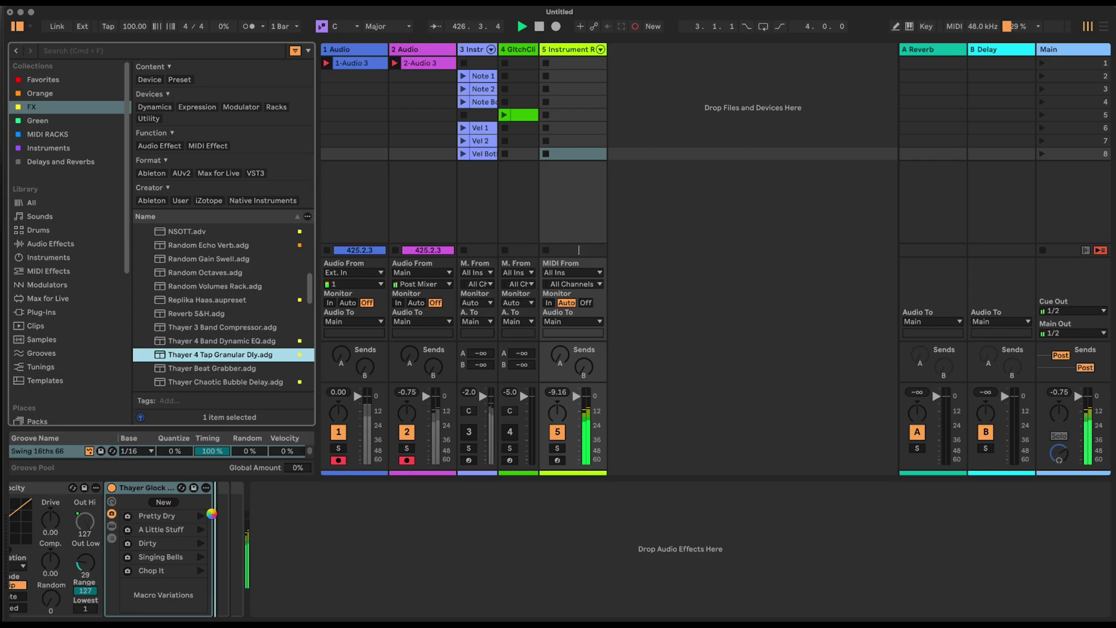
left_click_drag(212, 514, 213, 517)
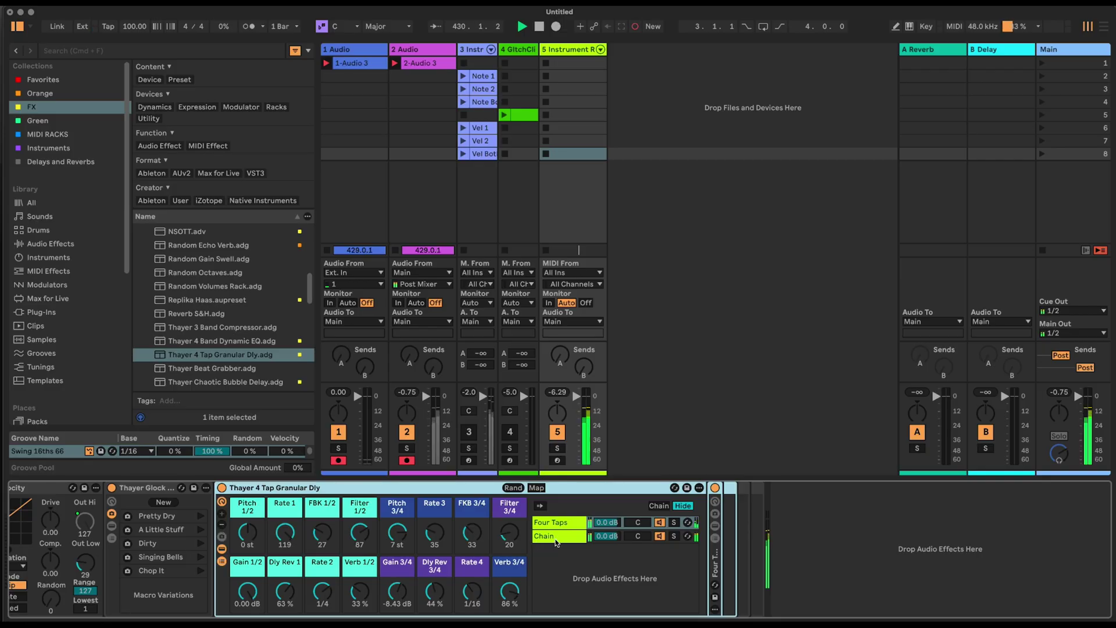
Set the granular delay's Verb 3/4 to 73 % and both Gain 1/2 and Gain 3/4 to 0 dB.
left_click_drag(511, 591, 511, 570)
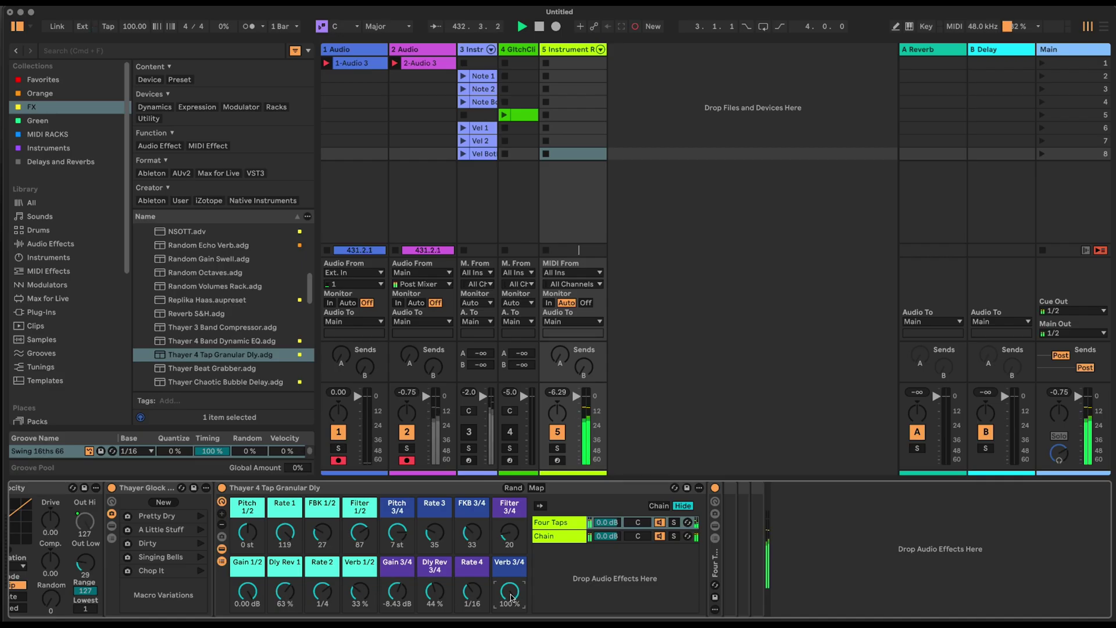
left_click_drag(510, 591, 510, 599)
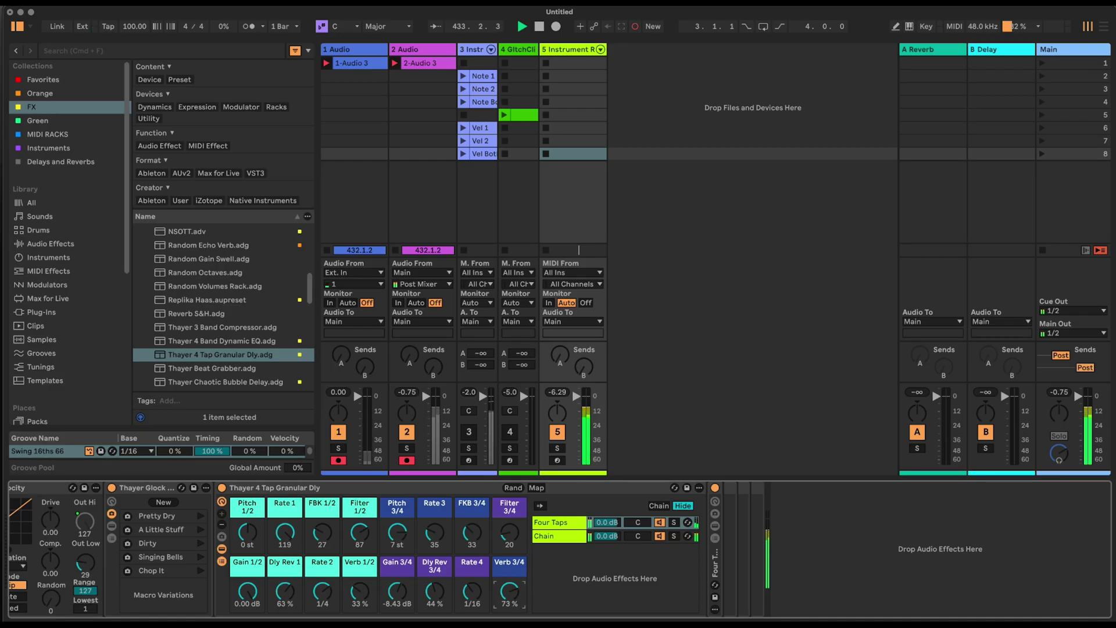
left_click(397, 591)
key("Delete")
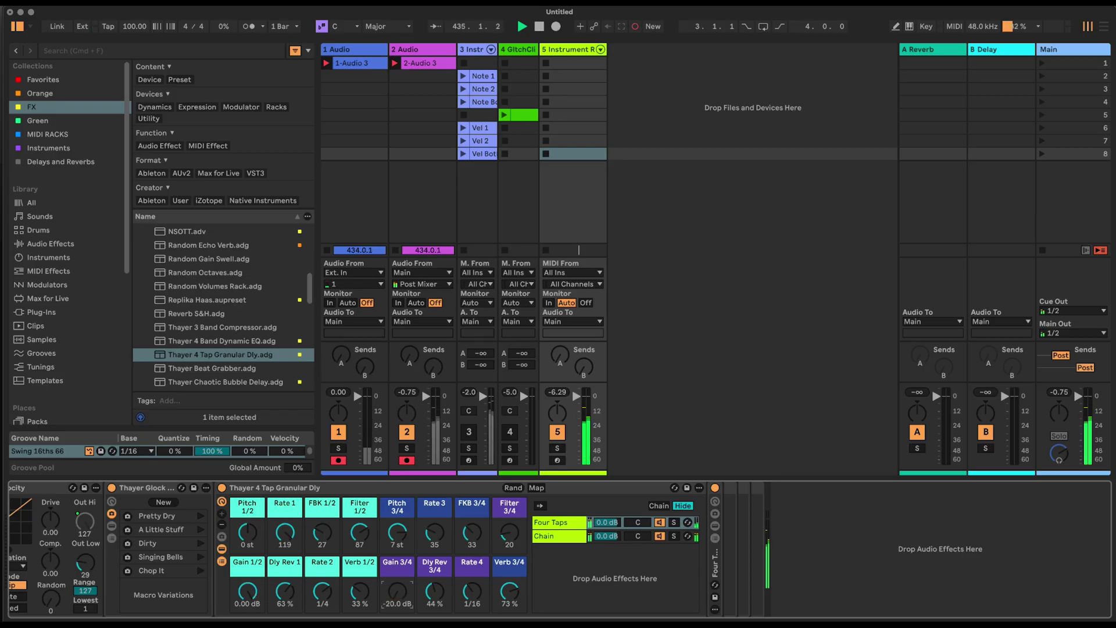
left_click_drag(248, 591, 247, 599)
key("Delete")
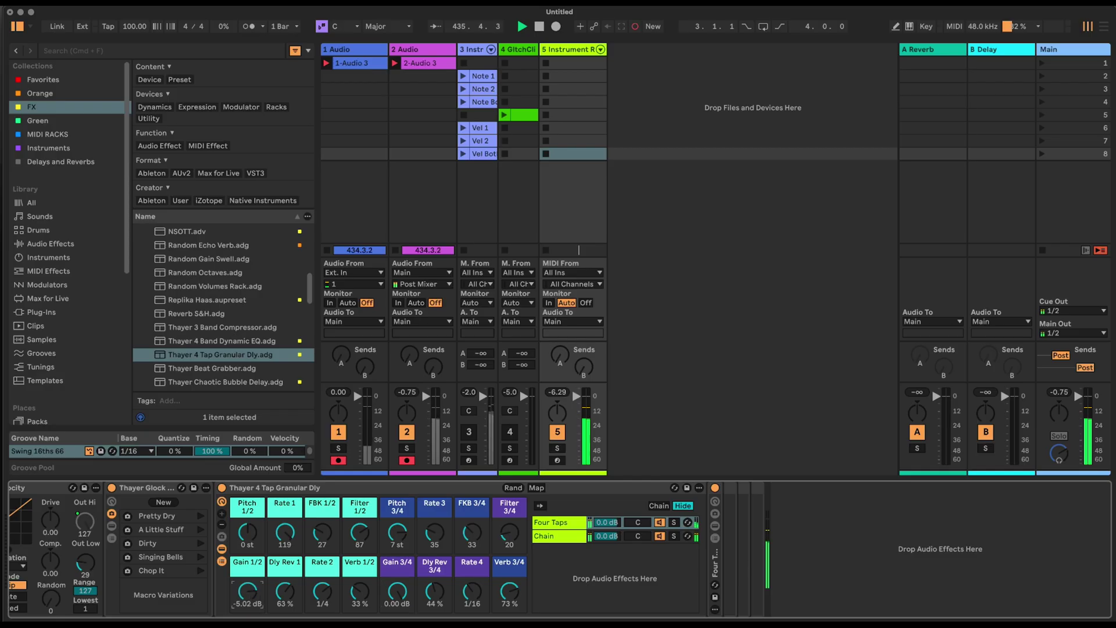
Map the delay's Gain 1/2 and Gain 3/4 to the Drum Rack's Macro 6, and that macro to the Instrument Rack's Macro 6.
scroll(248, 591, "left", 10)
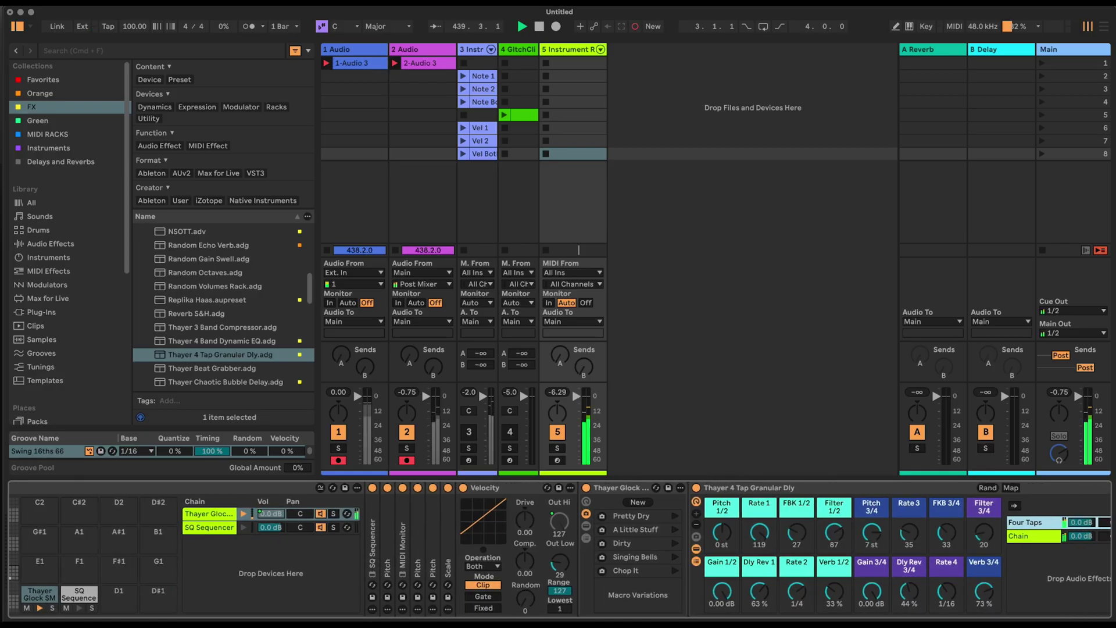
right_click(722, 590)
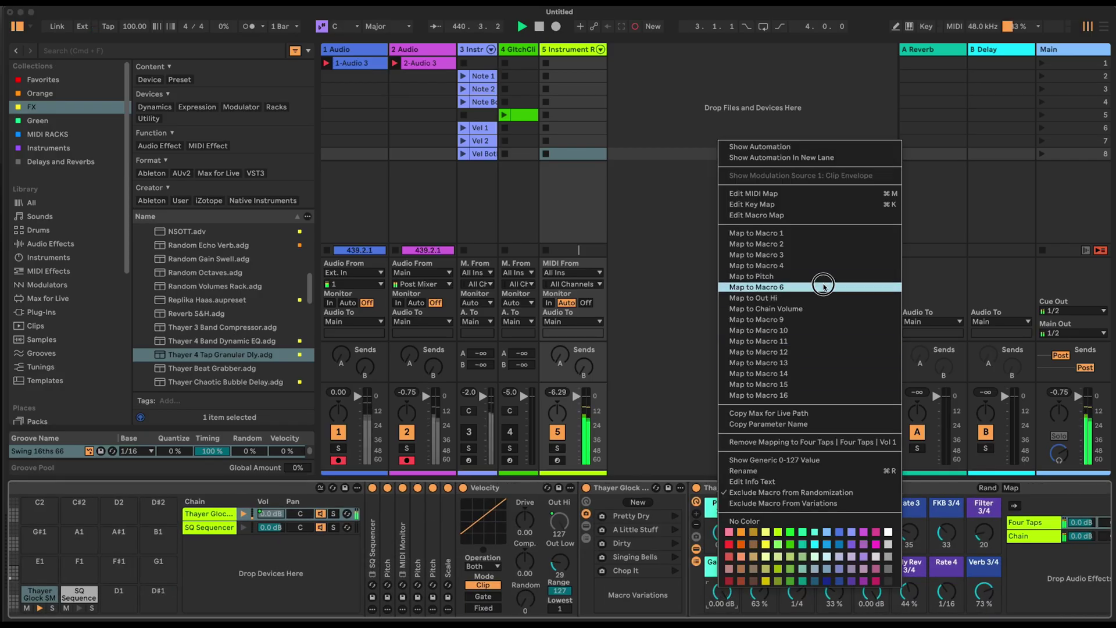
left_click(822, 287)
right_click(877, 591)
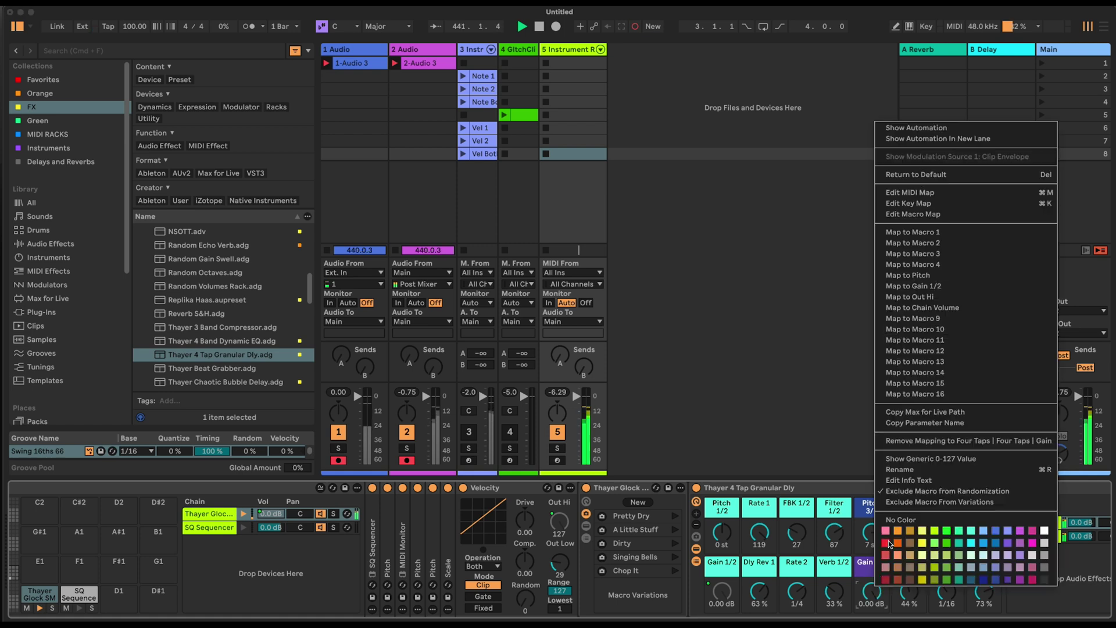
left_click(996, 286)
scroll(224, 509, "left", 10)
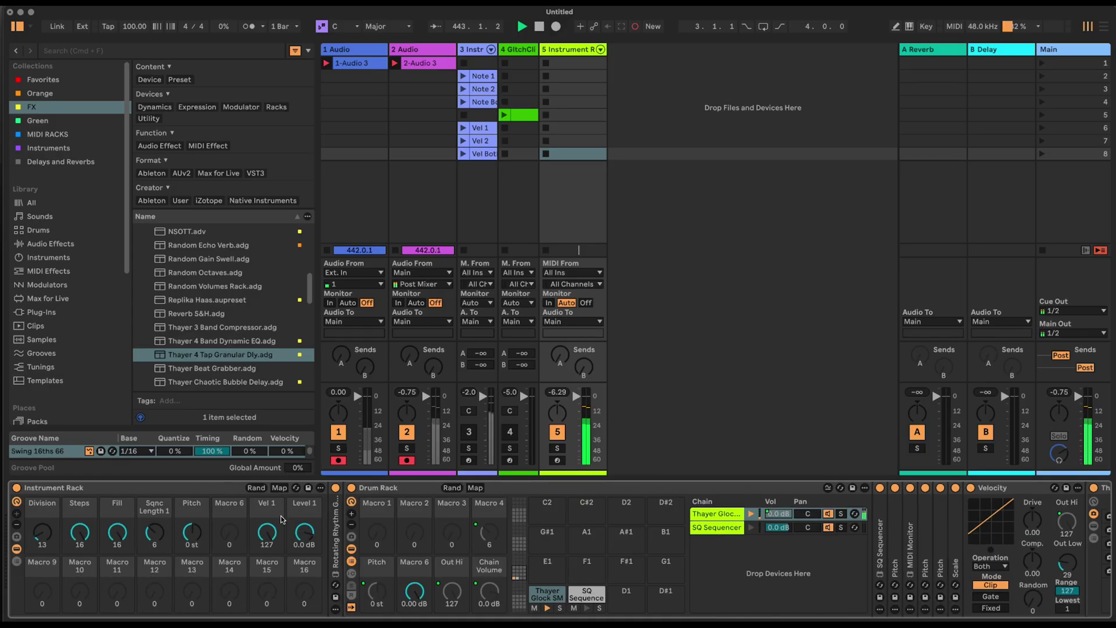
right_click(419, 592)
left_click(564, 279)
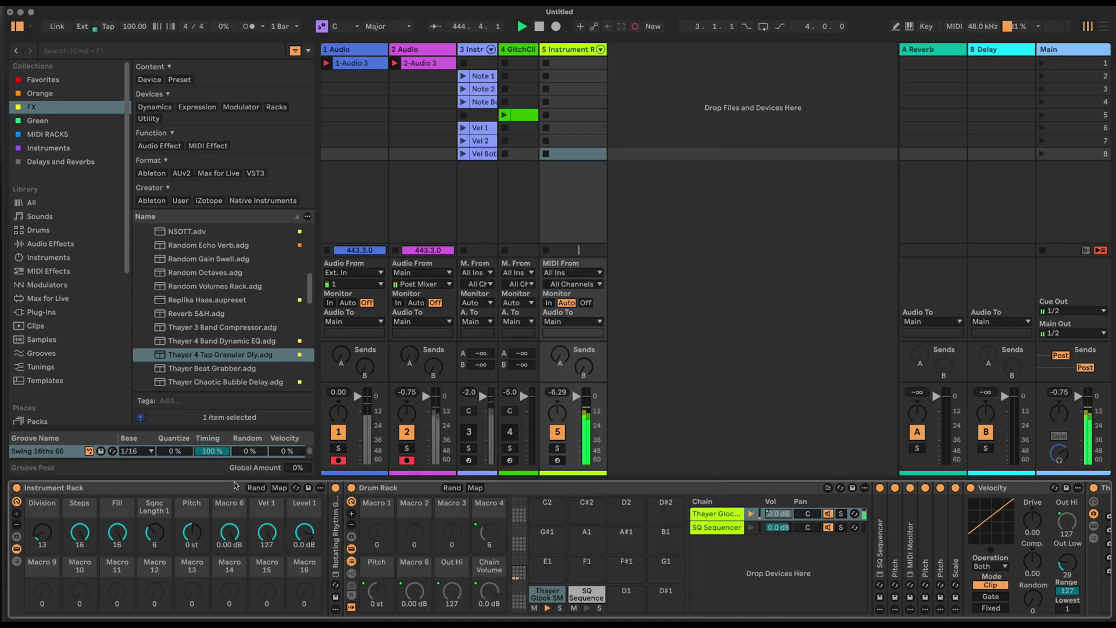
Rename the Instrument Rack's Macro 6 to Delay Level.
left_click(231, 515)
key("super+r")
type("Delay Level")
key("Return")
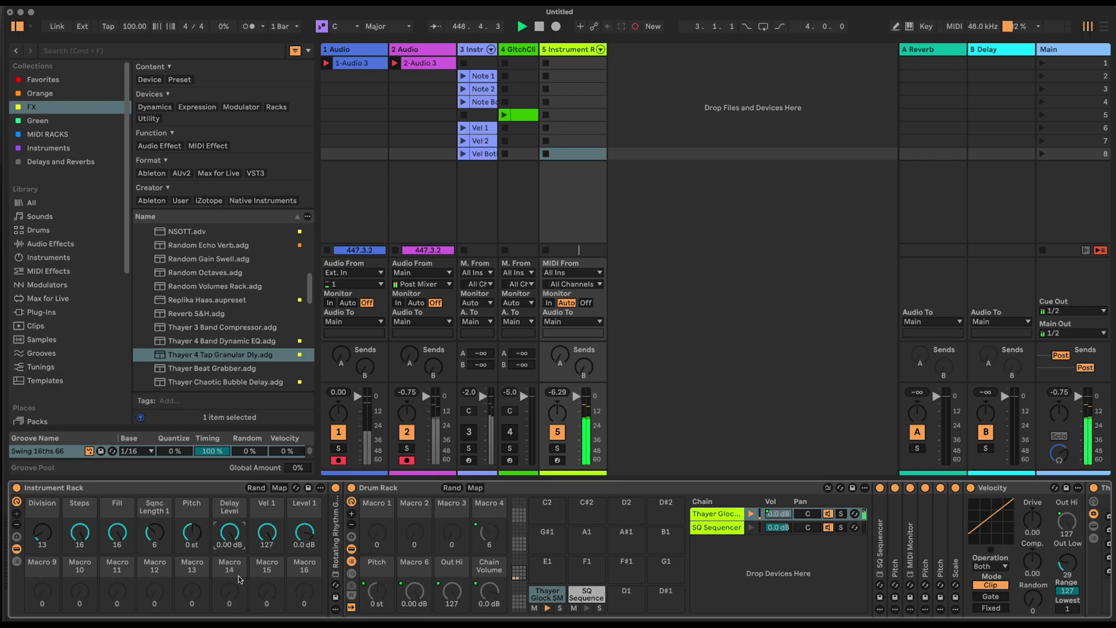
Audition the Delay Level macro at -25 dB and return it to 0 dB.
left_click_drag(234, 532, 234, 558)
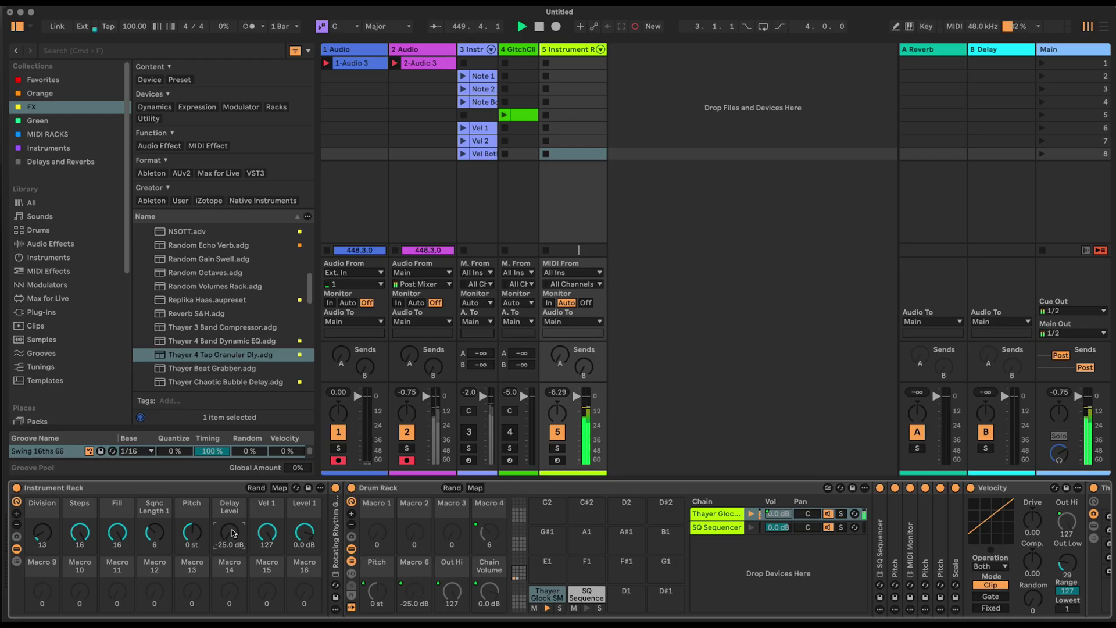
left_click_drag(232, 533, 232, 507)
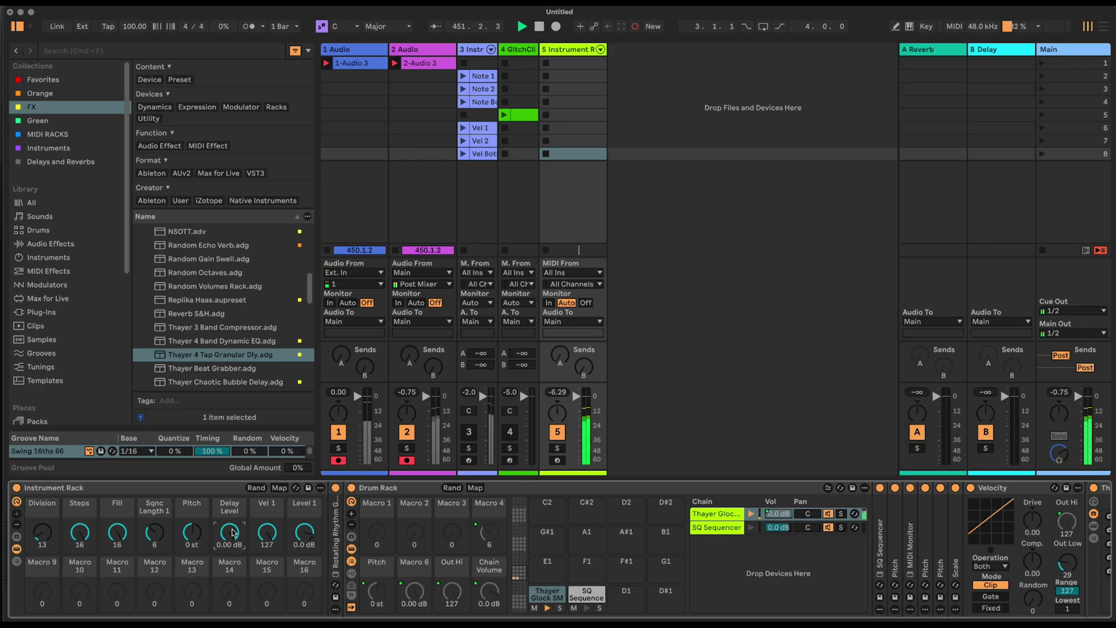
scroll(1009, 619, "right", 10)
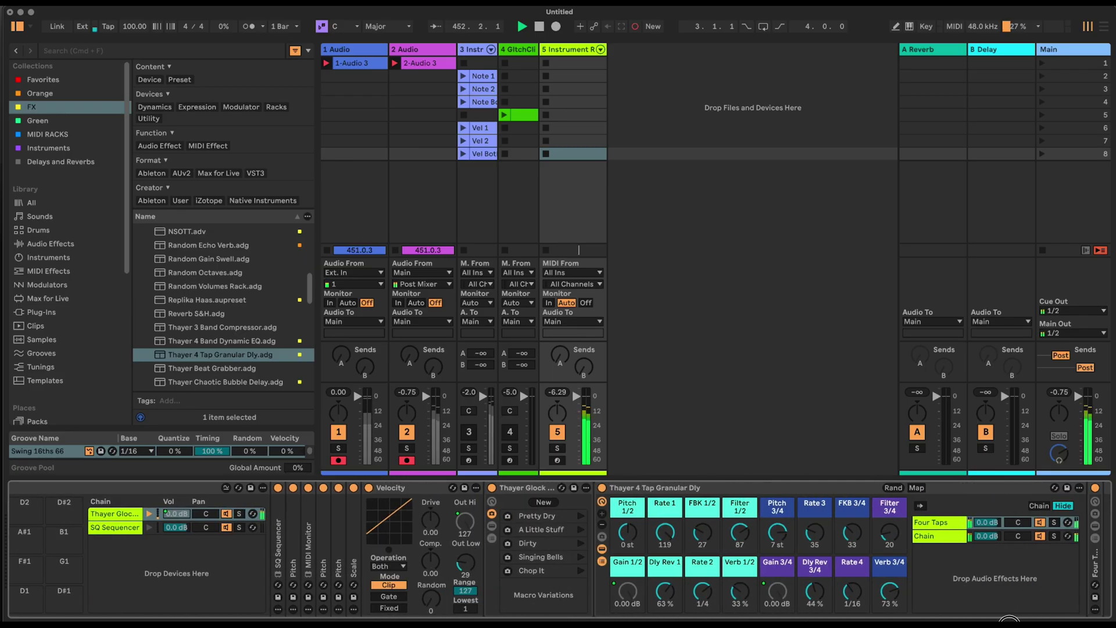
Rename the Drum Rack's two chains Sound 1 and Sound 2.
scroll(989, 620, "left", 10)
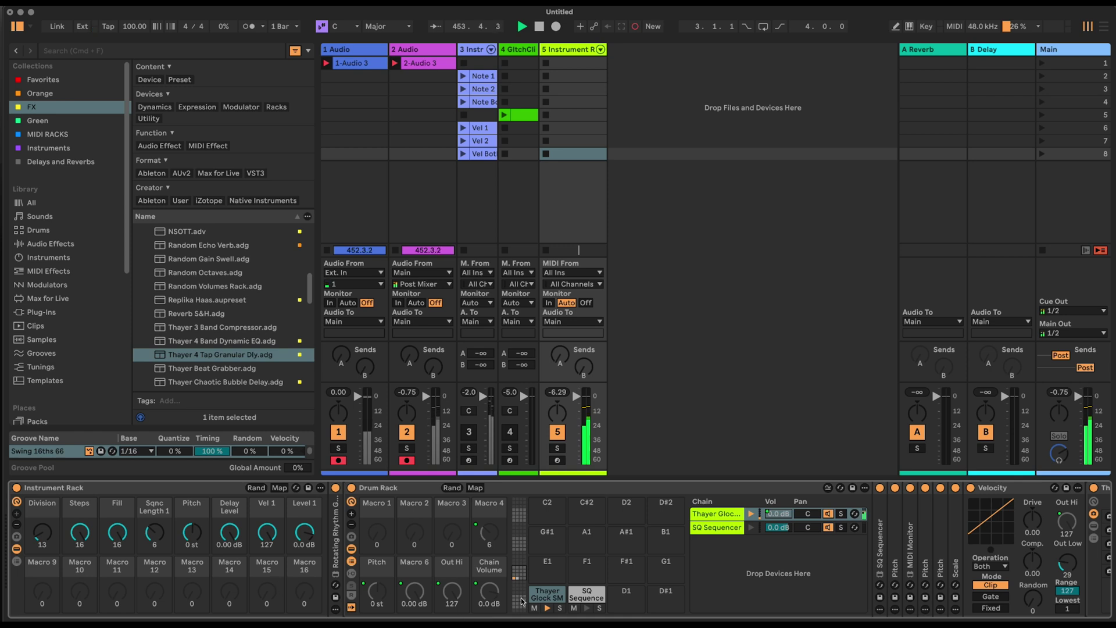
left_click(586, 593)
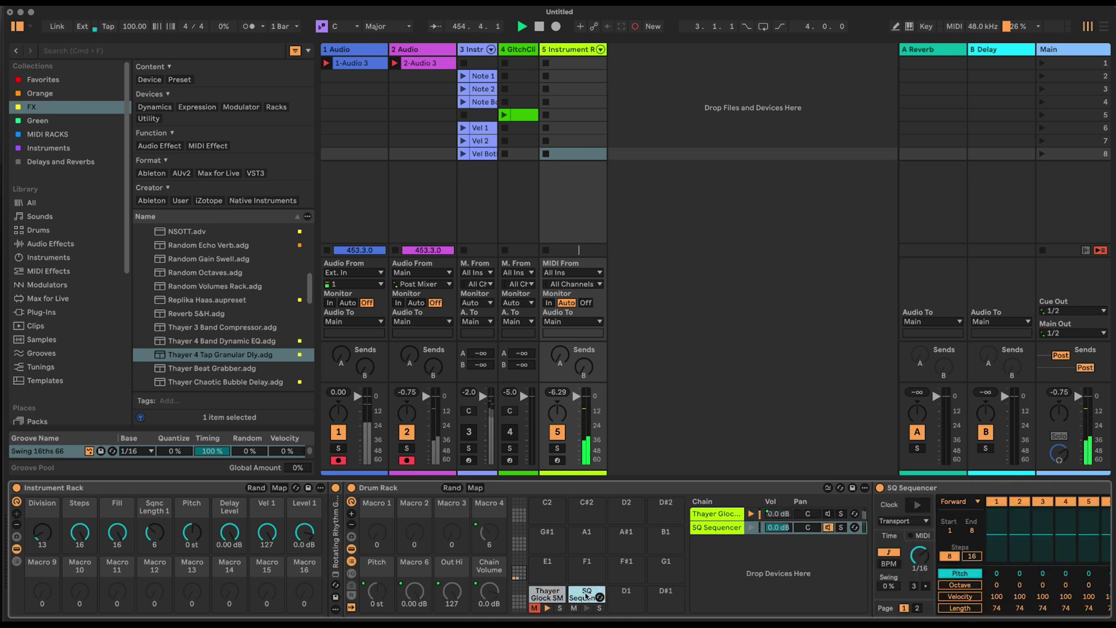
scroll(969, 621, "right", 5)
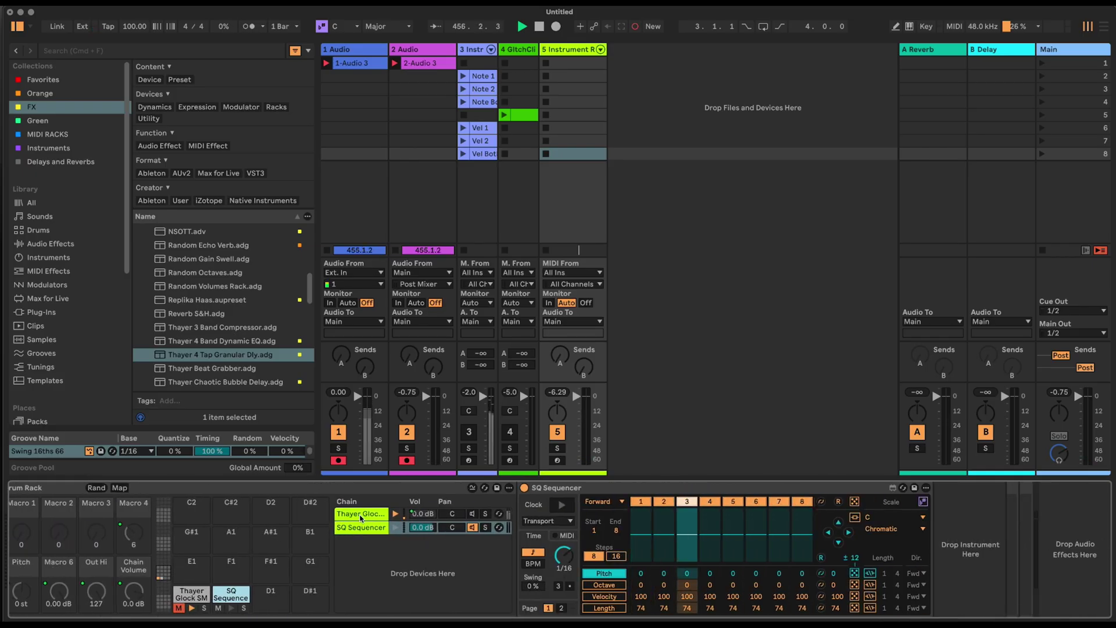
left_click(361, 515)
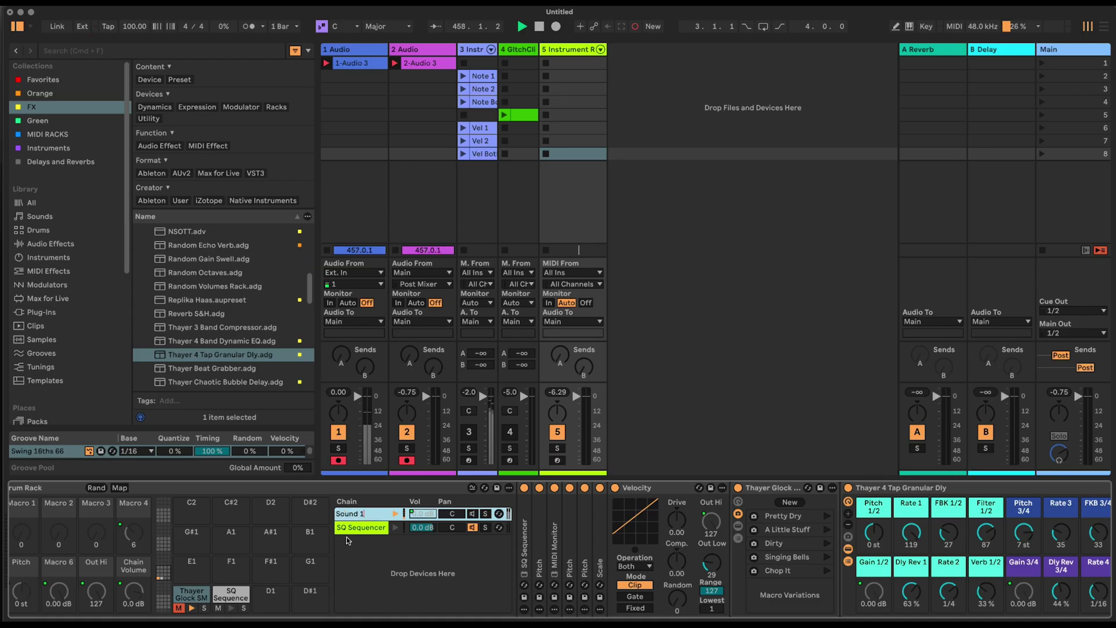
left_click(357, 529)
key("ctrl+r")
type("Sound 2")
key("Return")
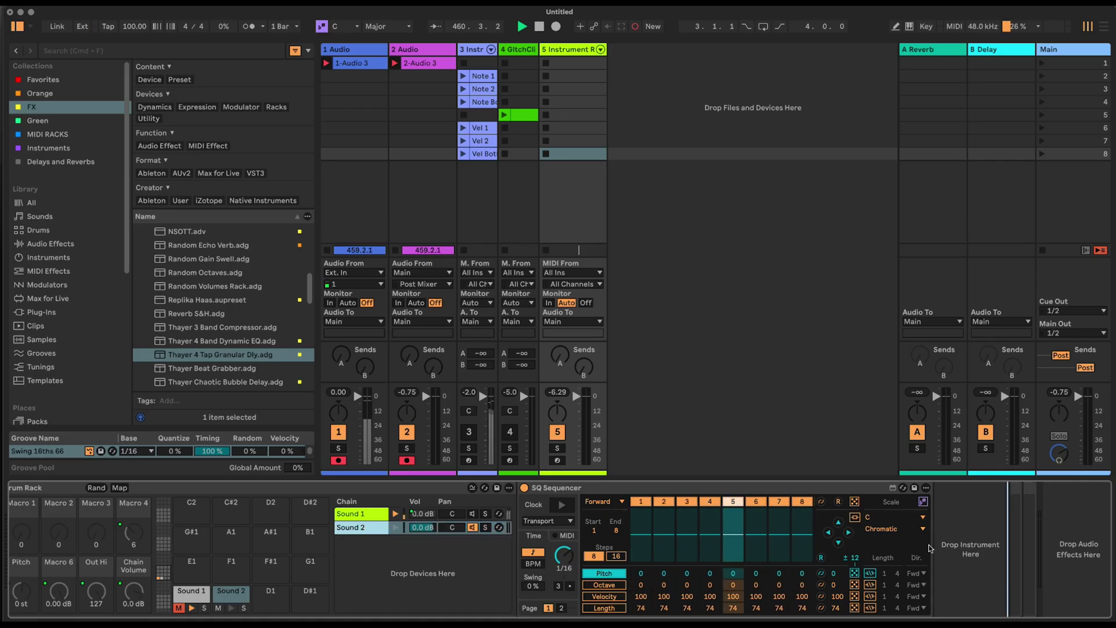
Add Collision after the Sound 2 chain's SQ Sequencer and set Resonator 1's Decay to 1.02 s and Inharm to 14 %.
left_click(66, 258)
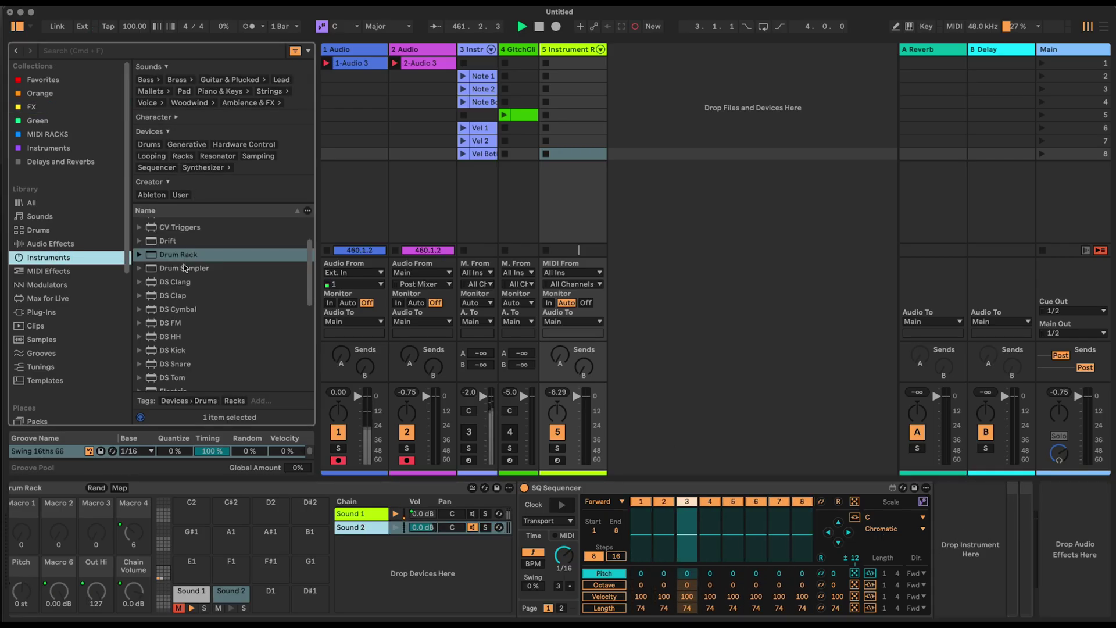
scroll(181, 282, "up", 3)
left_click_drag(164, 251, 950, 532)
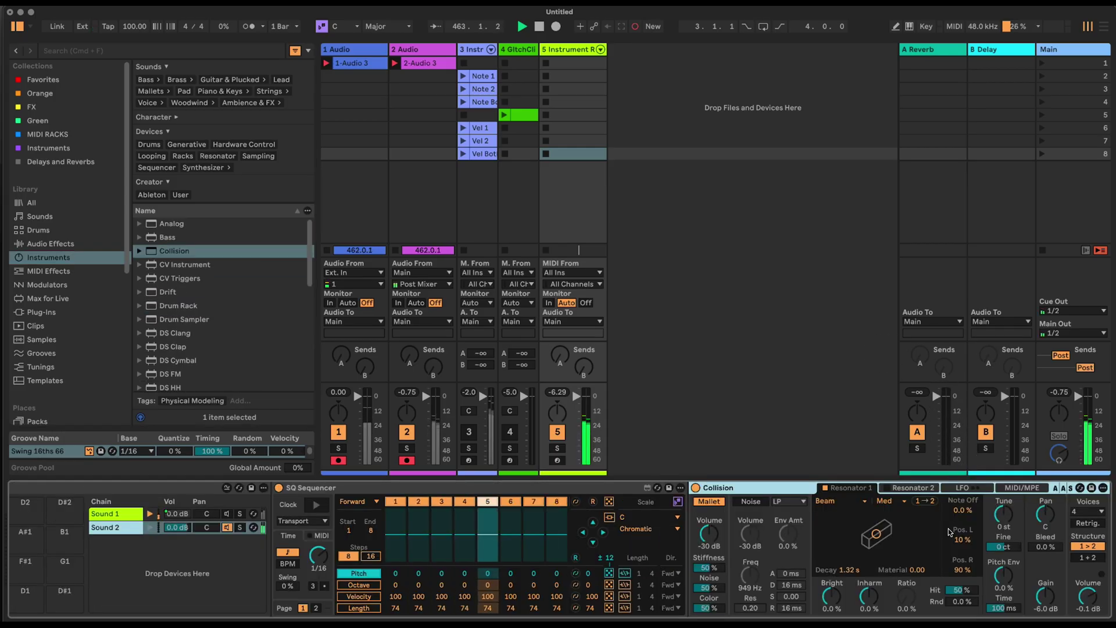
scroll(989, 611, "right", 3)
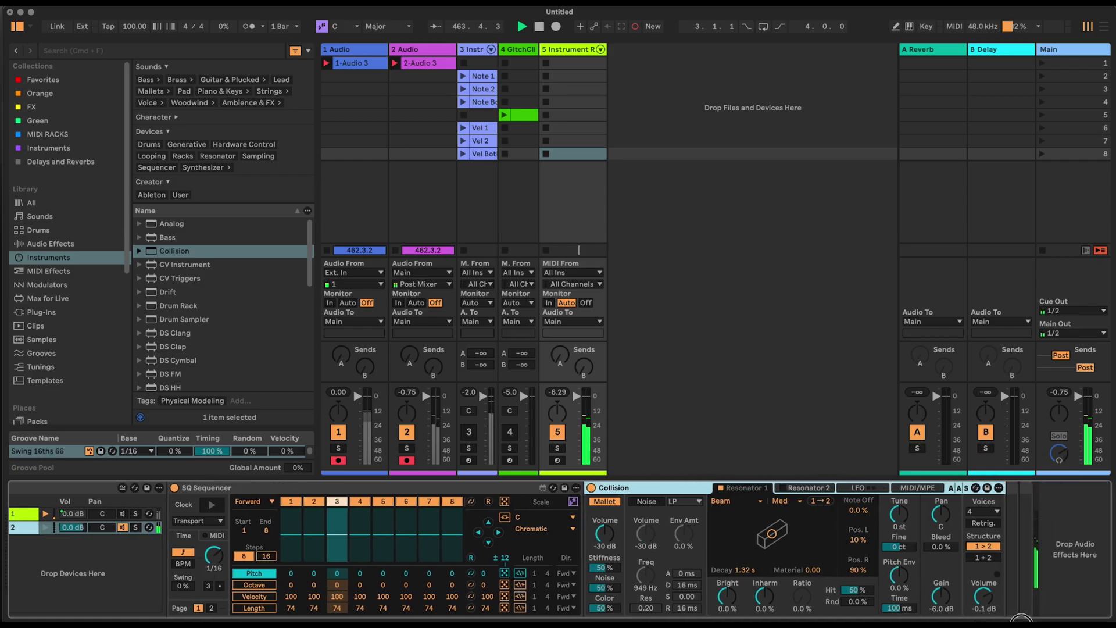
left_click_drag(744, 570, 768, 589)
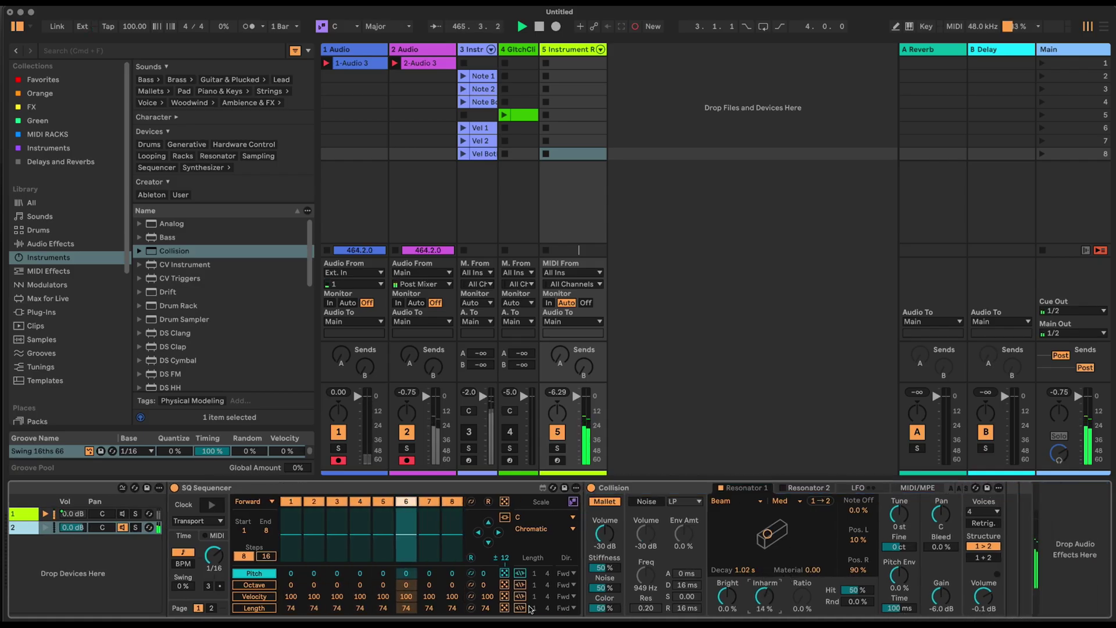
Randomize the step velocities in Sound 2's SQ Sequencer.
left_click(254, 597)
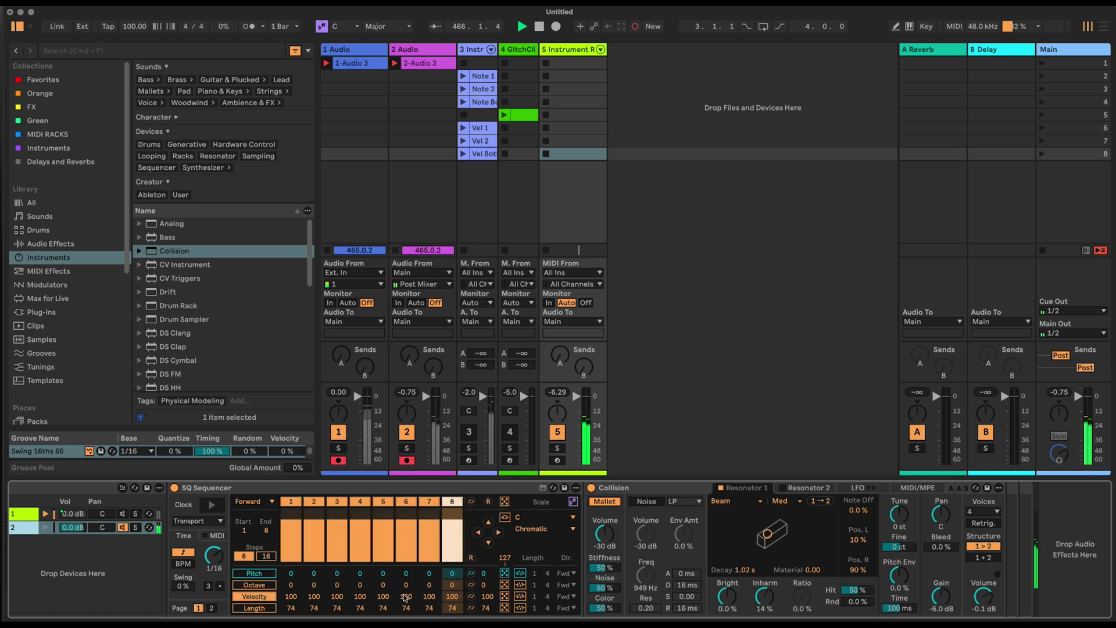
left_click(504, 597)
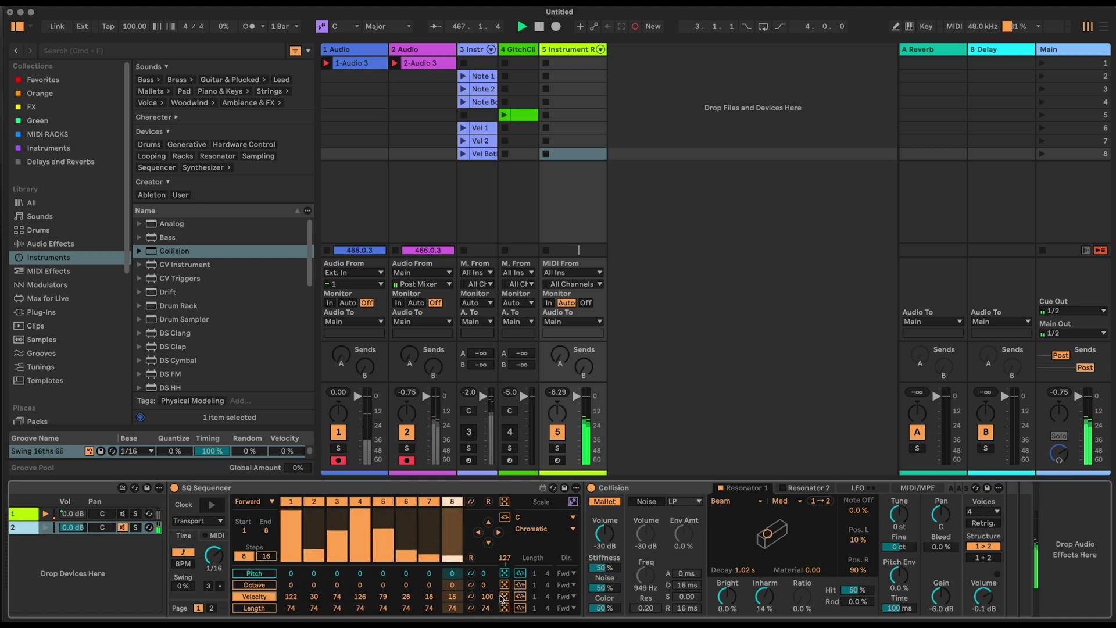
Set Collision's velocity modulation to 52 % for Mallet Stiffness and 34 % for Mallet Volume, with base Stiffness 43 % and Volume -32 dB.
left_click(914, 489)
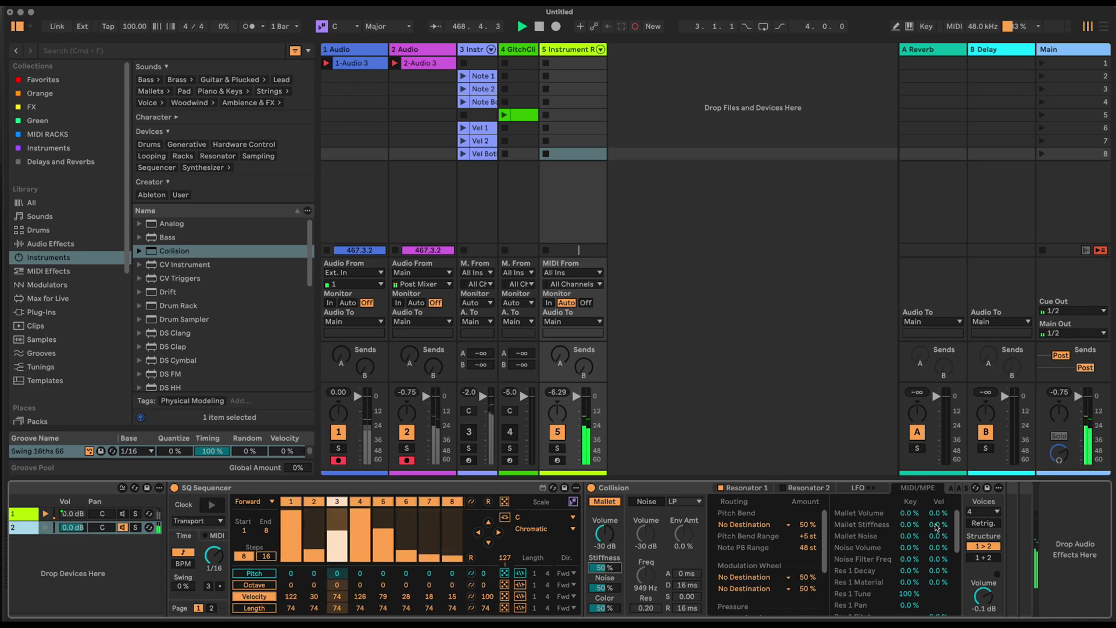
left_click_drag(944, 527, 944, 508)
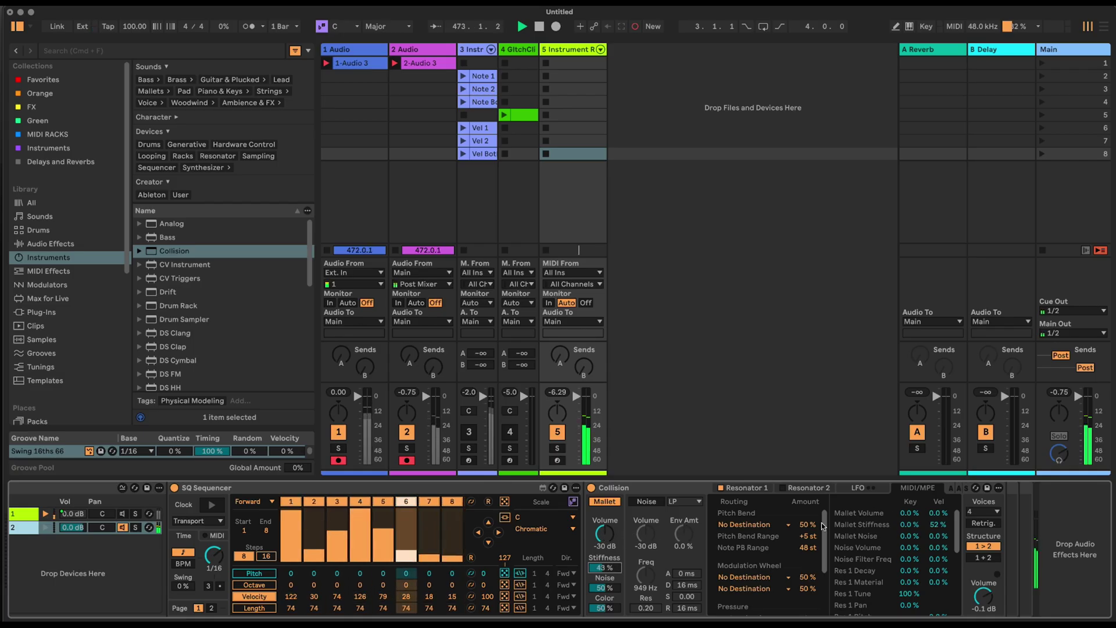
left_click_drag(941, 515, 940, 495)
left_click_drag(605, 534, 605, 539)
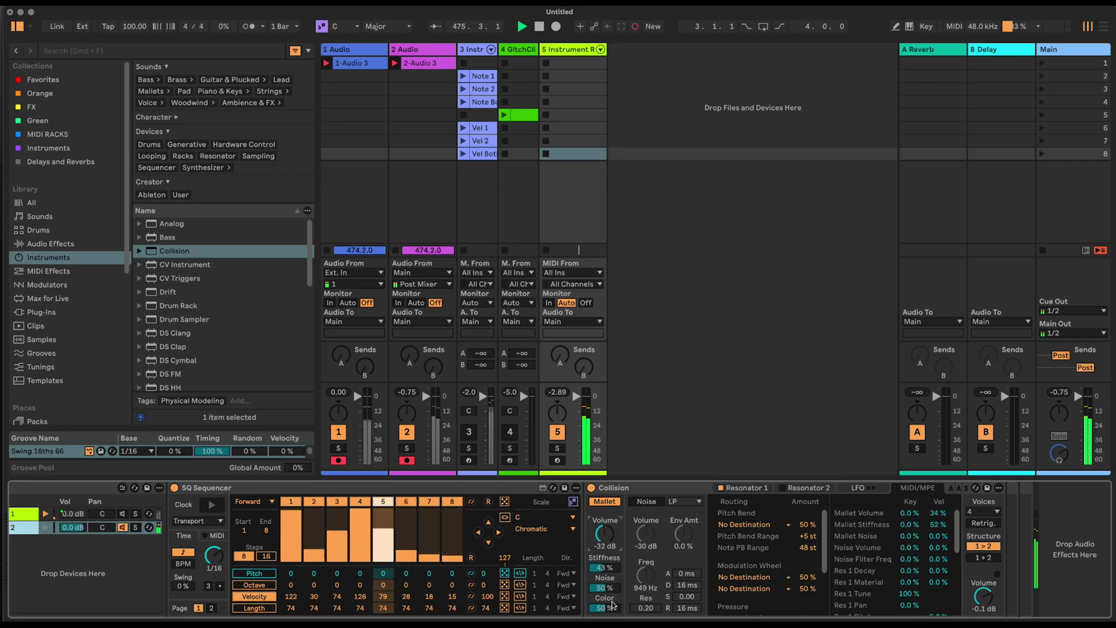
Enable Collision's Noise section at -23 dB and set Resonator 1's Bright to -30 %.
left_click(646, 501)
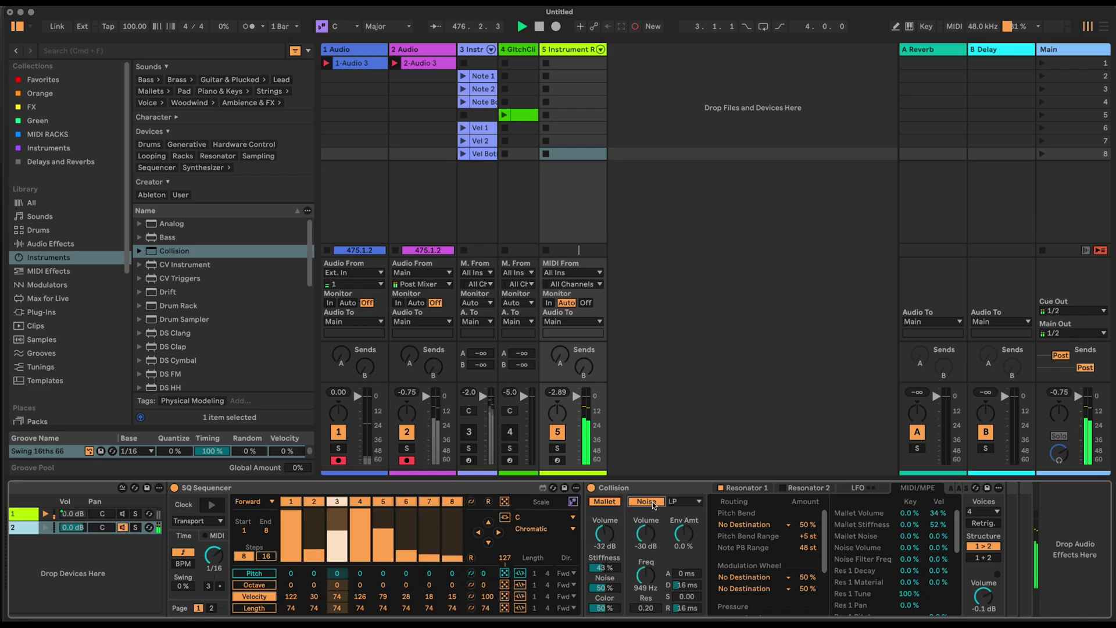
left_click_drag(650, 532, 646, 541)
left_click(857, 488)
left_click(744, 488)
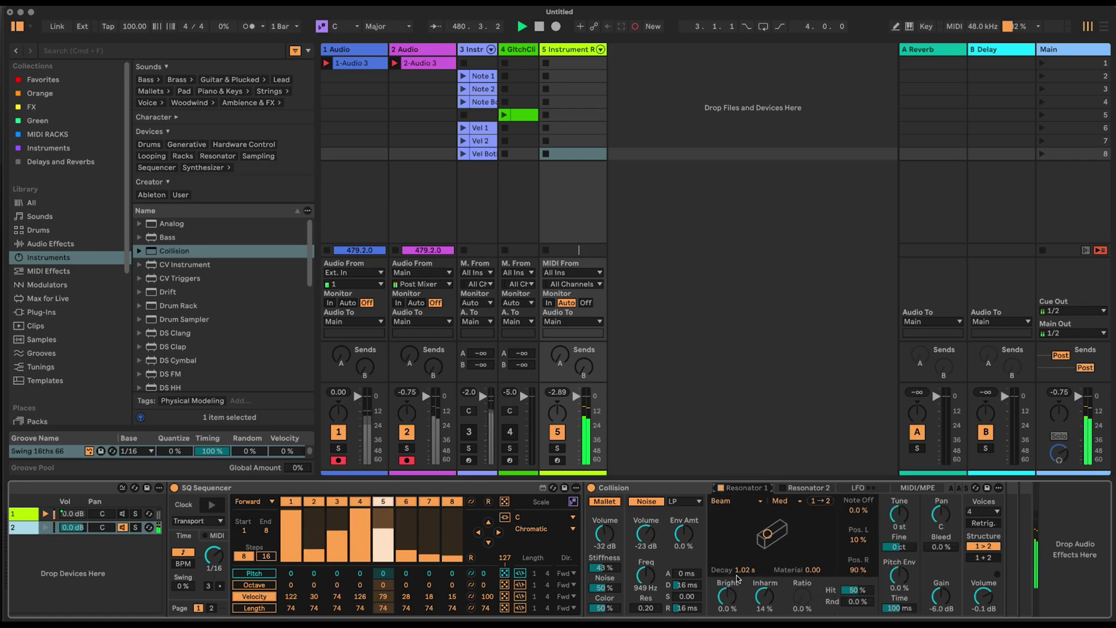
left_click_drag(727, 596, 727, 604)
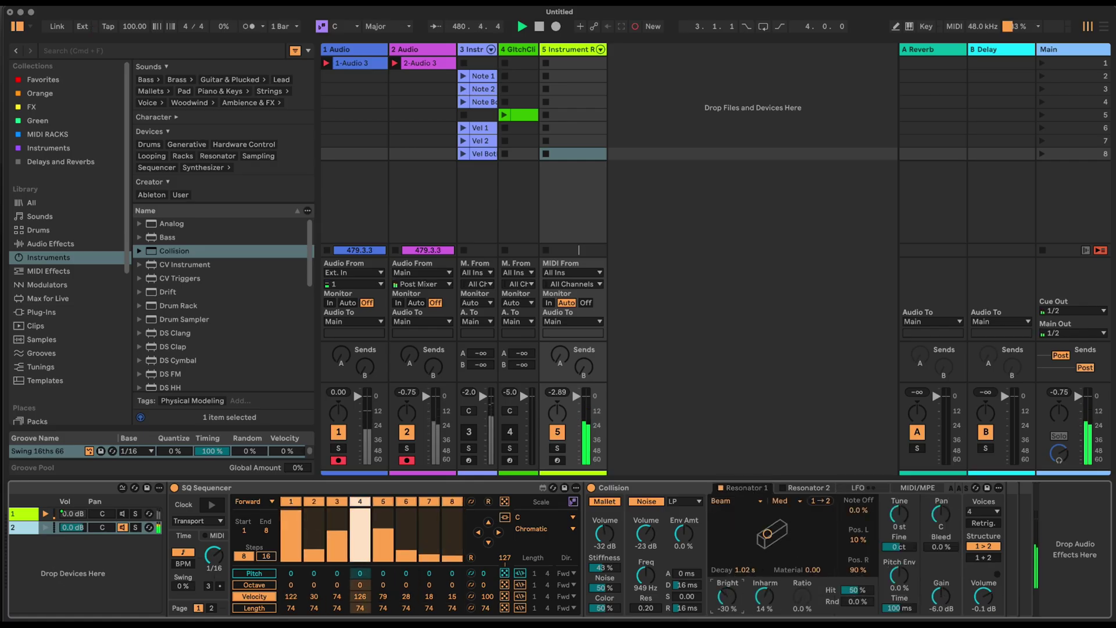
Check Collision's key and velocity modulation list for the available Resonator 1 parameters.
left_click(922, 489)
scroll(880, 553, "down", 3)
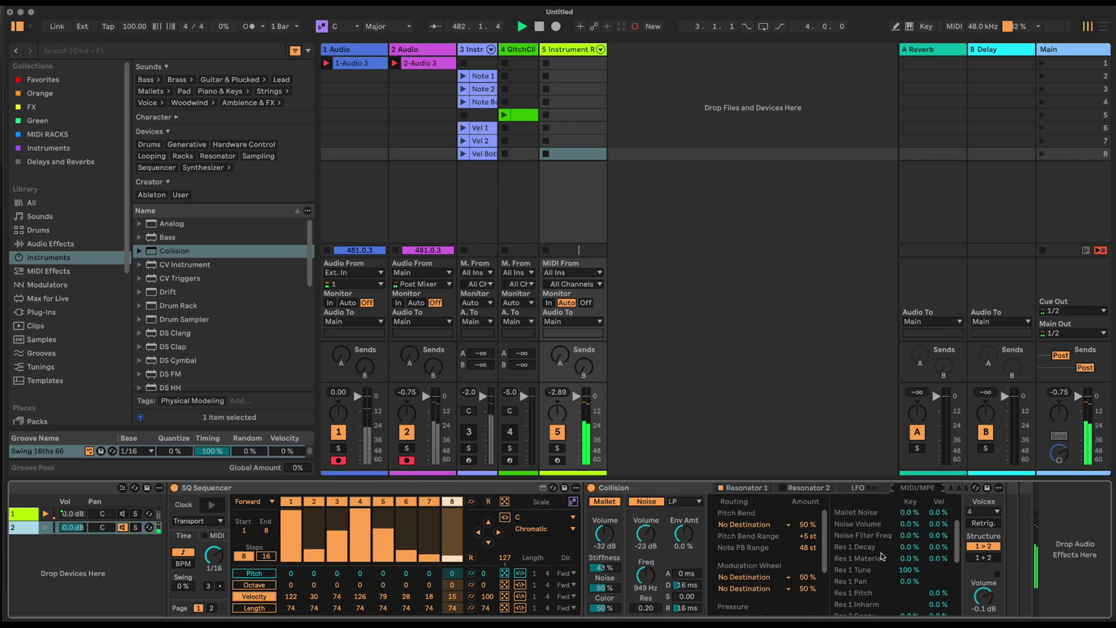
scroll(881, 549, "up", 3)
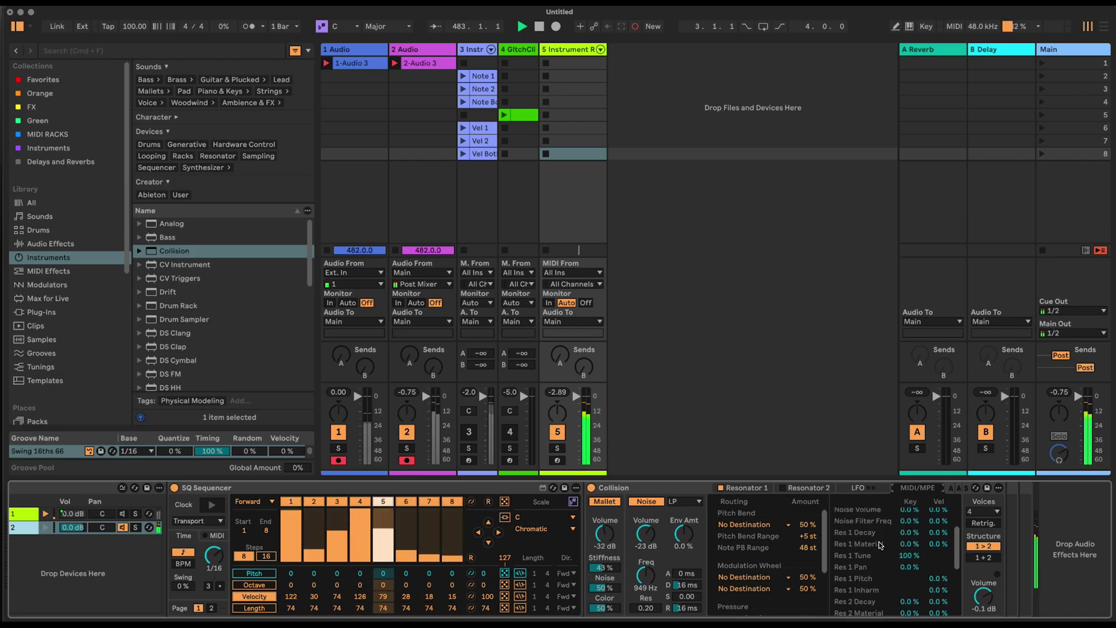
scroll(882, 553, "down", 1)
scroll(882, 556, "up", 1)
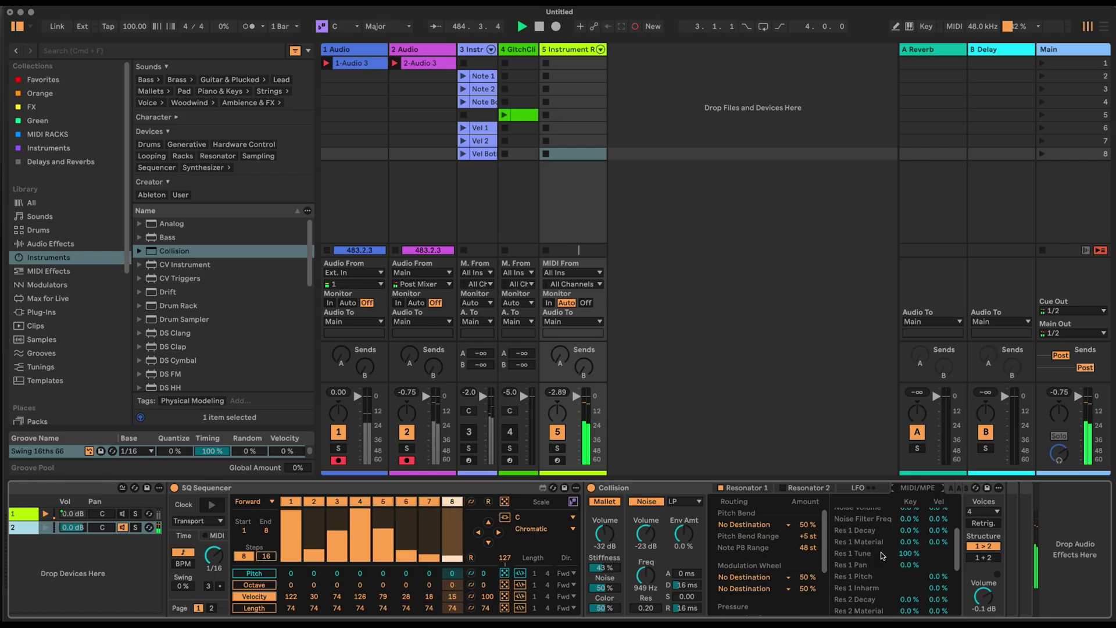
scroll(882, 556, "up", 1)
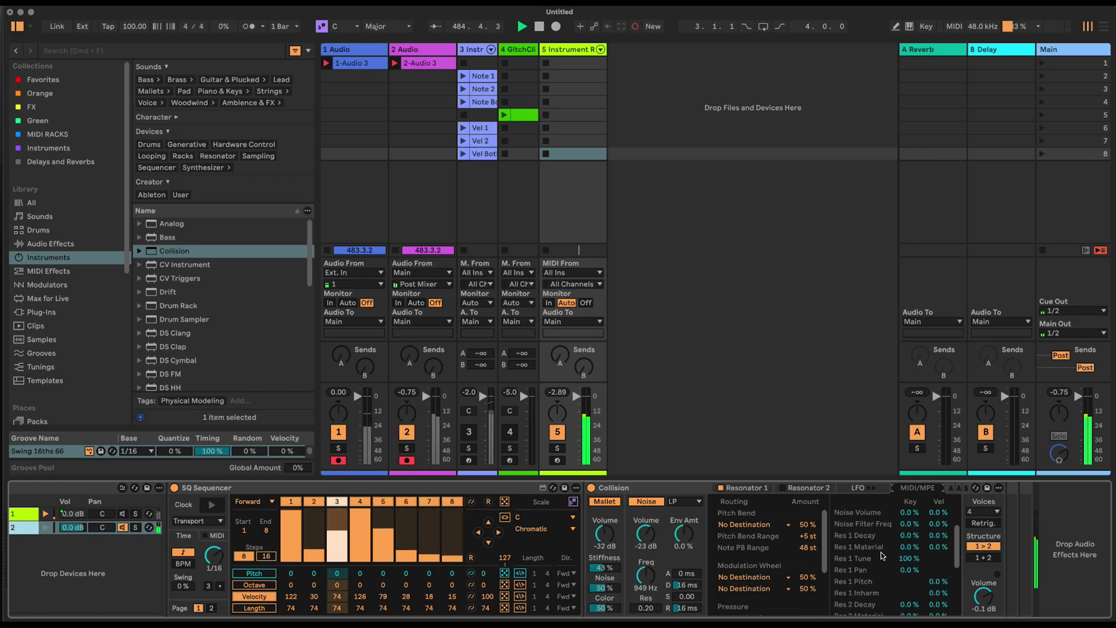
Insert Expression Control before Collision and map its Velocity source to Resonator 1's Bright with a 30 % unipolar range.
left_click(55, 107)
left_click(61, 260)
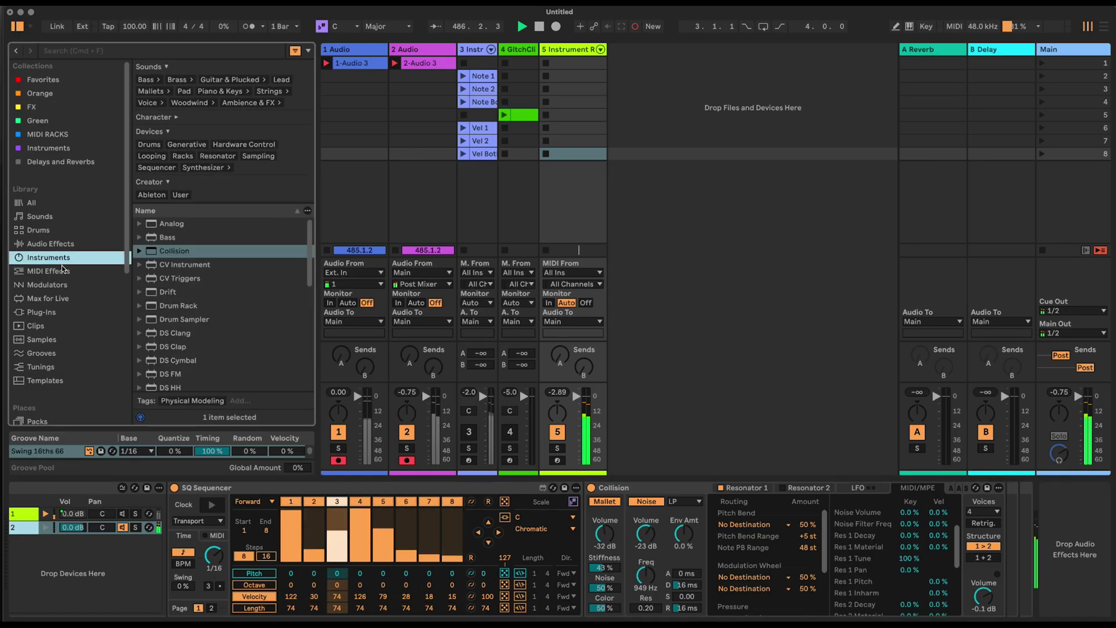
left_click(68, 272)
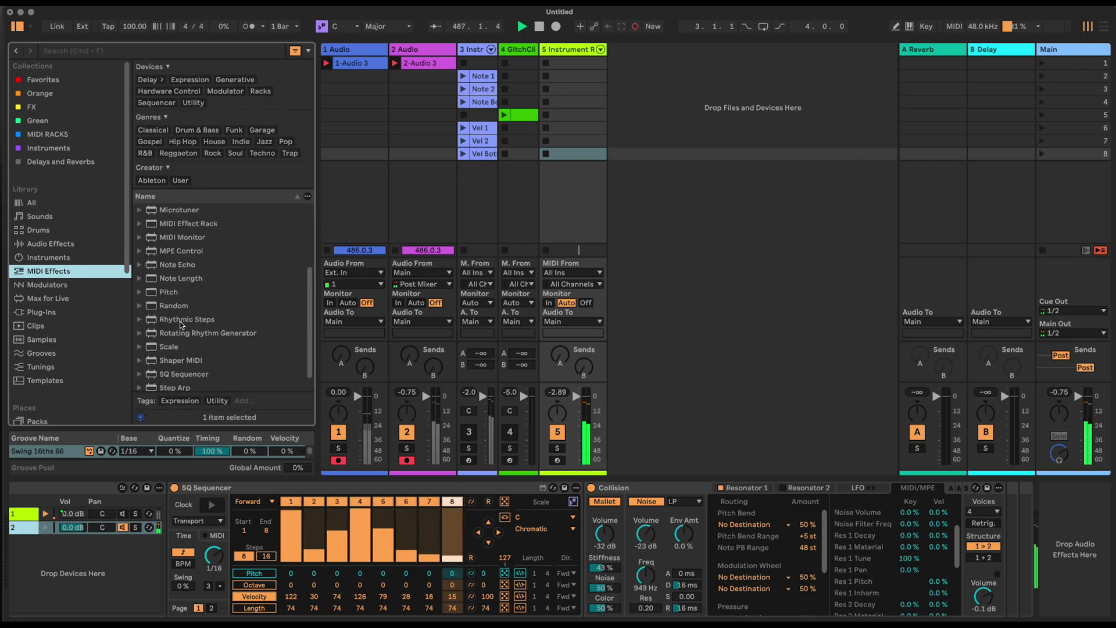
scroll(193, 273, "up", 5)
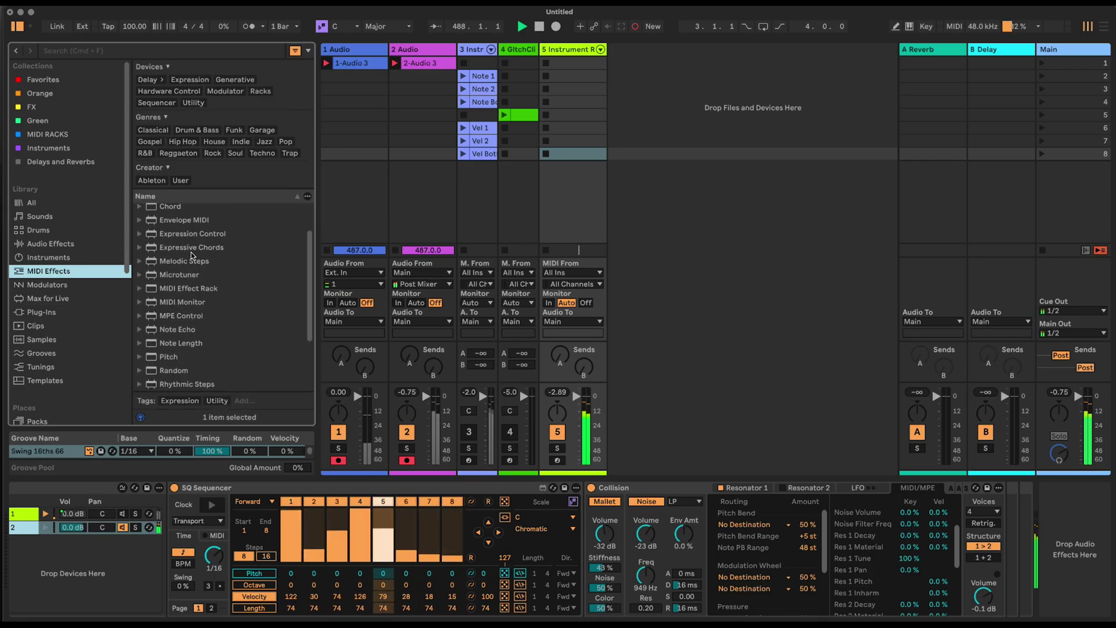
left_click_drag(184, 238, 585, 501)
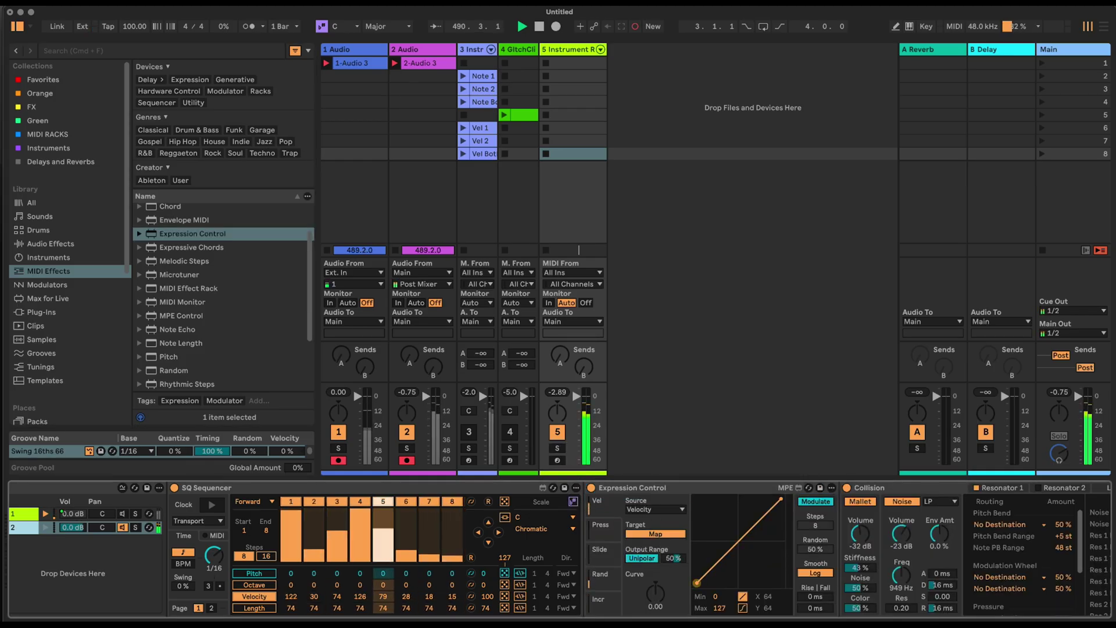
left_click(988, 487)
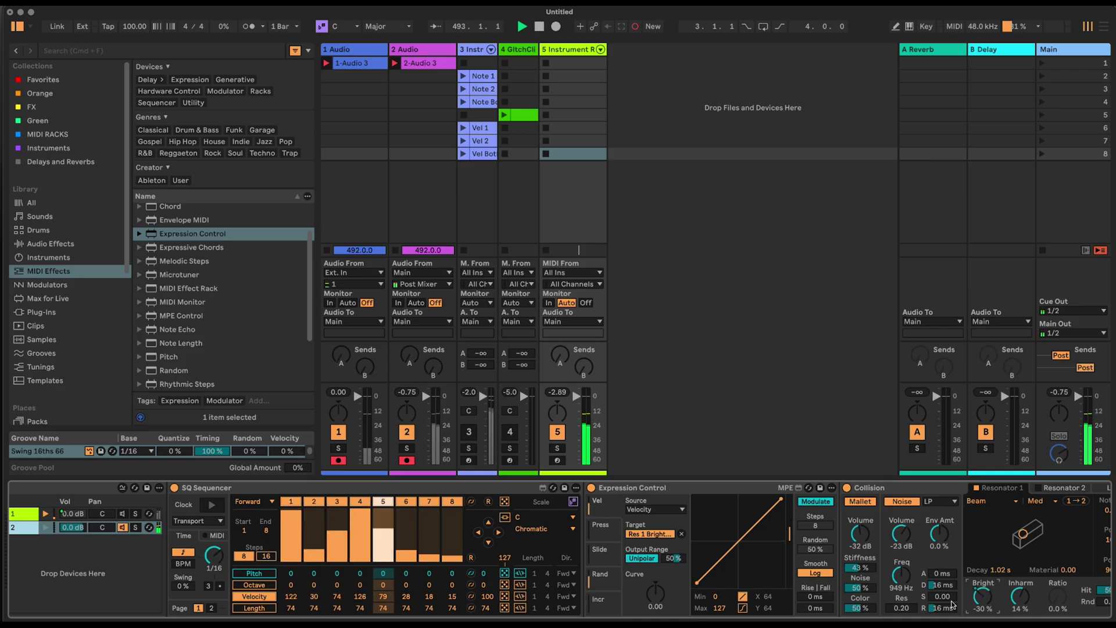
left_click_drag(671, 563, 673, 560)
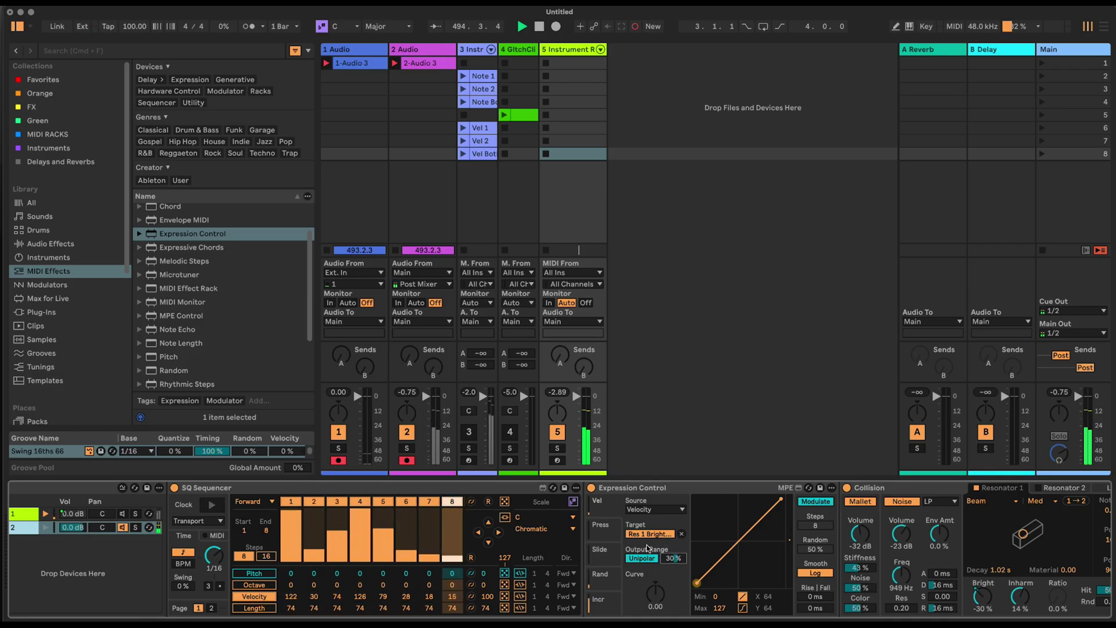
Set Collision to 8 voices and the Bright modulation's Rise and Fall times to 142 ms each.
scroll(1045, 621, "right", 5)
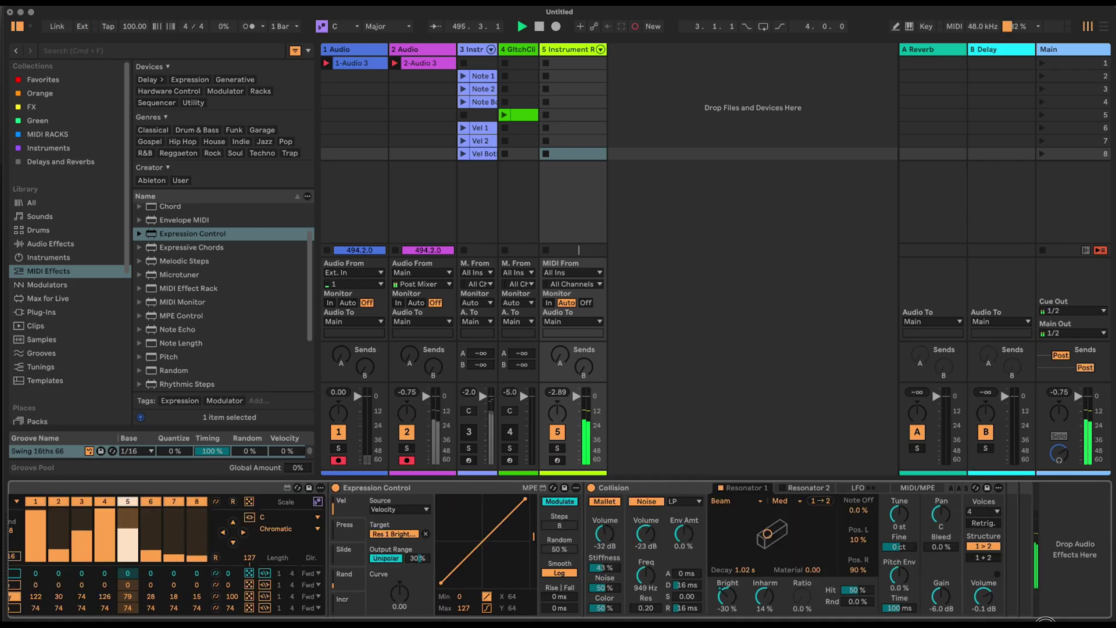
left_click(982, 512)
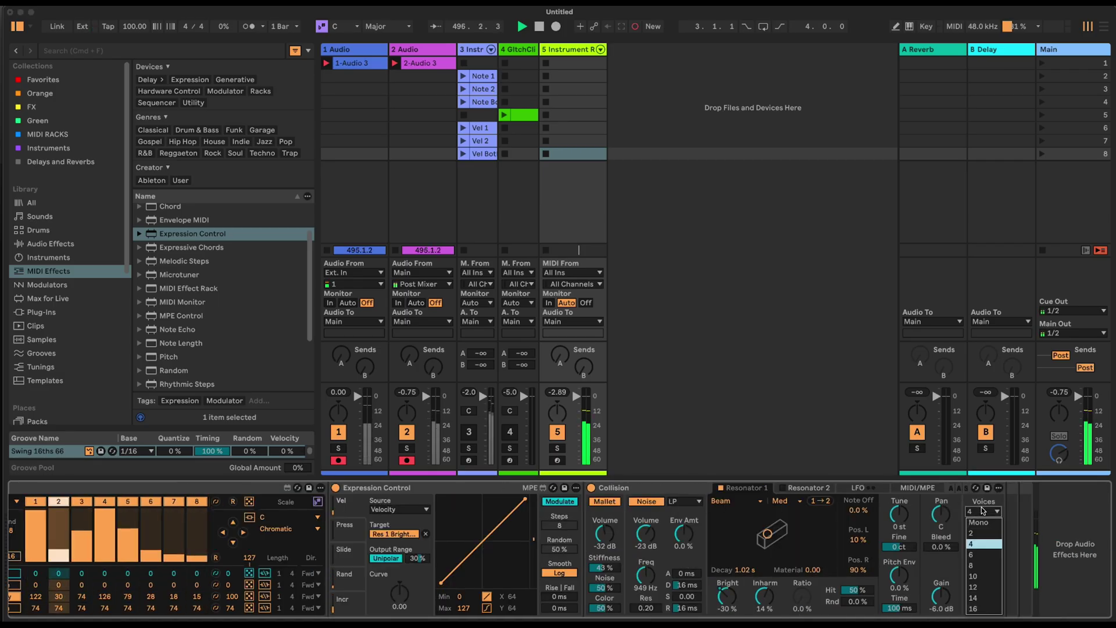
left_click(982, 565)
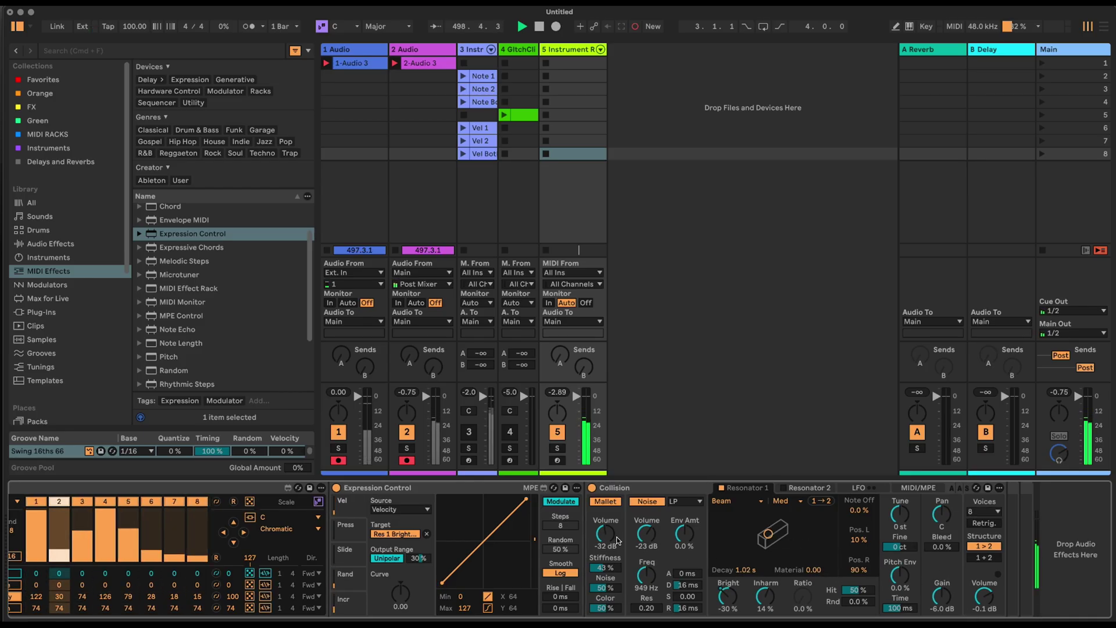
left_click_drag(563, 597, 563, 582)
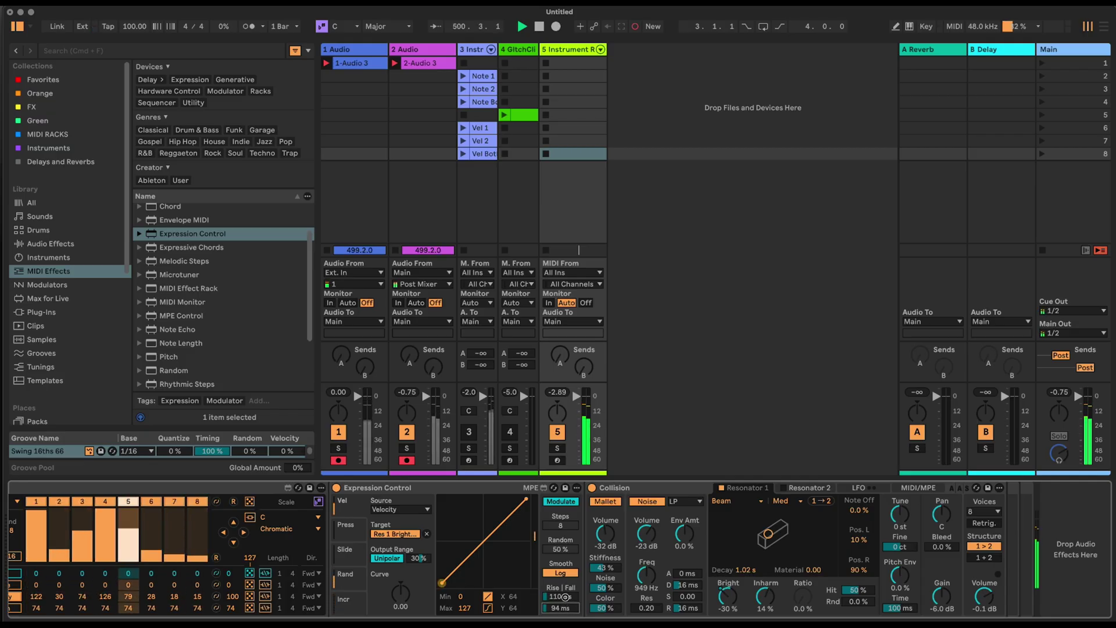
left_click_drag(565, 597, 566, 591)
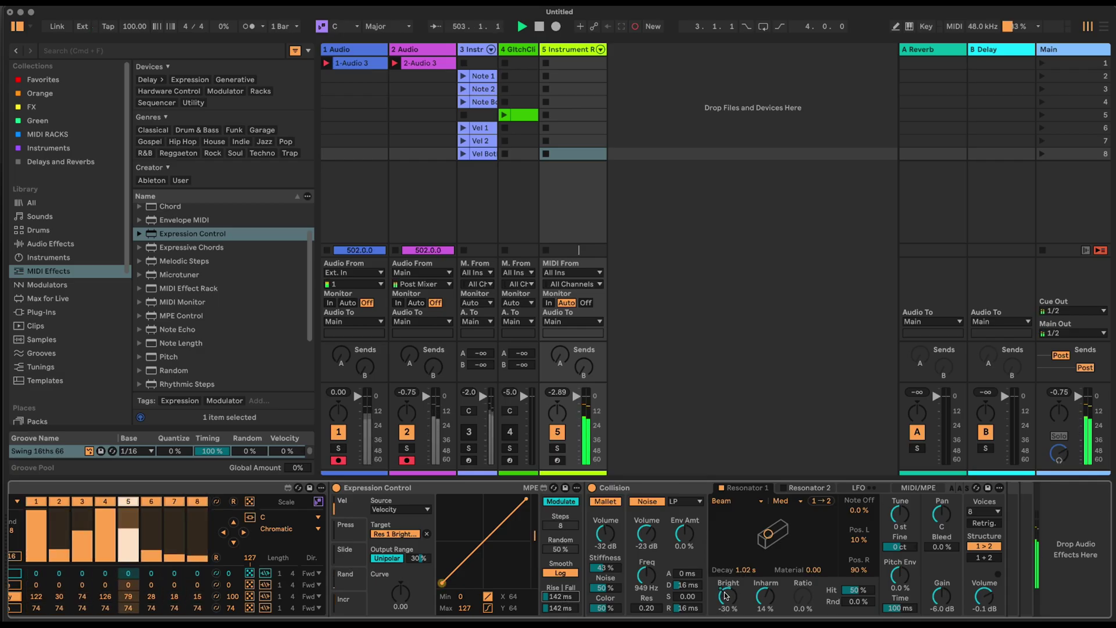
Set Expression Control's second modulation source to Random and map it to Collision's Noise Volume.
left_click(341, 536)
left_click(397, 510)
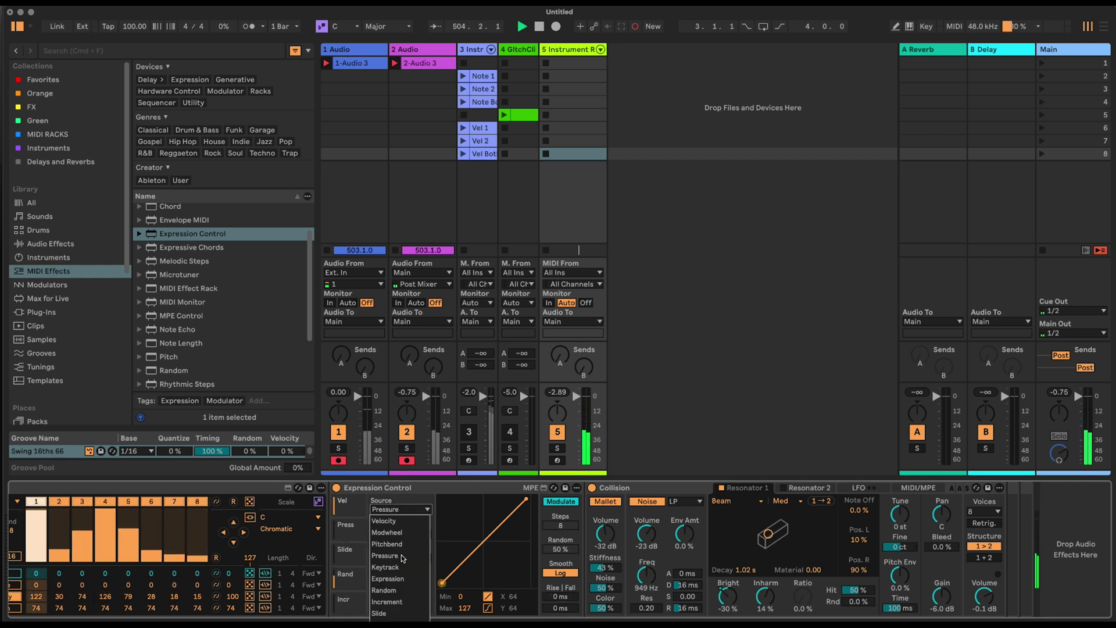
left_click(404, 593)
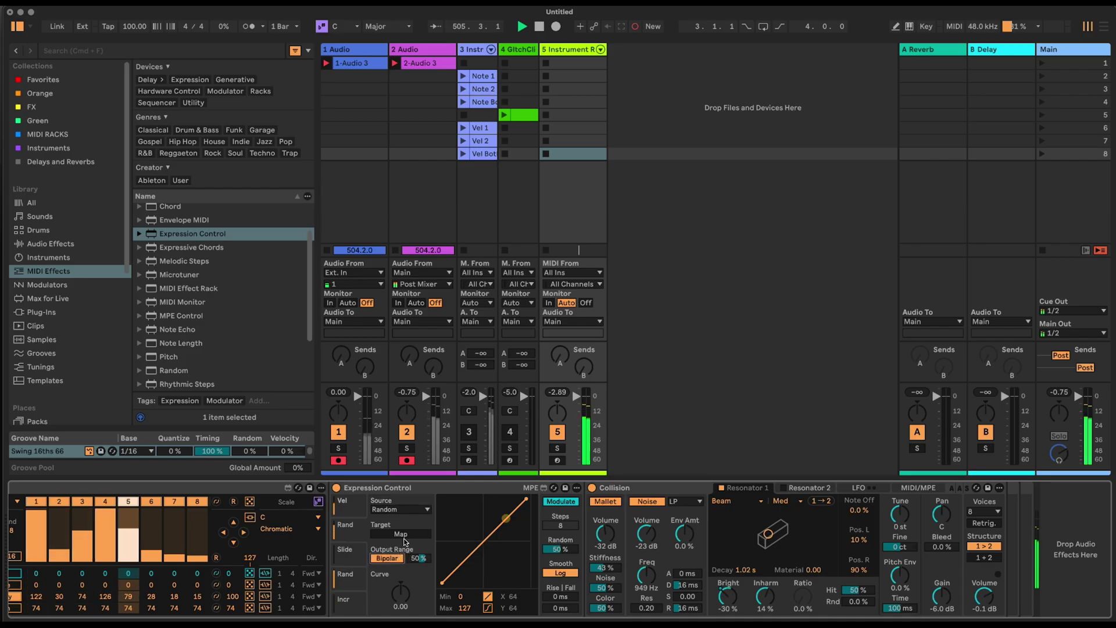
left_click(648, 534)
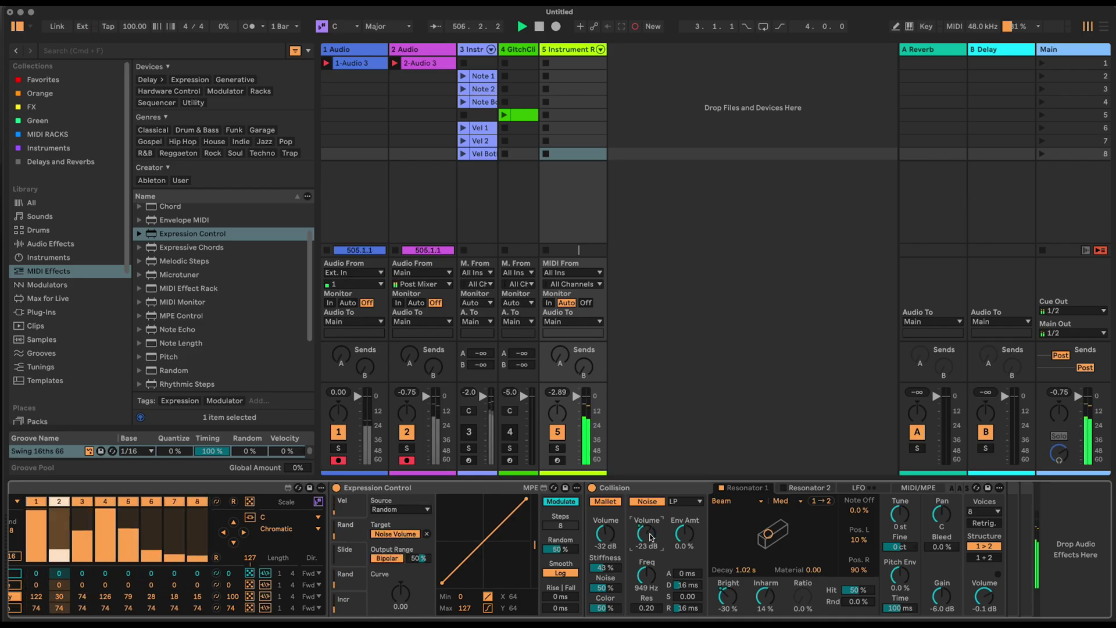
Set the Noise Volume modulation range to 14 %, Collision's noise Volume to -39 dB and Resonator 1's Inharm to 11 %.
left_click_drag(419, 558, 426, 567)
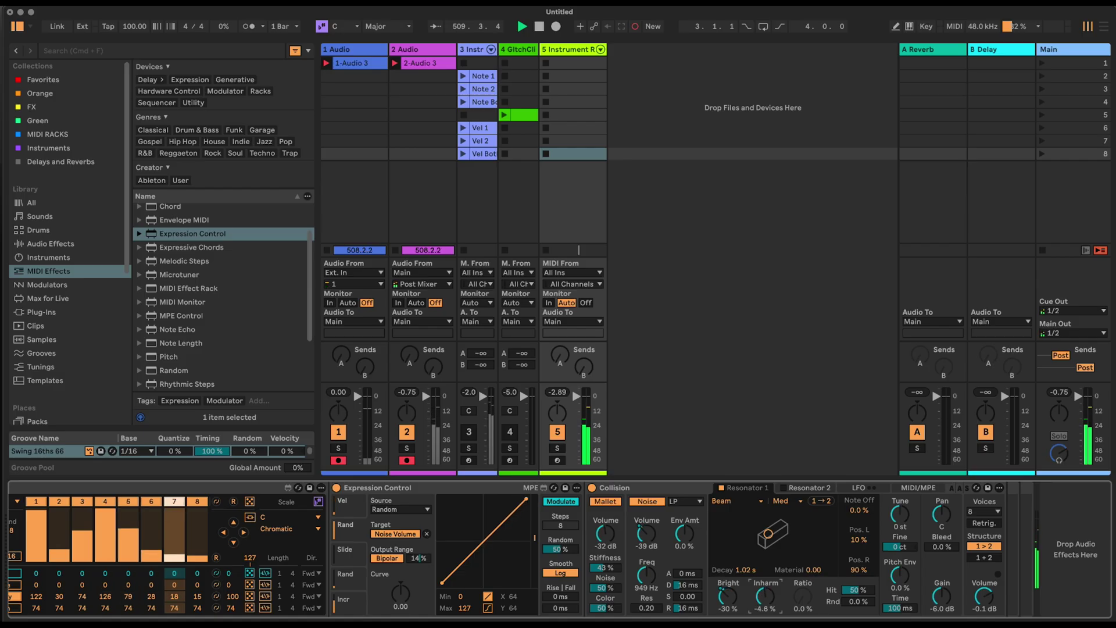
left_click_drag(765, 596, 761, 594)
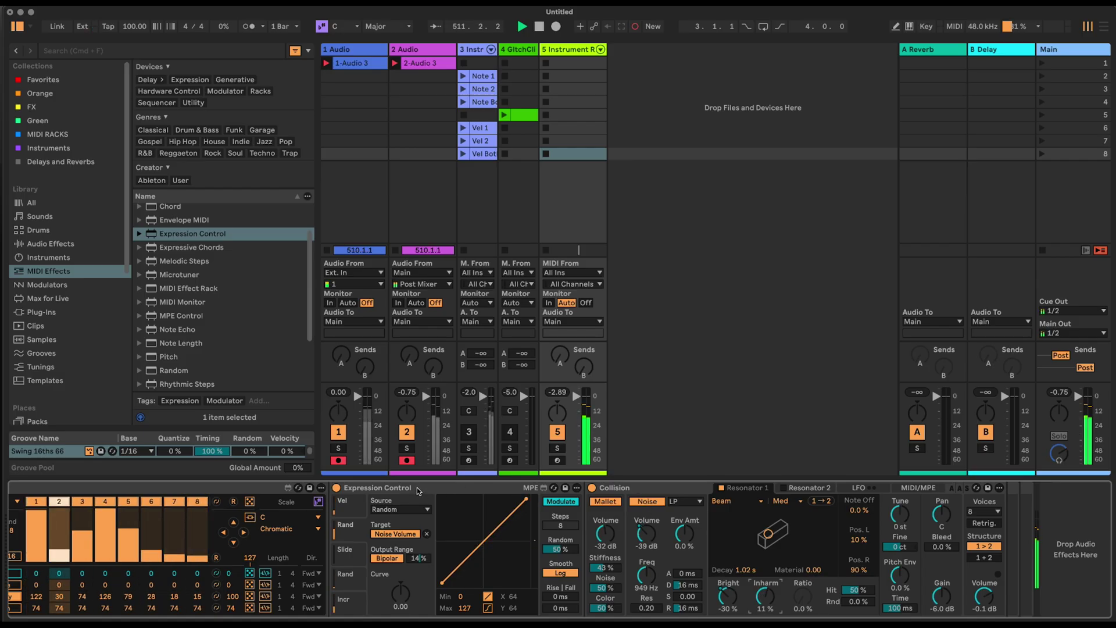
Randomize the sequencer's first value lane and insert a Scale device between Expression Control and Collision.
left_click(250, 574)
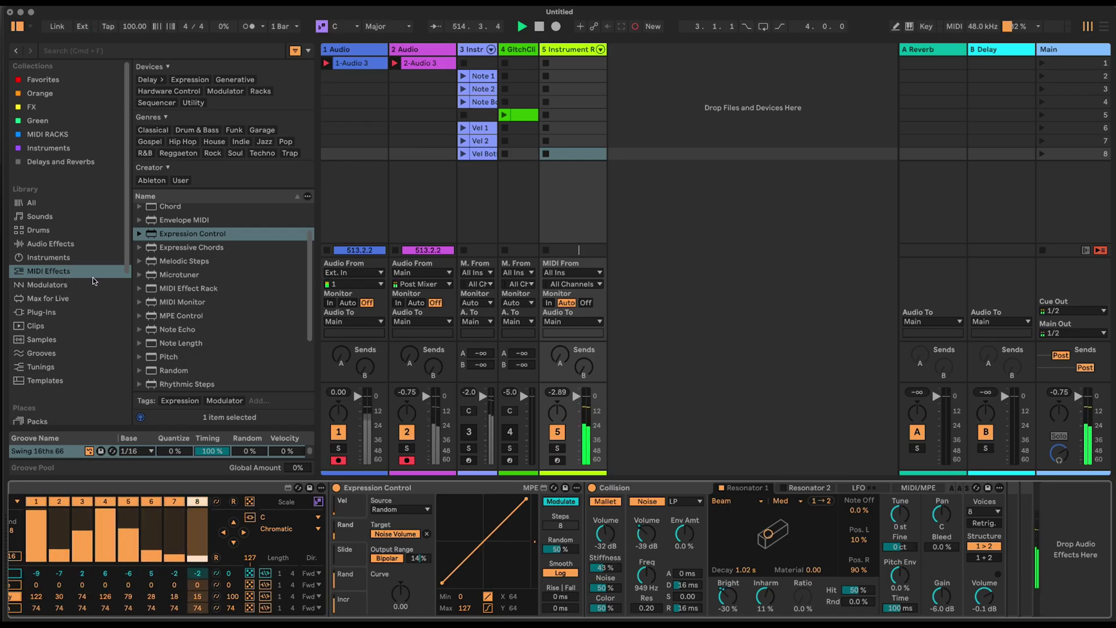
scroll(221, 262, "down", 3)
left_click_drag(169, 365, 586, 515)
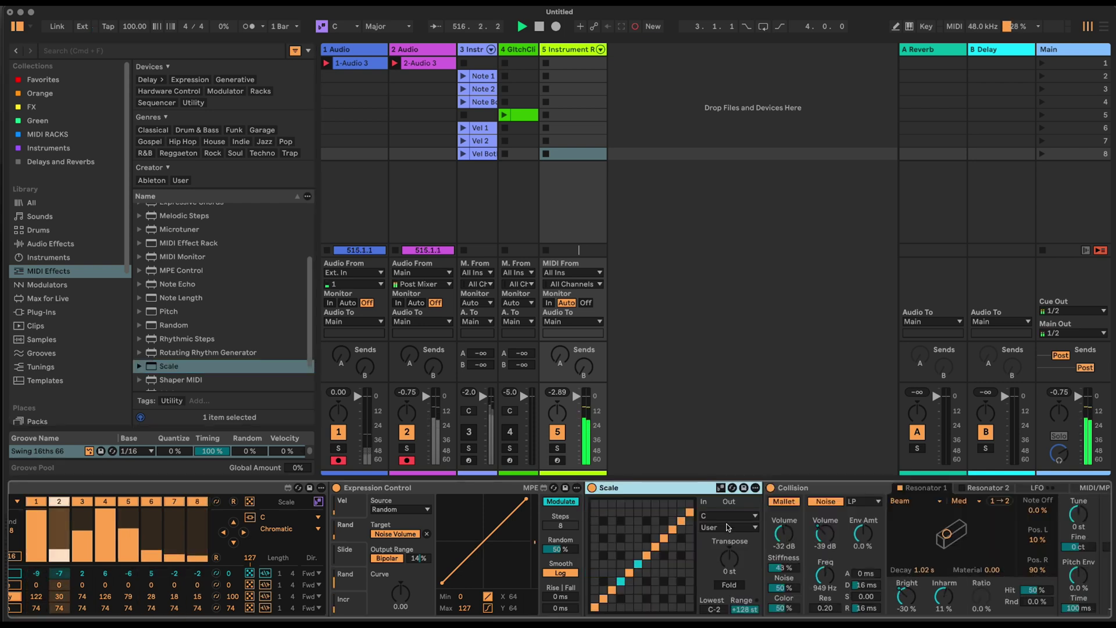
Set the Scale device before Collision to root note F and the Dorian scale.
left_click(727, 516)
left_click(740, 527)
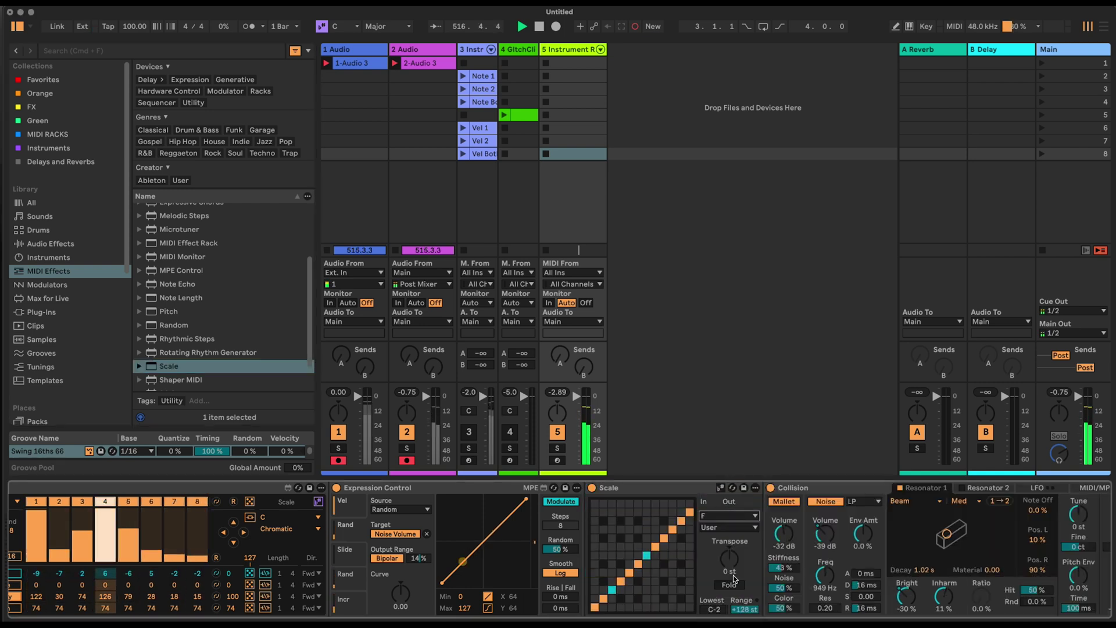
left_click(741, 528)
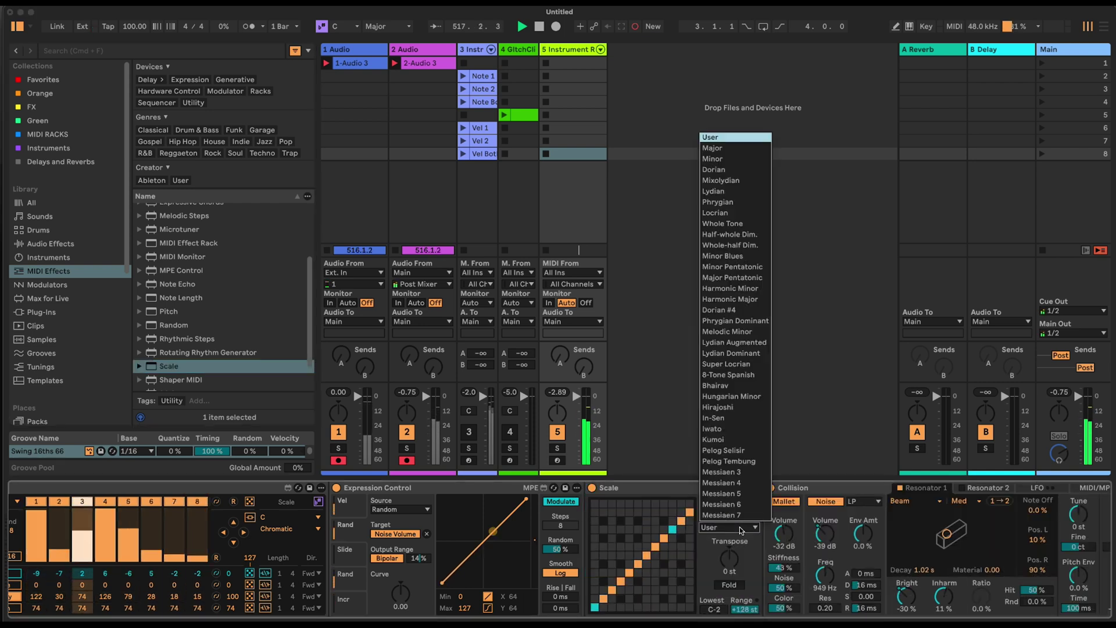
left_click(745, 169)
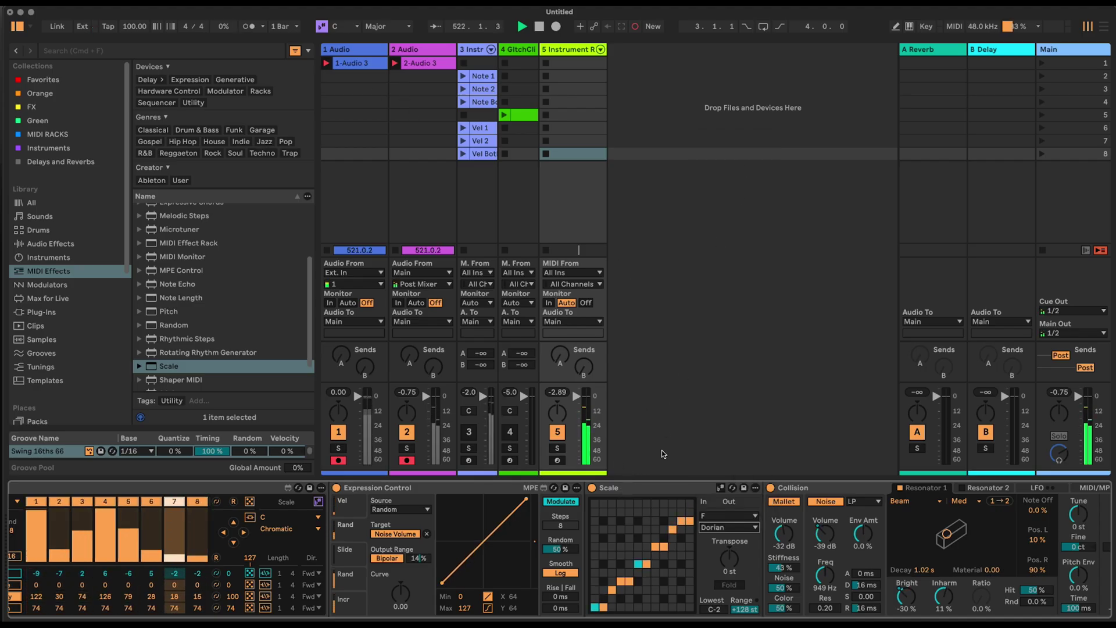
Collapse Scale and Expression Control, and group them with Collision into an Instrument Rack.
double_click(627, 487)
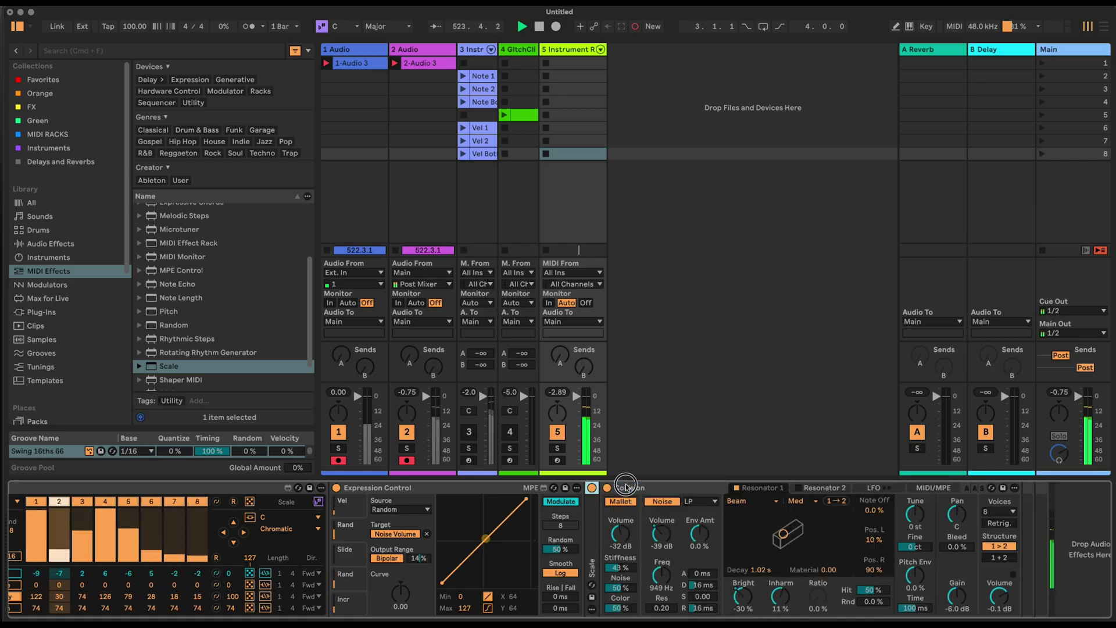
double_click(400, 487)
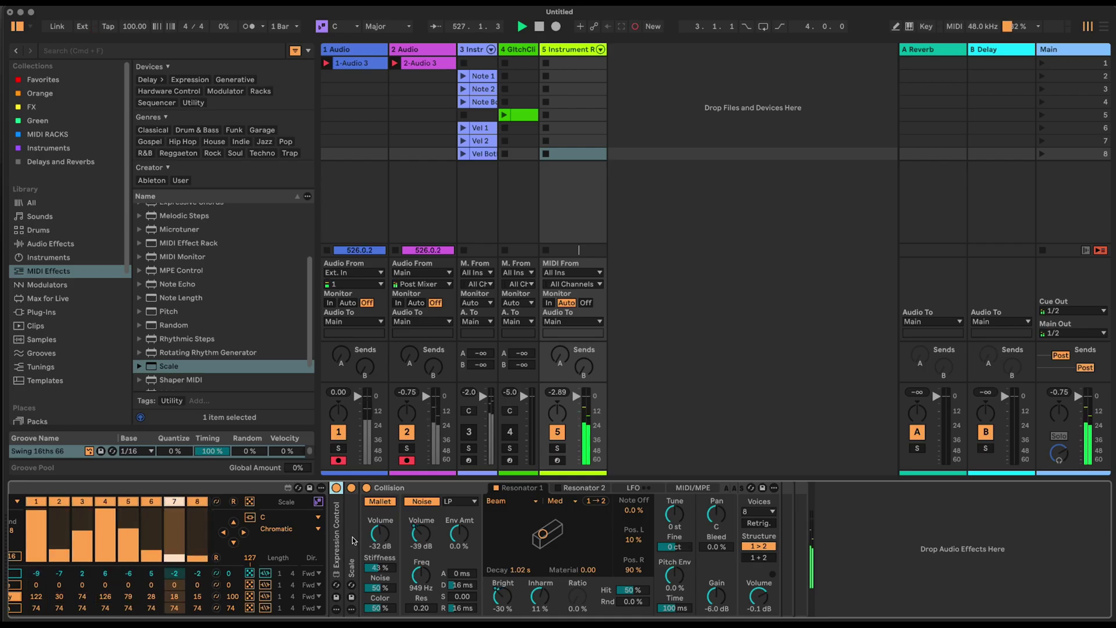
left_click(417, 487)
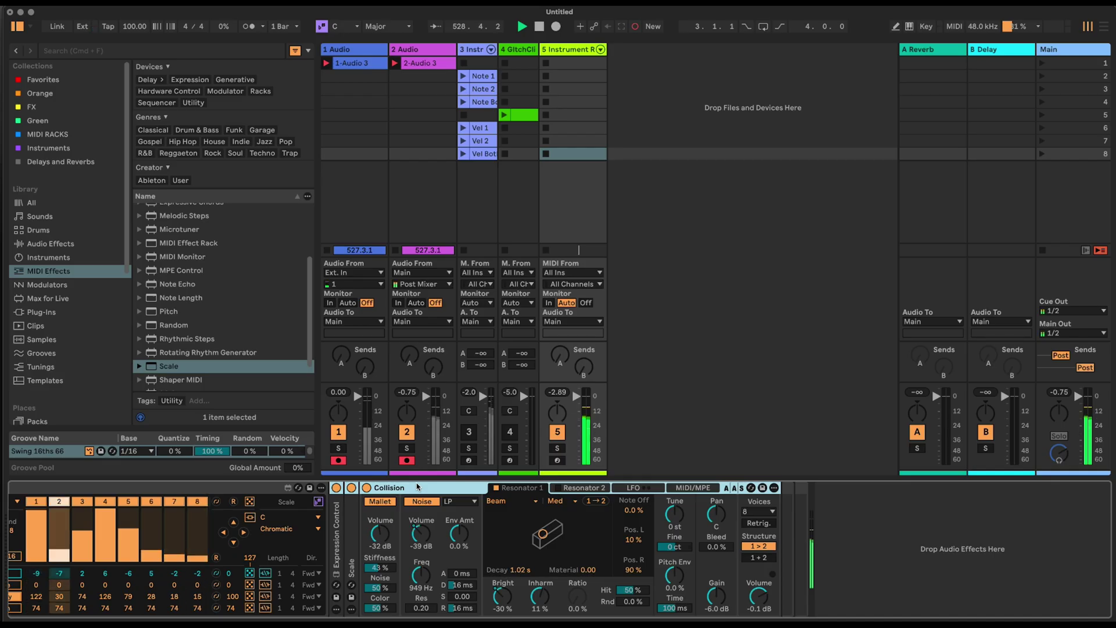
key("super+g")
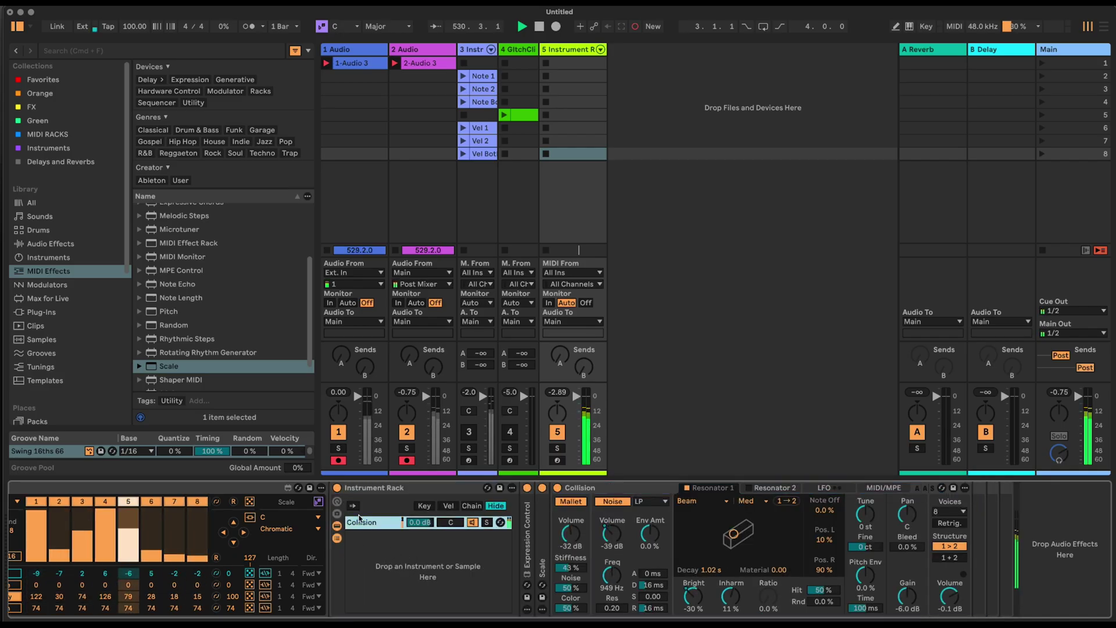
Add Operator to the Instrument Rack as a second chain below Collision.
left_click(70, 256)
scroll(211, 325, "down", 3)
scroll(209, 356, "down", 2)
left_click_drag(182, 274, 460, 523)
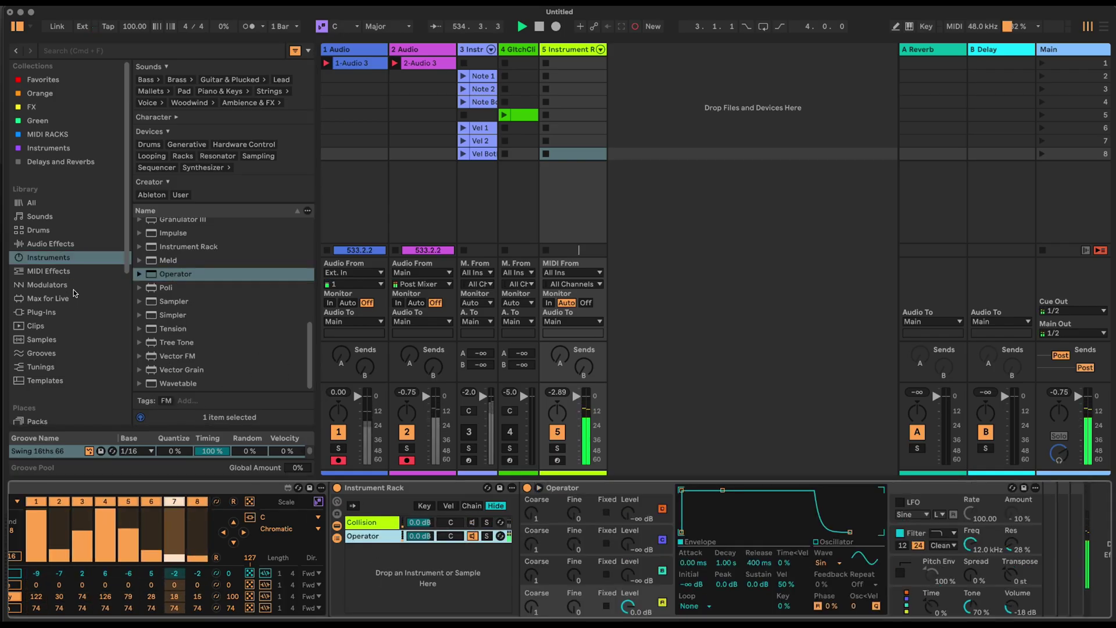
Insert a Scale device before Operator in its chain and set it to F Dorian.
left_click(52, 271)
left_click_drag(176, 366, 523, 500)
left_click(664, 516)
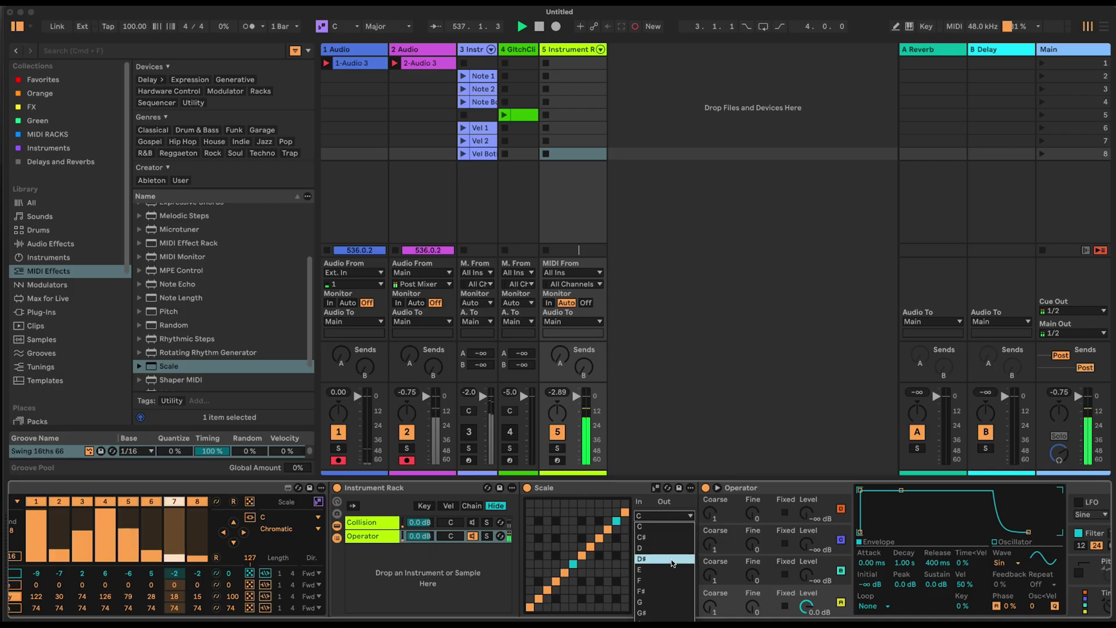
left_click(673, 564)
left_click(665, 527)
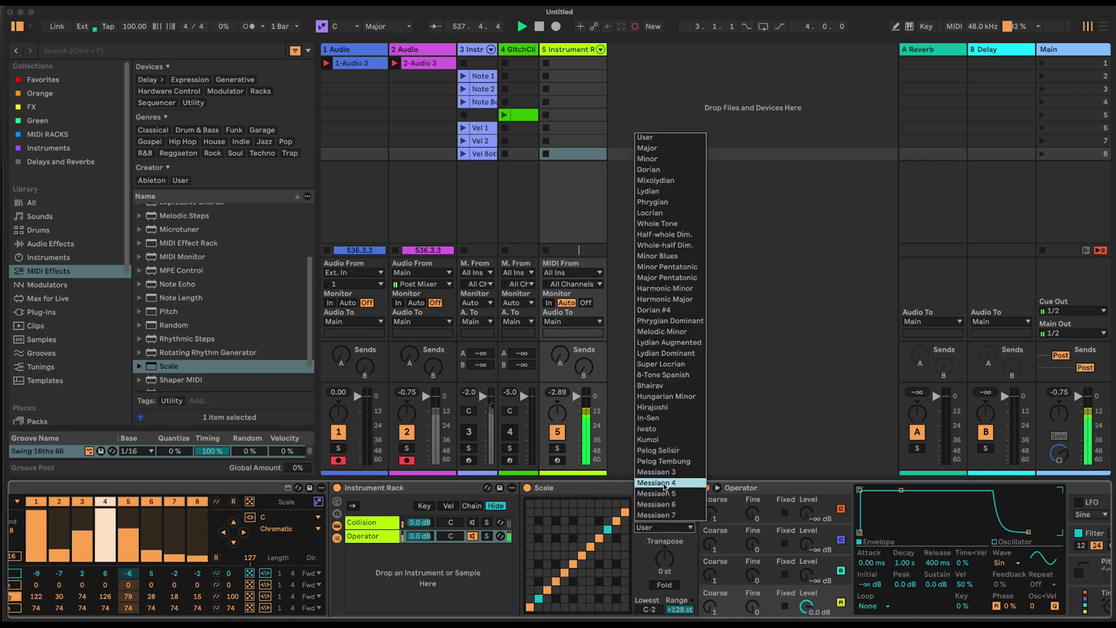
left_click(695, 314)
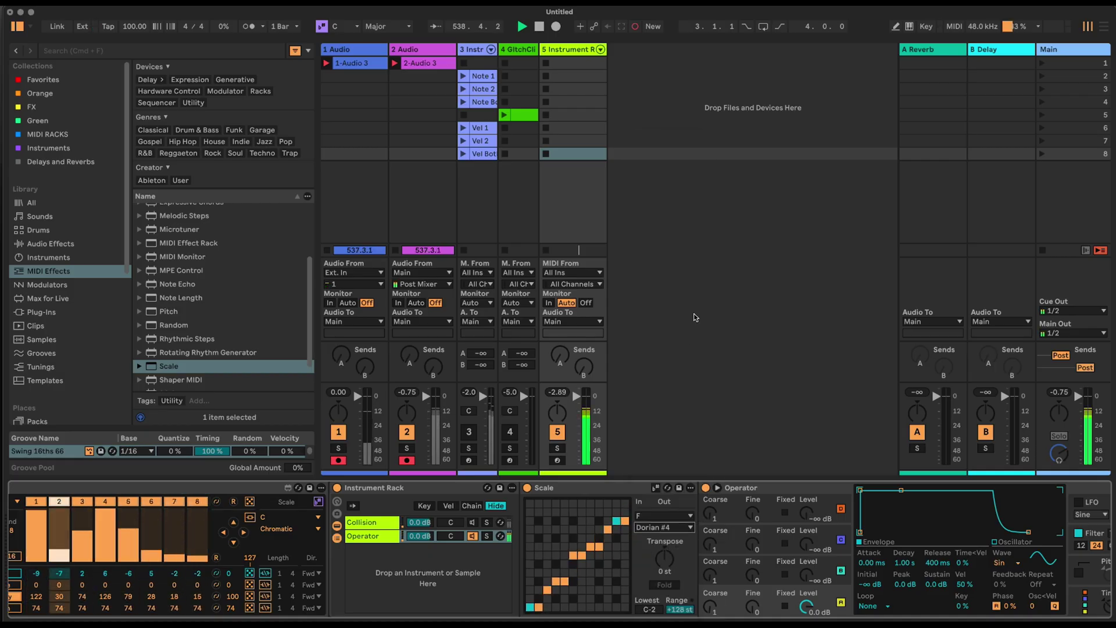
left_click(664, 527)
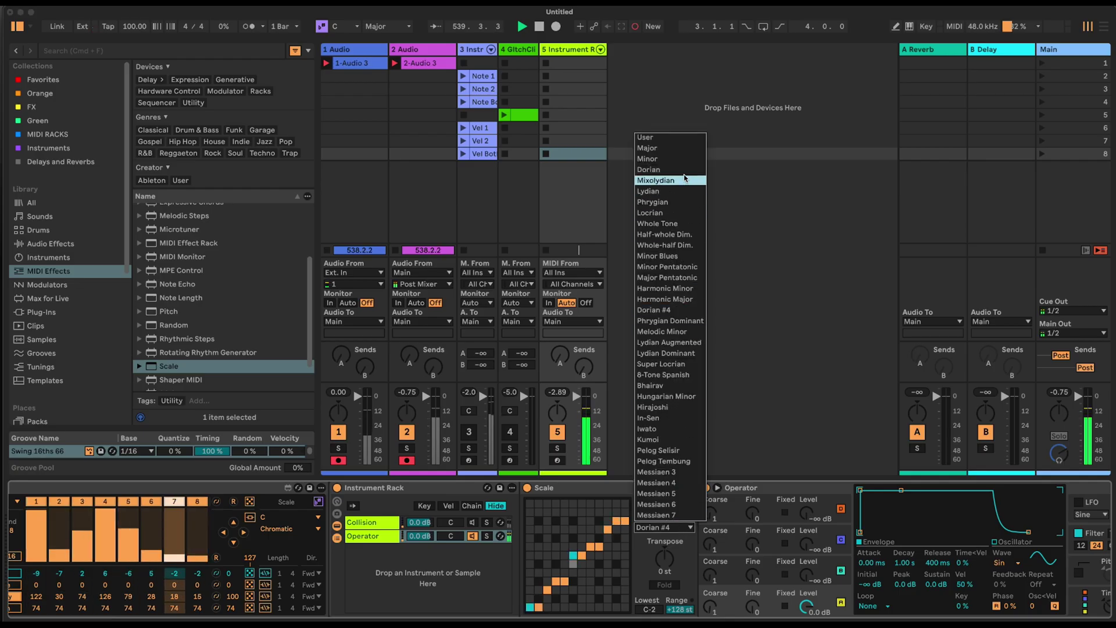
left_click(663, 169)
Limit the Operator chain's key zone in the rack so its upper end is at about C3.
left_click(433, 506)
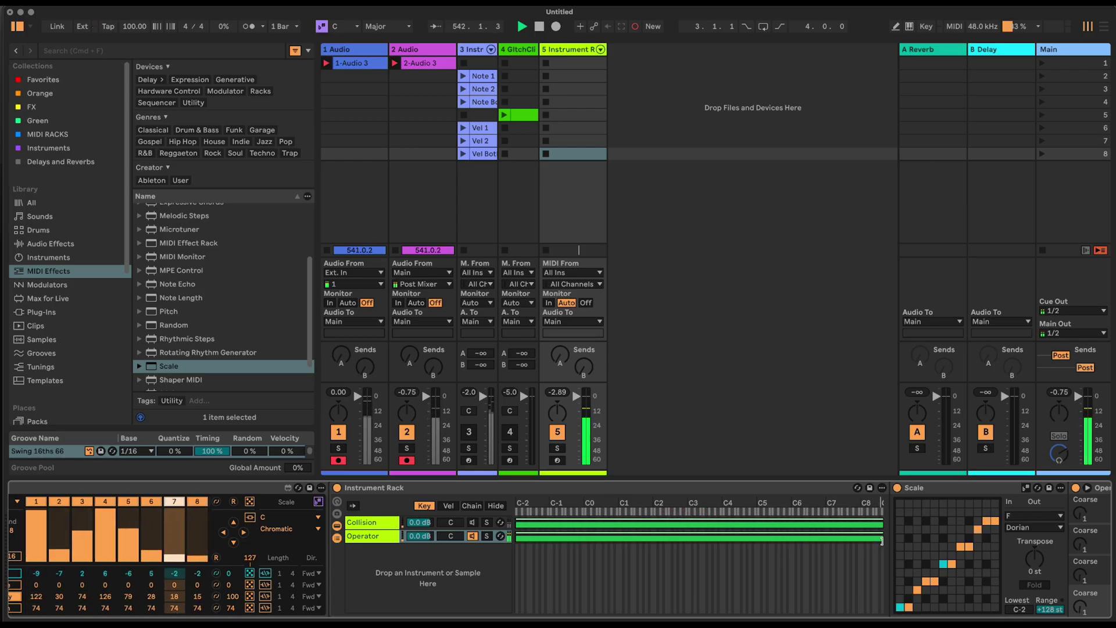
left_click_drag(790, 540, 688, 529)
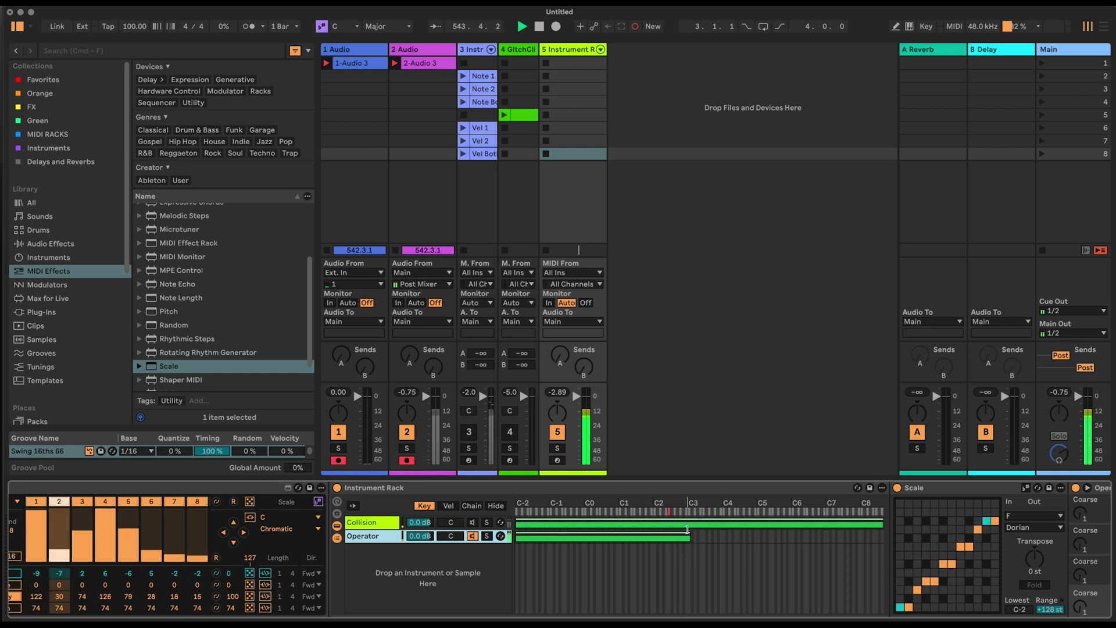
Collapse Operator's Scale device, and insert a Pitch device between it and Operator transposed by -24 st.
double_click(924, 488)
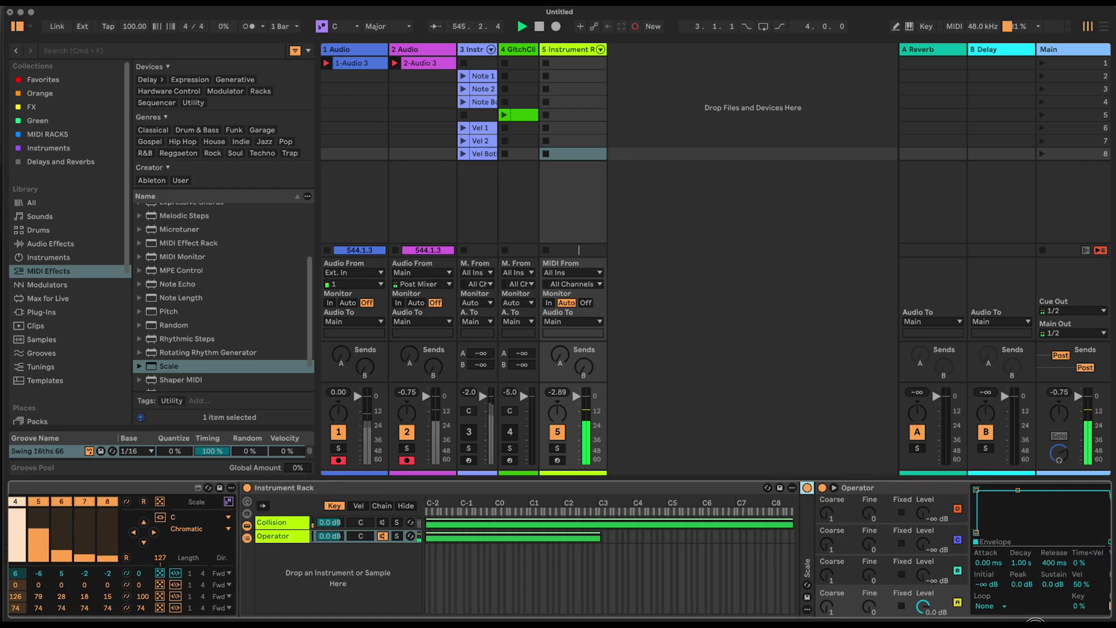
left_click(170, 313)
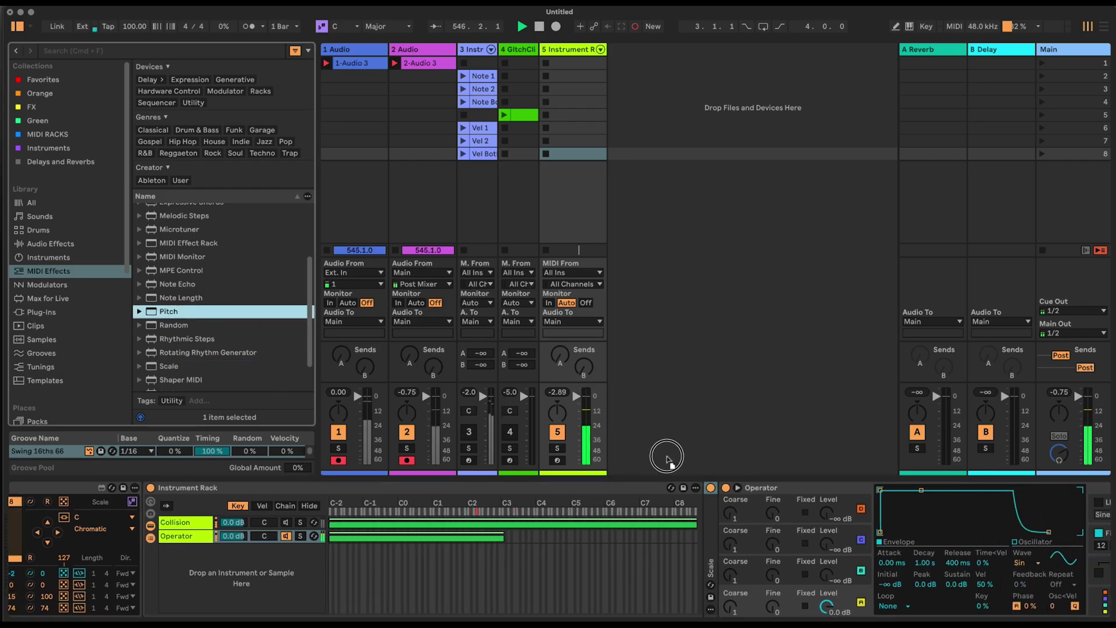
left_click_drag(722, 545, 724, 545)
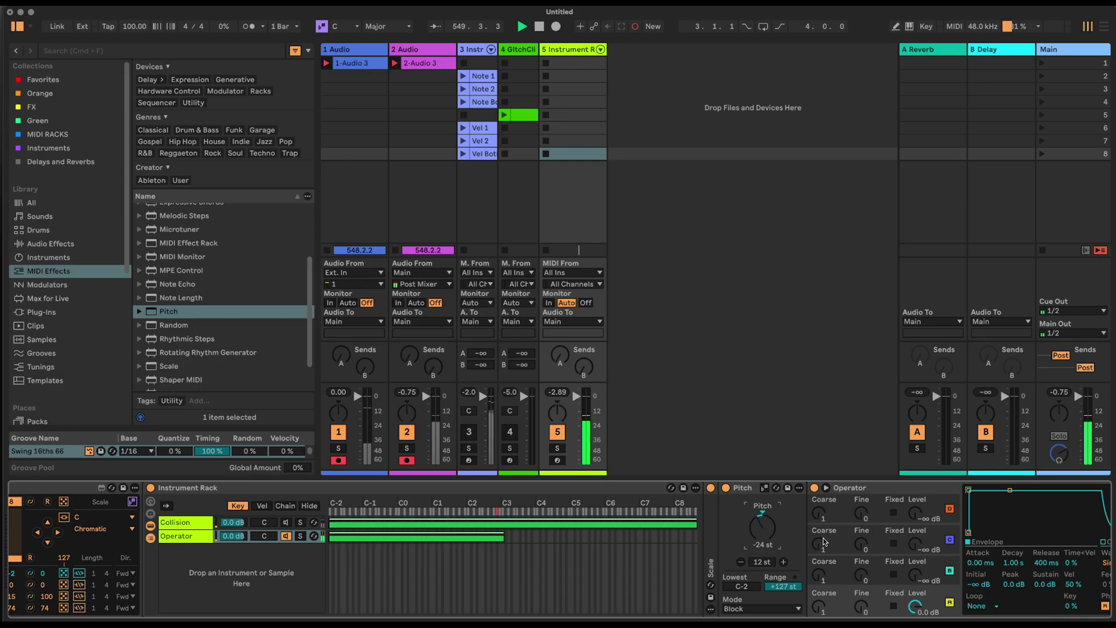
Set the Pitch device in the Operator chain to -12 st and limit Operator to 1 voice.
scroll(766, 527, "up", 12)
scroll(846, 575, "right", 8)
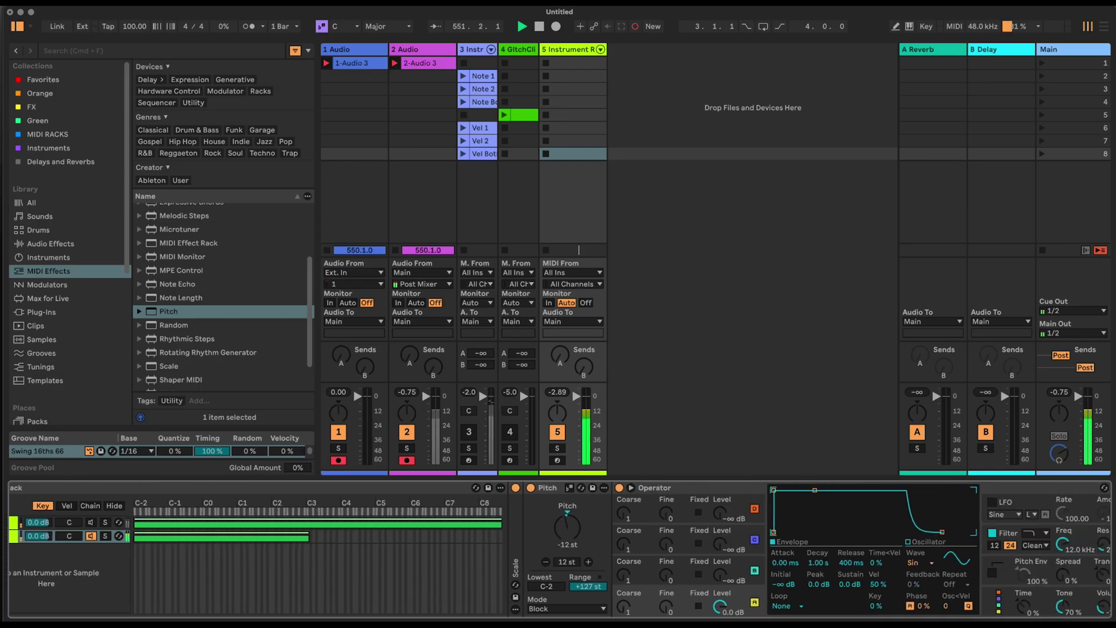
left_click(927, 599)
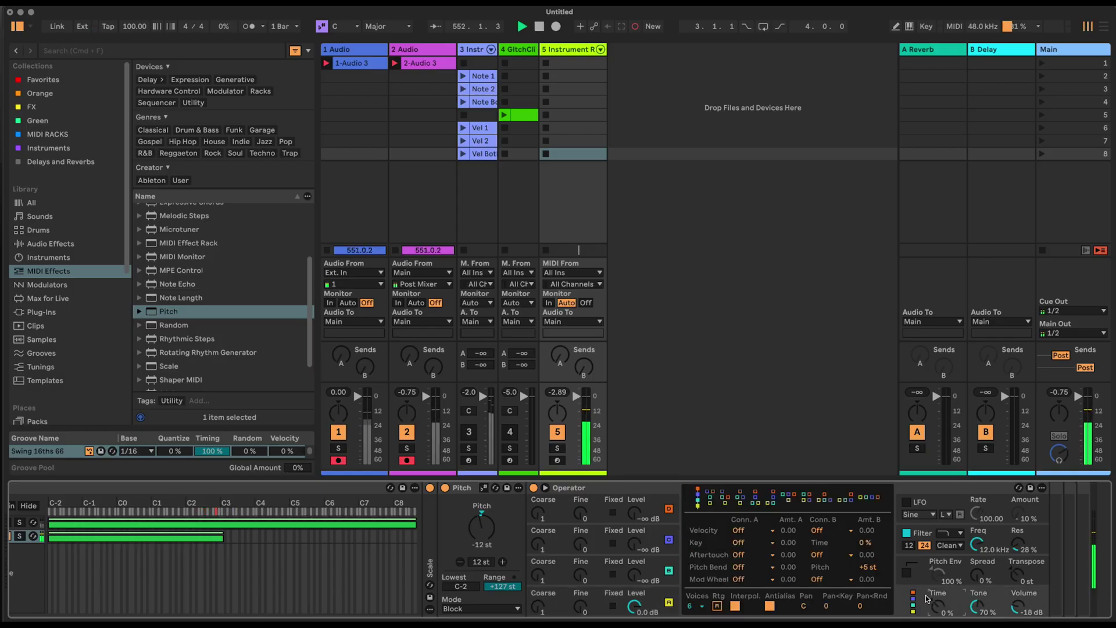
left_click(694, 606)
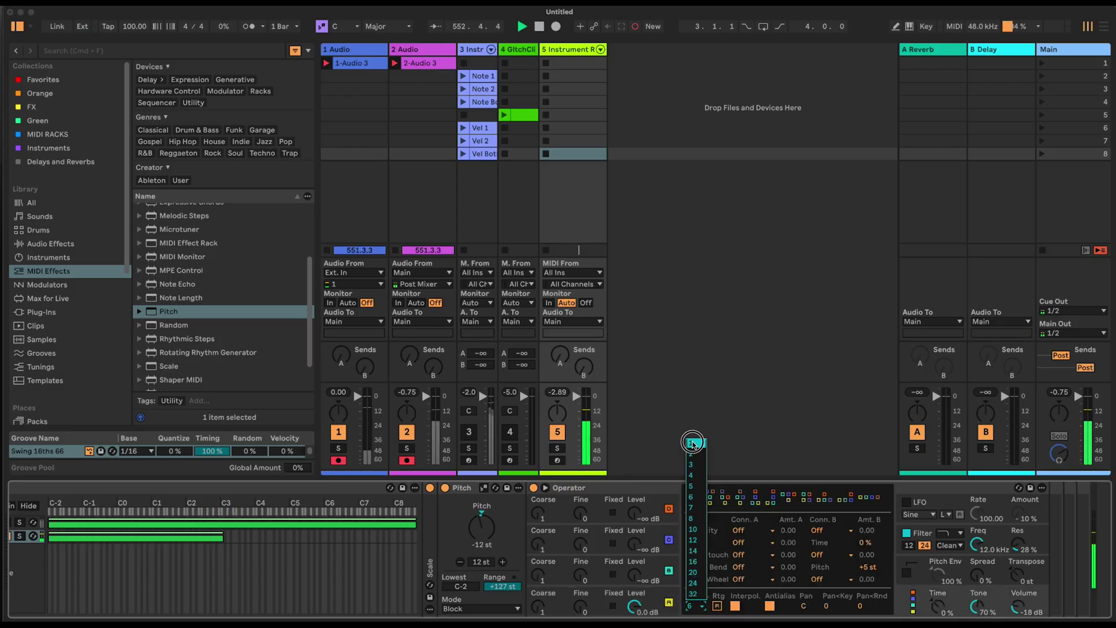
key("Return")
Set Operator's oscillator envelope to a 1.06 s release and a 0.61 ms attack.
left_click(668, 599)
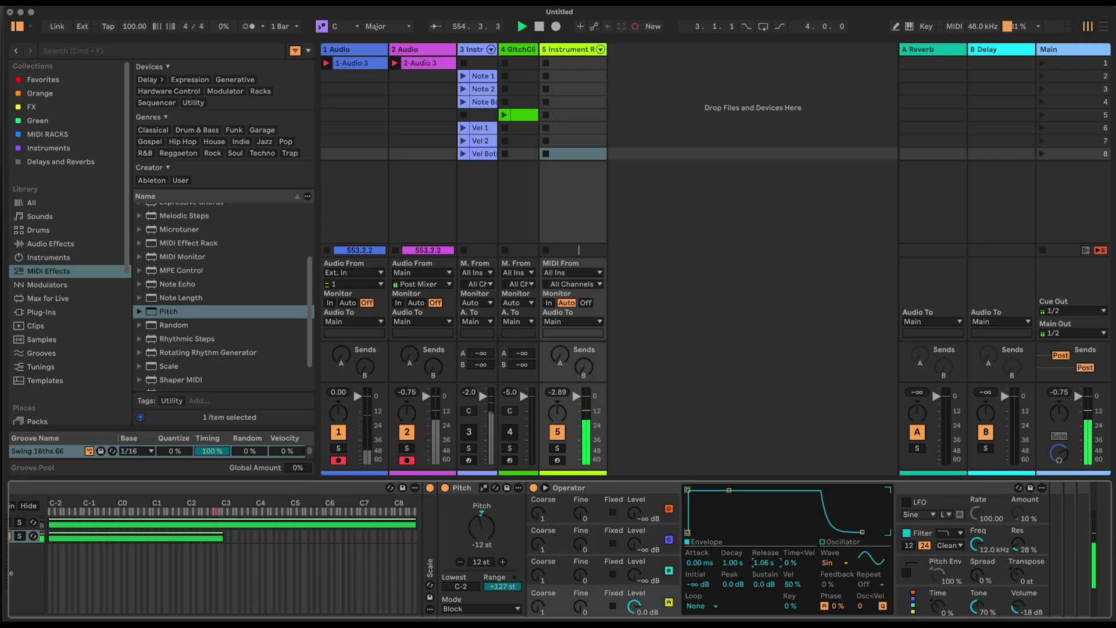
left_click_drag(690, 566, 690, 557)
Reactivate the Collision chain and shorten the Operator chain's key zone to end about midway between C2 and C3.
scroll(493, 552, "left", 8)
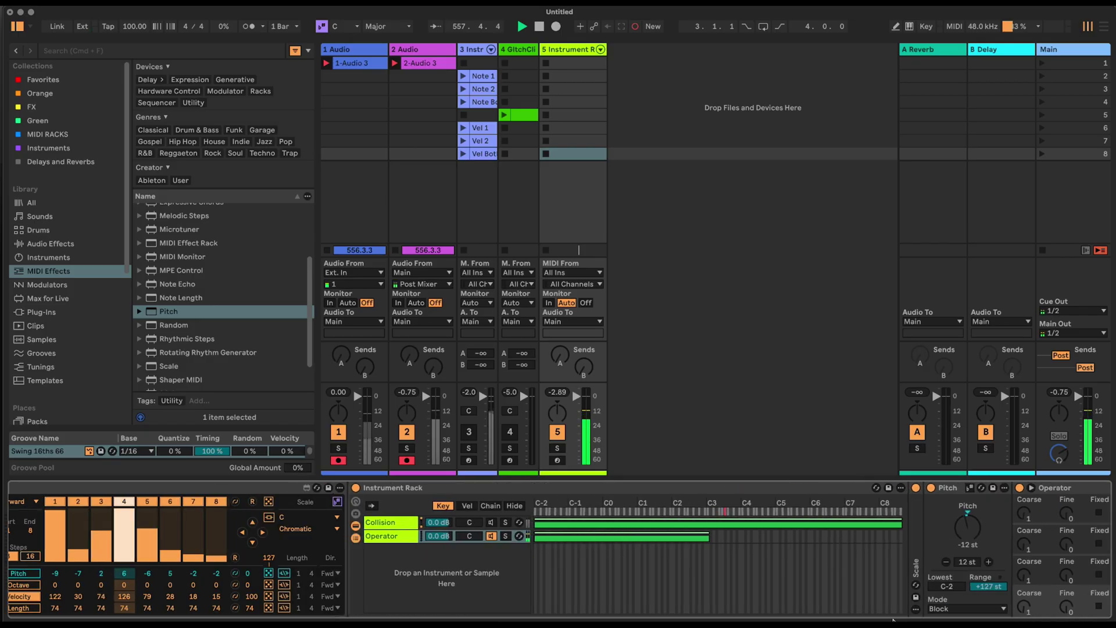
left_click(493, 522)
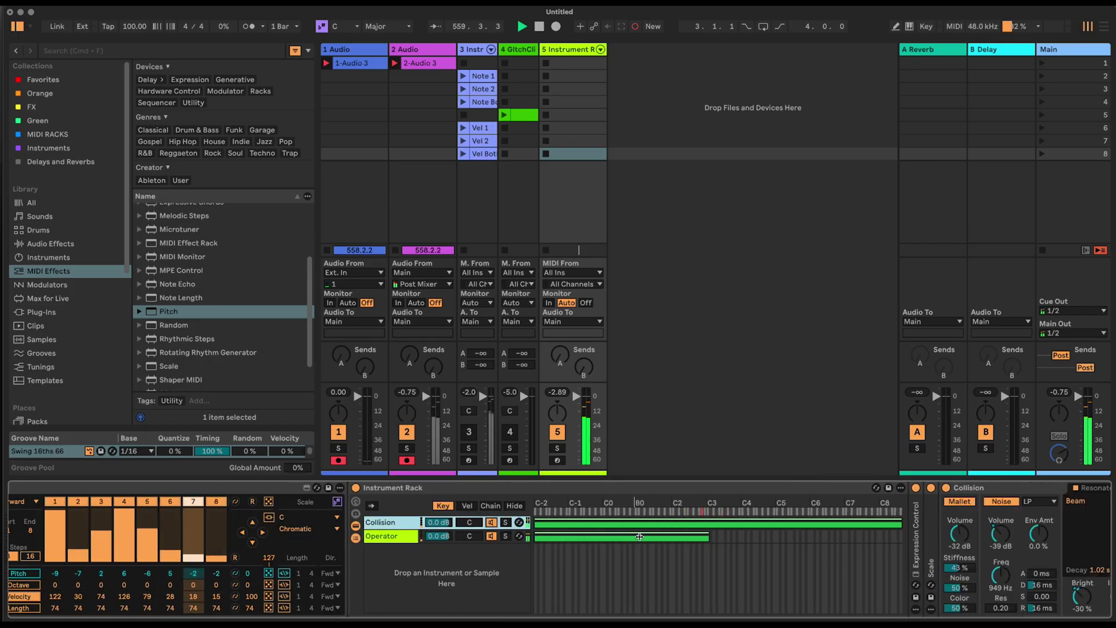
left_click(708, 538)
left_click_drag(709, 538, 693, 536)
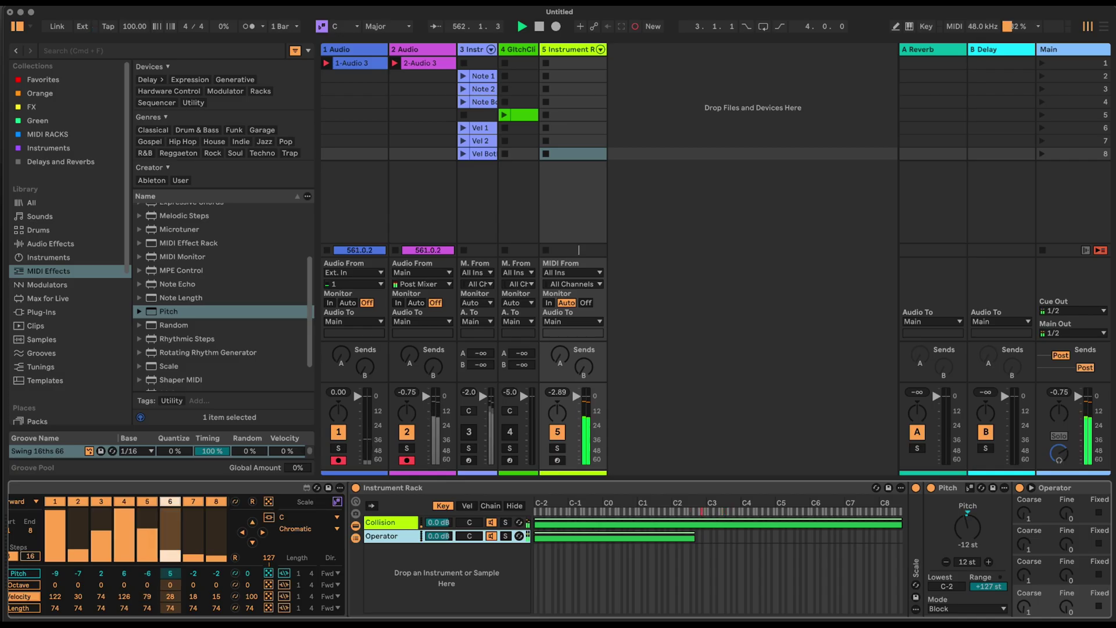
Randomize the SQ Sequencer's pitch steps and lower the Operator chain's volume to -5.2 dB.
scroll(994, 620, "left", 10)
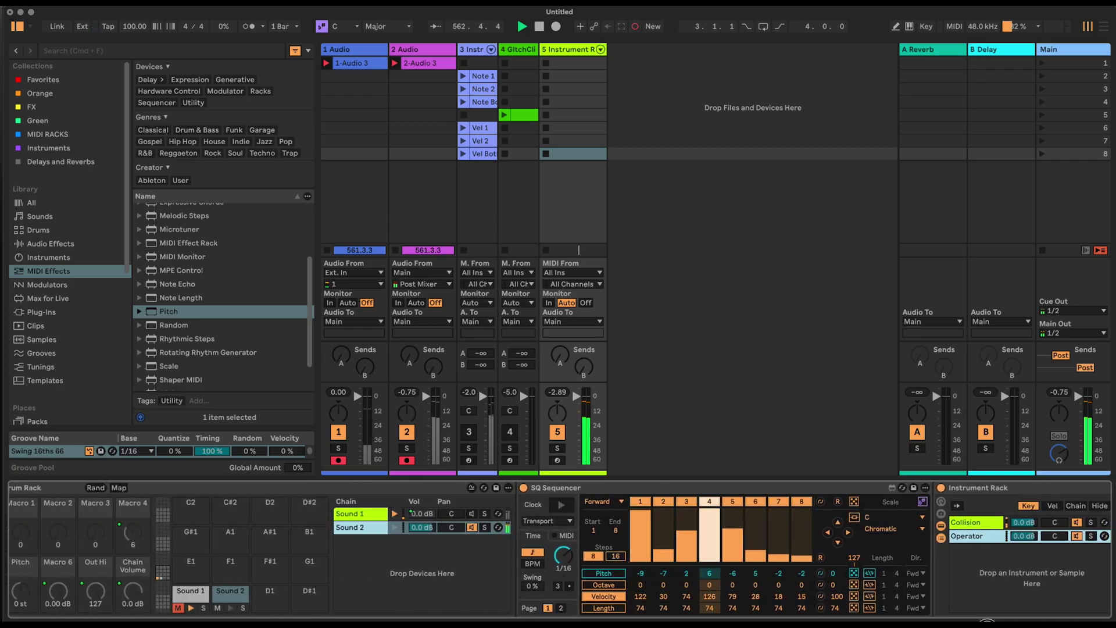
scroll(991, 620, "left", 5)
scroll(995, 620, "right", 15)
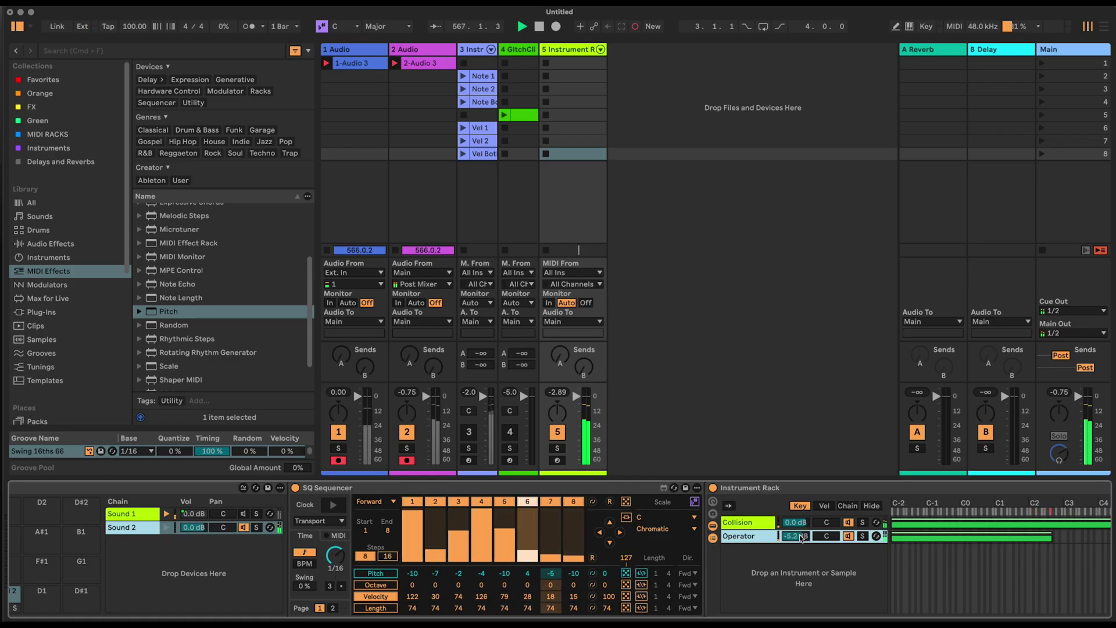
Raise the velocity amount of Operator's oscillator envelope to 89%.
scroll(1023, 618, "right", 5)
scroll(1023, 617, "right", 15)
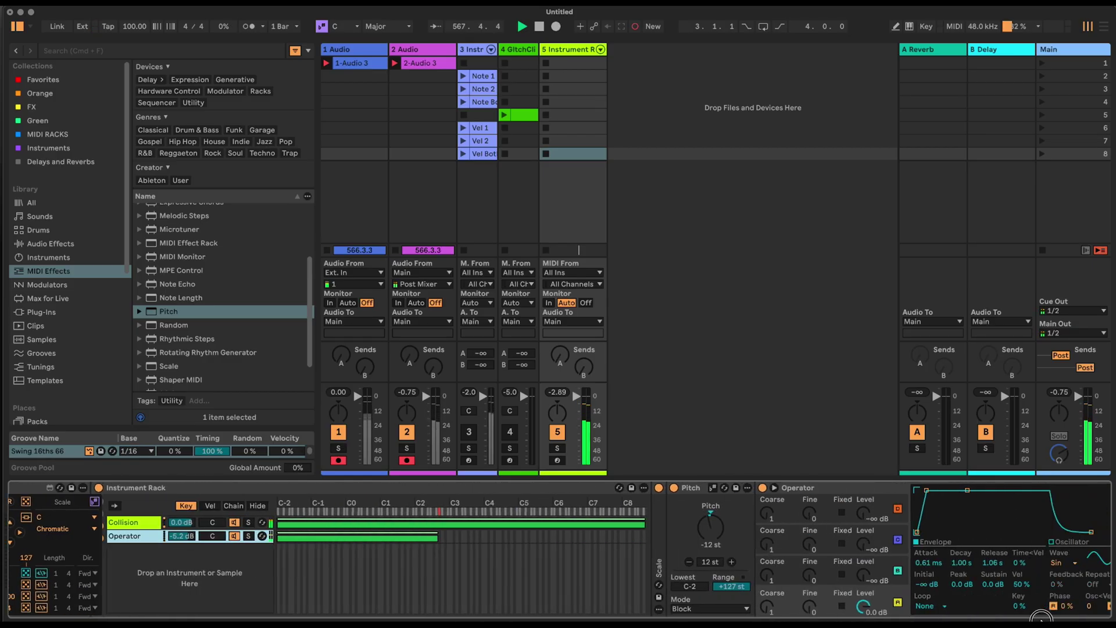
left_click_drag(906, 585, 905, 573)
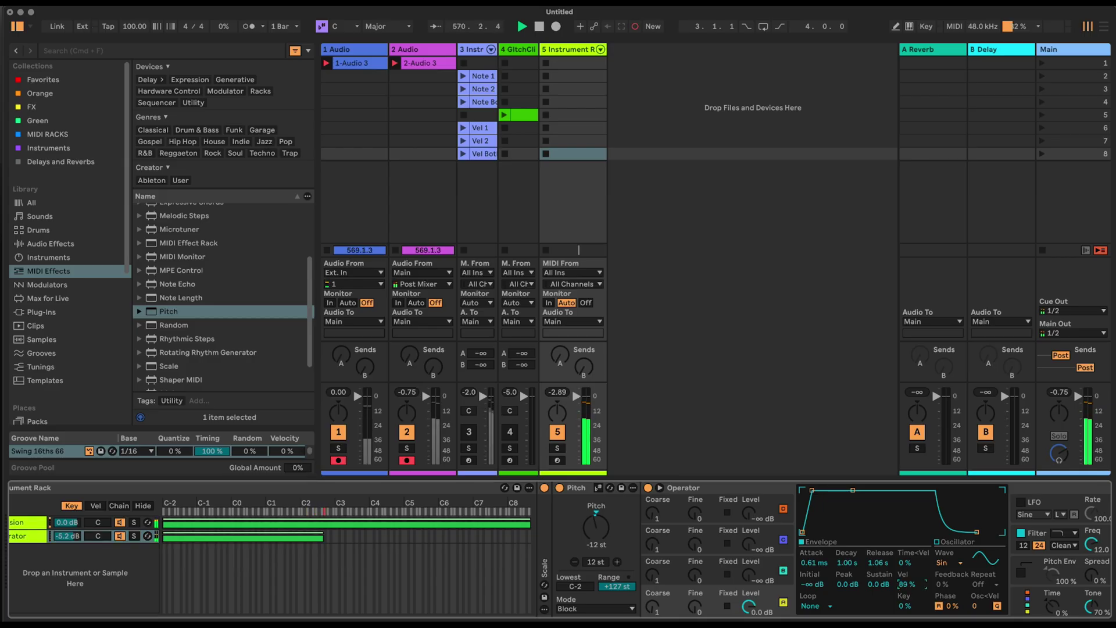
Randomize the Pitch row of the SQ Sequencer once more.
scroll(767, 578, "left", 15)
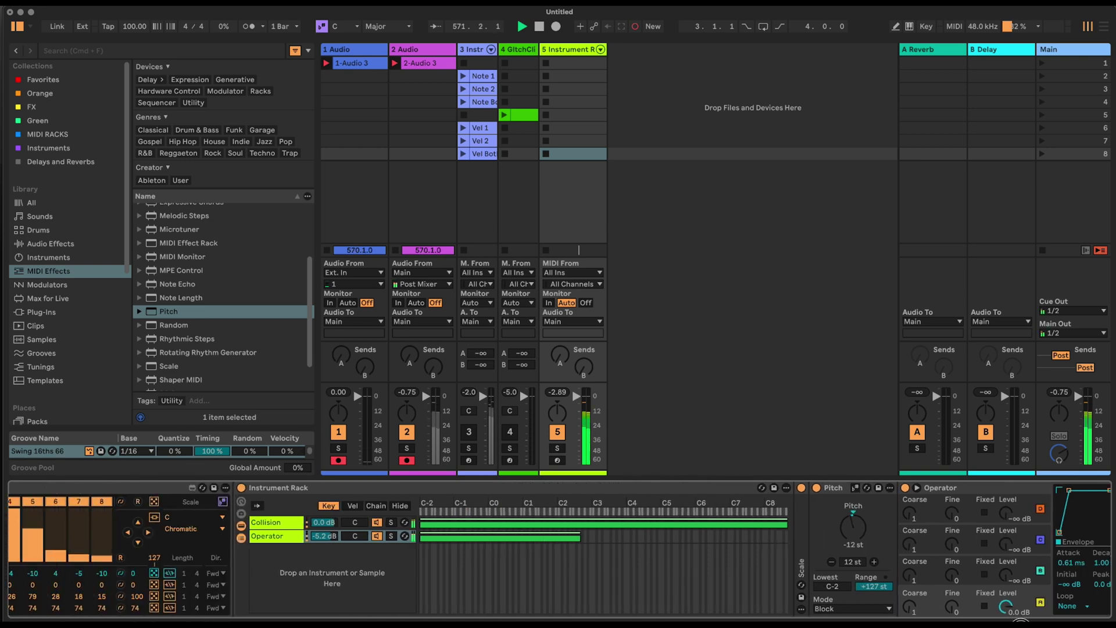
left_click(768, 574)
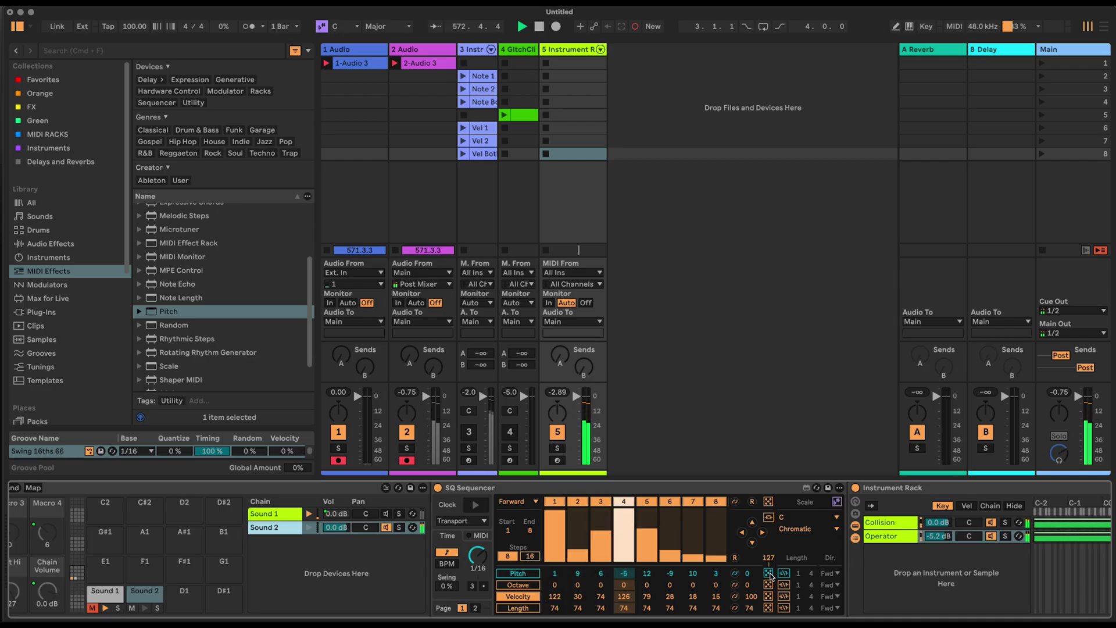
Find Hybrid Reverb among the audio effects and add it after Collision in the Collision chain.
scroll(811, 504, "right", 5)
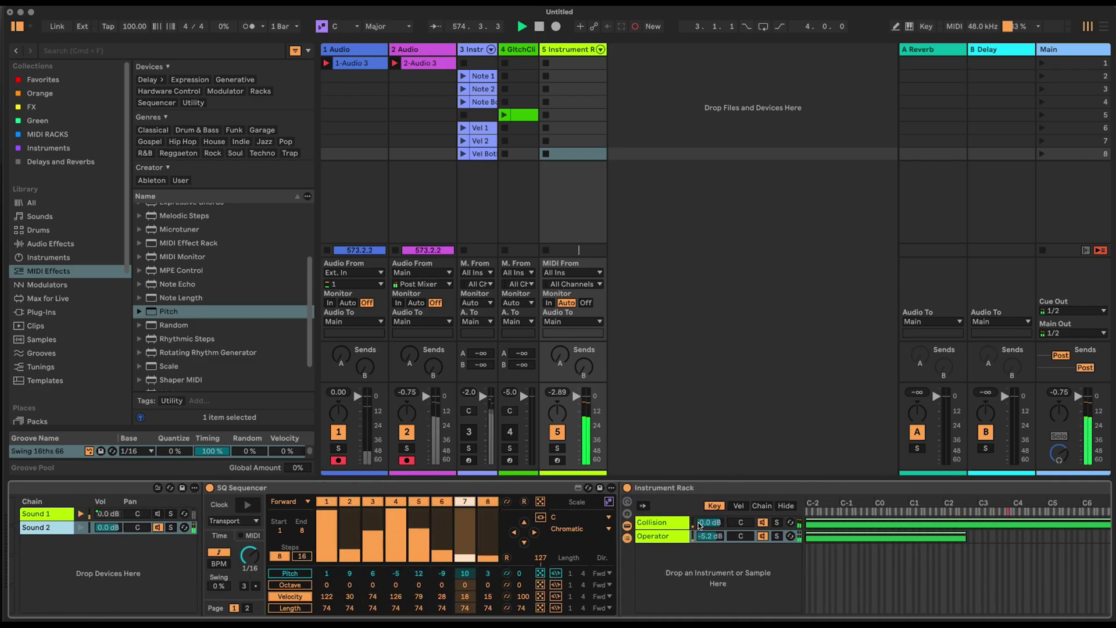
left_click(663, 523)
scroll(559, 550, "right", 10)
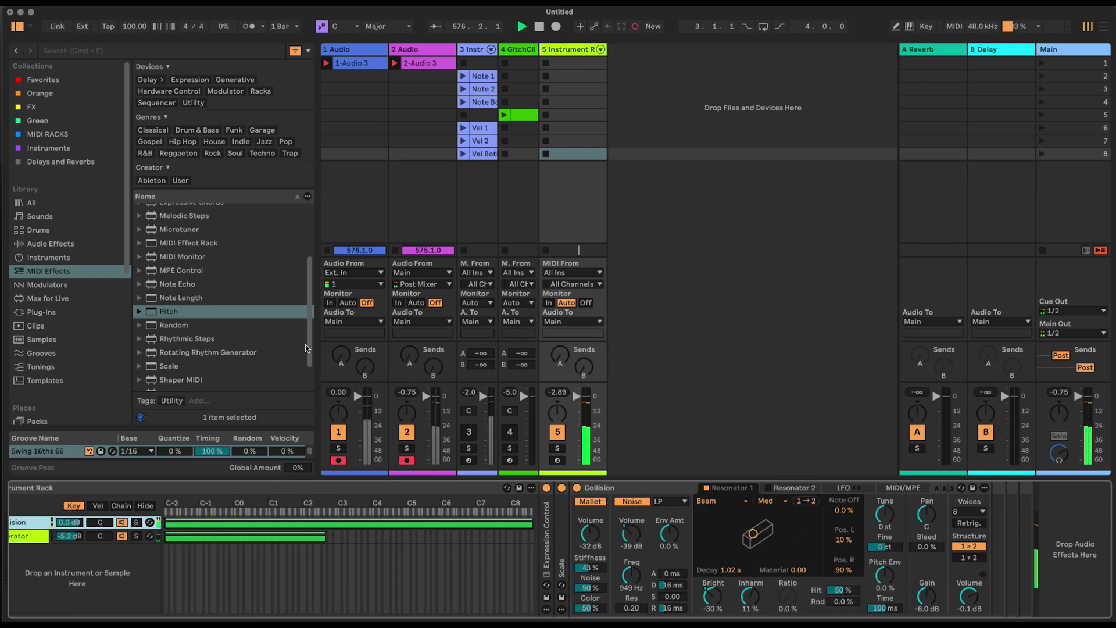
scroll(211, 322, "down", 3)
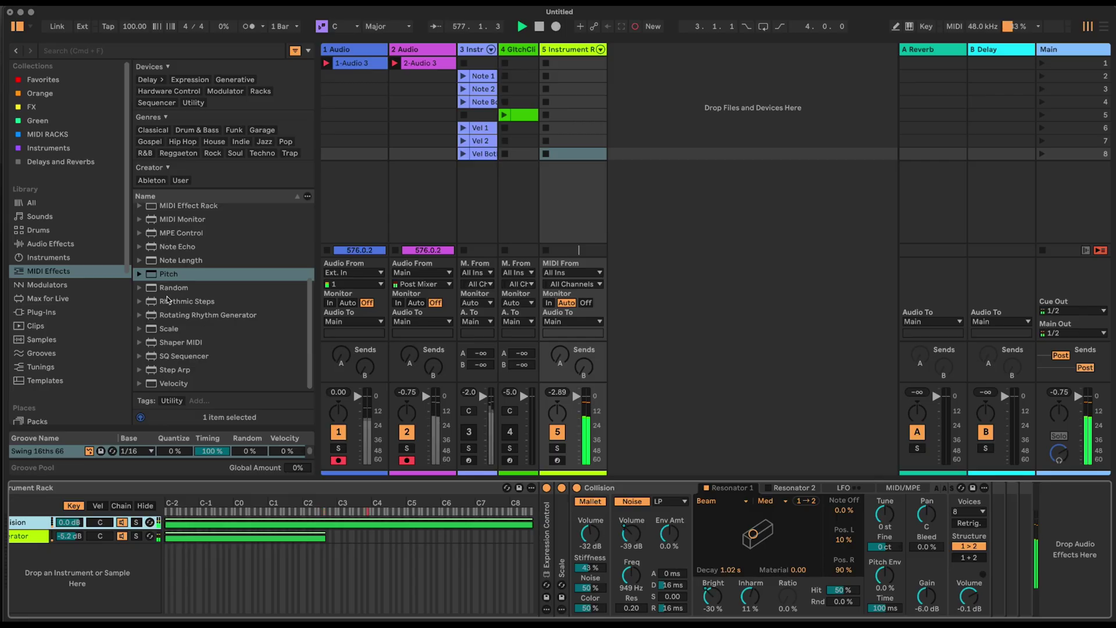
left_click(61, 243)
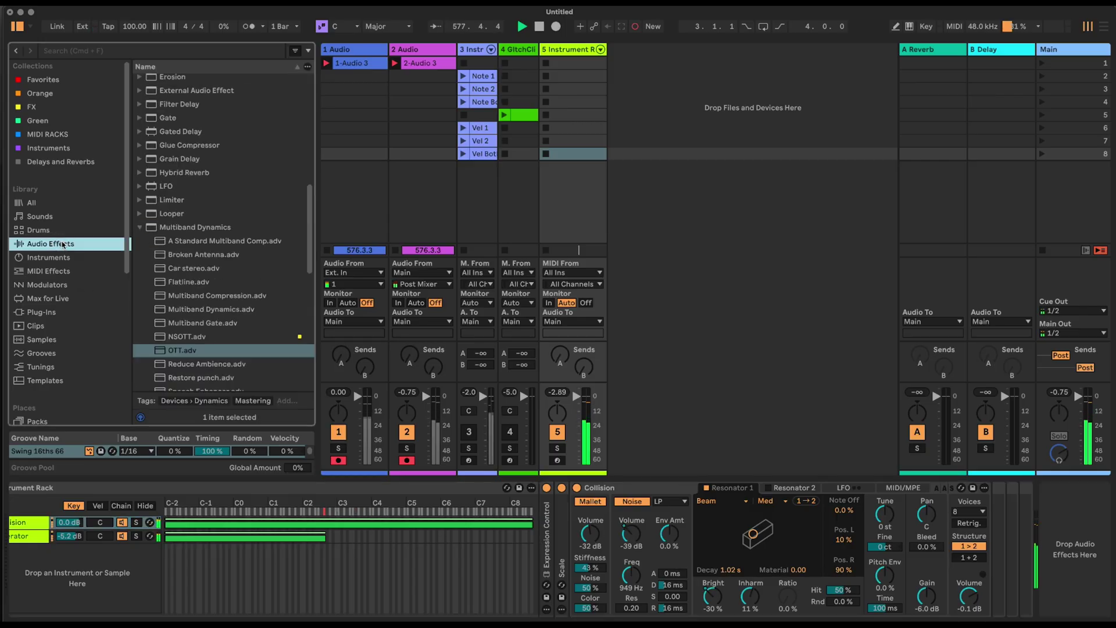
left_click(141, 228)
scroll(212, 260, "down", 6)
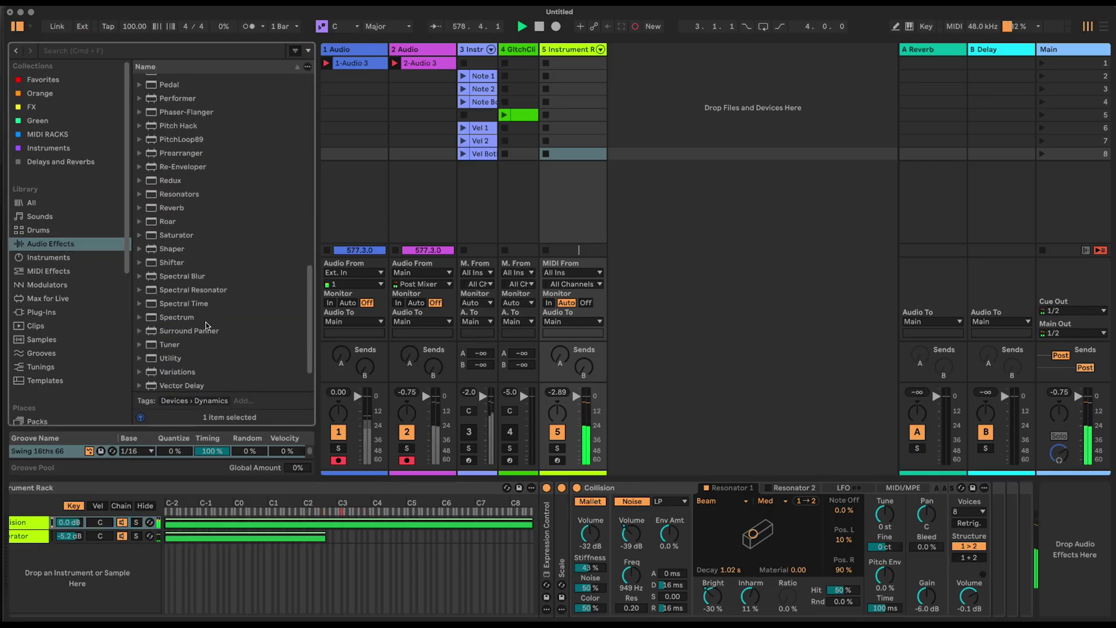
scroll(199, 278, "up", 15)
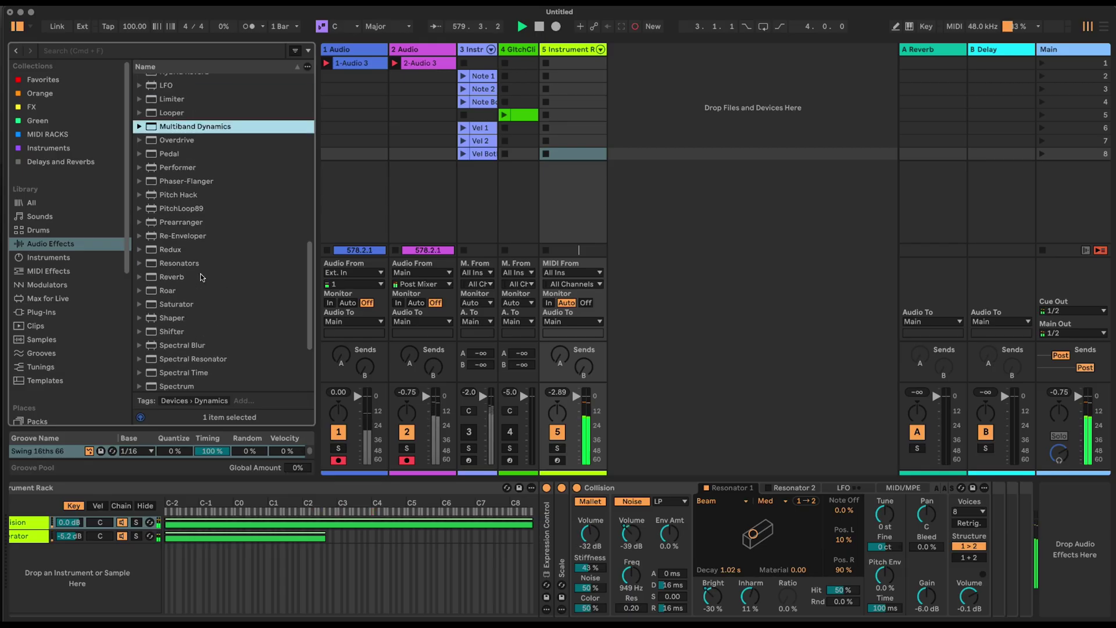
scroll(192, 262, "up", 3)
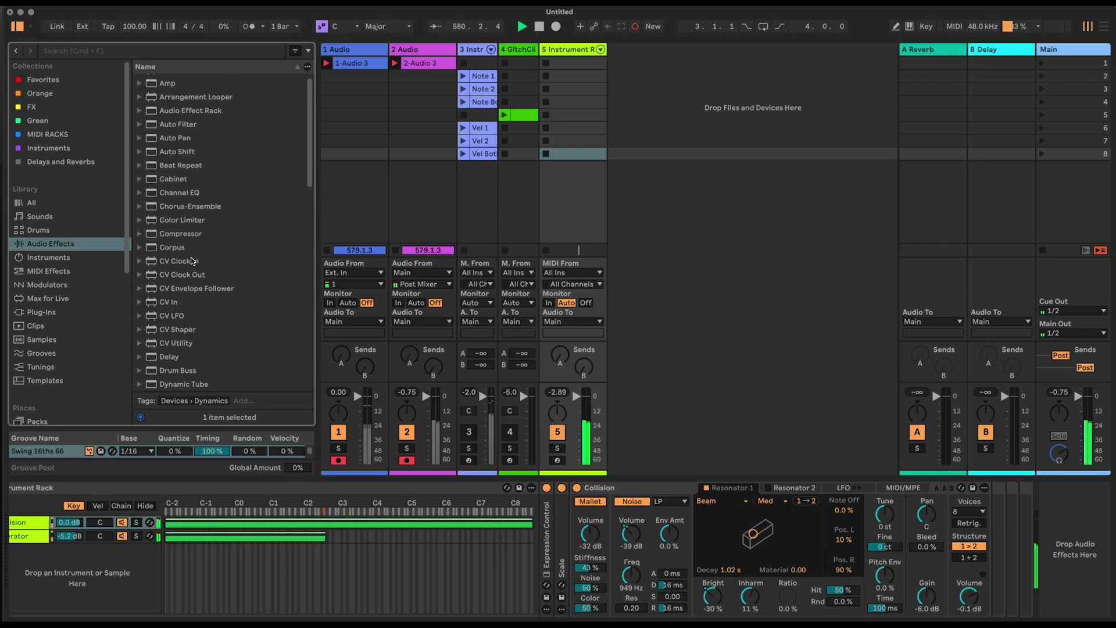
scroll(191, 260, "down", 8)
left_click(177, 333)
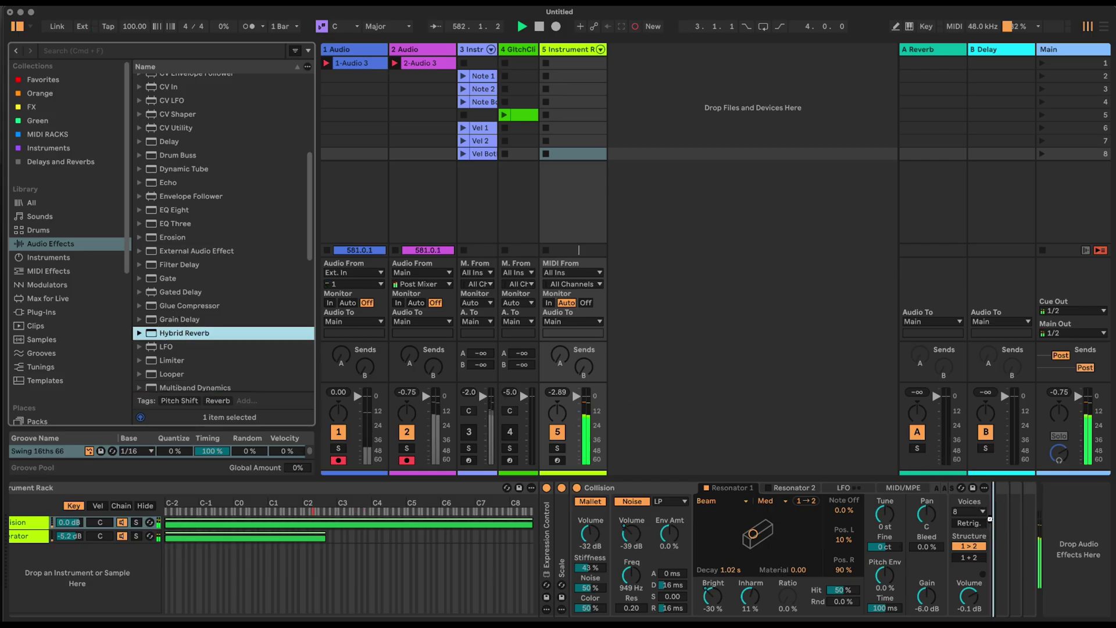
key("Return")
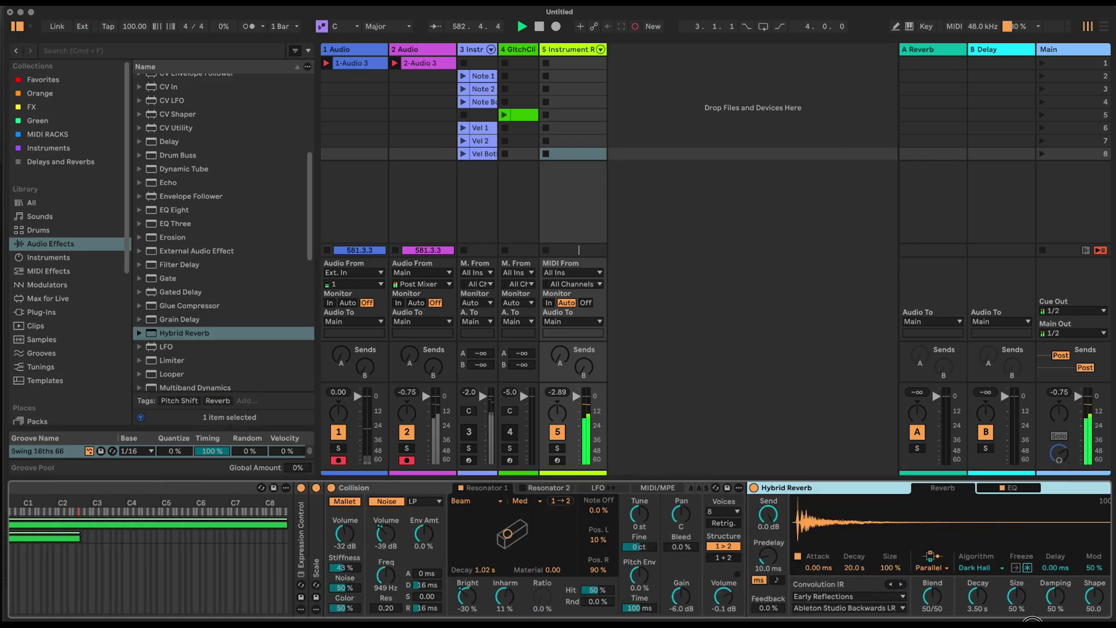
Configure Hybrid Reverb with 100% dry/wet, the Bigger Spaces convolution category and a 9.10 s impulse decay.
left_click_drag(970, 577, 969, 552)
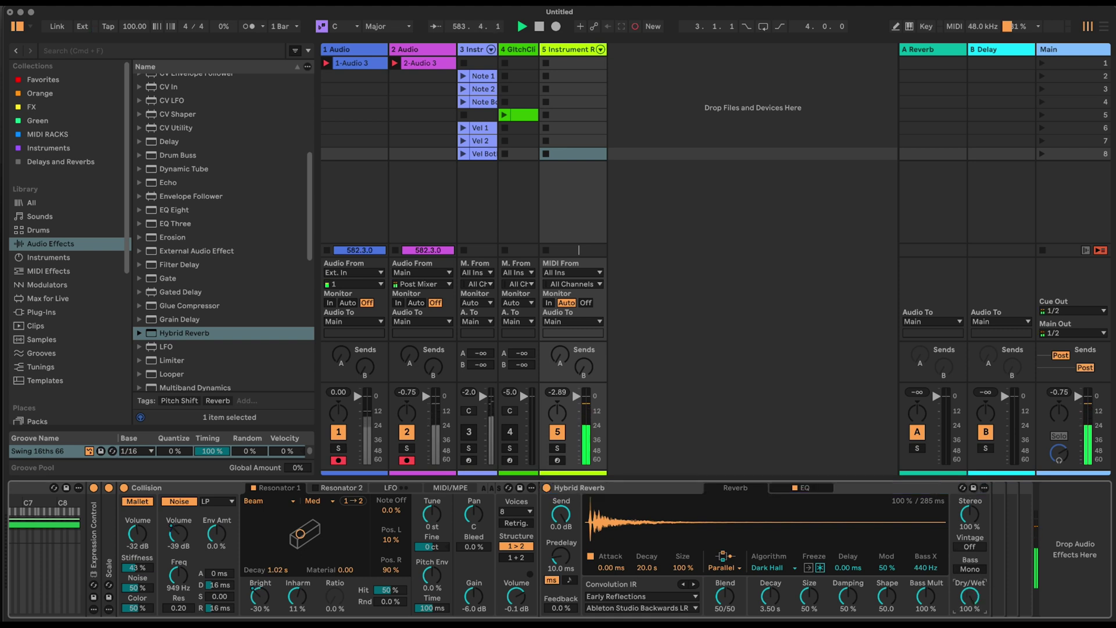
left_click(640, 597)
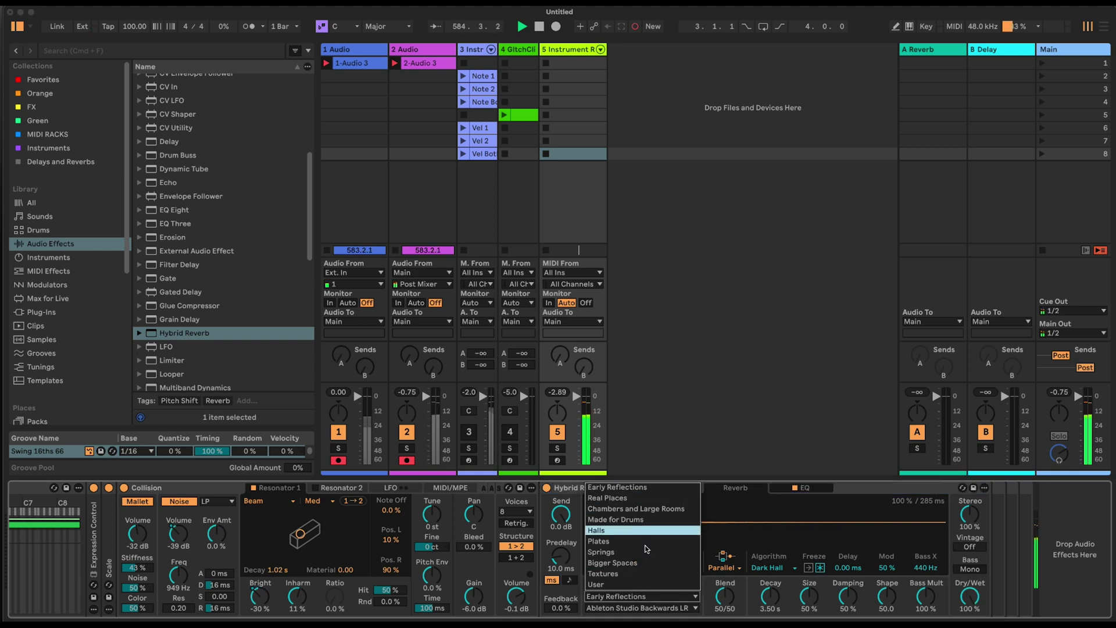
left_click(650, 562)
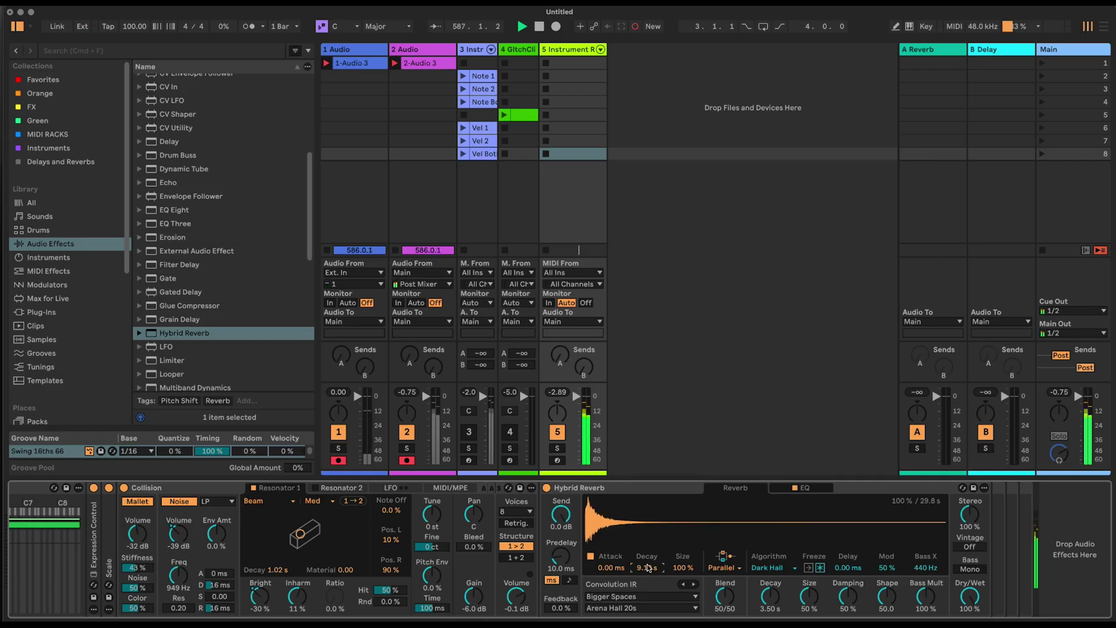
Insert a Utility between Collision and Hybrid Reverb, and group Utility and Hybrid Reverb into an Audio Effect Rack.
left_click(596, 488)
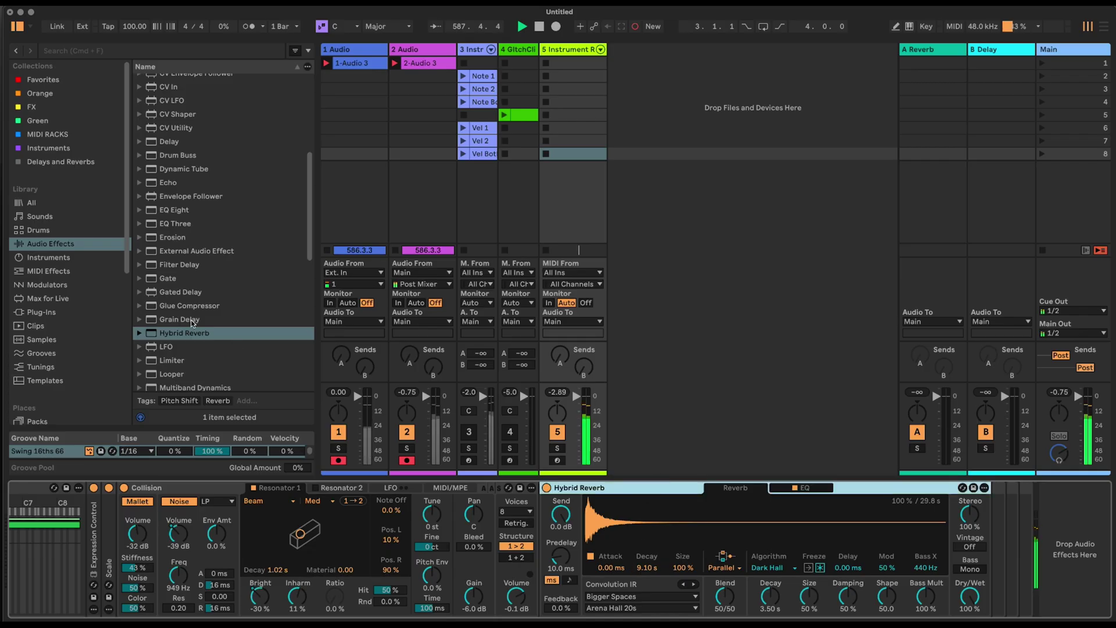
scroll(192, 324, "down", 10)
left_click_drag(177, 321, 541, 499)
left_click(685, 492)
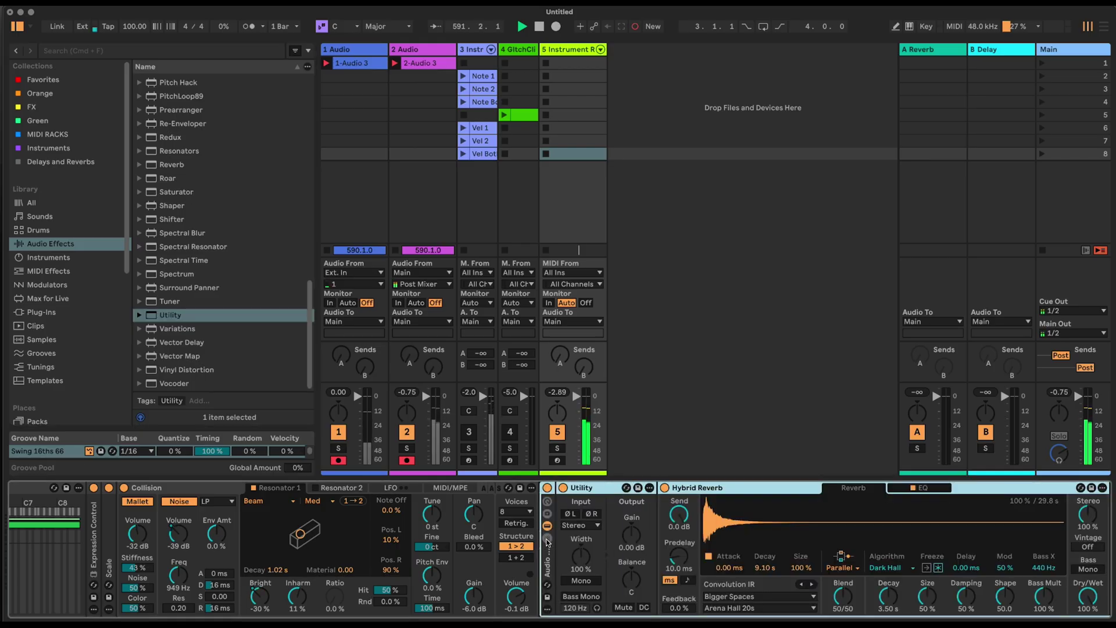
Show the Audio Effect Rack's chain list and create a second, empty chain for the dry signal.
left_click(547, 539)
right_click(622, 571)
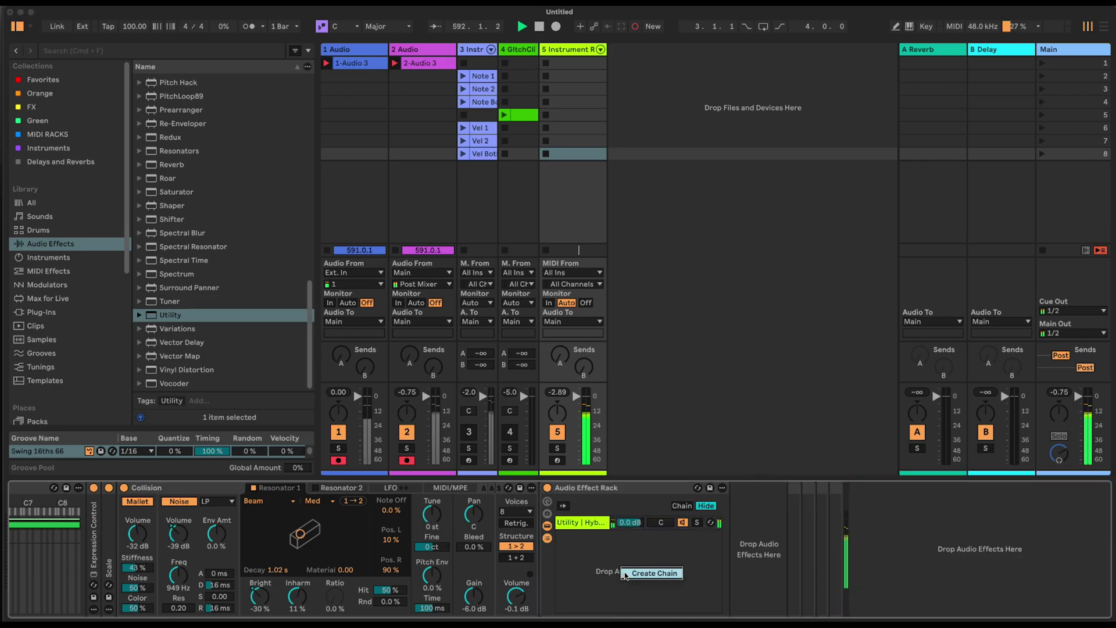
key("Return")
Set the Utility gain in the reverb chain to -inf dB and map it to Macro 1.
left_click(721, 529)
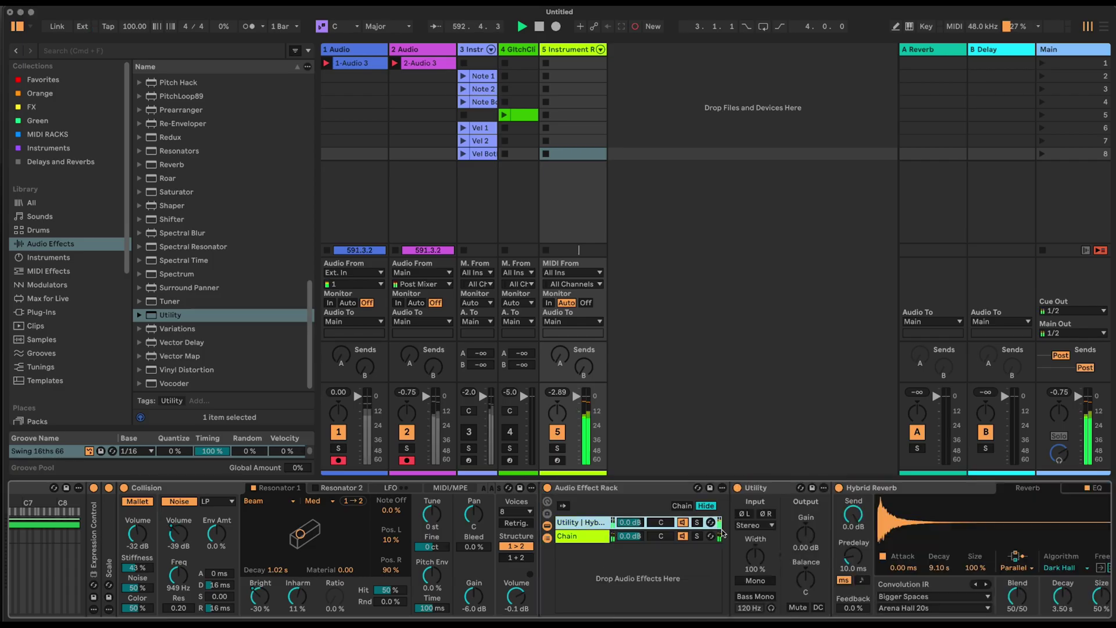
left_click_drag(796, 532, 797, 561)
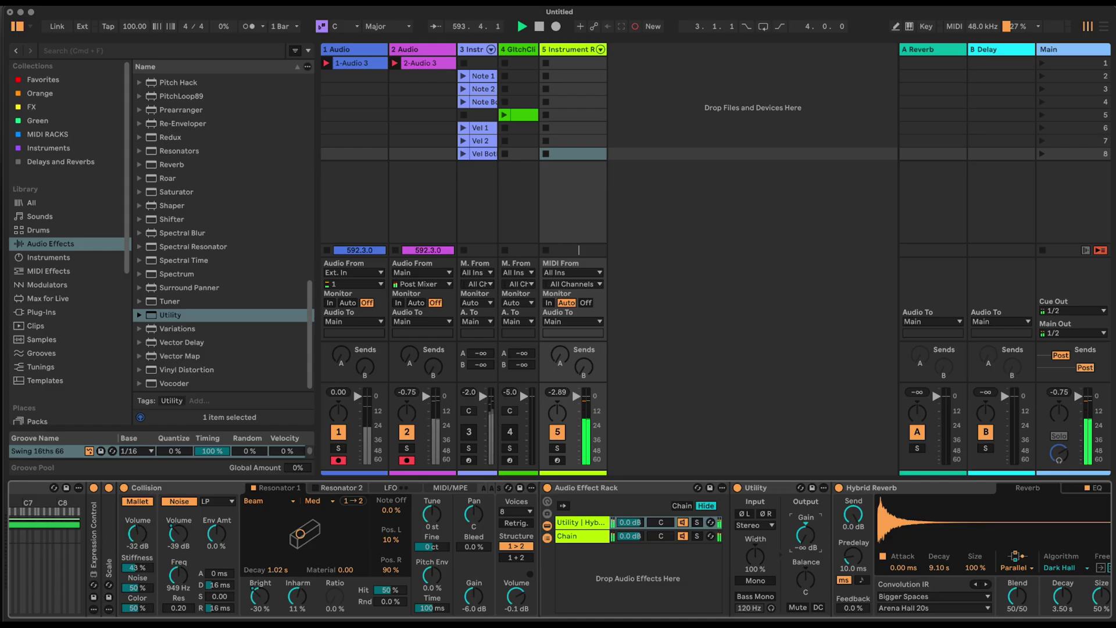
right_click(806, 538)
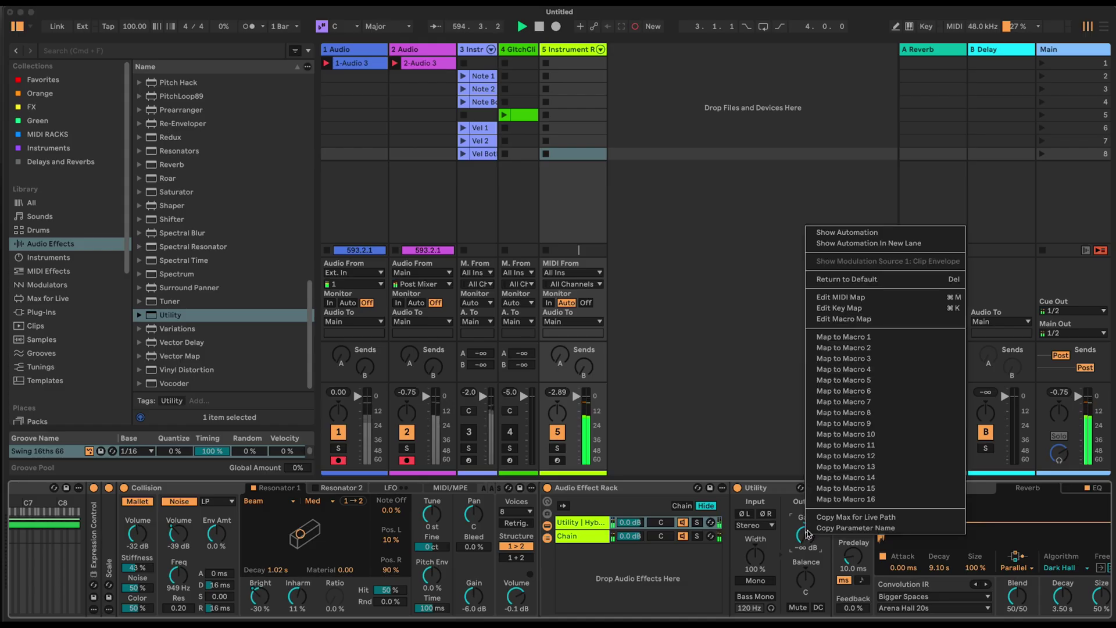
left_click(831, 338)
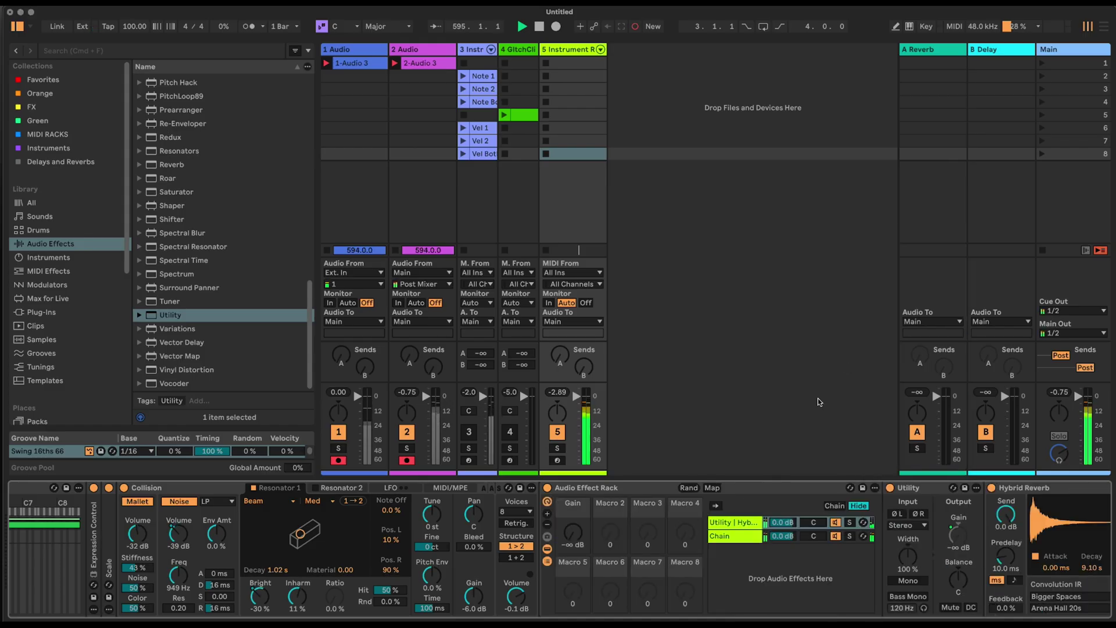
Set the Gain macro mapping's maximum to 0 dB, leave mapping mode and turn the macro down to -inf dB.
left_click(712, 489)
left_click(375, 79)
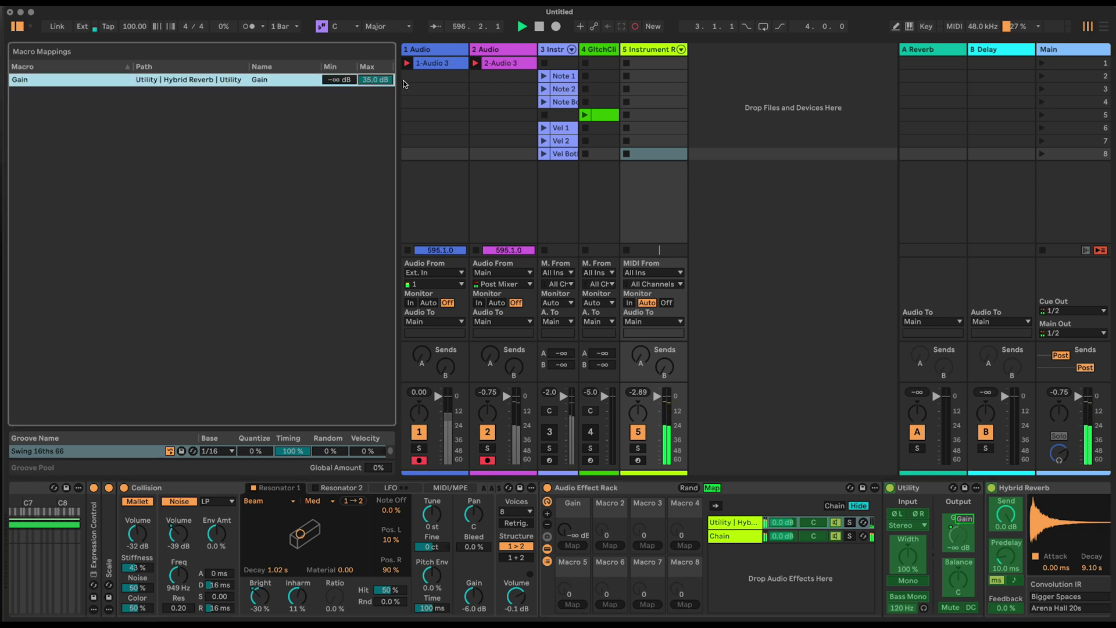
type("0")
key("Return")
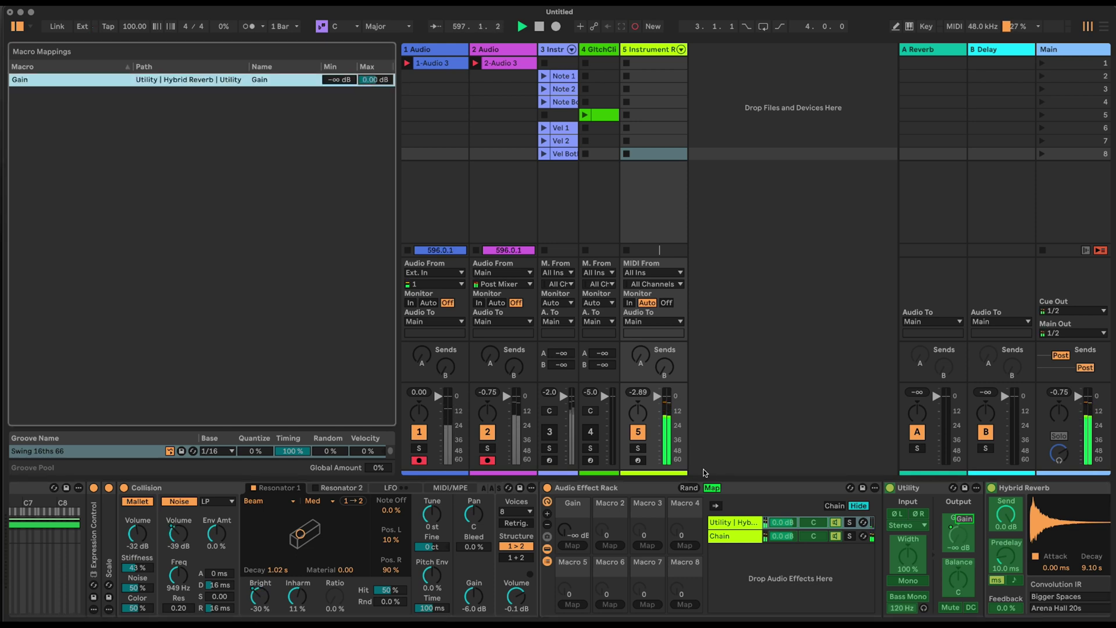
left_click(712, 488)
left_click_drag(573, 531, 572, 559)
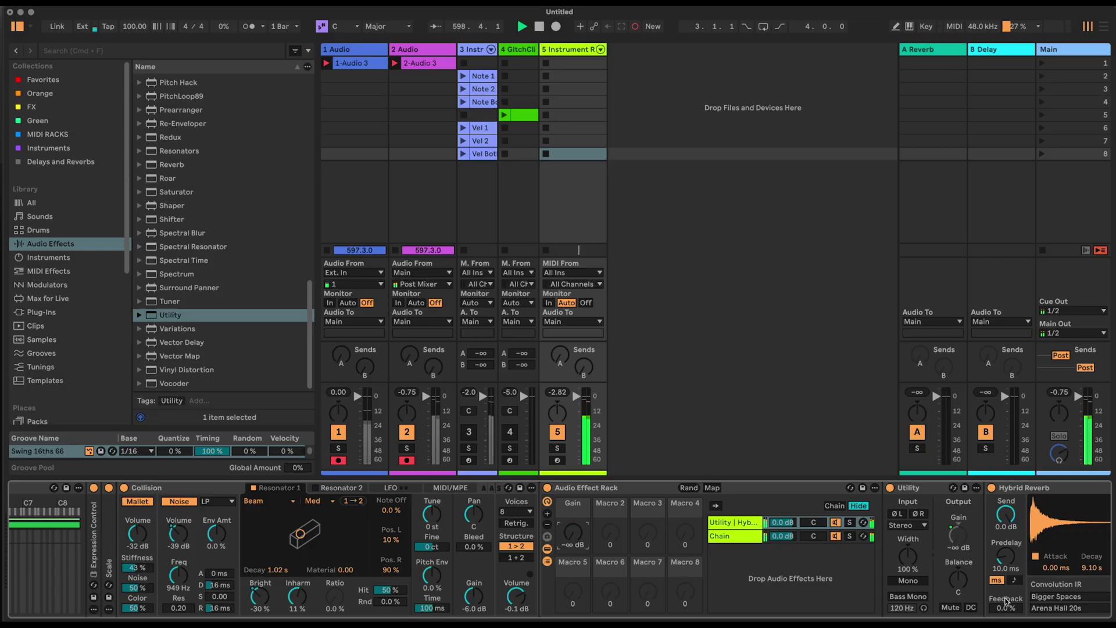
Map the Audio Effect Rack's Gain macro to Macro 1 of the Instrument Rack that holds the Collision chain.
scroll(949, 594, "left", 5)
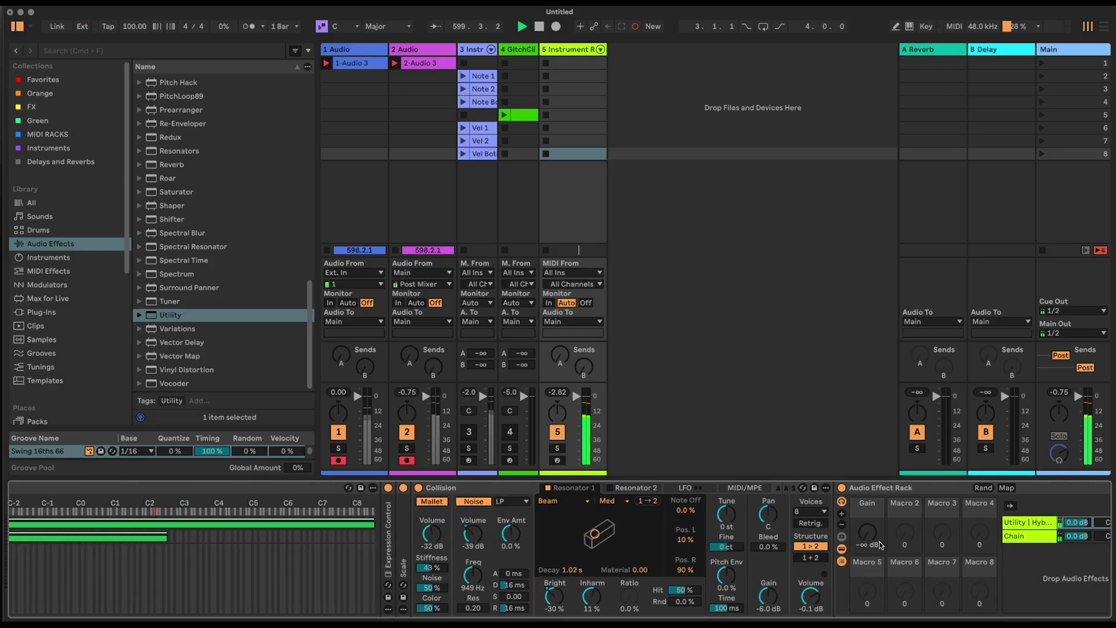
right_click(869, 533)
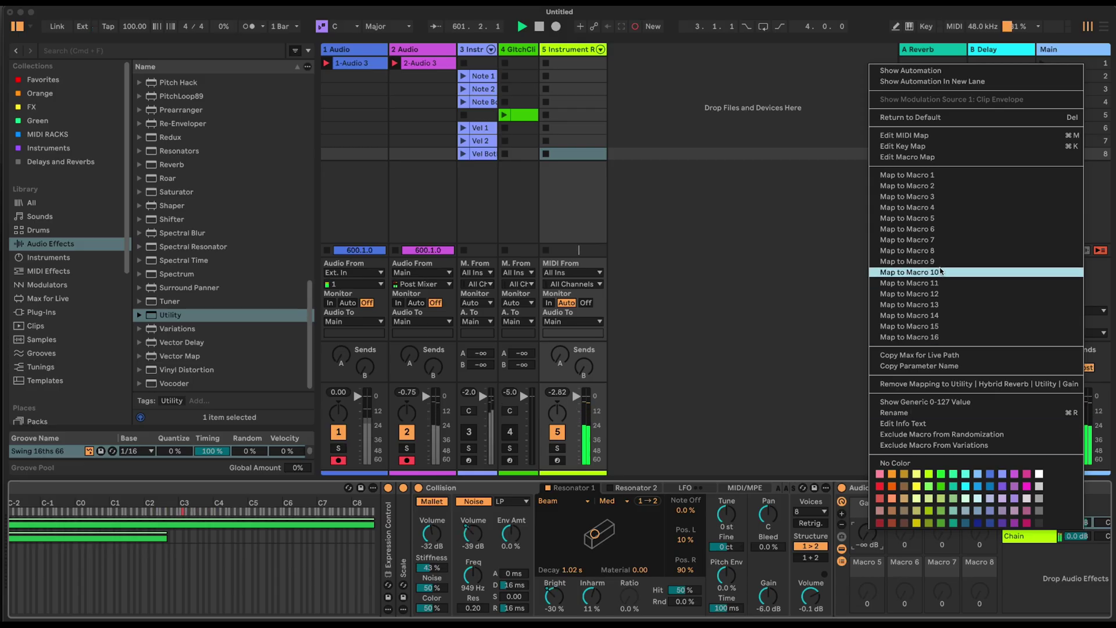
left_click(945, 174)
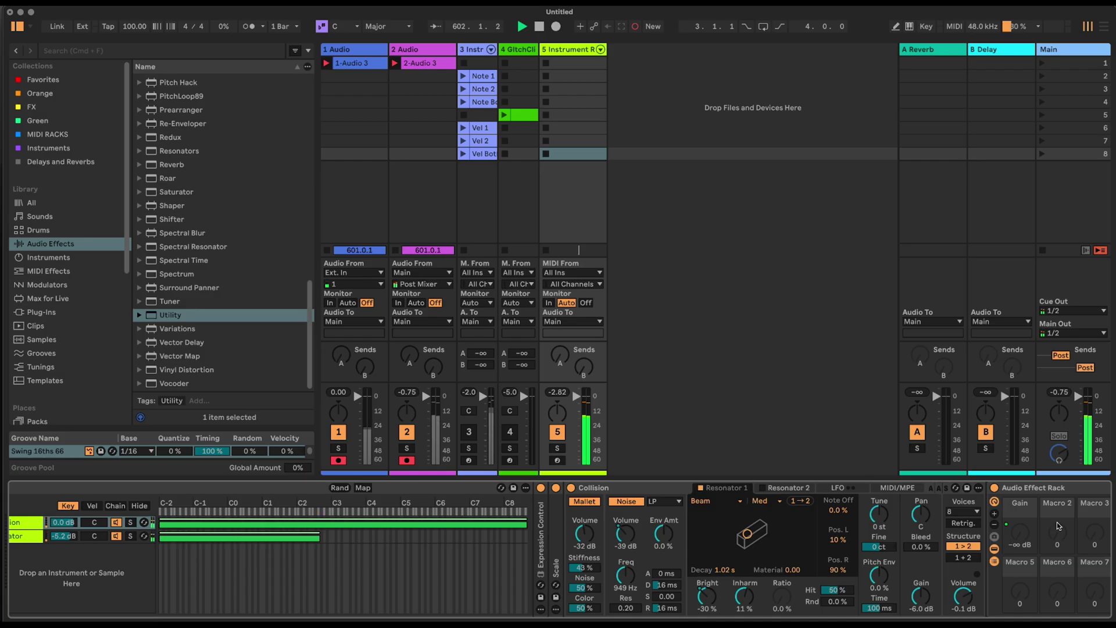
scroll(558, 549, "left", 10)
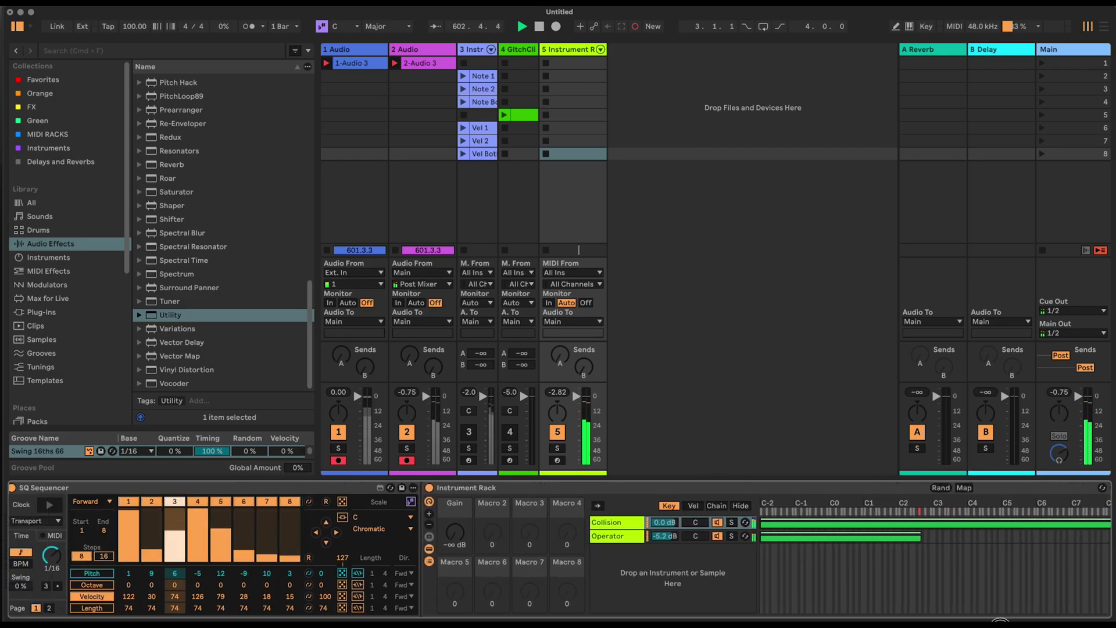
scroll(559, 549, "left", 2)
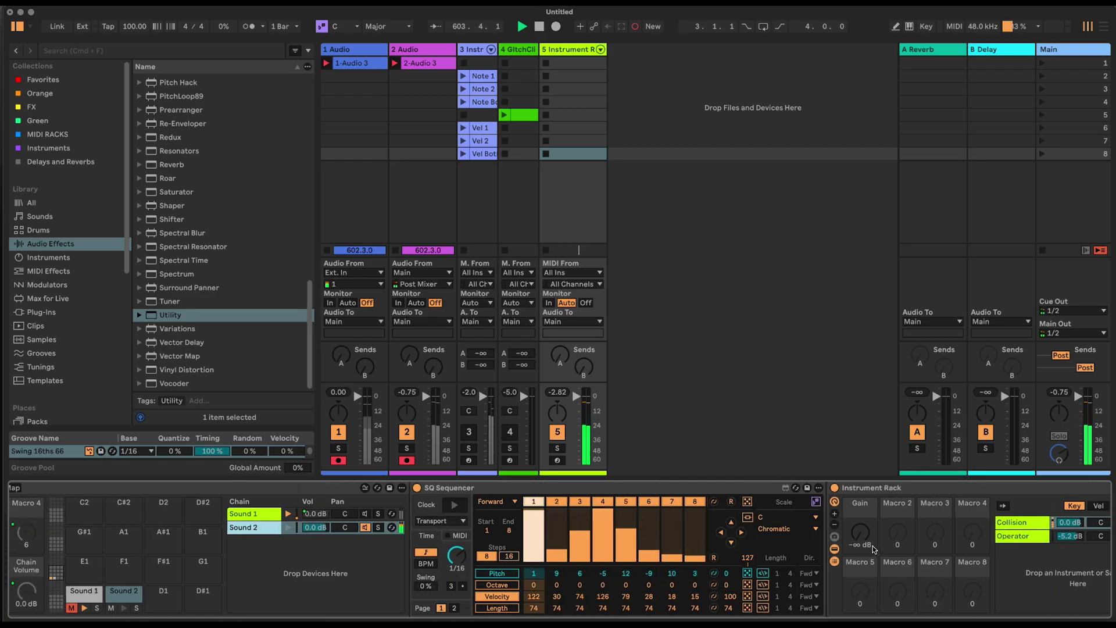
right_click(862, 531)
key("Escape")
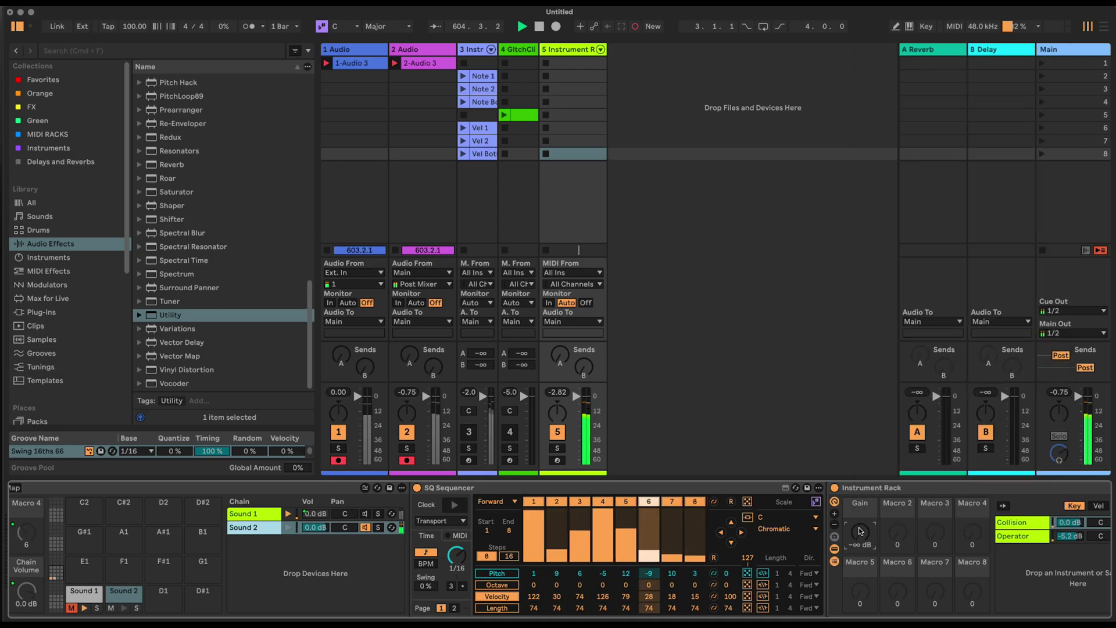
Switch the SQ Sequencer in the Sound 2 chain to 16 steps.
scroll(496, 605, "left", 10)
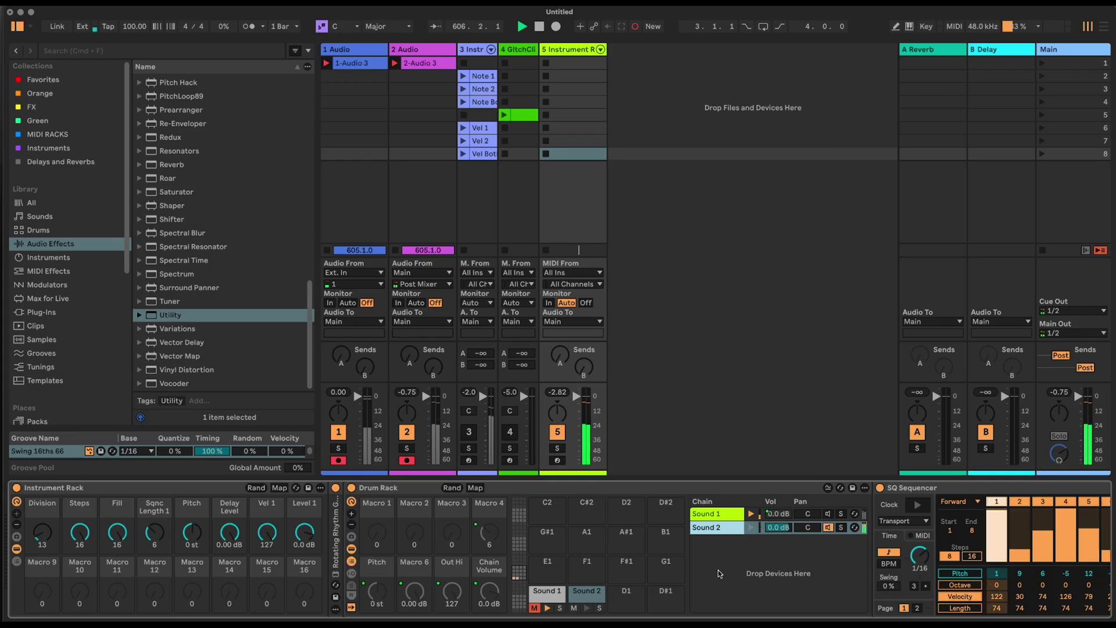
scroll(496, 605, "right", 4)
scroll(944, 587, "right", 12)
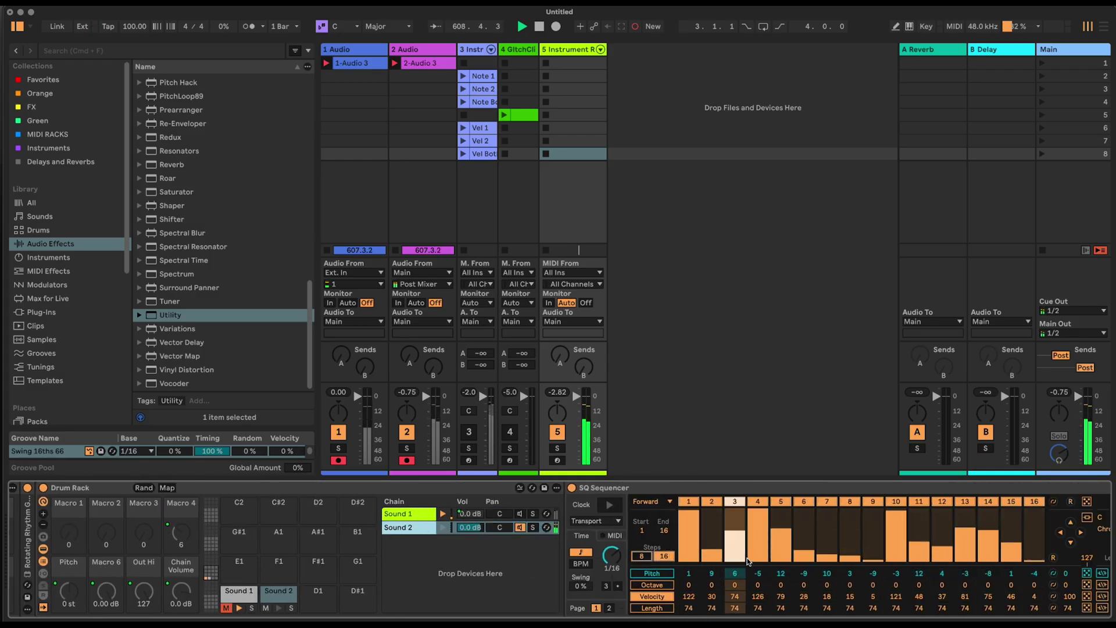
scroll(954, 592, "right", 7)
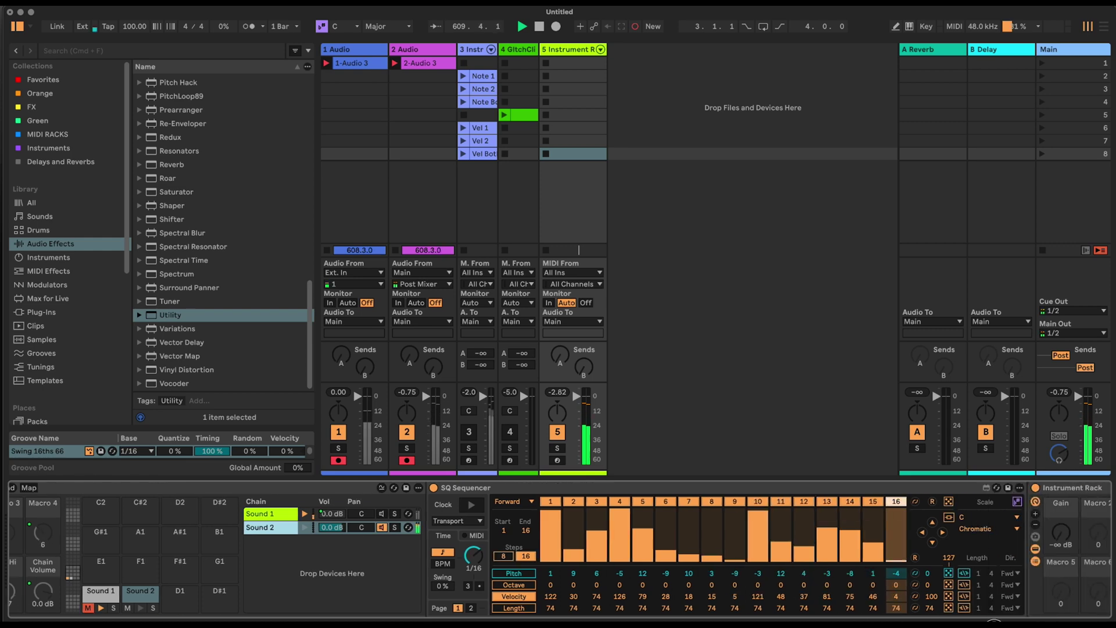
Unfold the Rotating Rhythm Generator and set the SQ Sequencer's clock source to MIDI with its clock switched on.
scroll(333, 538, "left", 20)
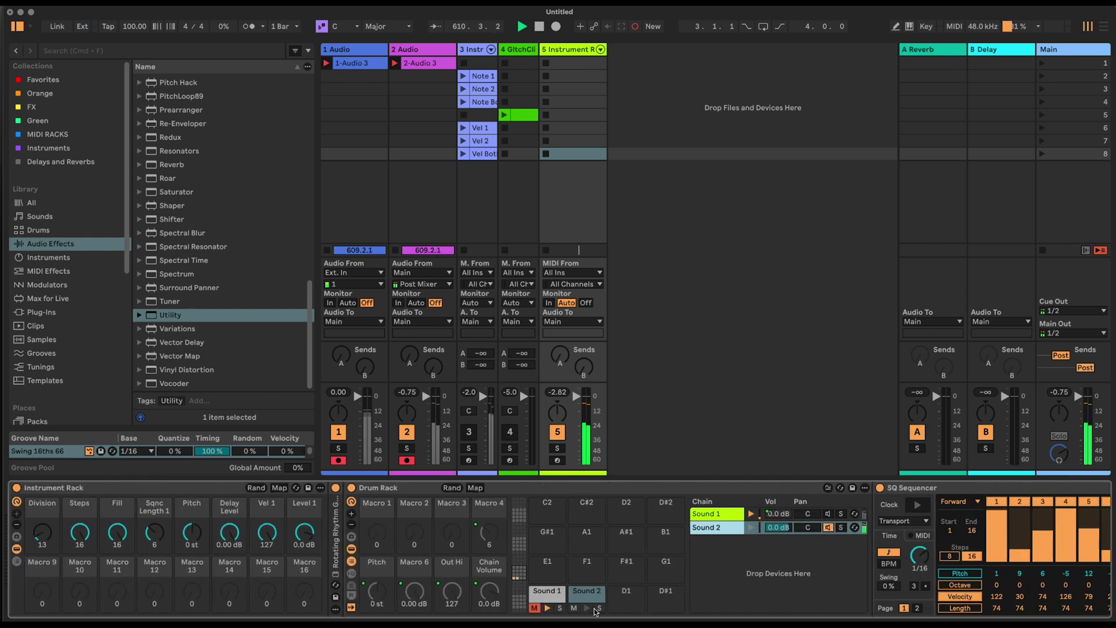
double_click(333, 538)
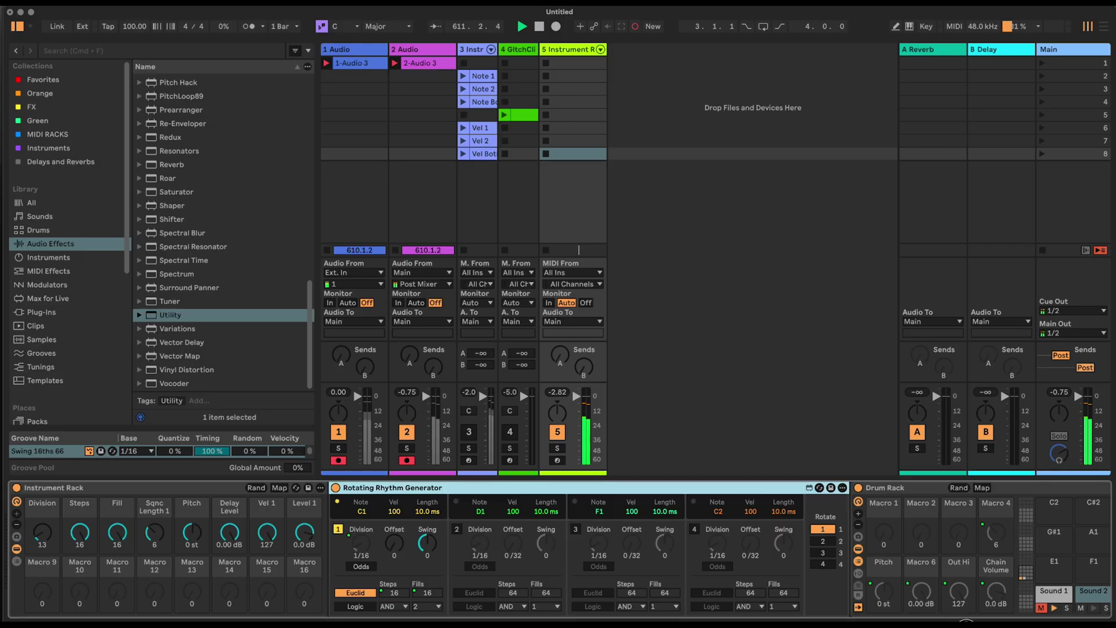
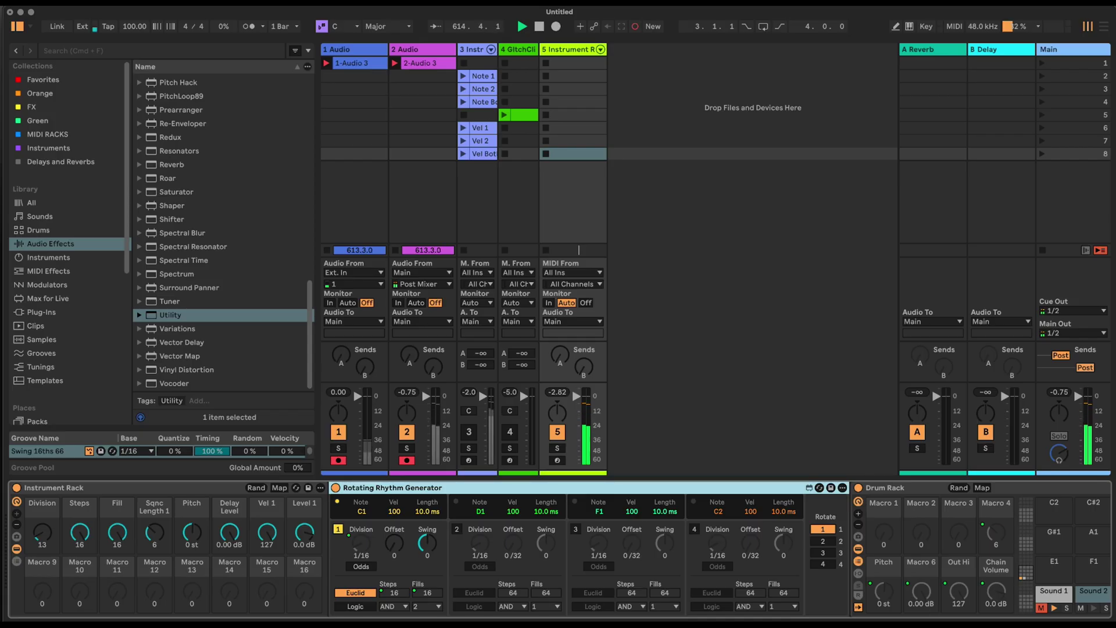
scroll(600, 521, "right", 10)
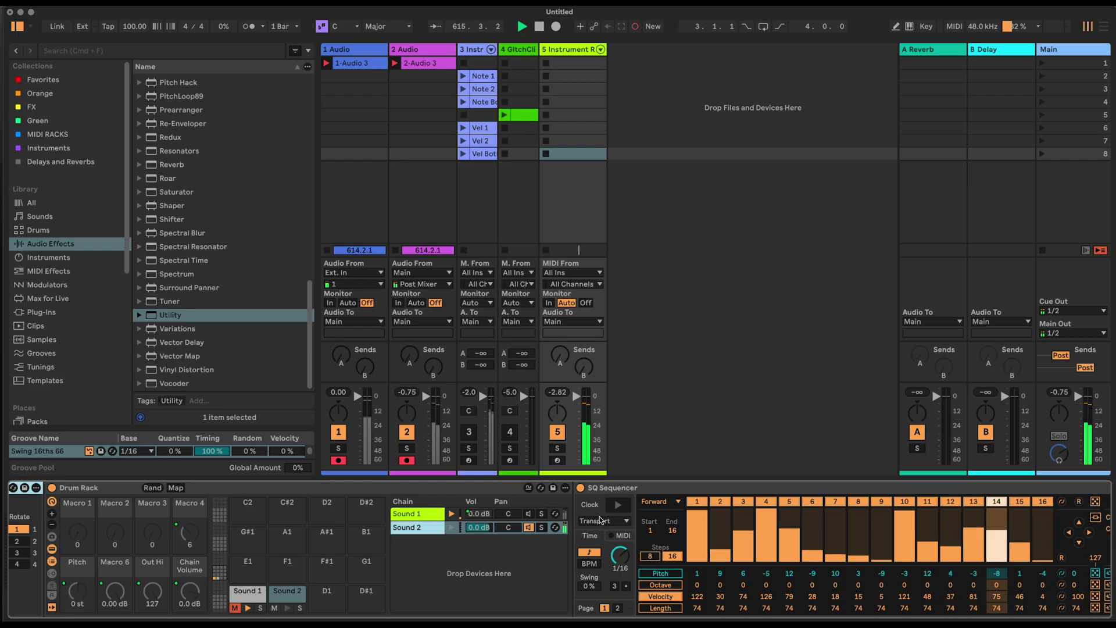
left_click(601, 522)
left_click(610, 540)
left_click(617, 506)
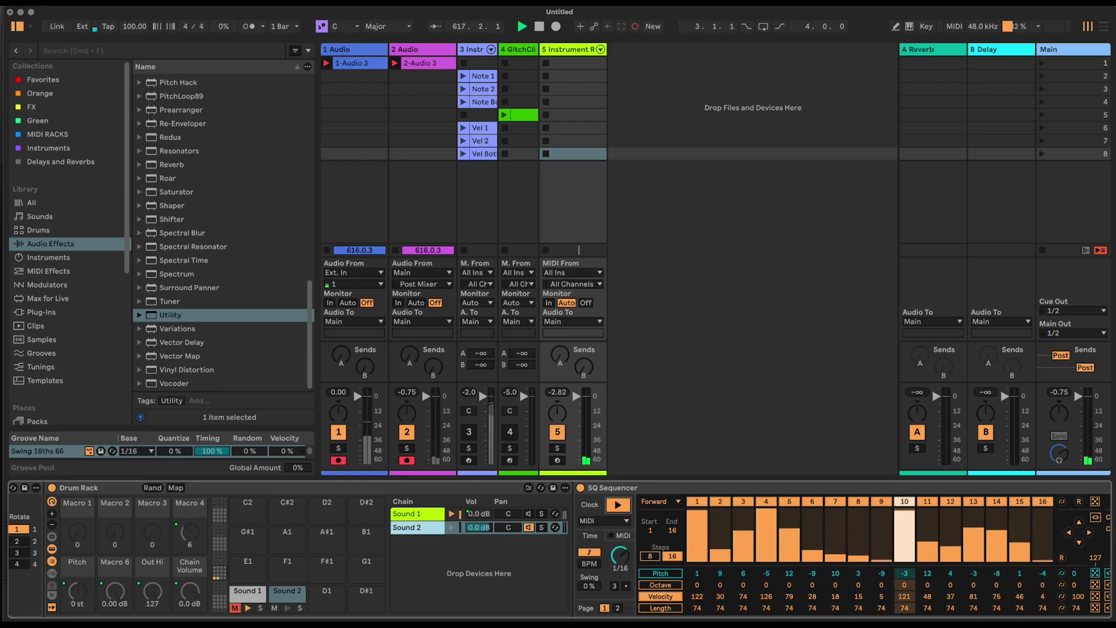
Switch the Rotating Rhythm Generator from lane 1 to lane 2, using note C#1 and Euclid mode for lane 2.
scroll(629, 581, "left", 10)
left_click(458, 529)
left_click(337, 530)
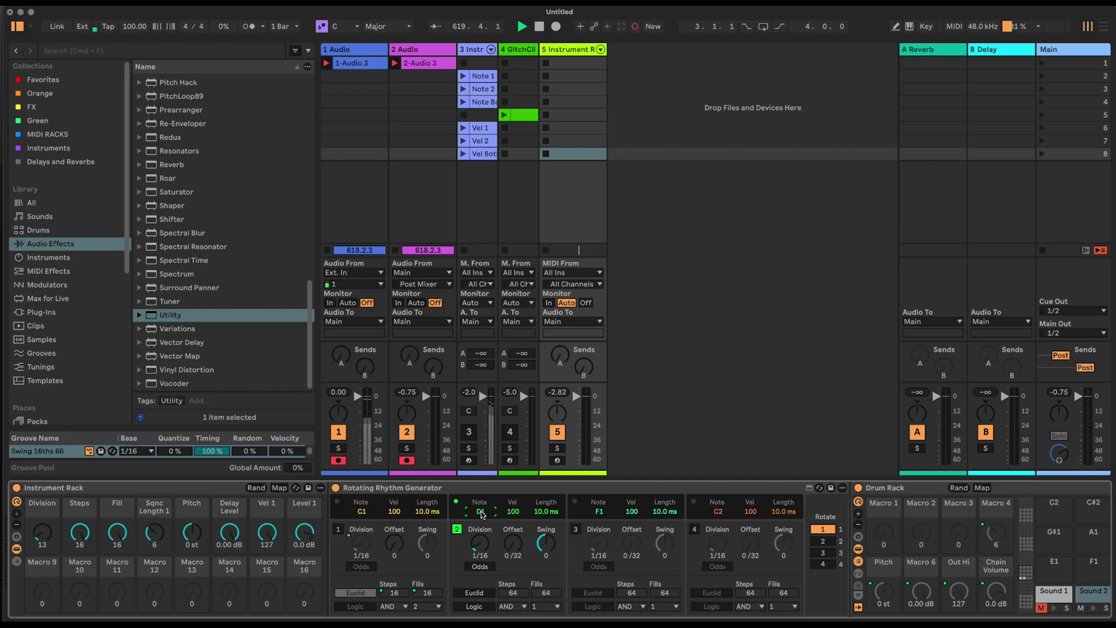
left_click_drag(482, 514, 481, 519)
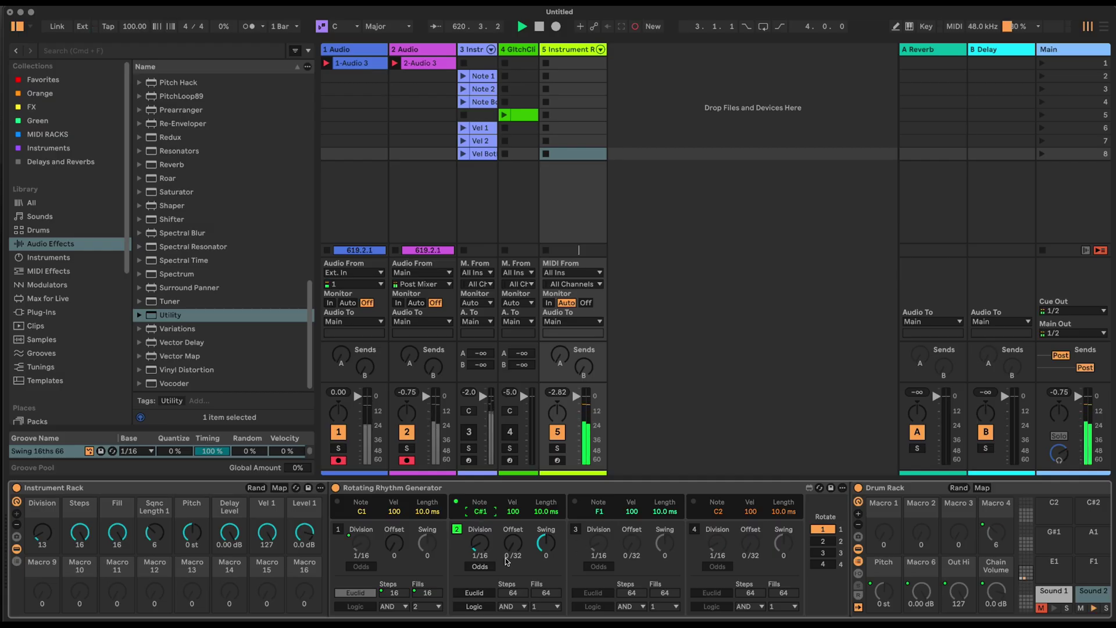
left_click(475, 593)
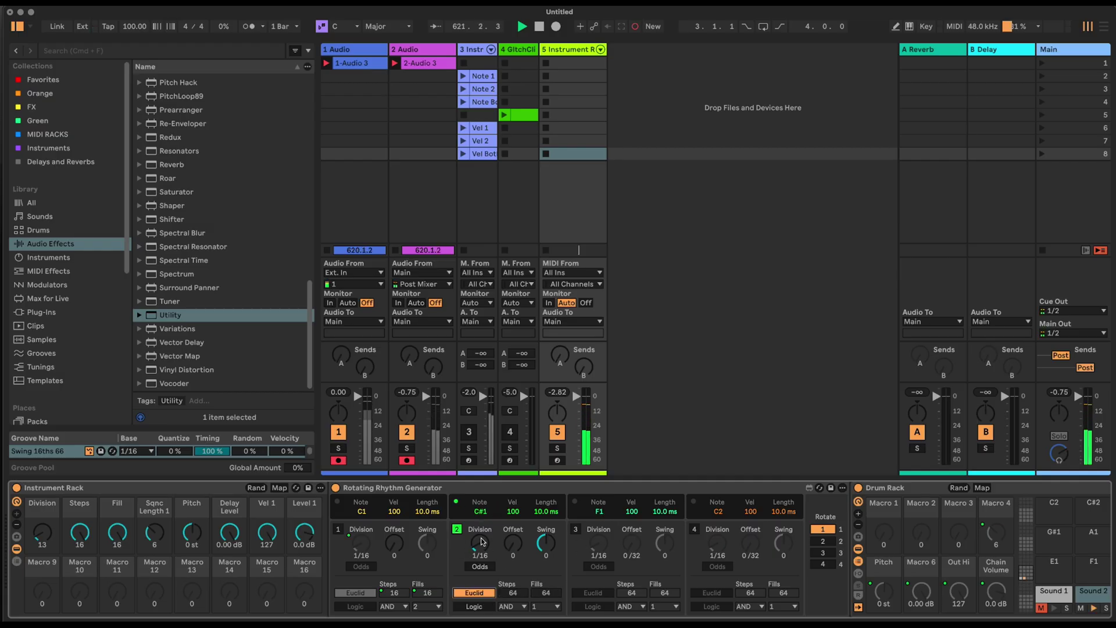
Map lane 2's Division to Macro 9 of the outer Instrument Rack as Speed 2, and rename the Division macro to Speed 1.
right_click(482, 542)
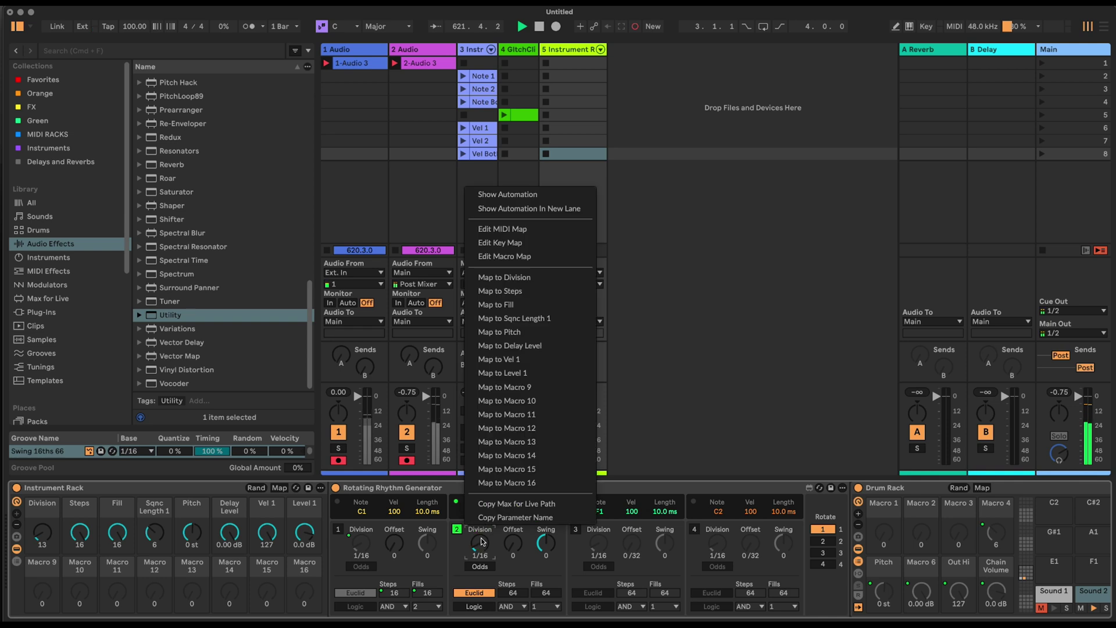
left_click(581, 382)
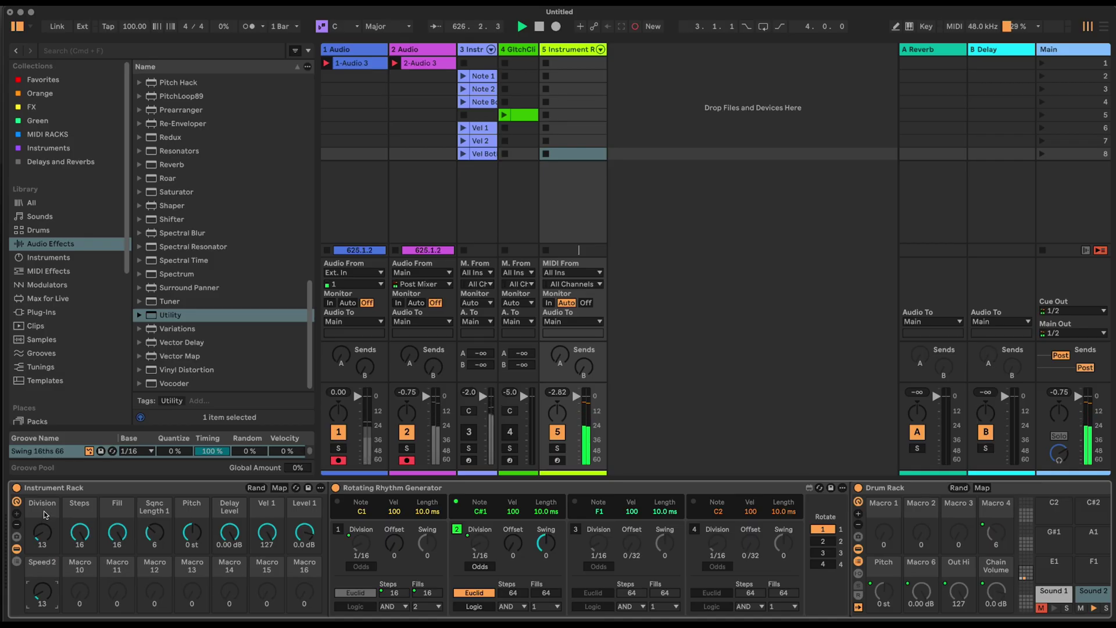
type("Se")
Map lane 2's Euclidean Steps to Macro 10, named Steps 2, and its Fills to Macro 11.
right_click(510, 593)
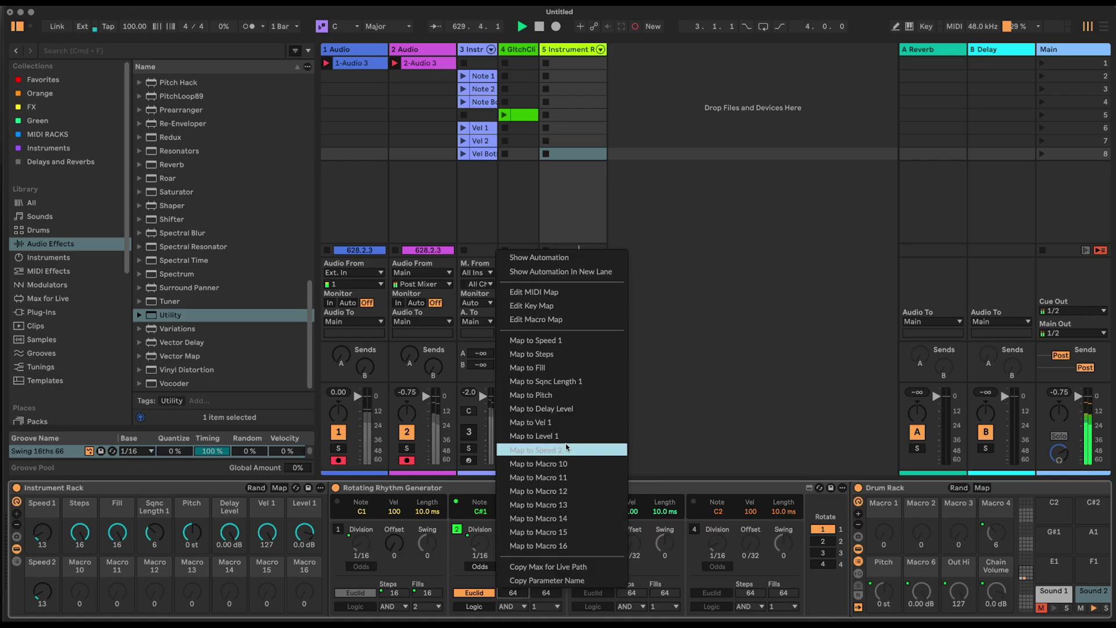
left_click(581, 463)
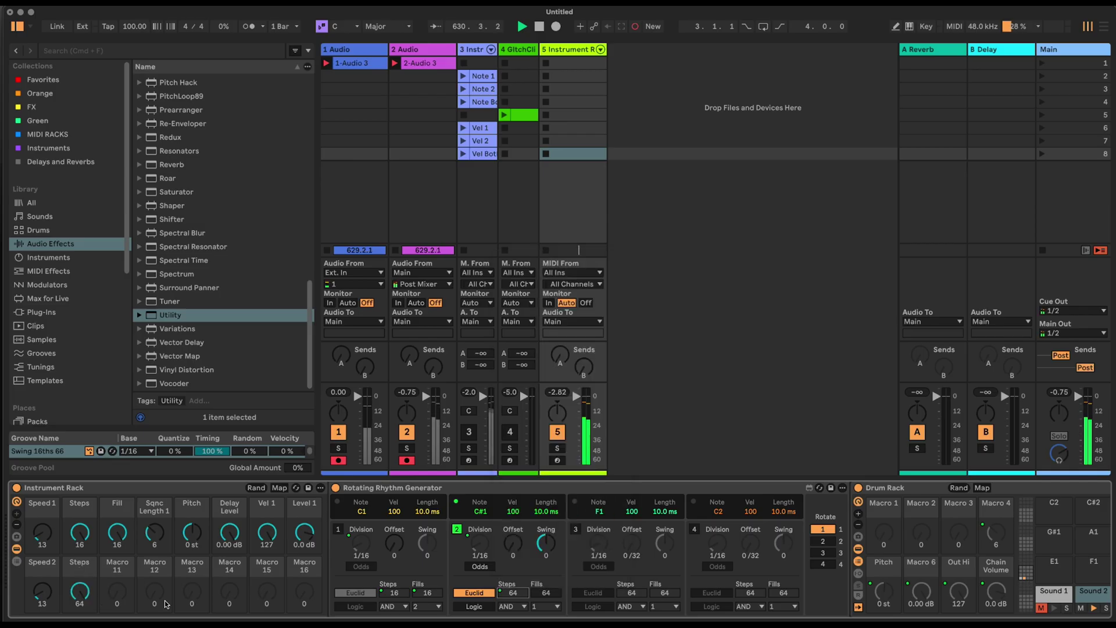
right_click(523, 598)
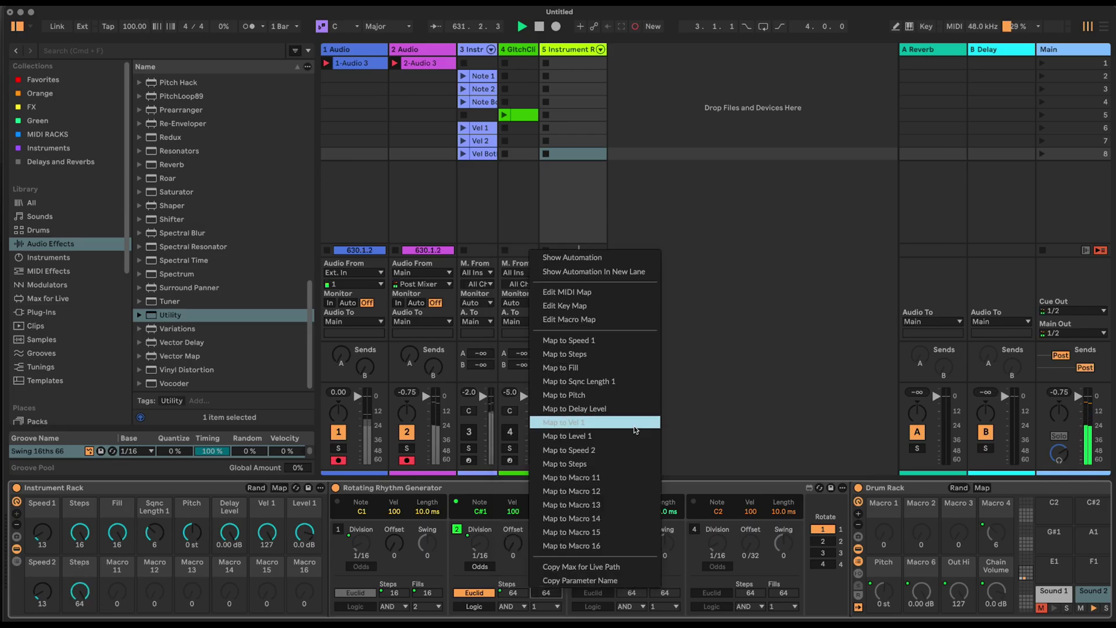
left_click(582, 478)
Set the Steps 2 mapping's maximum to 16, turn the Steps 2 and second Fill macros to 16, and leave mapping mode.
left_click(280, 488)
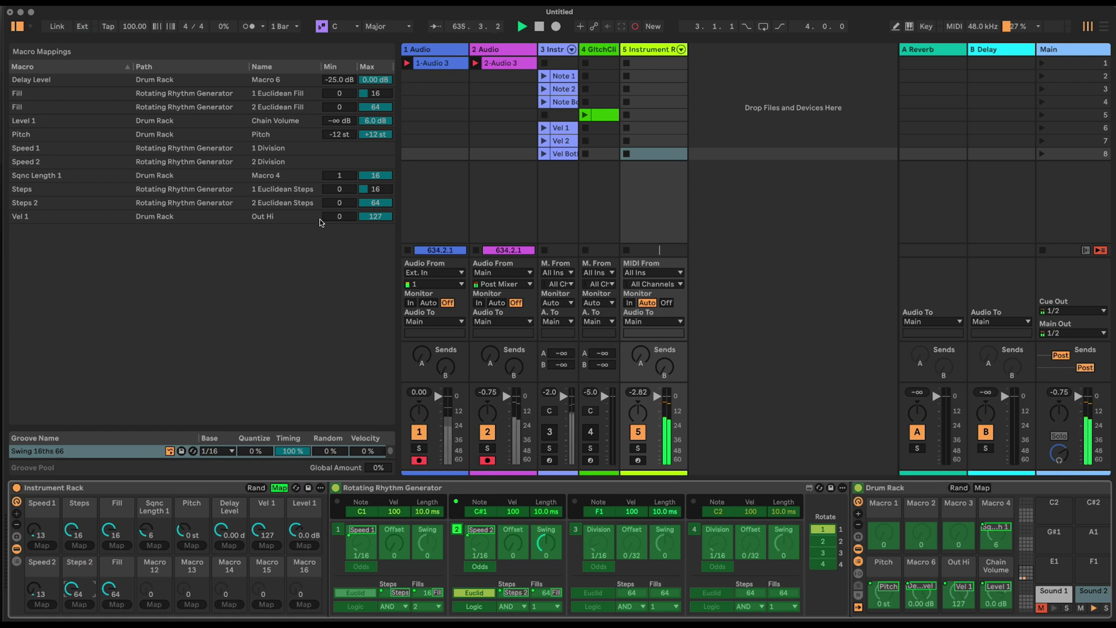
left_click(375, 205)
key("Return")
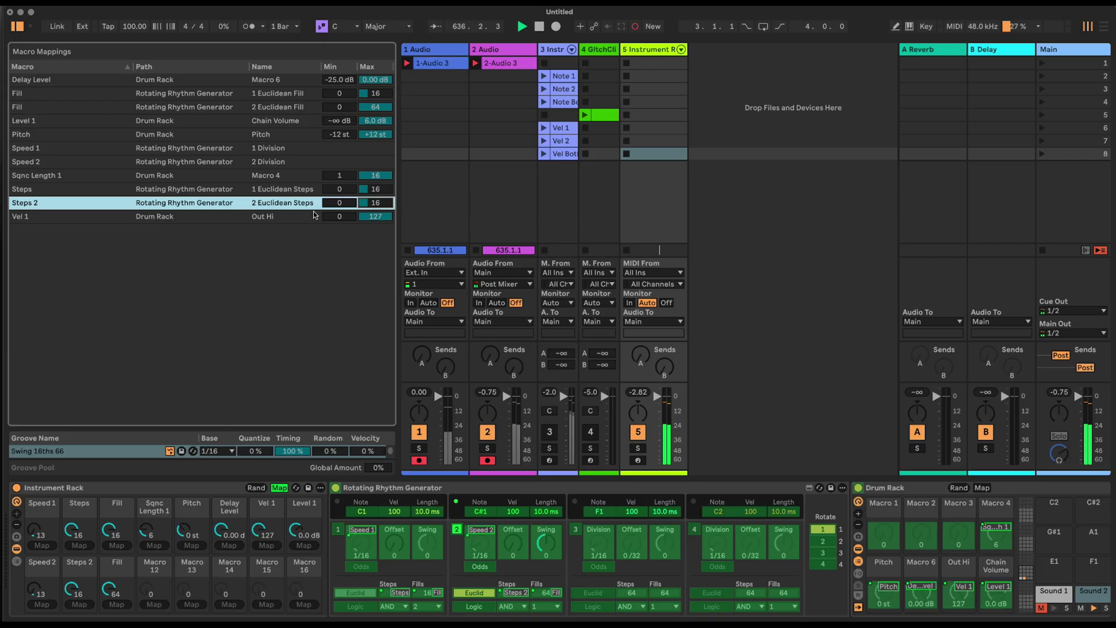
left_click(79, 589)
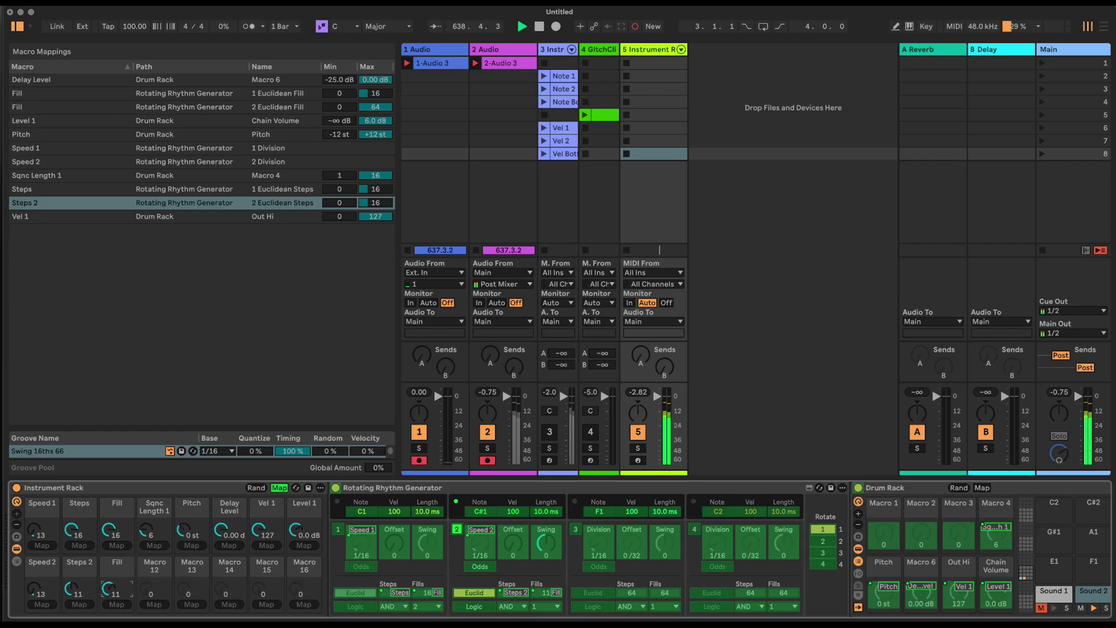
left_click(80, 584)
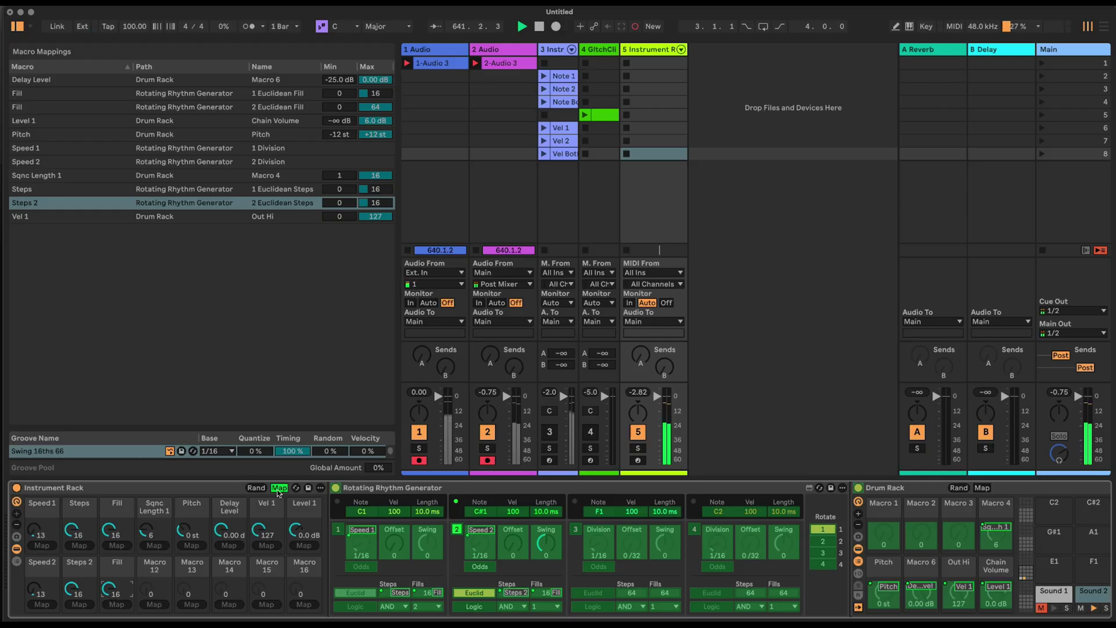
left_click(278, 493)
Fold the Rotating Rhythm Generator and map the SQ Sequencer's pitch and velocity maximums (PiMax2, VelMax2) to Macro 12 of the Drum Rack.
double_click(677, 490)
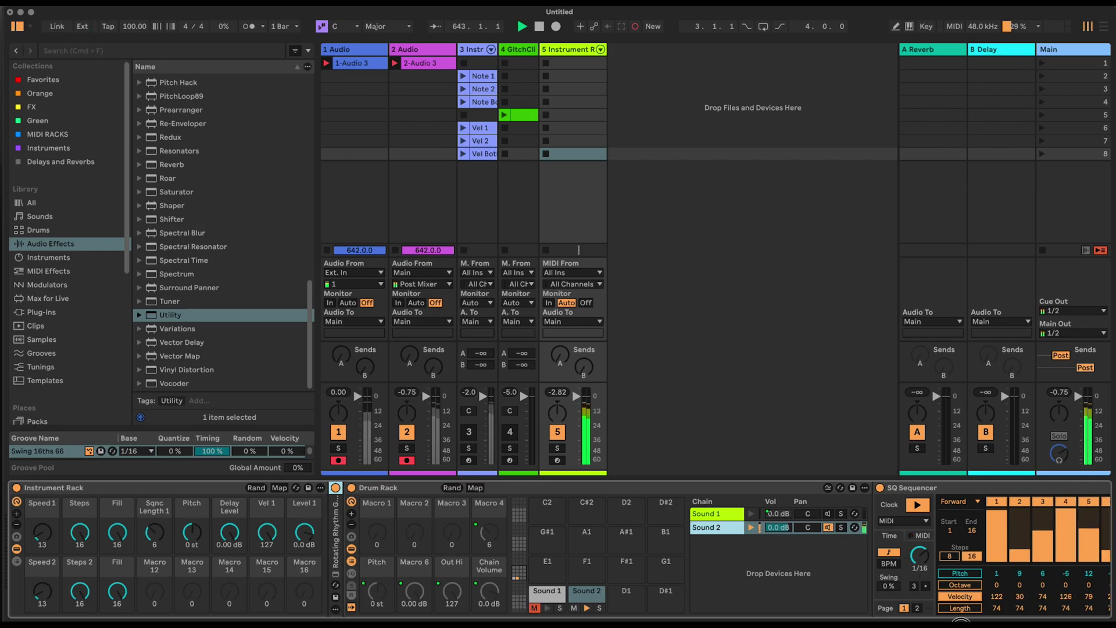
scroll(805, 576, "right", 10)
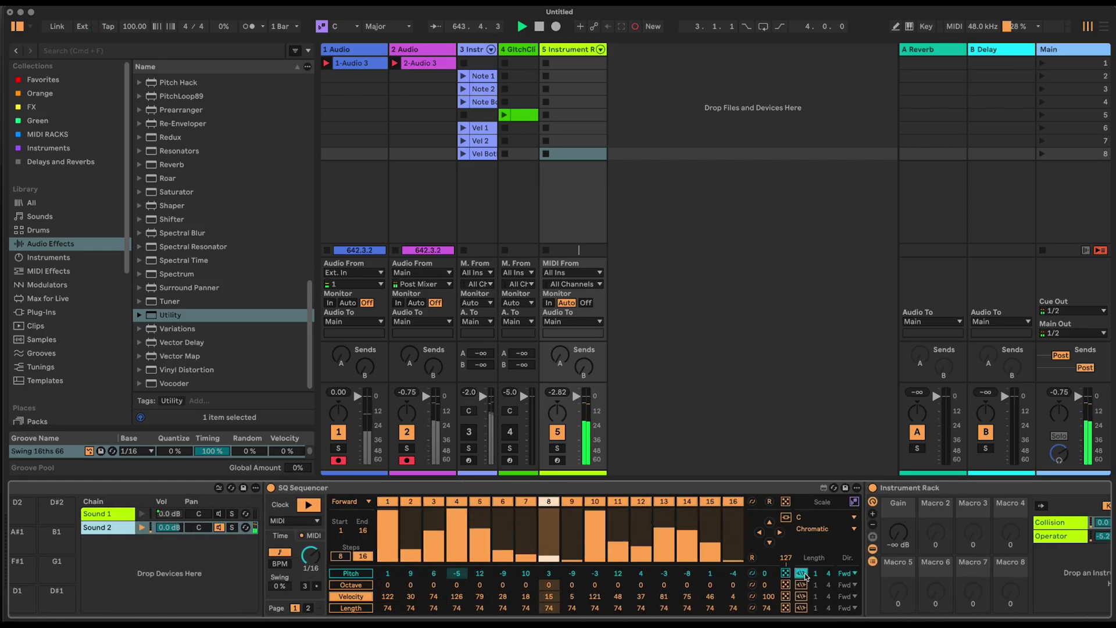
right_click(828, 573)
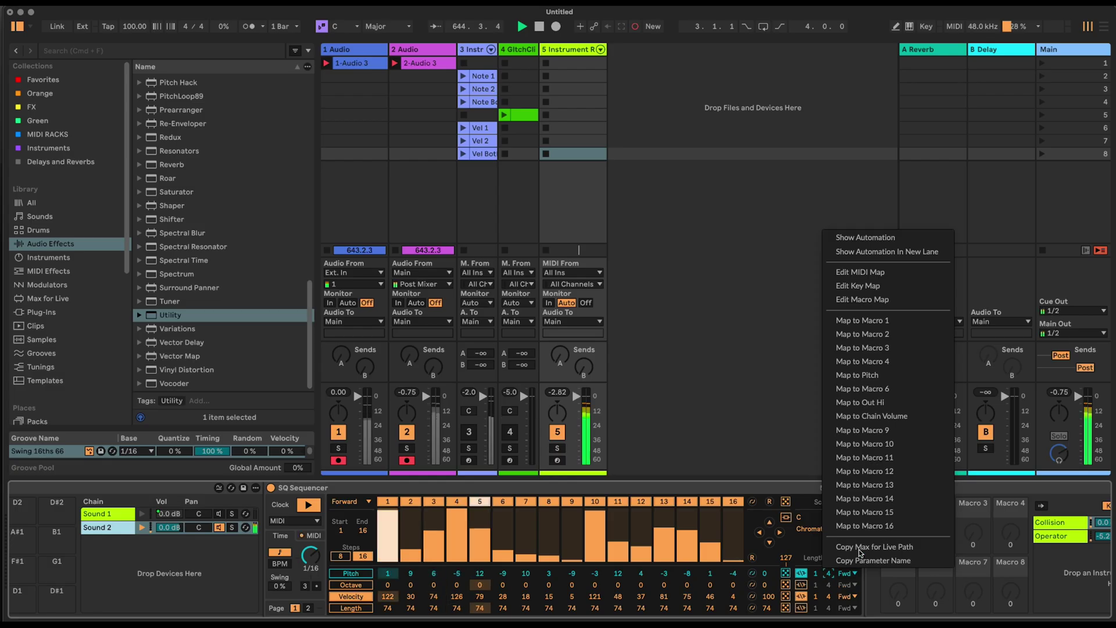
key("Escape")
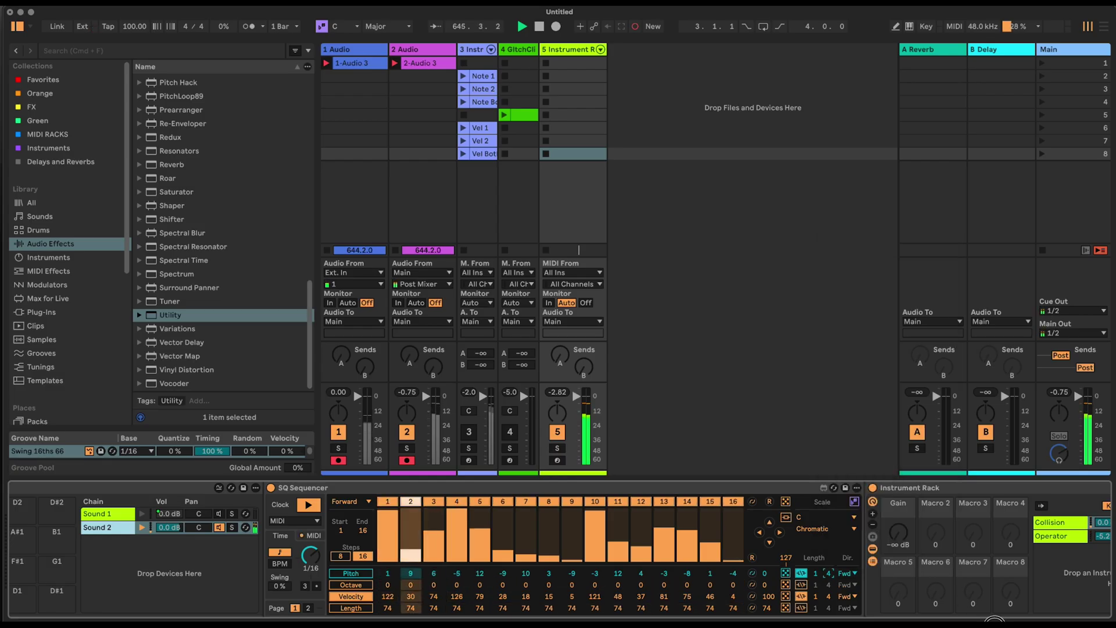
scroll(982, 581, "left", 10)
scroll(983, 581, "right", 9)
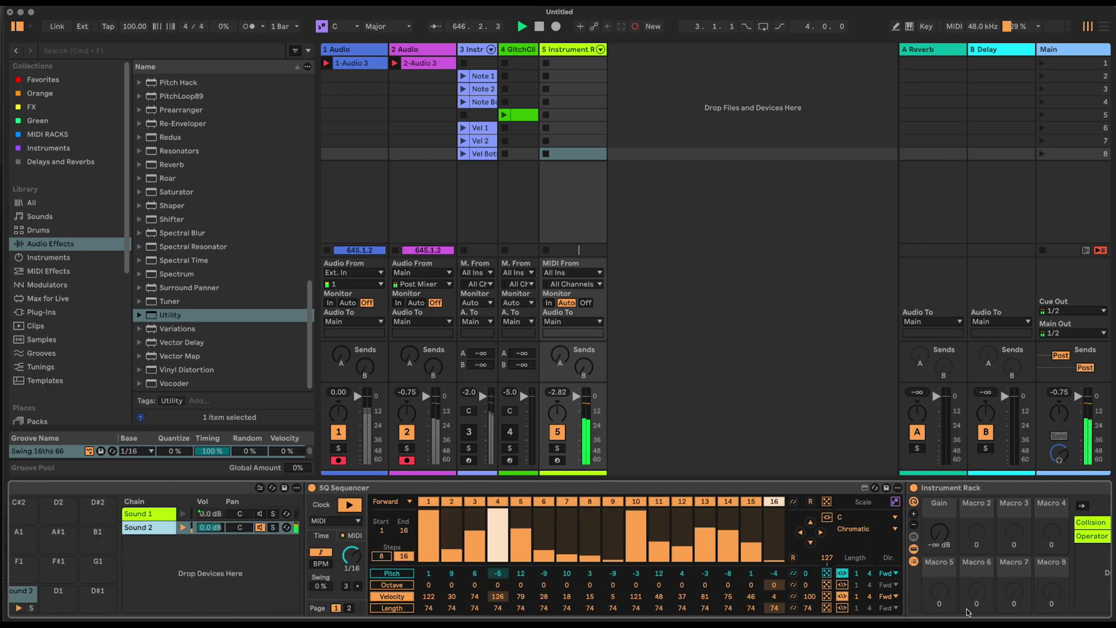
right_click(870, 573)
left_click(974, 471)
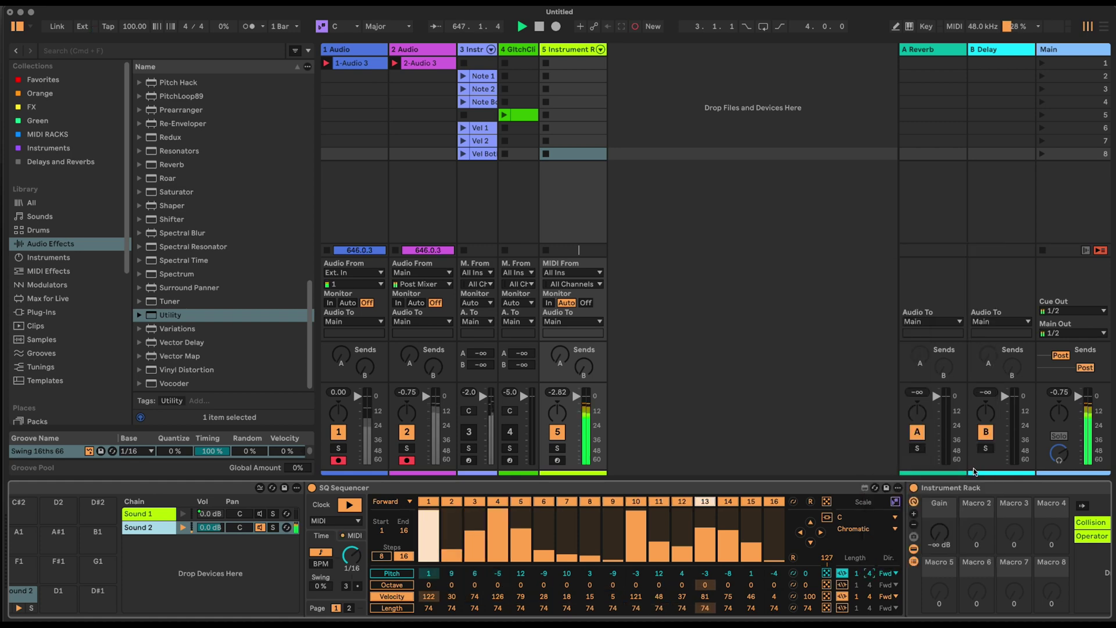
right_click(870, 596)
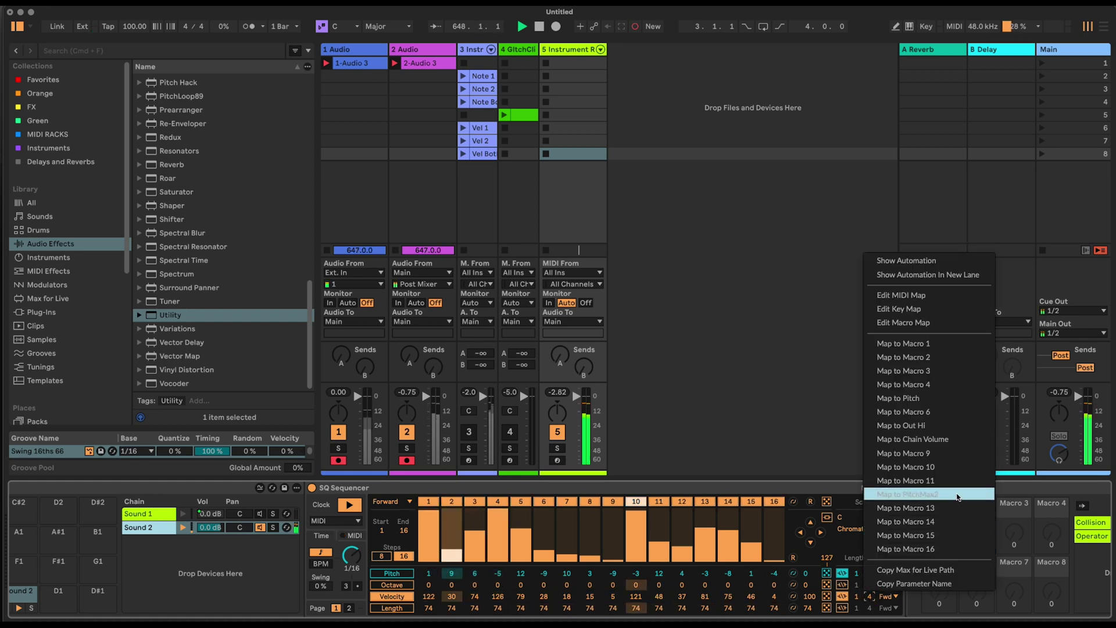
left_click(958, 494)
Map the Drum Rack's Macro 12 to Macro 12 of the outer Instrument Rack, name it Spnc Length 2, and turn it to 5.
scroll(337, 555, "left", 10)
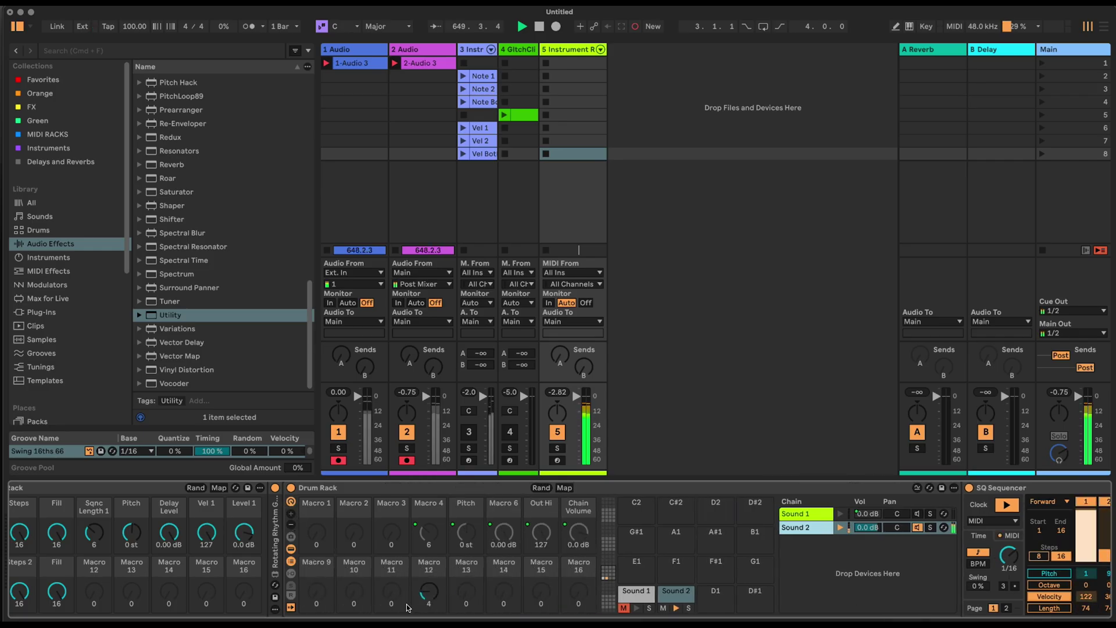
right_click(433, 598)
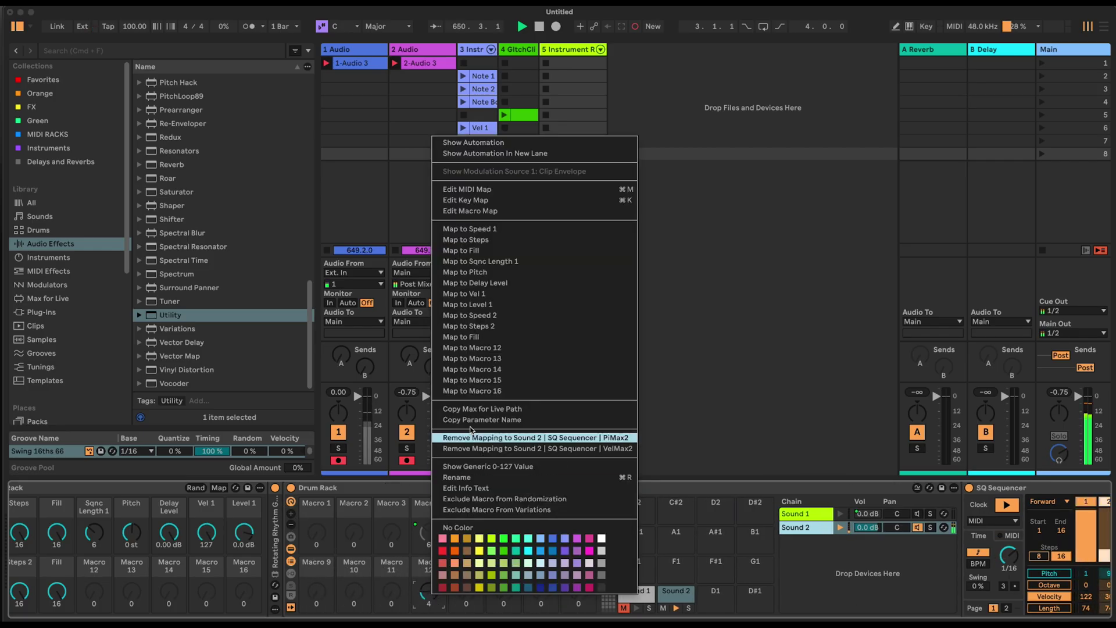
left_click(473, 348)
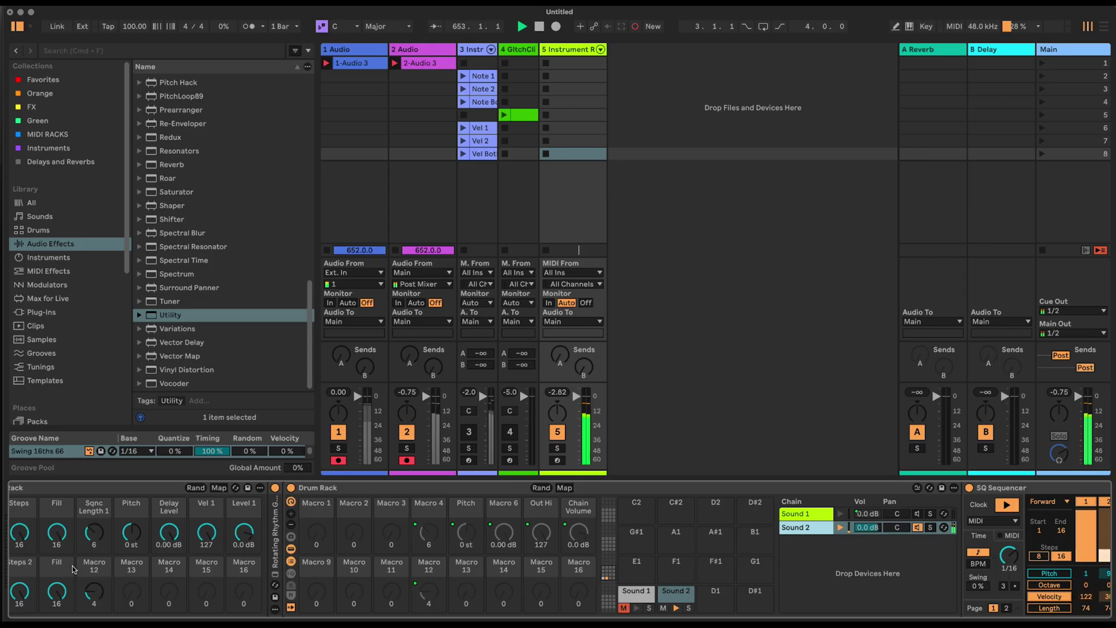
left_click(95, 566)
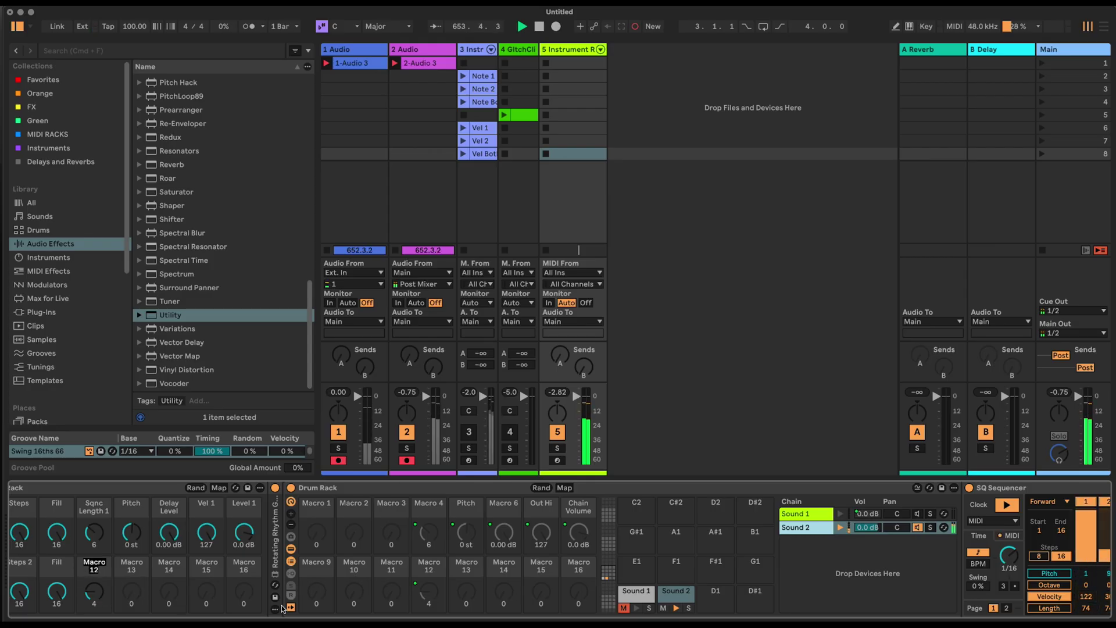
key("super+r")
type("Sp")
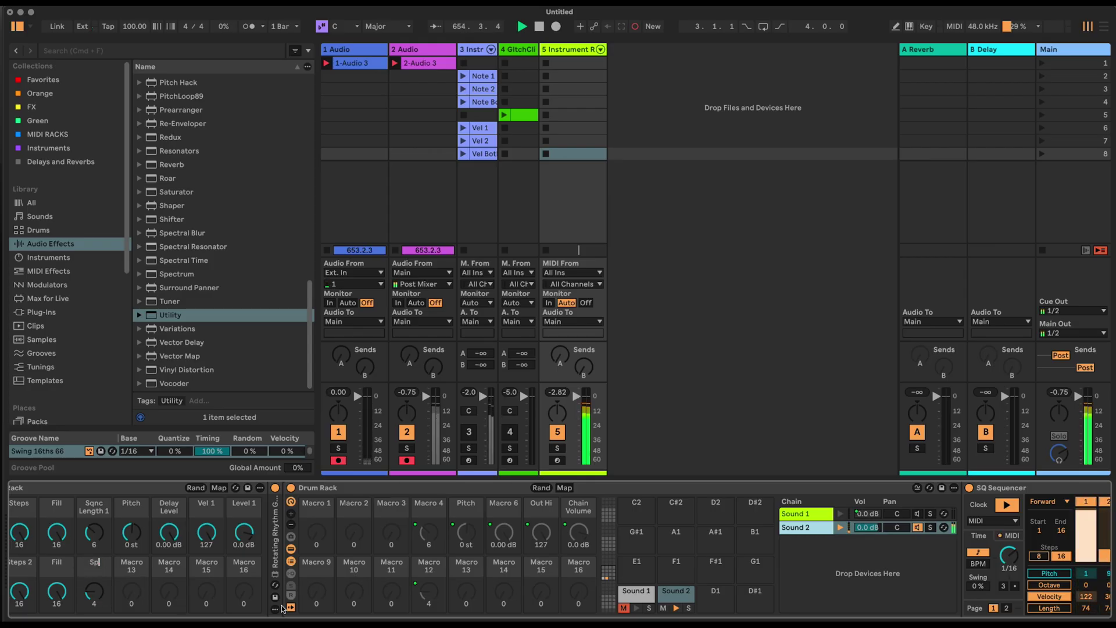
type("nc Length 2")
key("Return")
left_click_drag(99, 597, 99, 591)
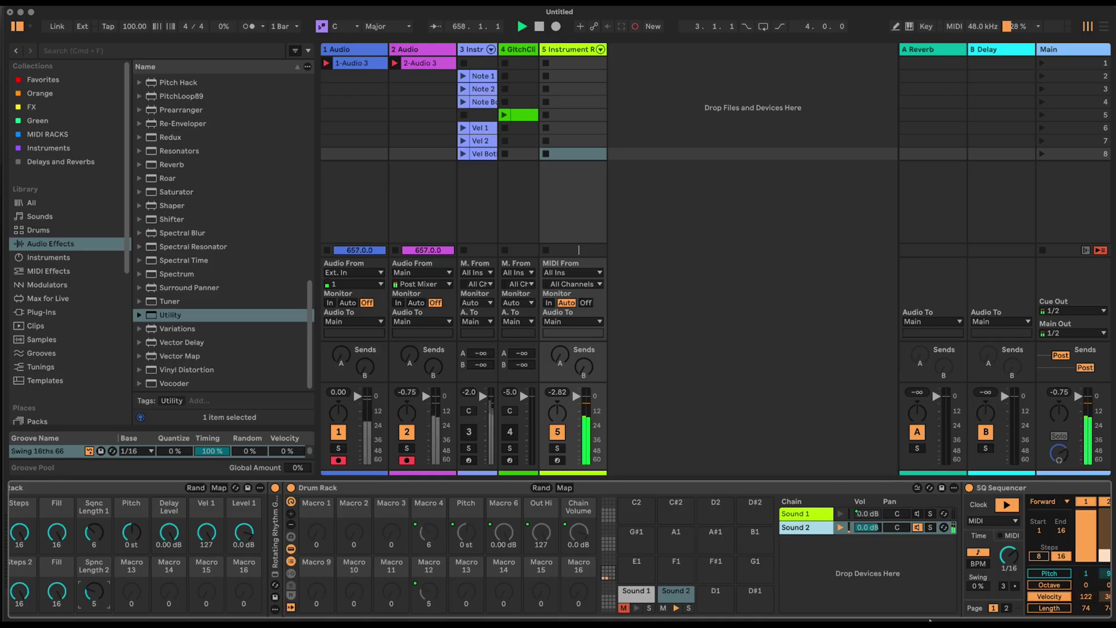
Fold the SQ Sequencer in the Sound 2 chain.
scroll(558, 550, "right", 5)
scroll(558, 549, "left", 6)
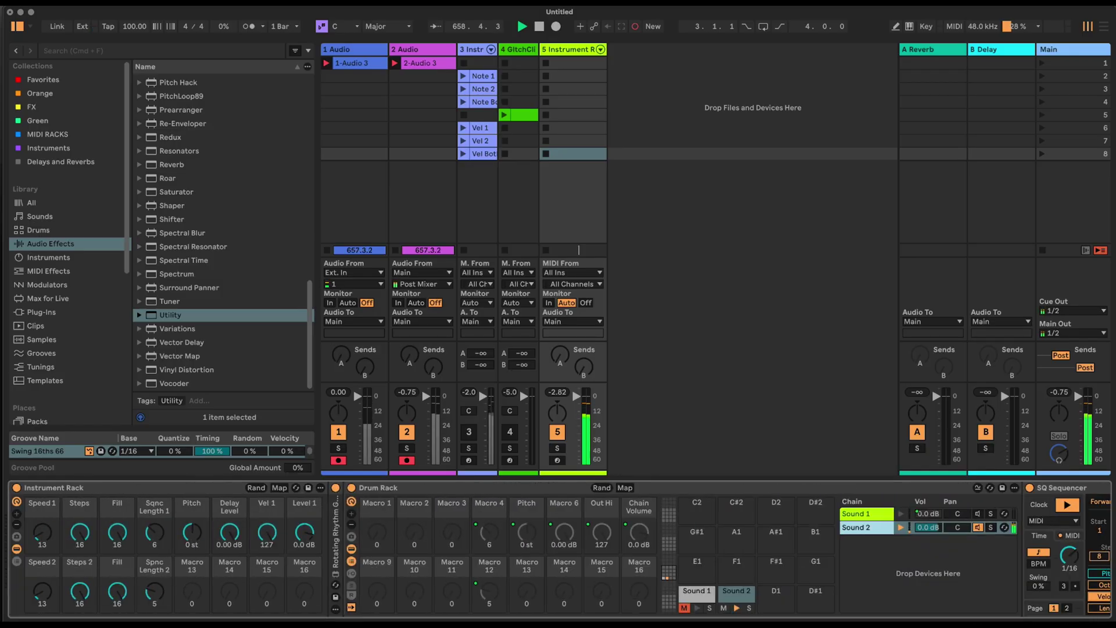
scroll(651, 492, "right", 8)
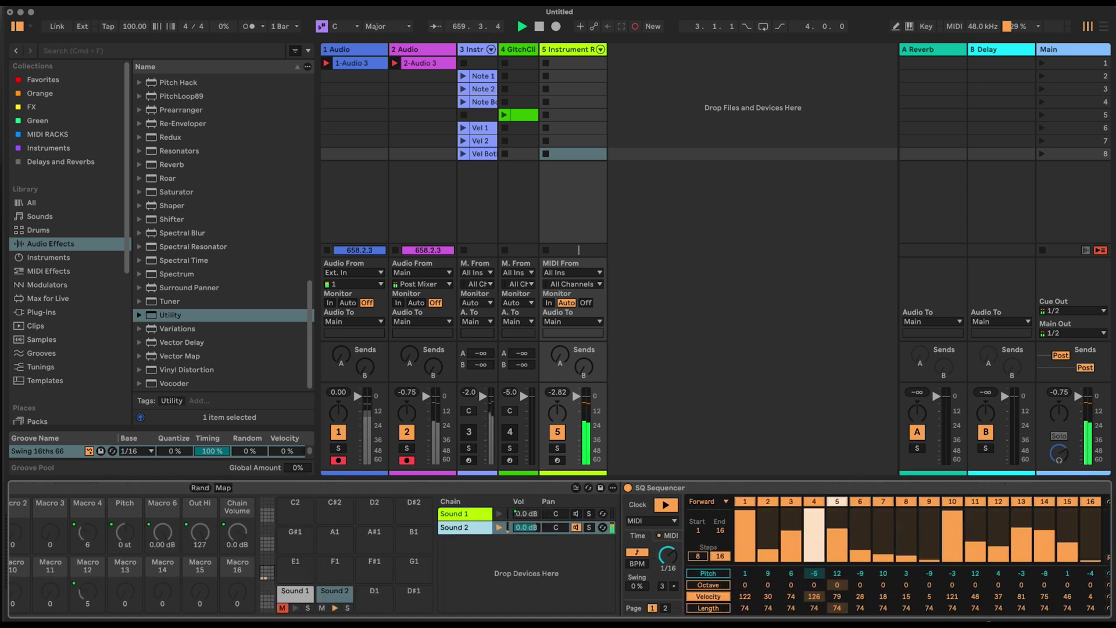
double_click(651, 489)
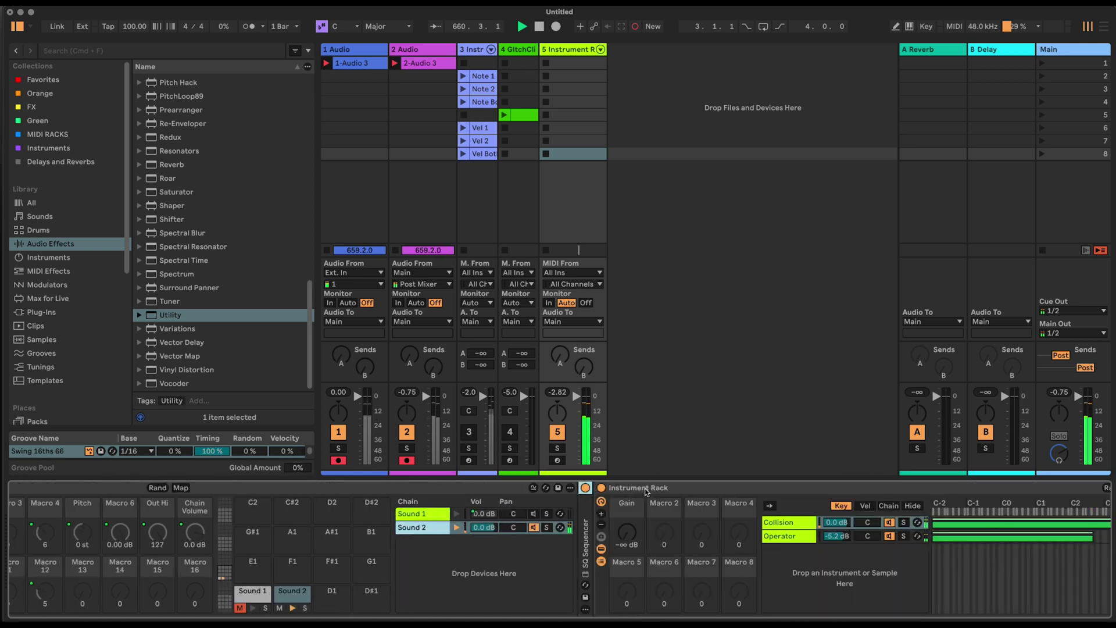
Insert a Pitch MIDI effect before Scale in the Collision chain and map its Pitch to Macro 2 of the inner Instrument Rack.
scroll(269, 531, "right", 10)
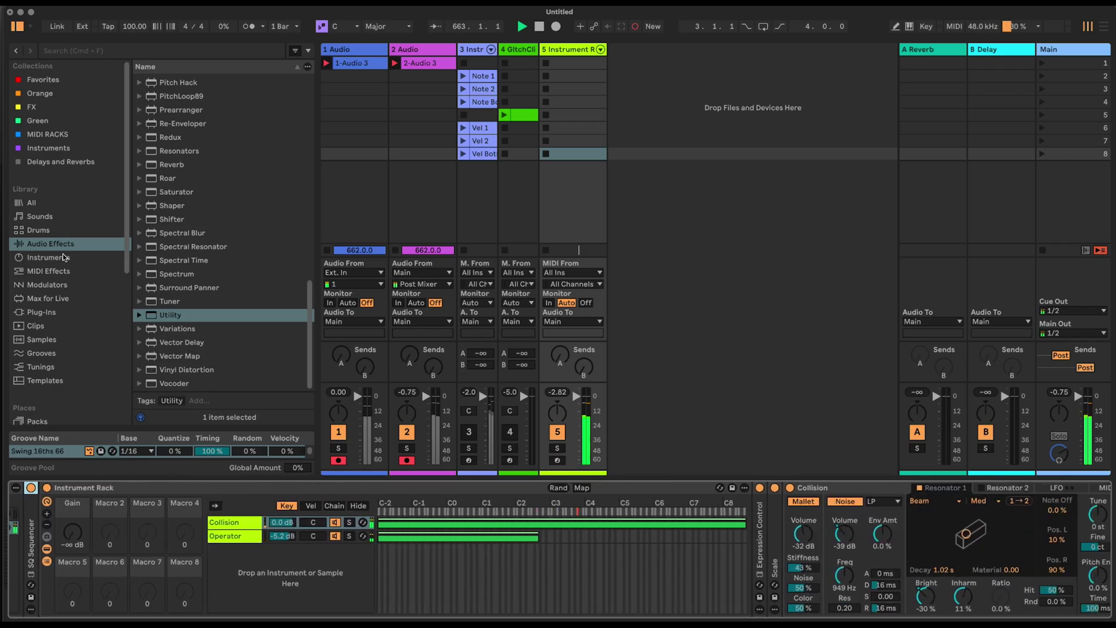
left_click(79, 271)
left_click(267, 292)
left_click(796, 502)
left_click_drag(797, 503, 772, 519)
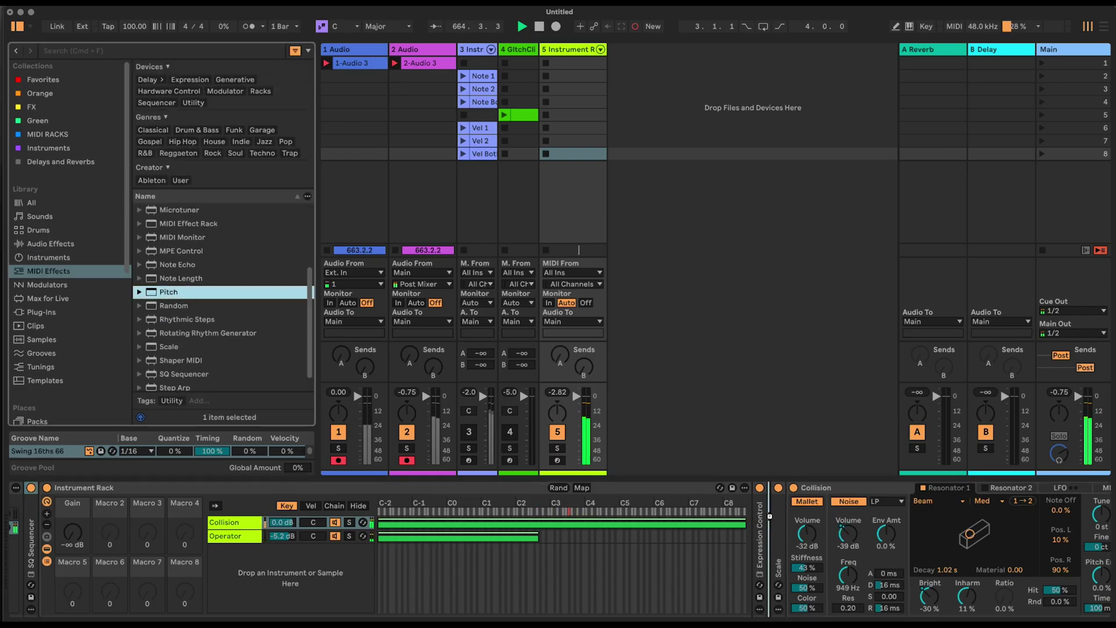
left_click(806, 530)
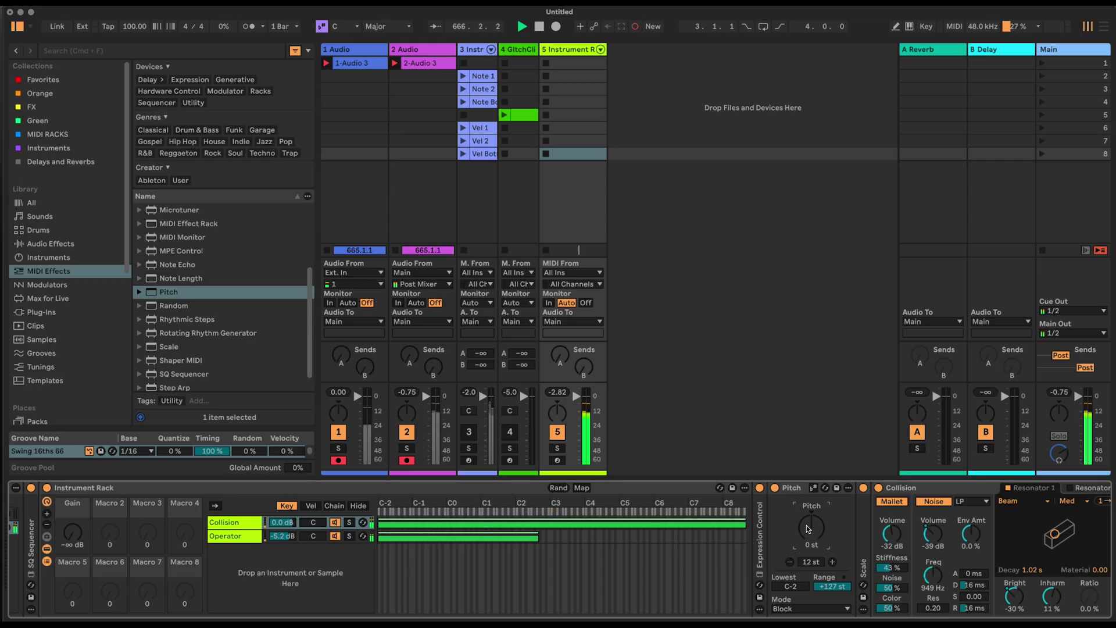
right_click(808, 529)
left_click(904, 322)
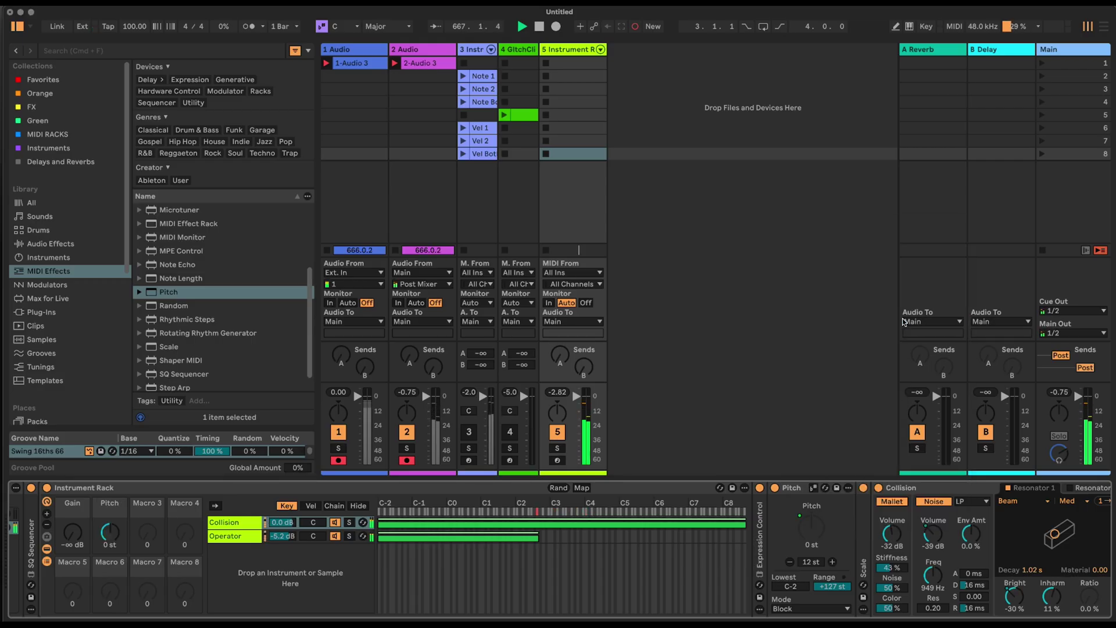
Insert a second Pitch effect before the existing one in the Operator chain and map it to the inner rack's Pitch macro.
left_click(243, 536)
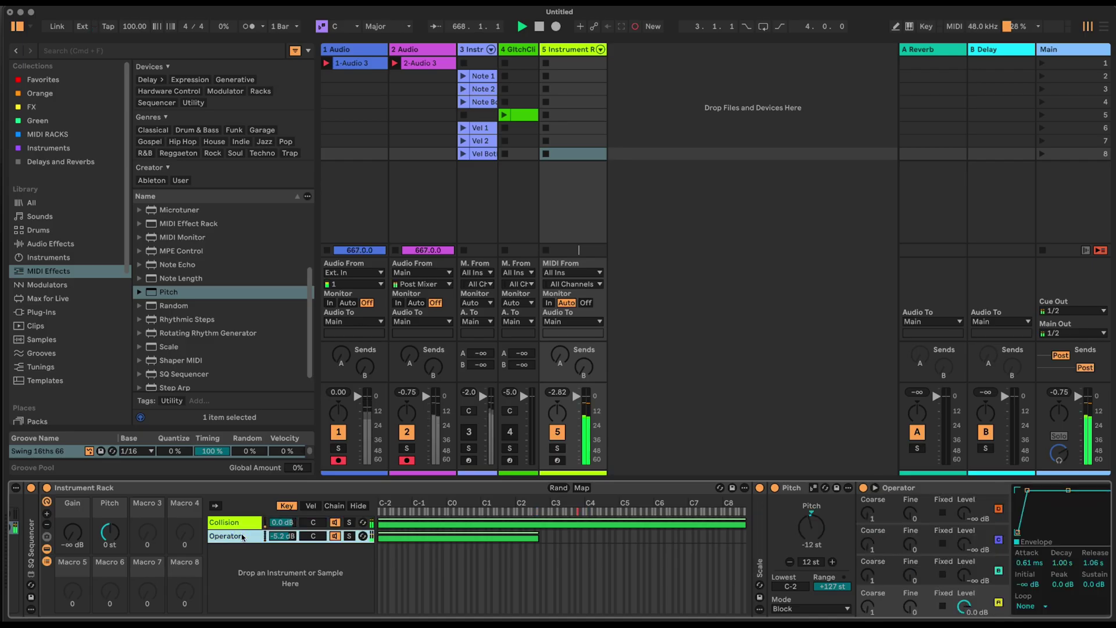
left_click_drag(174, 292, 767, 529)
right_click(808, 529)
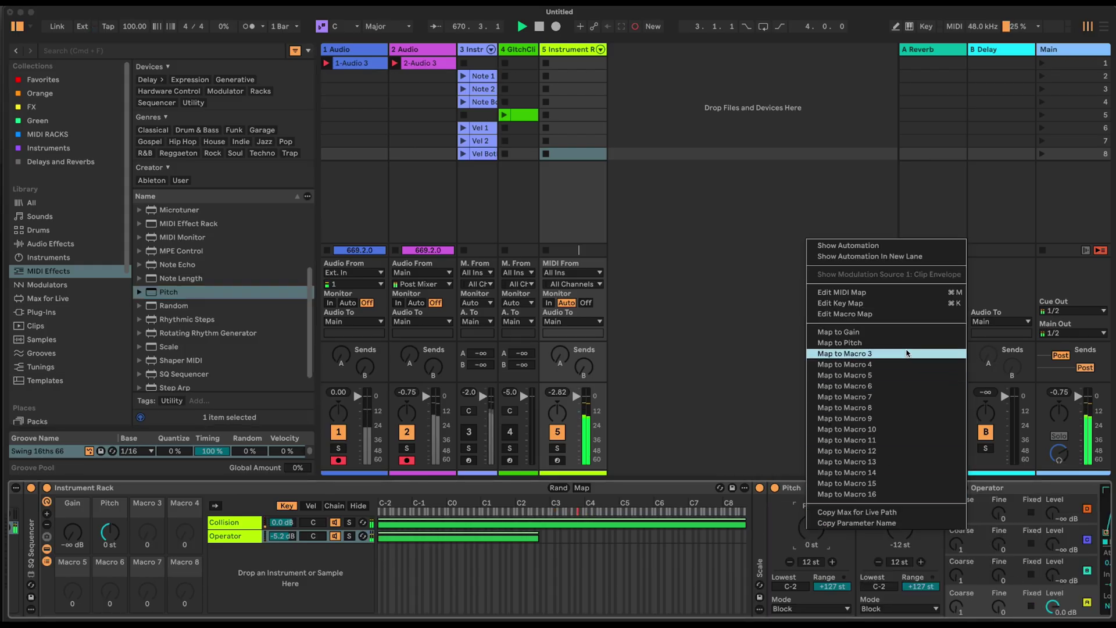
left_click(907, 343)
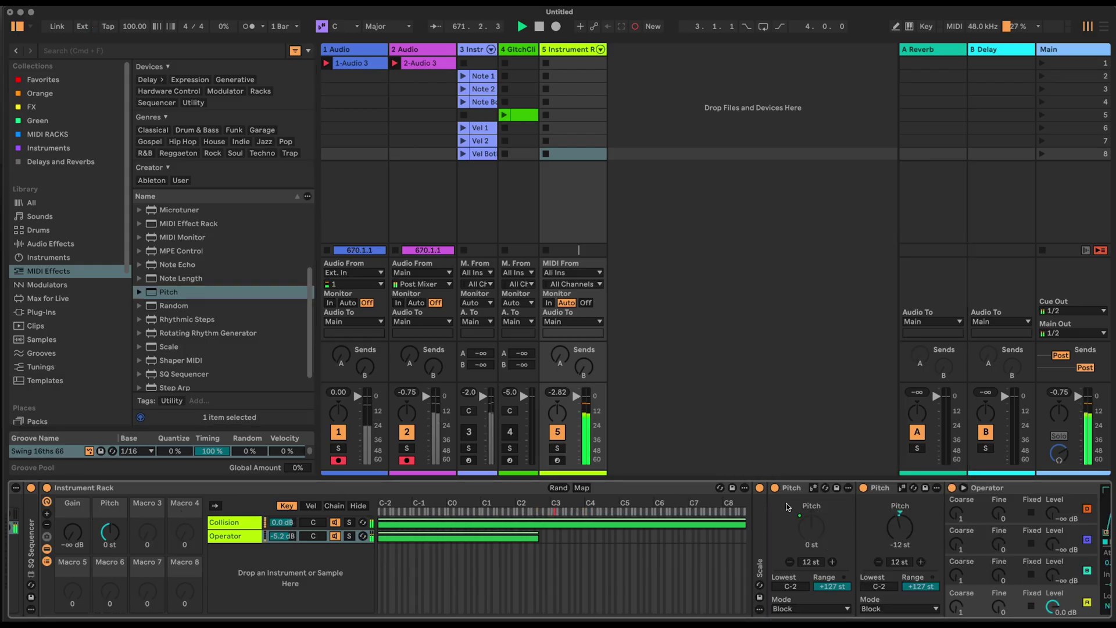
Limit both Pitch mappings of the inner rack to a range of -12 st to +12 st and leave mapping mode.
left_click(583, 491)
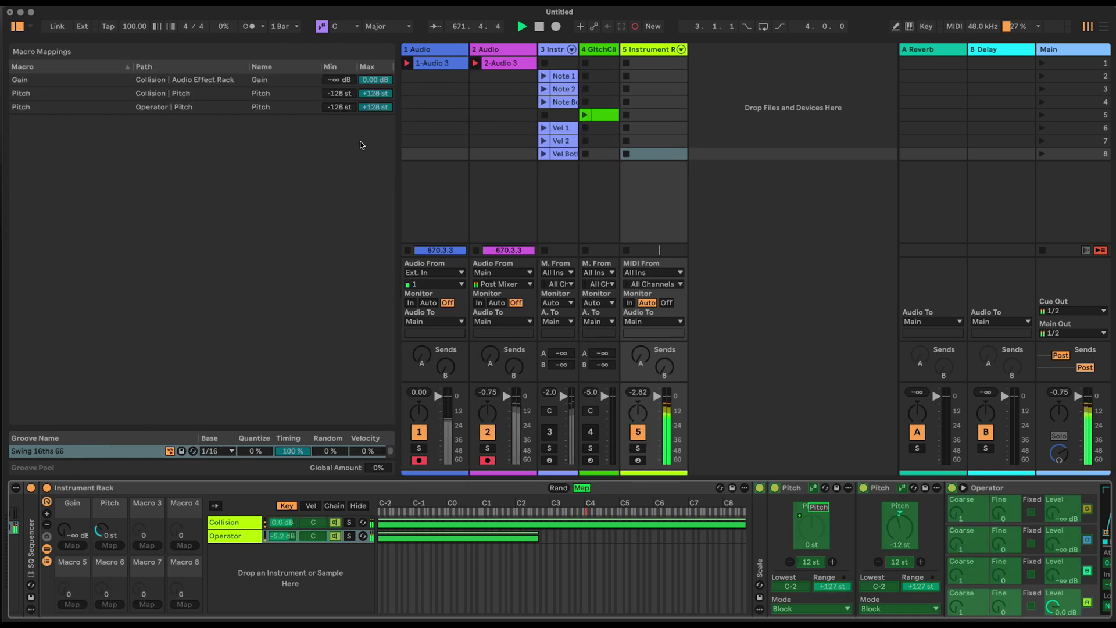
left_click(342, 93)
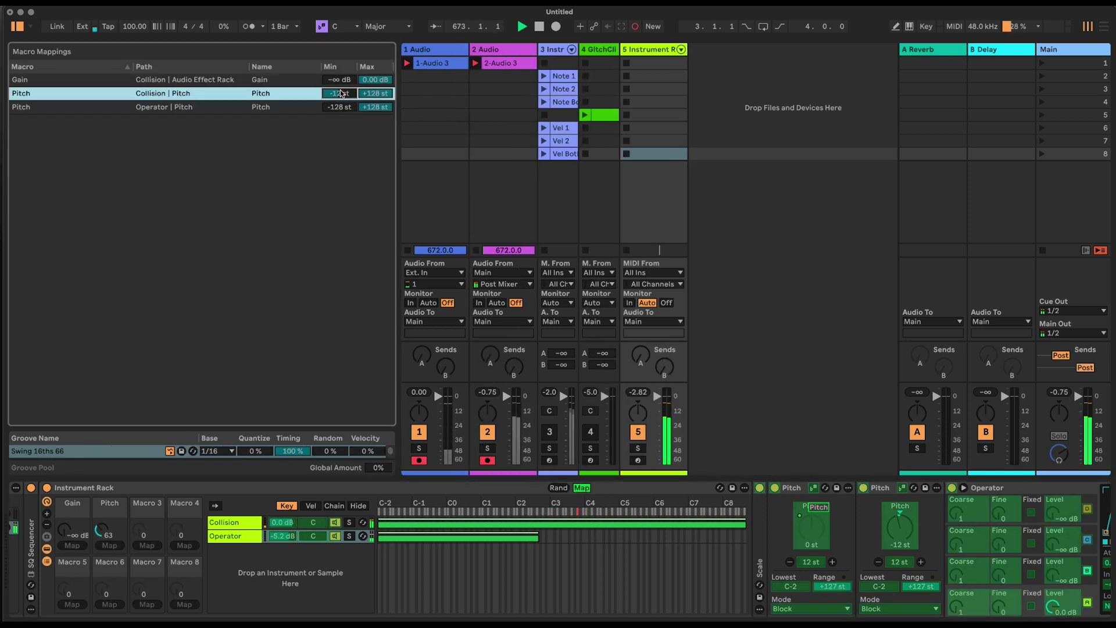
left_click(344, 108)
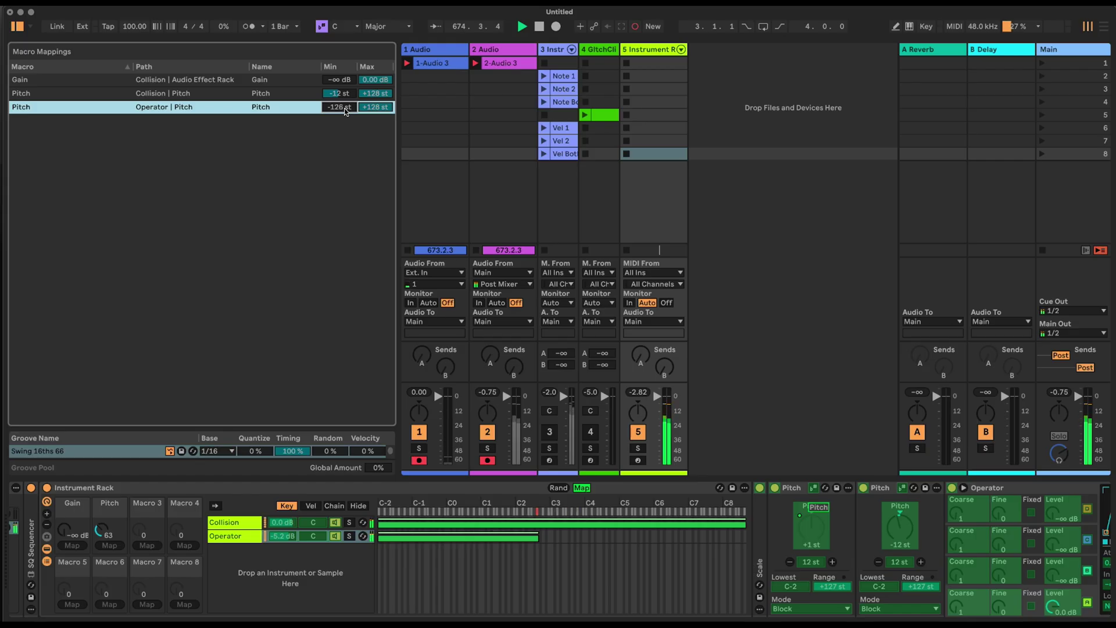
left_click(378, 95)
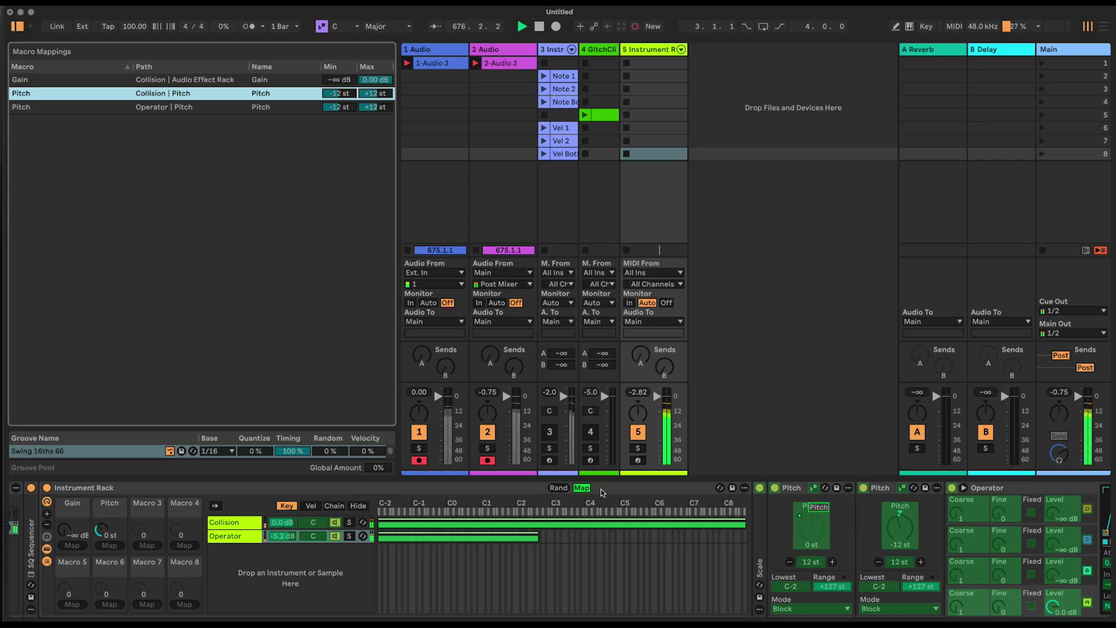
left_click(582, 488)
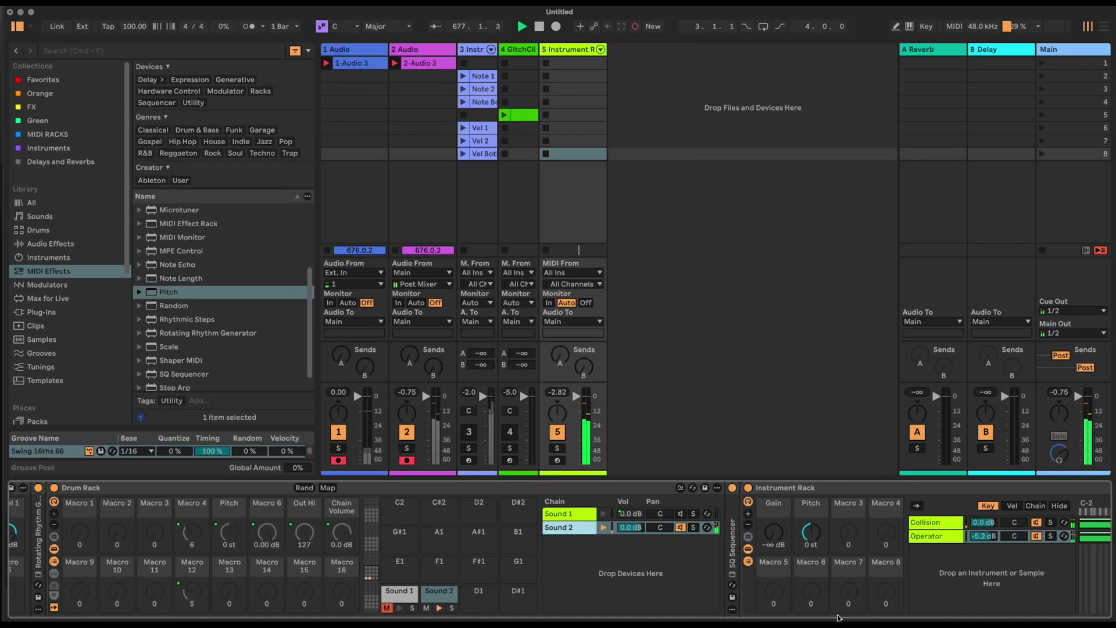
Map the inner rack's Pitch macro to Macro 13 of the Drum Rack and on to Macro 13 of the outer Instrument Rack.
right_click(813, 537)
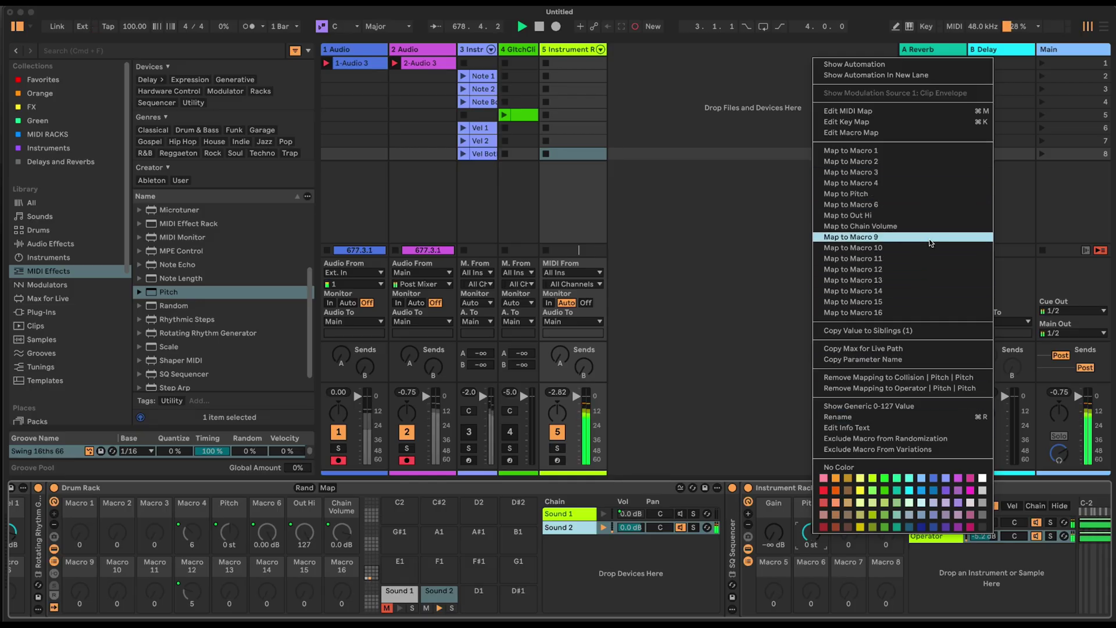
left_click(937, 279)
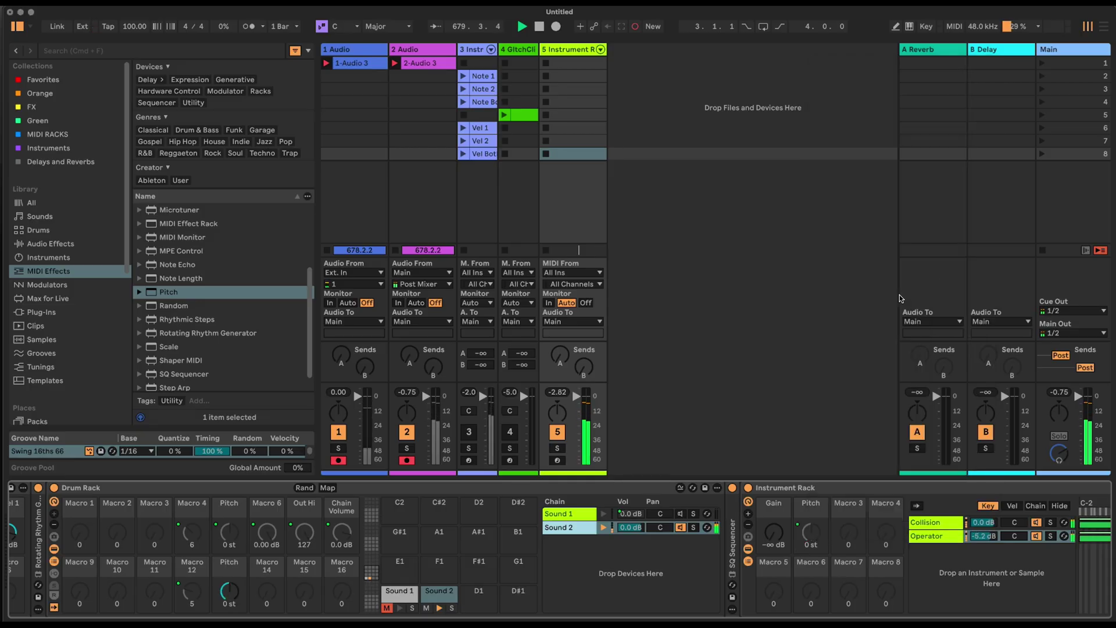
right_click(231, 594)
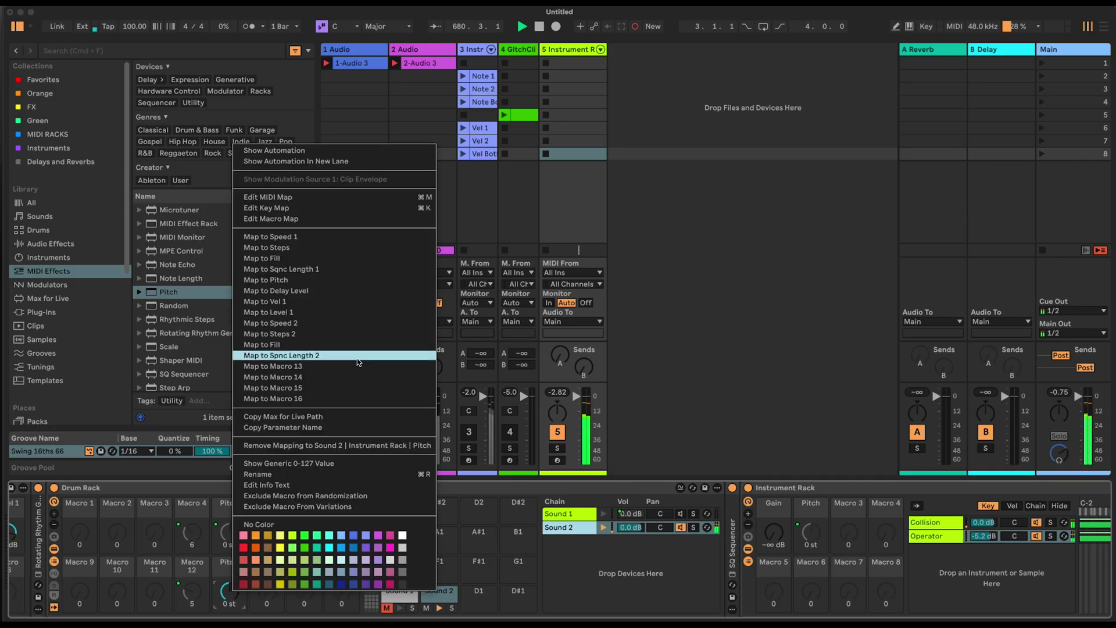
left_click(513, 397)
Rename the outer rack's transpose, step and fill macros Trans 1, Trans 2, Euclid Step 1, Euclid Step 2, Euclid Fill 1 and Euclid Fill 2.
scroll(200, 567, "left", 5)
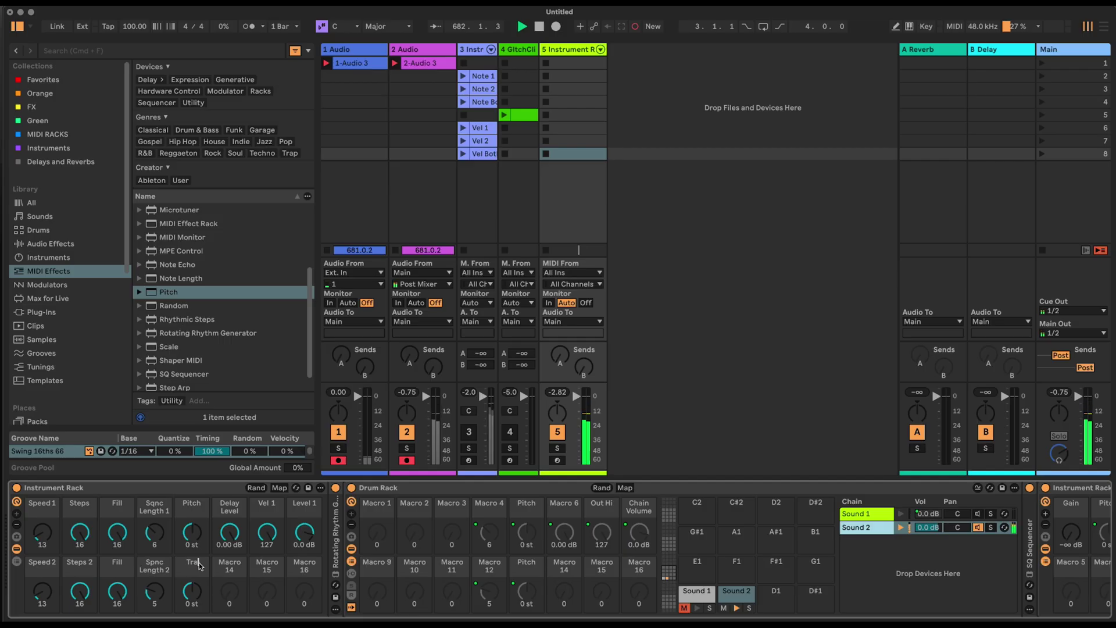
double_click(194, 505)
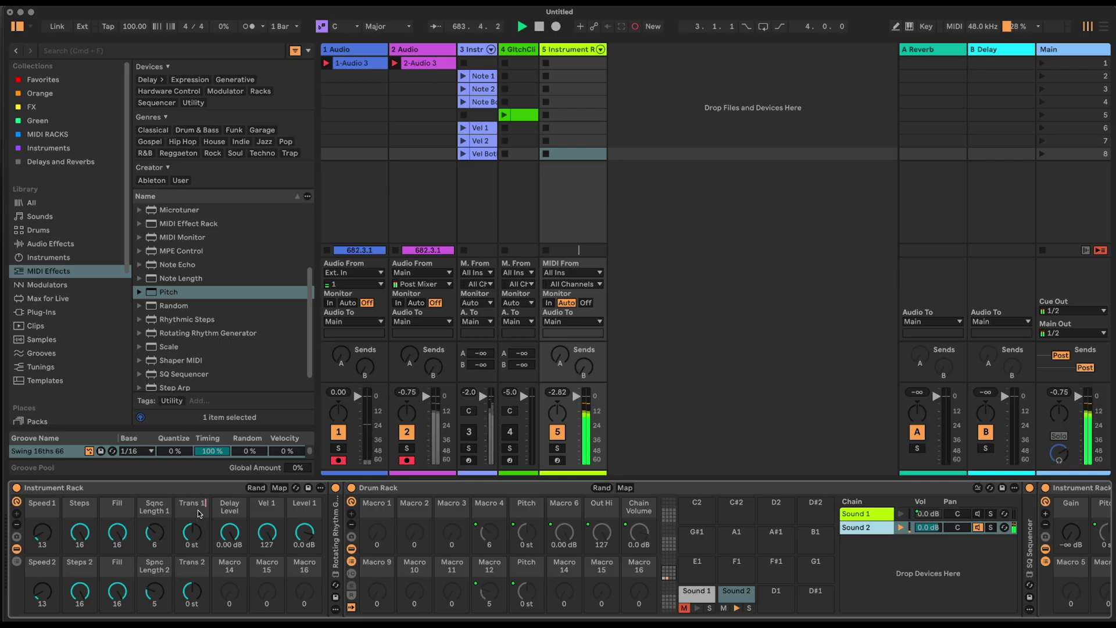
left_click(114, 506)
type("ill")
left_click(84, 509)
type("Euclid Ste")
left_click(93, 570)
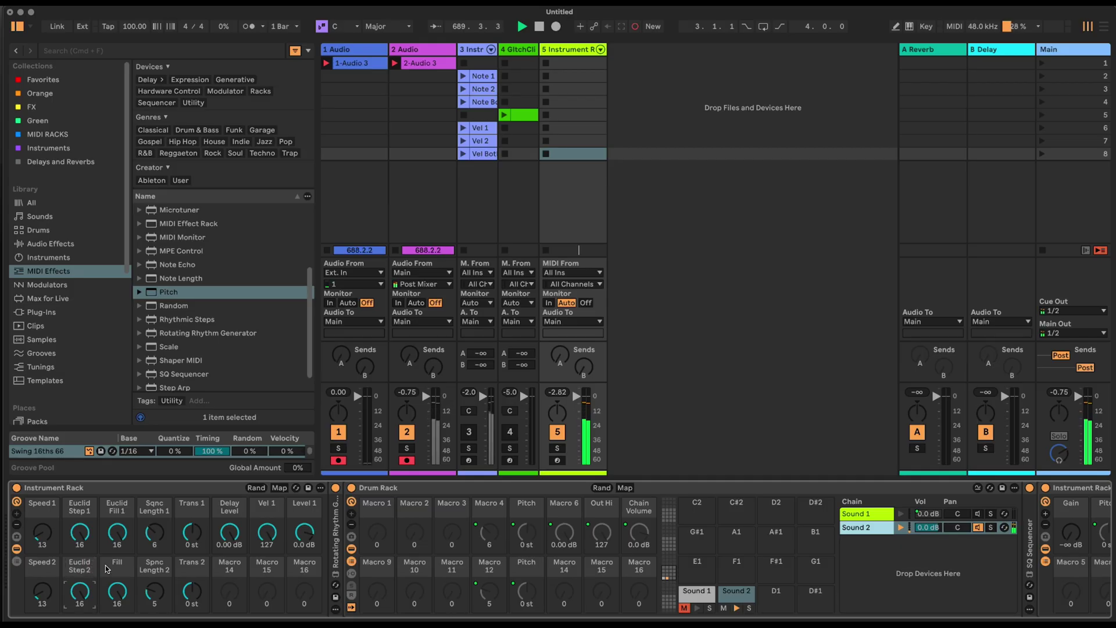
left_click(123, 566)
type("Euclid Fill 2")
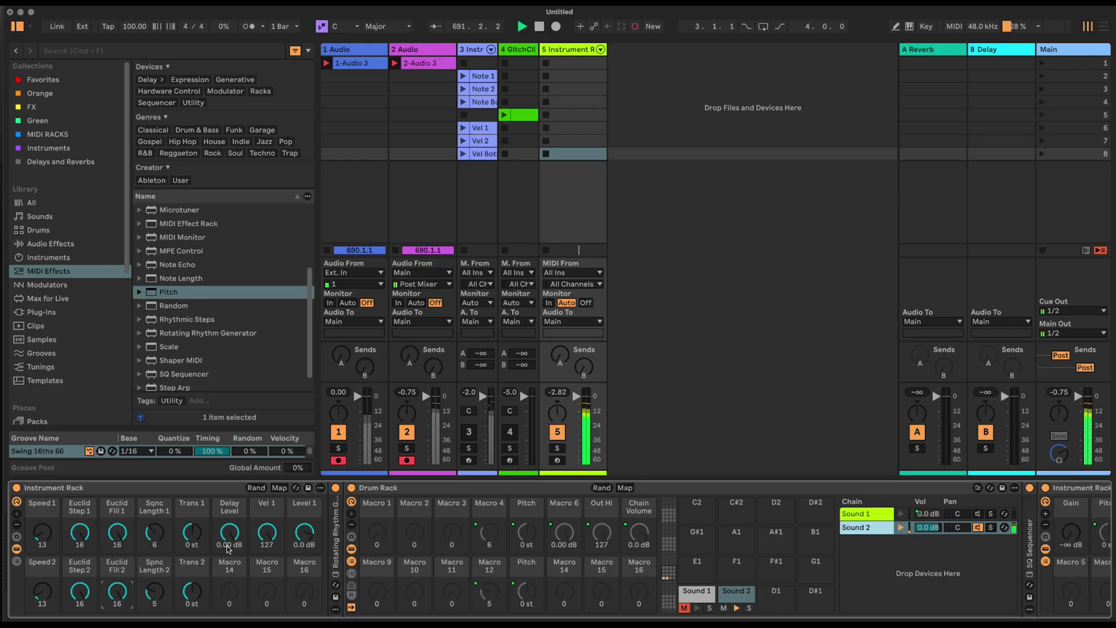
Map the inner rack's Gain macro to Macro 14 of the Drum Rack.
left_click(487, 486)
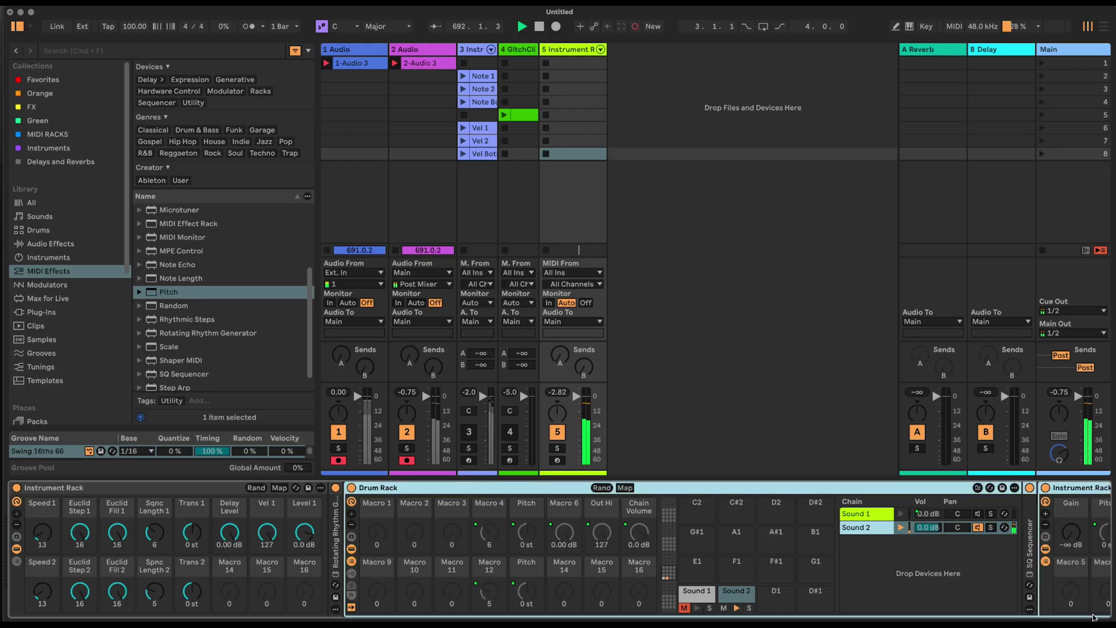
scroll(882, 535, "right", 5)
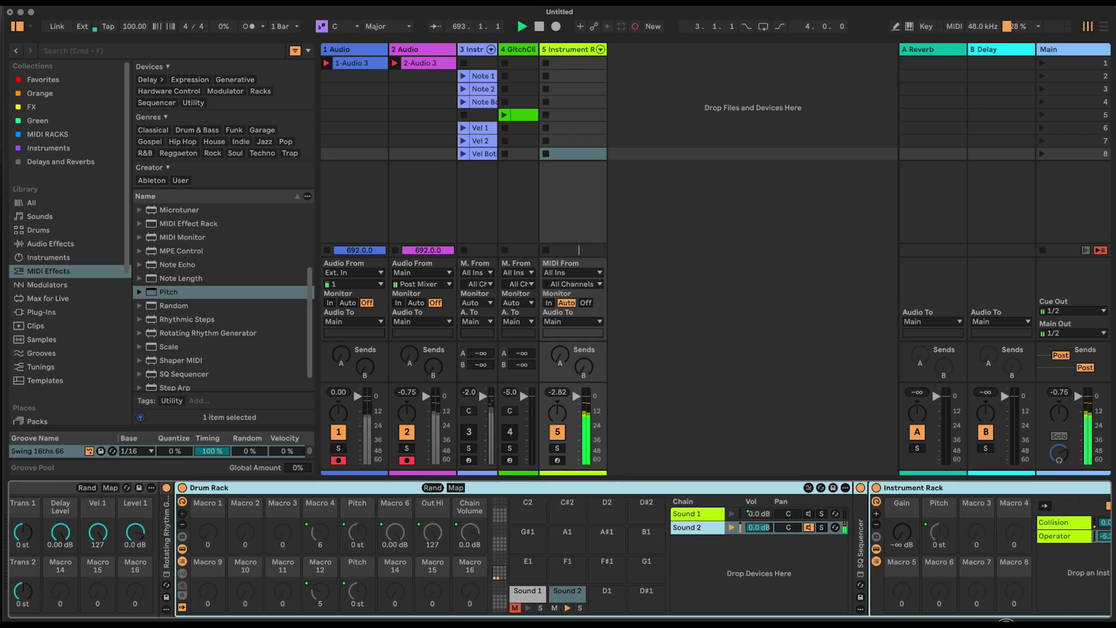
left_click(883, 536)
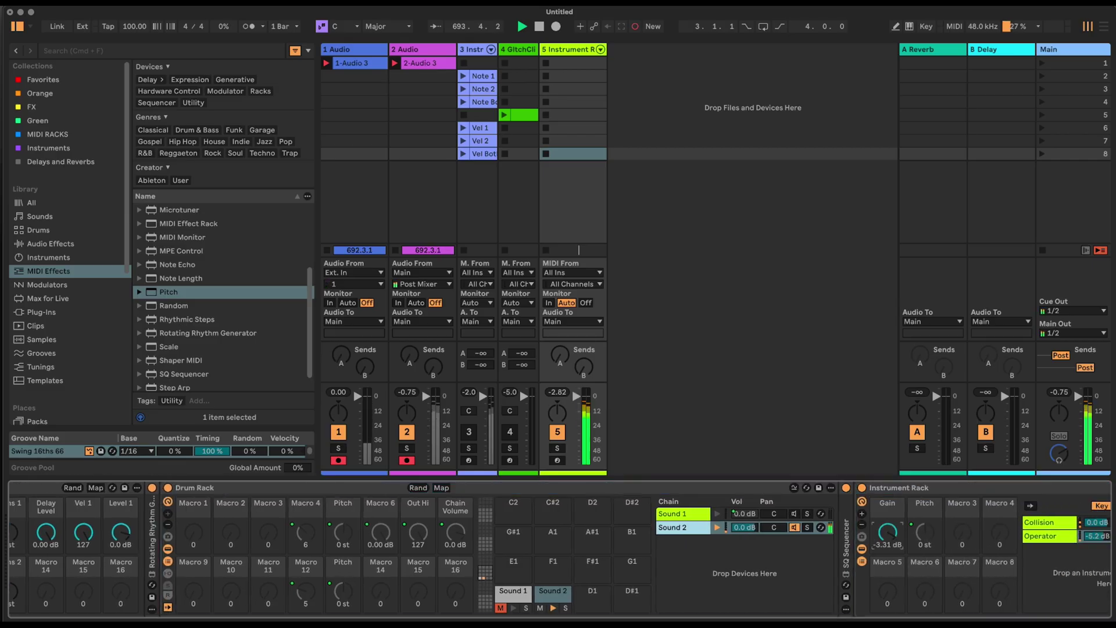
right_click(888, 536)
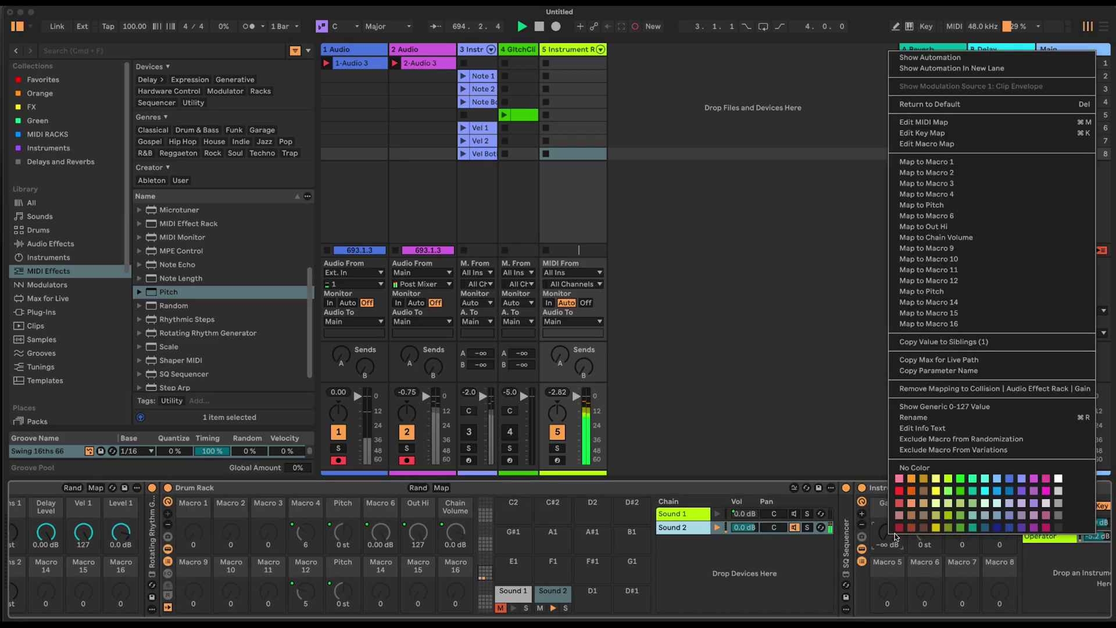
left_click(975, 301)
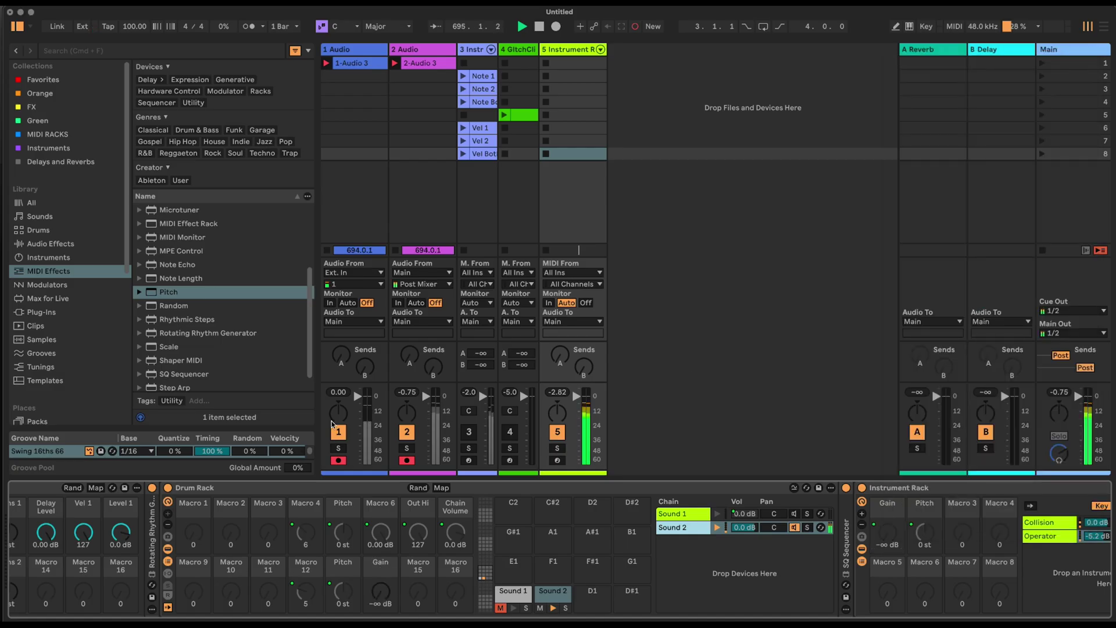
Map the Drum Rack's Gain macro to Macro 14 of the outer Instrument Rack and name it Verb Send.
right_click(377, 599)
left_click(508, 385)
key("super+r")
type("Verb Send")
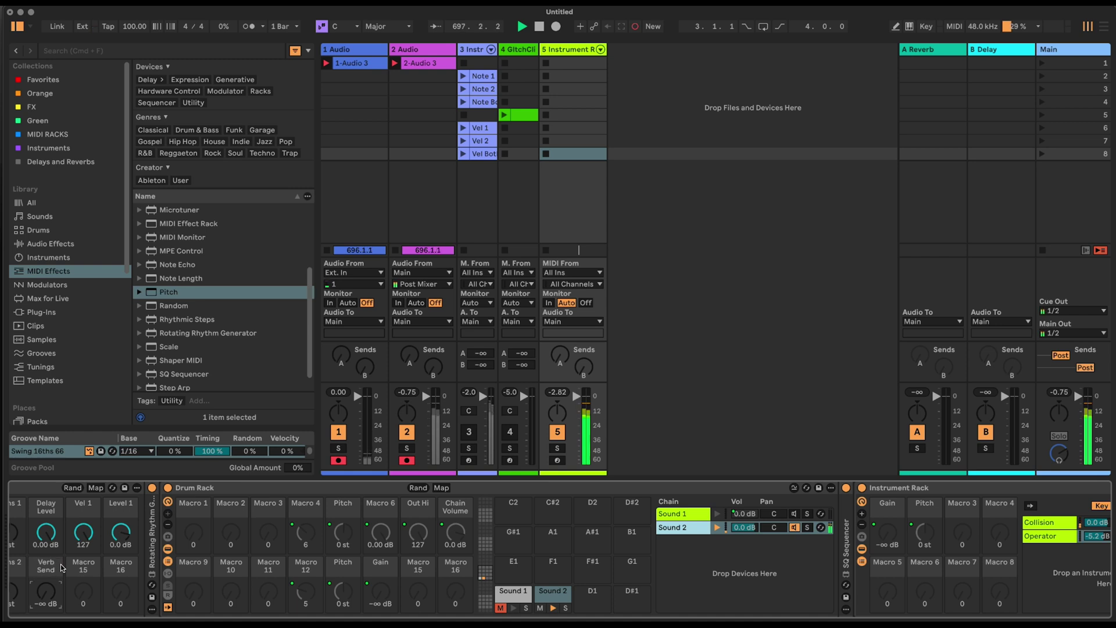
key("Return")
Insert a Velocity MIDI effect between the SQ Sequencer and the inner Instrument Rack, with Out Hi at 127.
scroll(180, 378, "down", 2)
left_click_drag(181, 381, 860, 519)
mouse_move(953, 538)
left_mouse_down()
mouse_move(954, 616)
mouse_move(960, 525)
left_mouse_up()
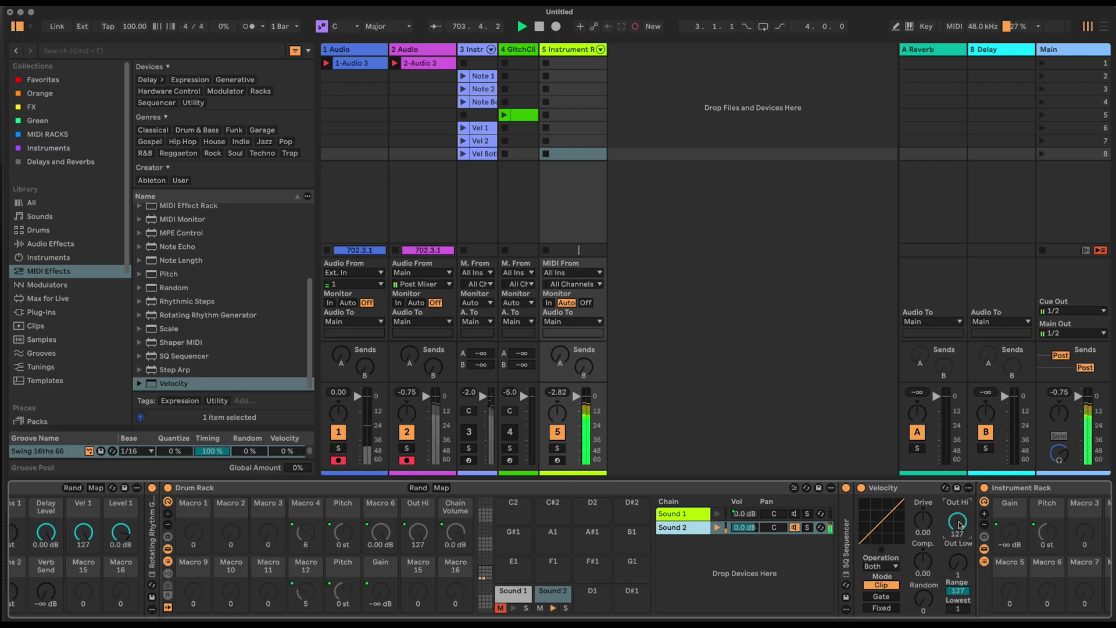
Map the Velocity effect's Out Hi to Drum Rack Macro 15 and on to Macro 15 of the outer Instrument Rack, named Vel 2.
right_click(960, 525)
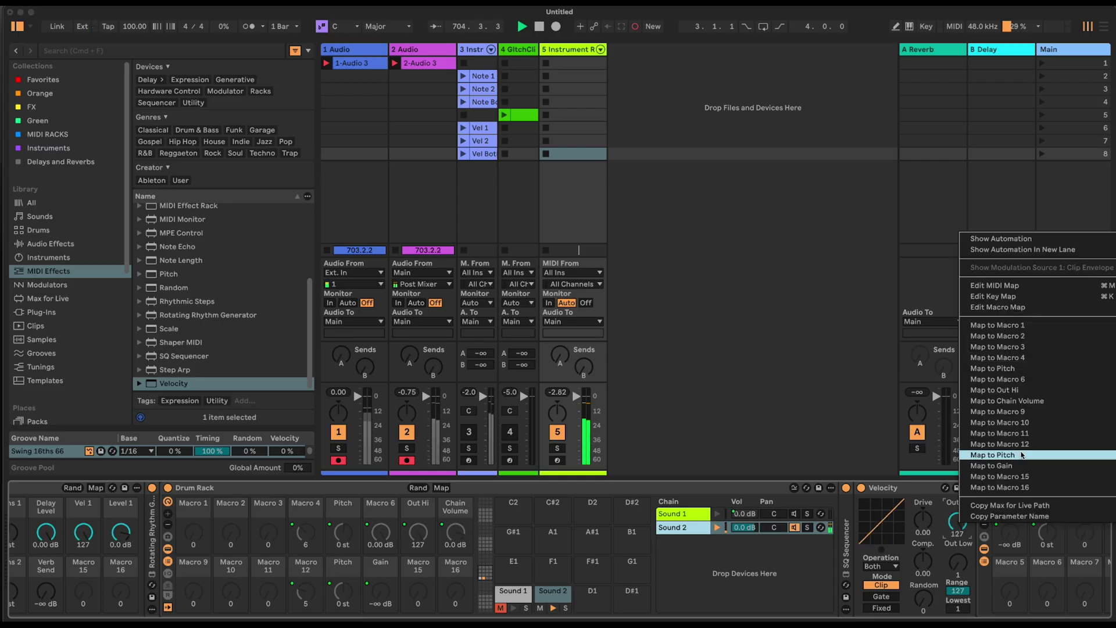
left_click(1041, 479)
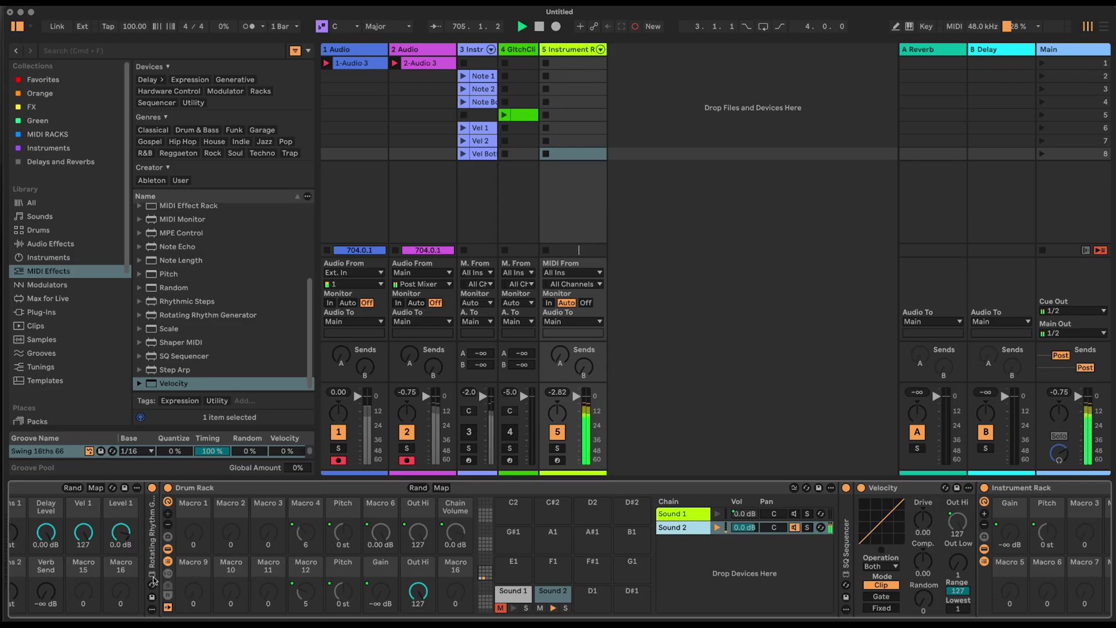
right_click(418, 587)
left_click(515, 375)
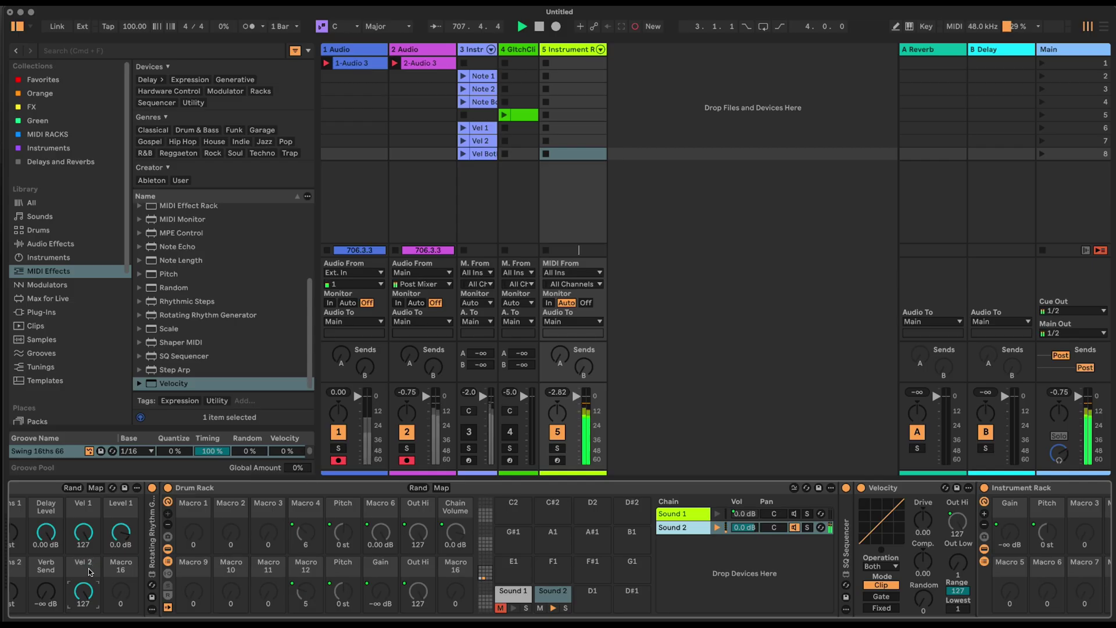
Map the Sound 2 chain's volume to Drum Rack Macro 16, and map that macro to Macro 16 of the outer Instrument Rack.
right_click(725, 526)
left_click(817, 495)
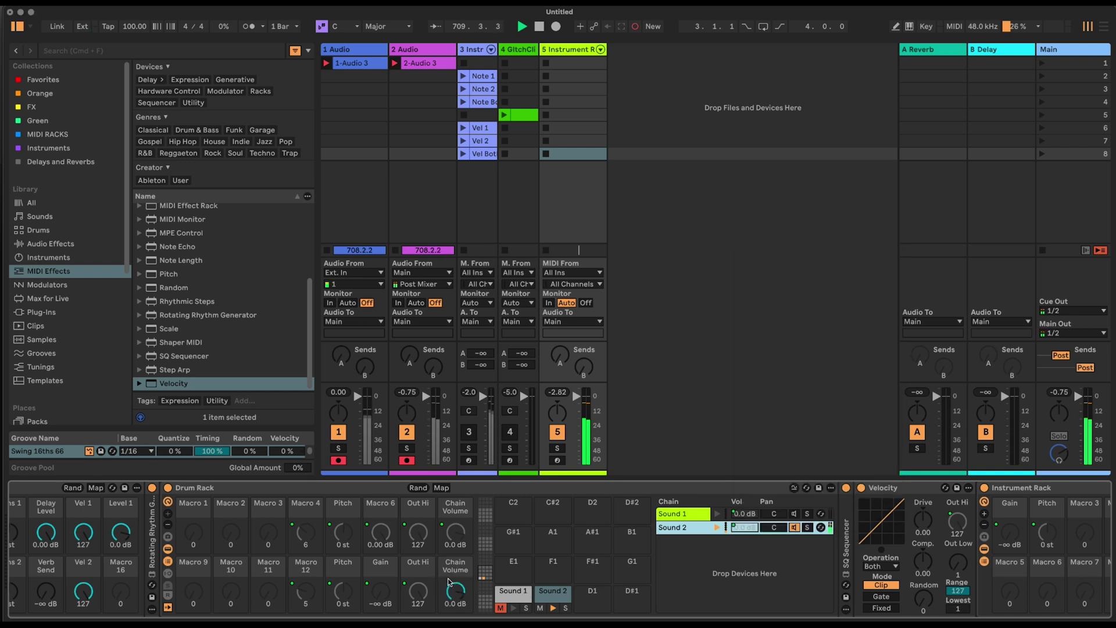
right_click(455, 591)
left_click(575, 401)
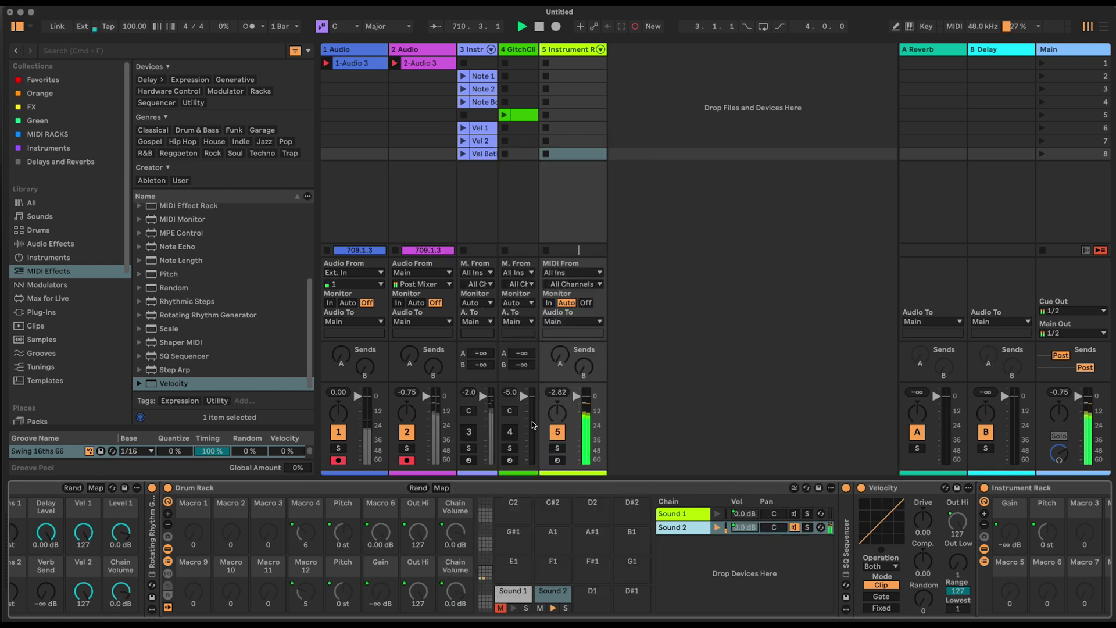
Rename the outer rack's second Chain Volume macro Level 2.
key("super+r")
type("Vel")
key("BackSpace")
key("BackSpace")
key("BackSpace")
type("Level")
Unmute Sound 1 in the Drum Rack and expand the Rotating Rhythm Generator.
scroll(558, 549, "left", 5)
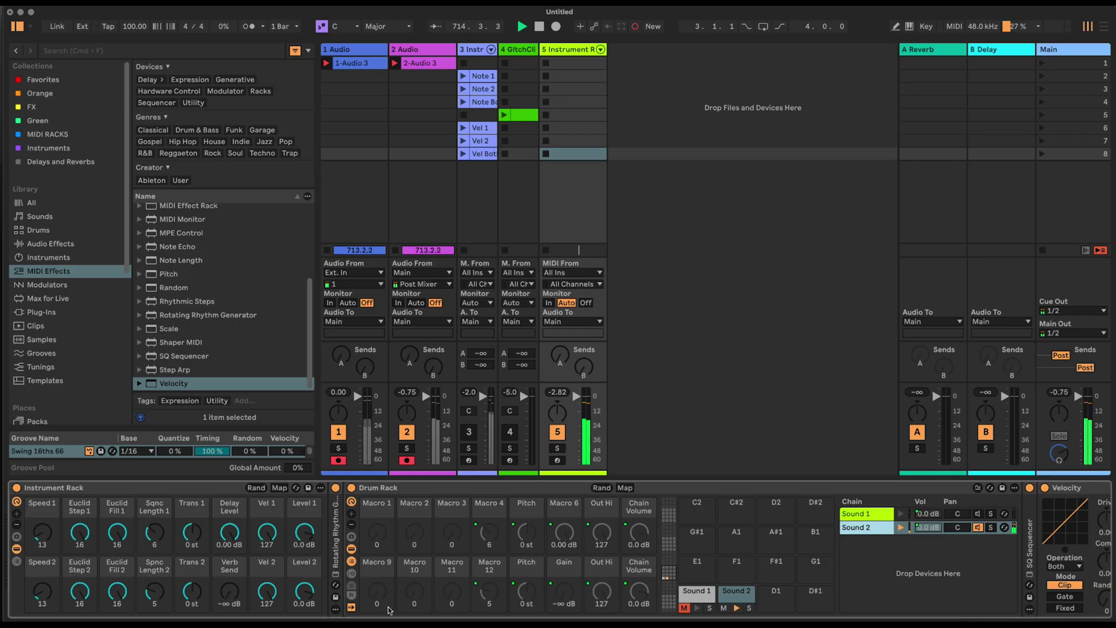
left_click(684, 608)
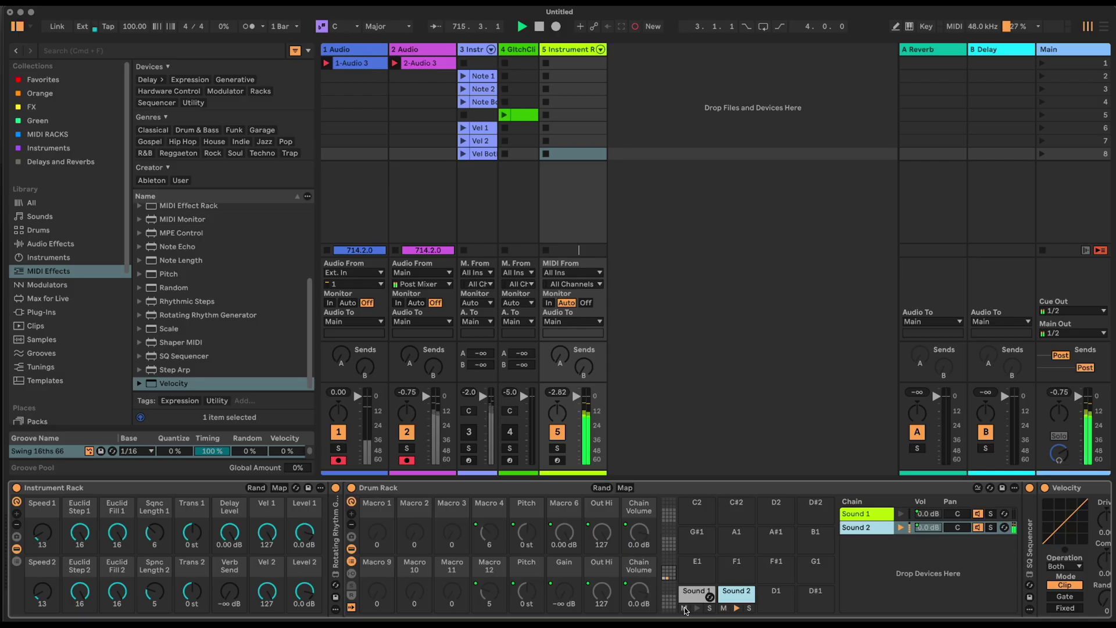
double_click(337, 555)
left_click(338, 529)
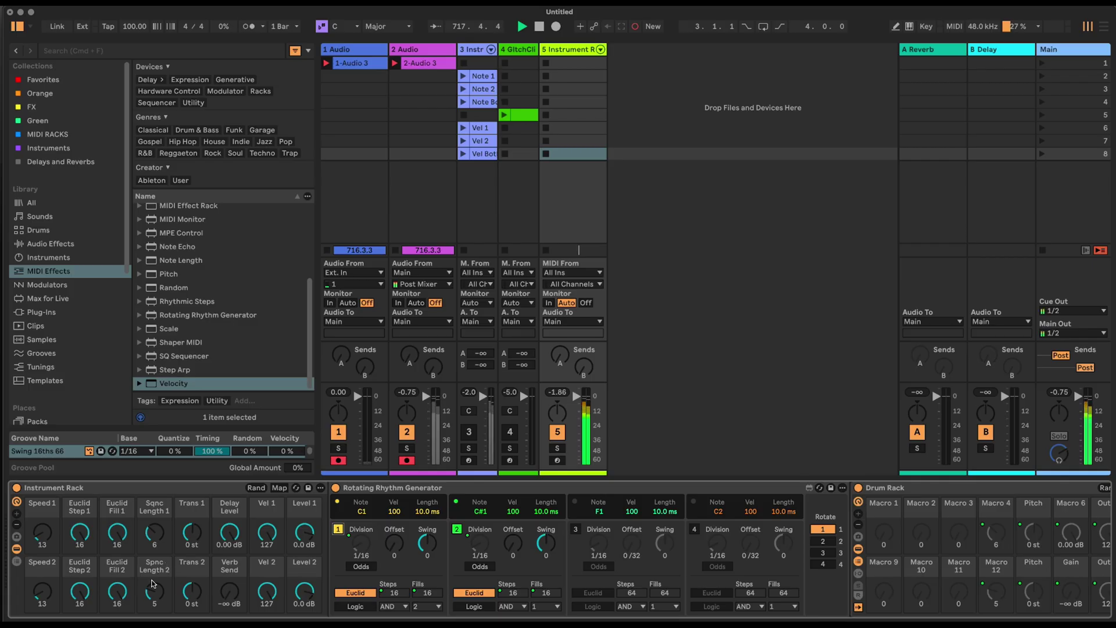
Set the outer rack's Sqnc Length 1 macro to 3 and collapse the Rotating Rhythm Generator.
left_click(154, 537)
type("2")
key("Return")
left_click(155, 593)
type("2")
key("Return")
left_click(150, 531)
key("Return")
double_click(537, 490)
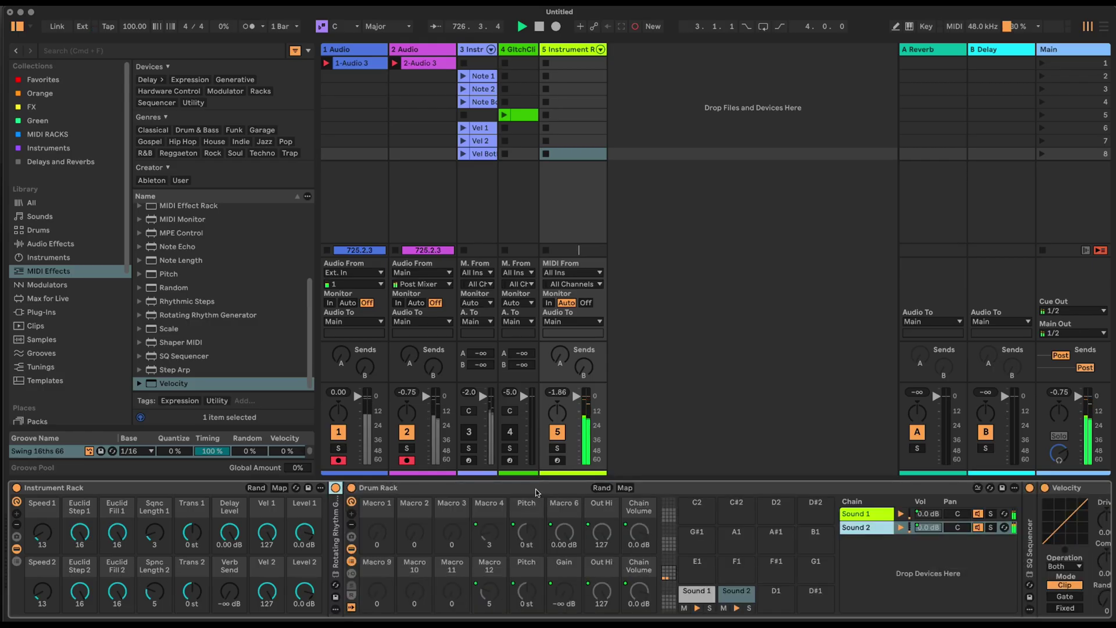
Solo Sound 2 and insert a Chord MIDI effect between Pitch and Scale in its Collision chain.
left_click(748, 608)
scroll(368, 517, "right", 20)
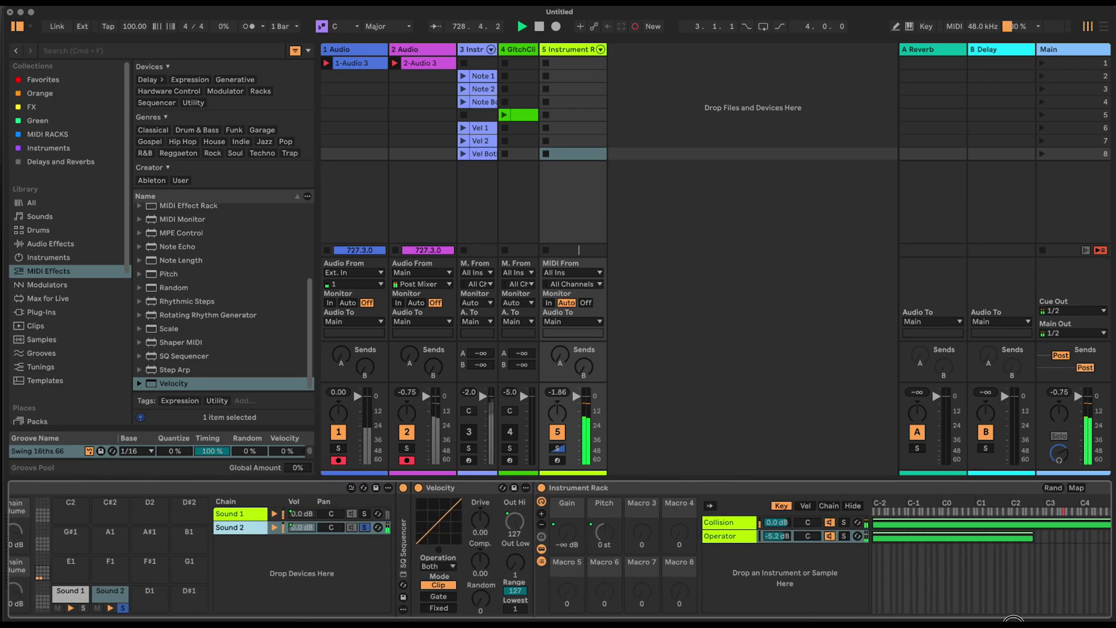
left_click(359, 522)
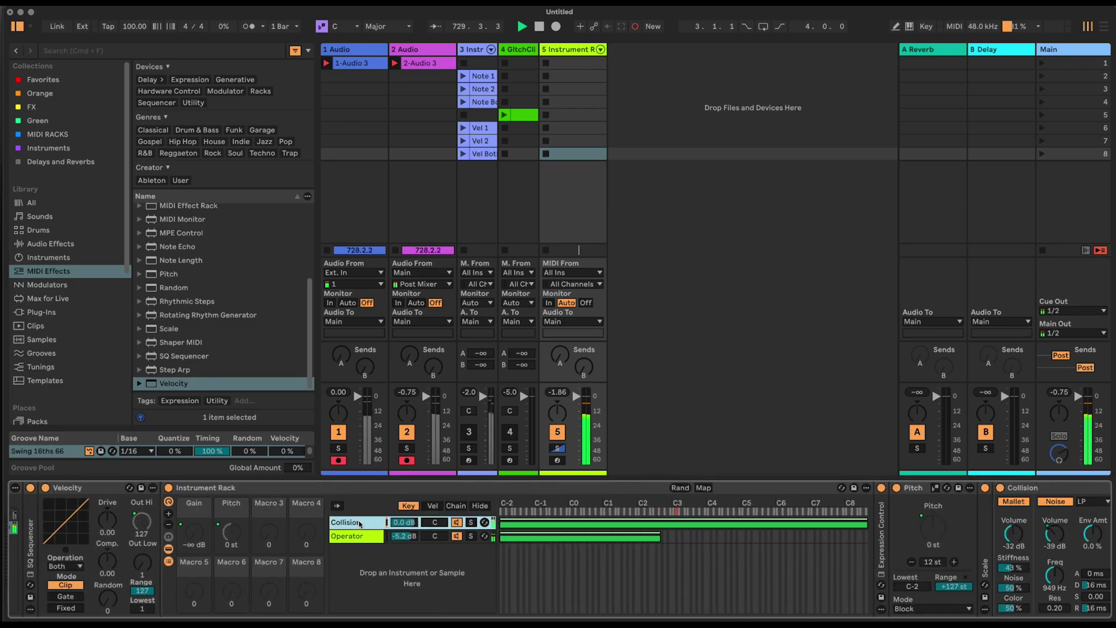
scroll(942, 611, "right", 10)
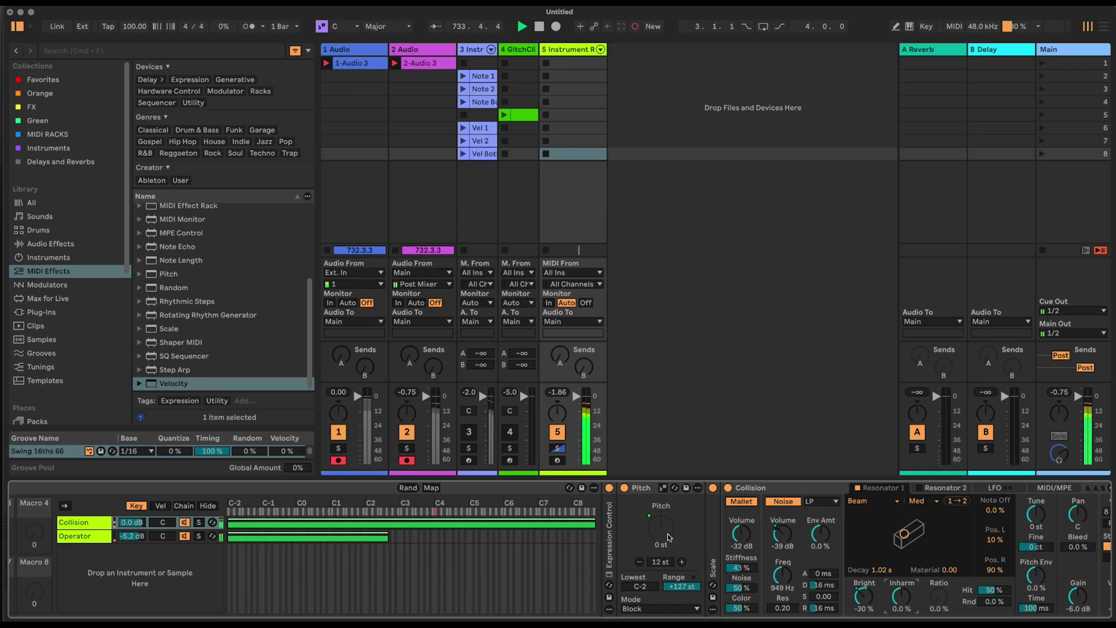
scroll(199, 278, "up", 5)
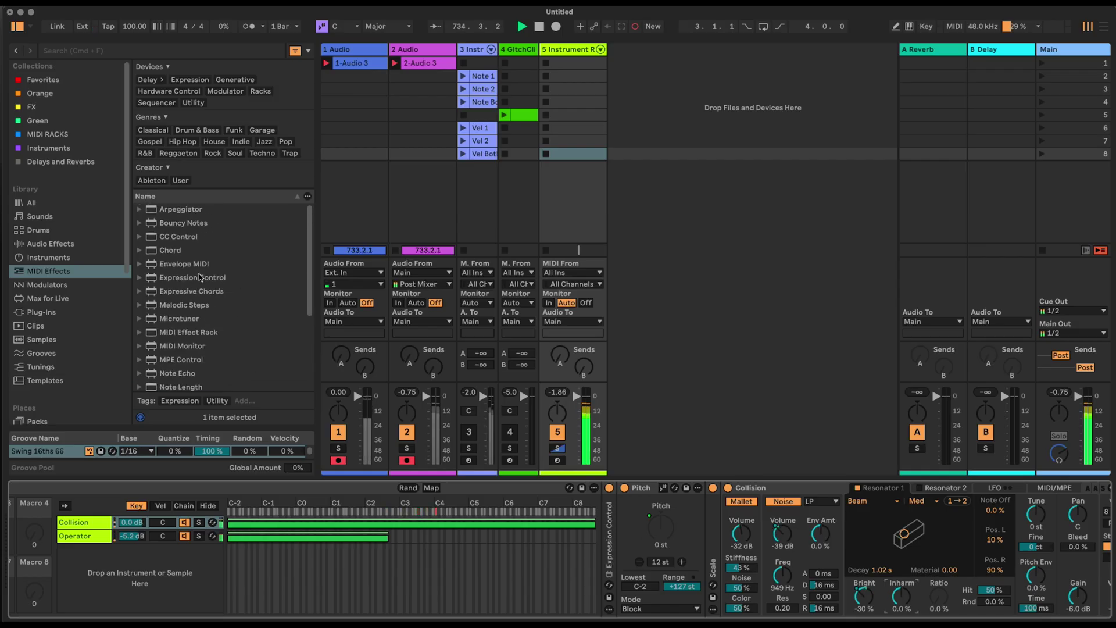
left_click(169, 252)
mouse_move(168, 255)
left_mouse_down()
mouse_move(548, 254)
mouse_move(696, 406)
mouse_move(710, 518)
left_mouse_up()
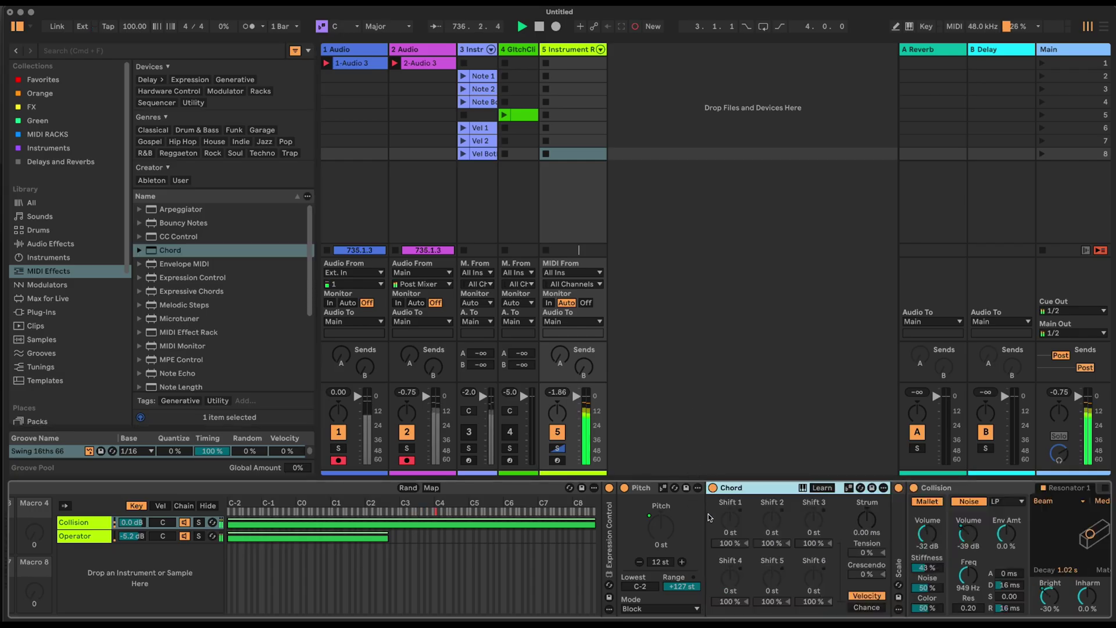
Set the Chord effect's Shift 1 to +7 st with its velocity at 69 %.
left_click(729, 523)
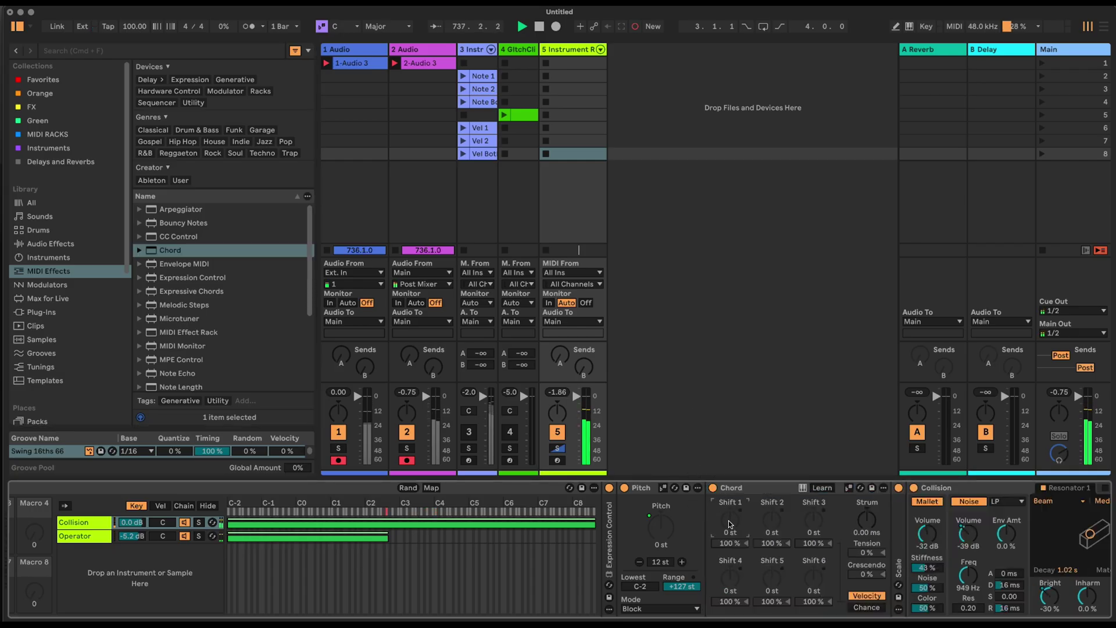
left_click_drag(730, 524, 731, 512)
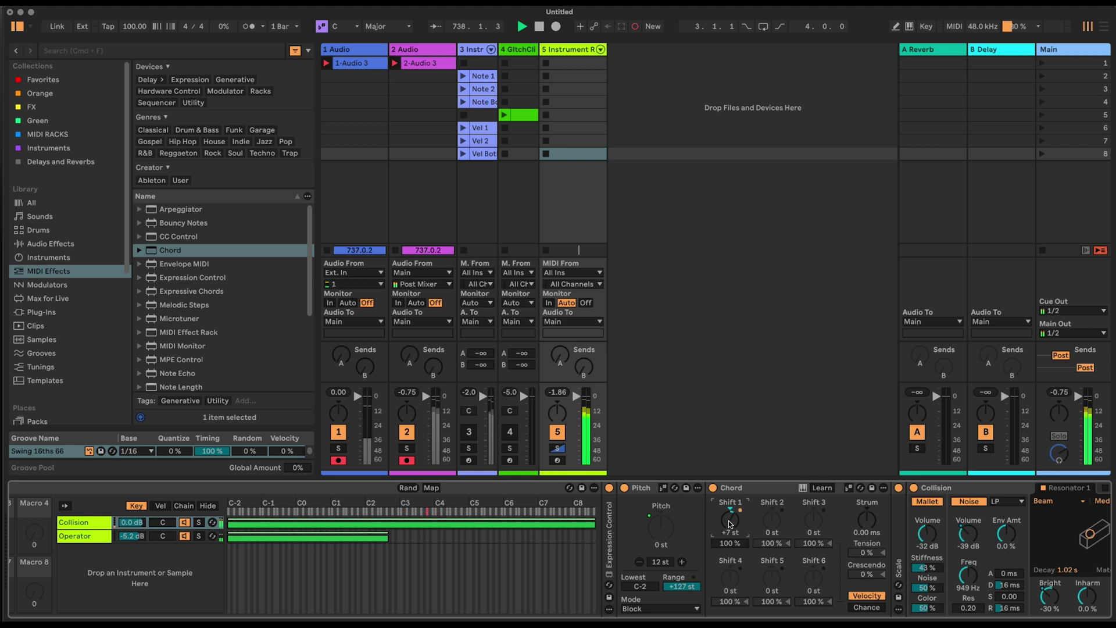
left_click_drag(727, 543, 727, 563)
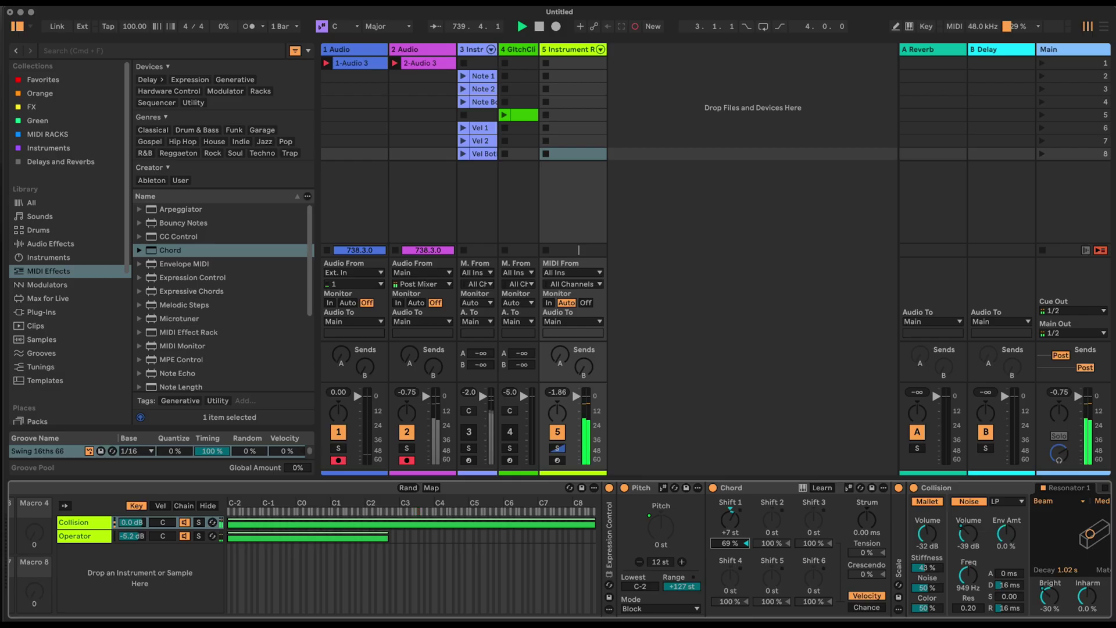
Set the outer rack's Verb Send to -14.1 dB and Sqnc Length 2 to 2, and unsolo Sound 2.
scroll(558, 549, "left", 10)
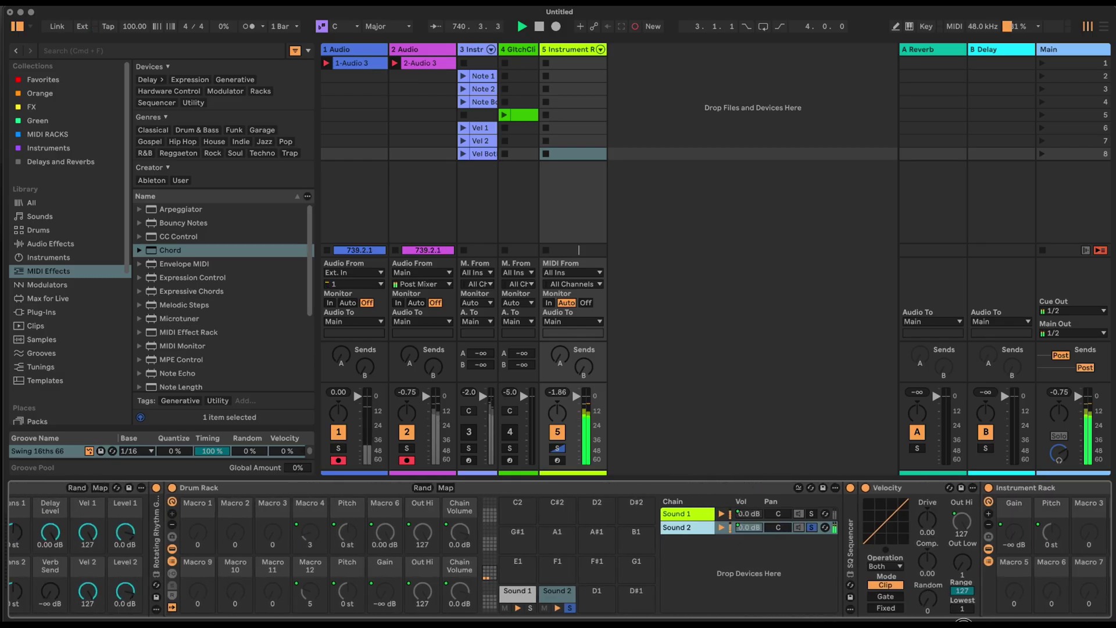
scroll(558, 549, "left", 3)
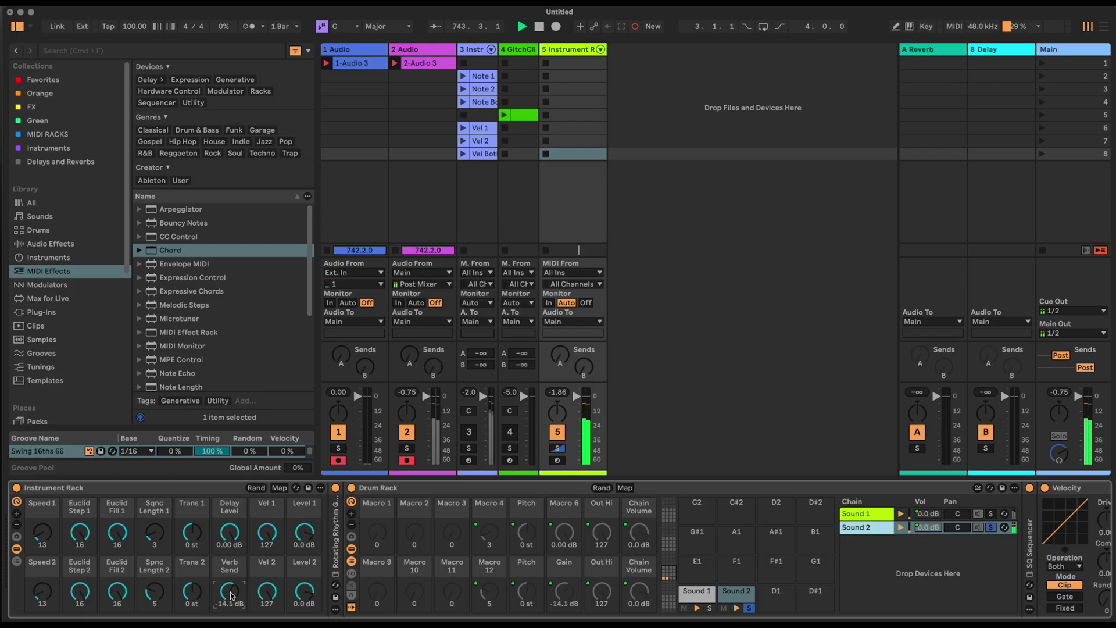
scroll(148, 594, "down", 3)
left_click(749, 608)
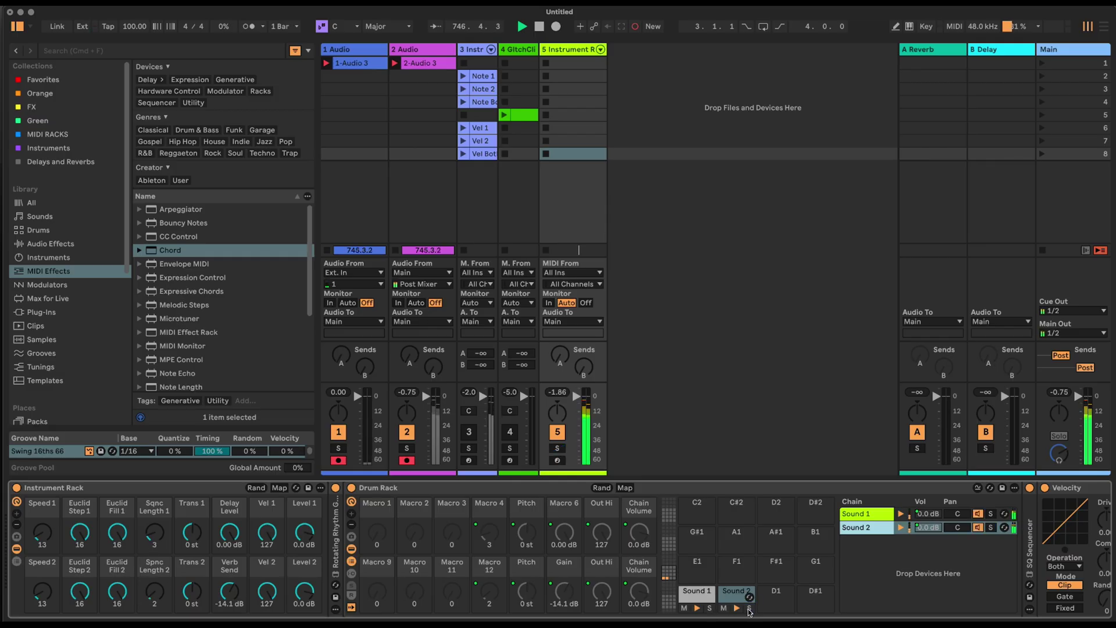
Create an empty MIDI clip in the Instrument Rack track's second slot and choose the SQ Sequencer as its envelope device.
left_click(506, 206)
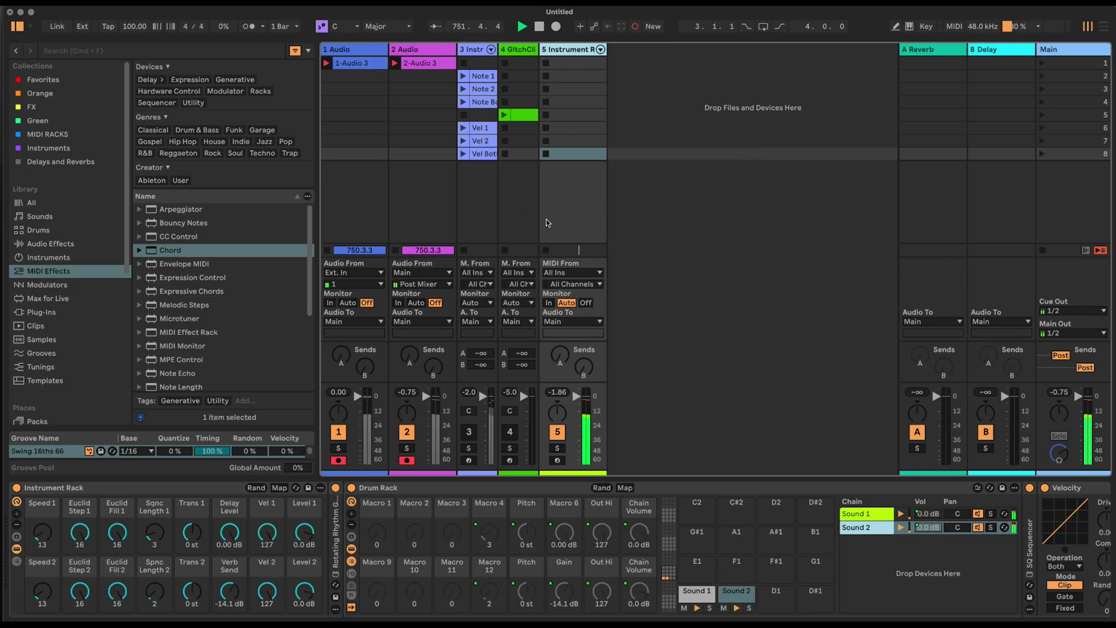
key("super+alt+l")
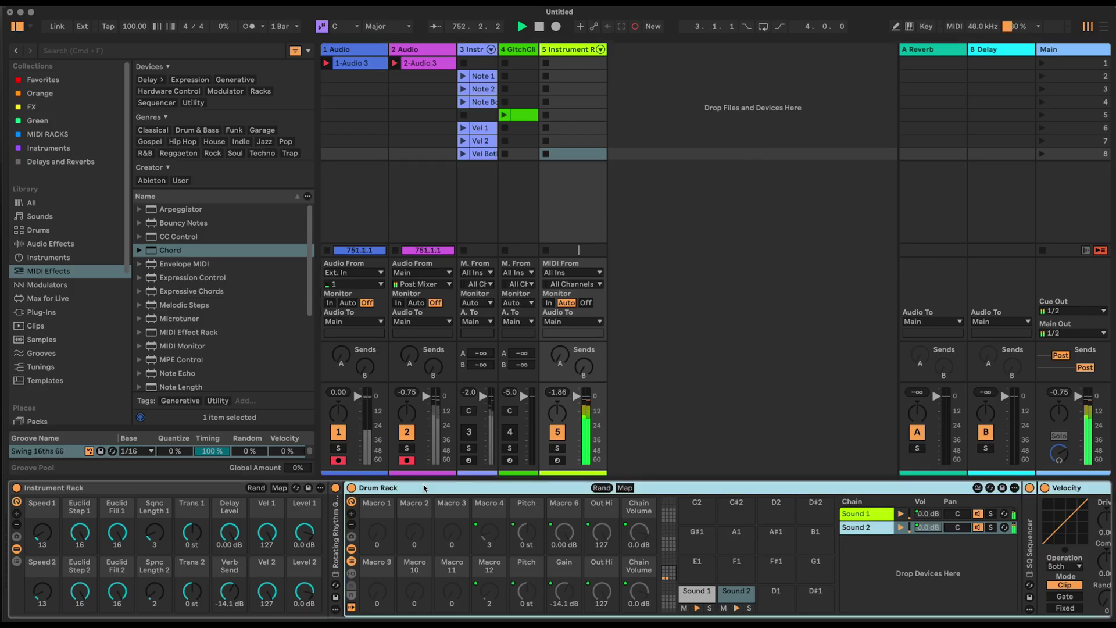
double_click(583, 81)
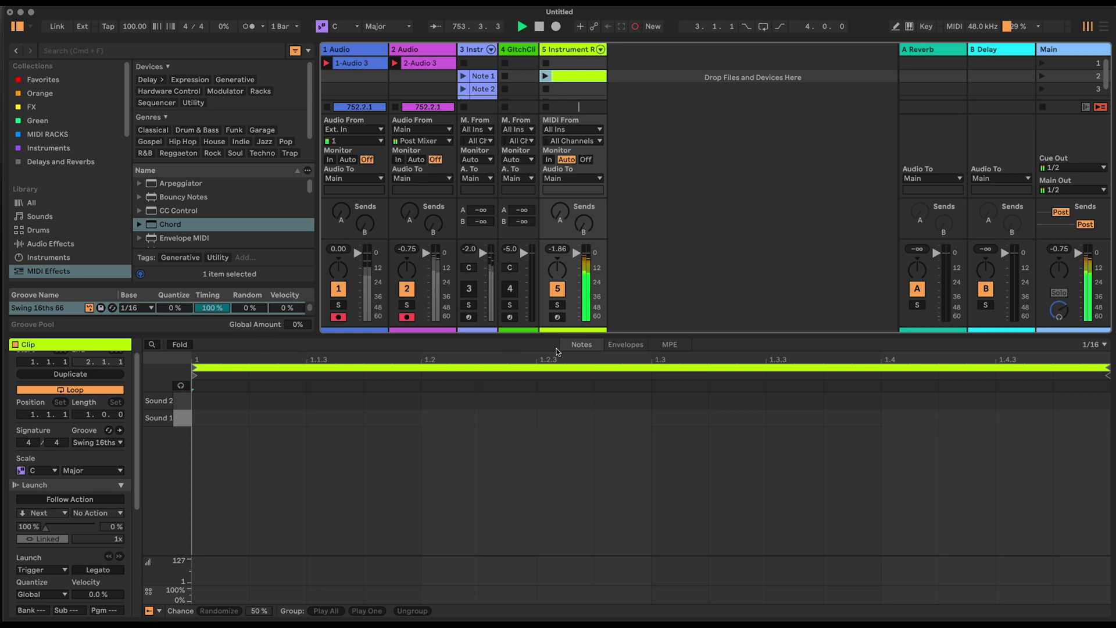
left_click(619, 345)
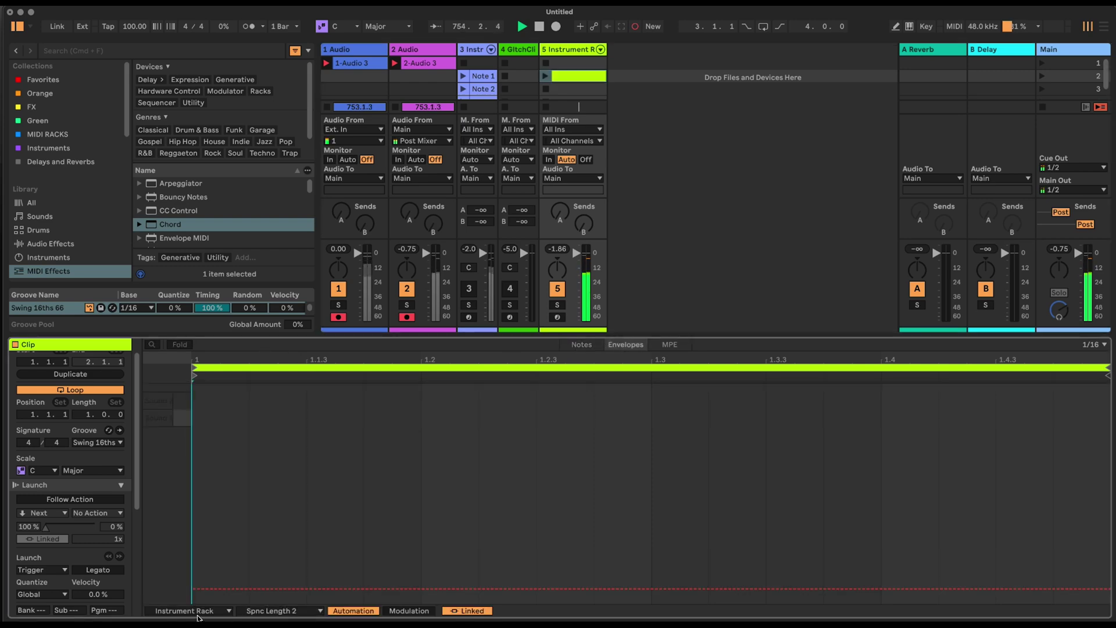
left_click(192, 611)
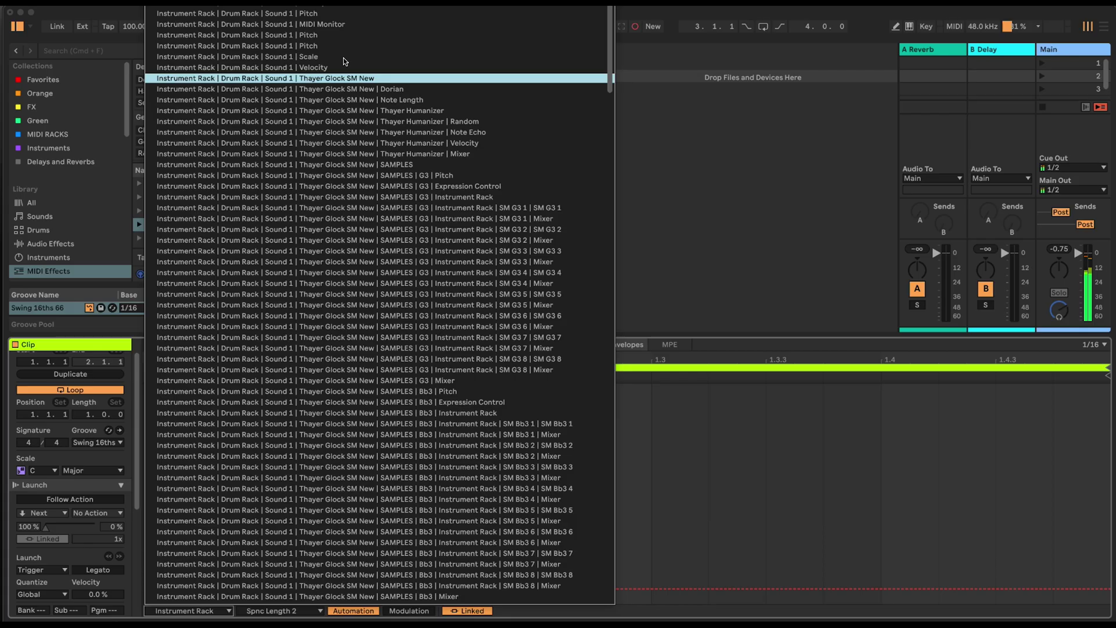
left_click(358, 13)
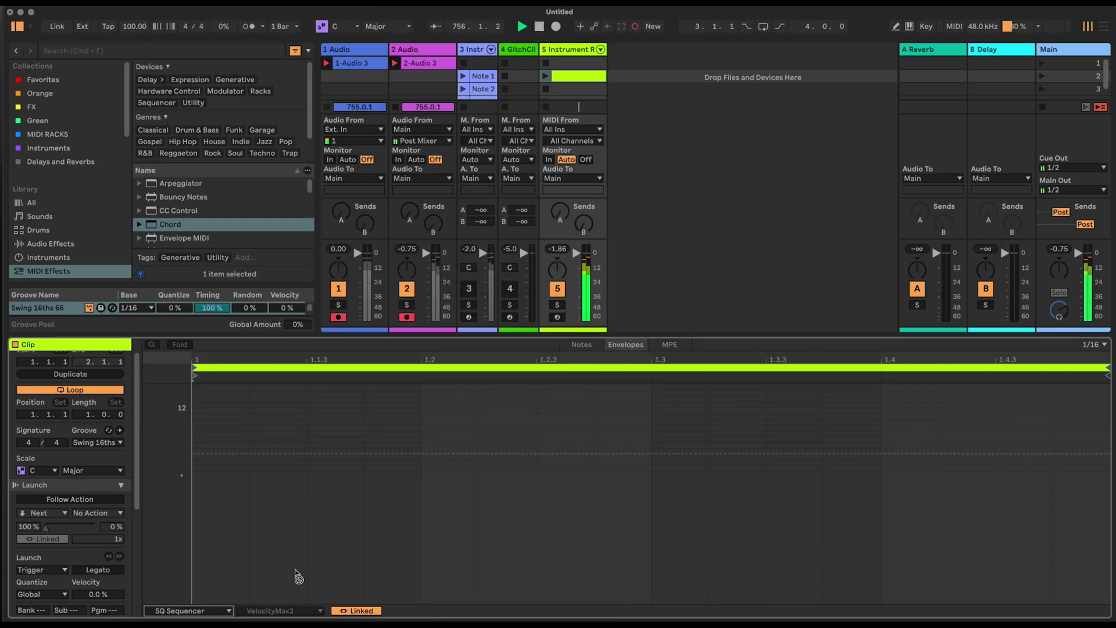
Look through the SQ Sequencer's parameters available for clip envelopes.
left_click(304, 613)
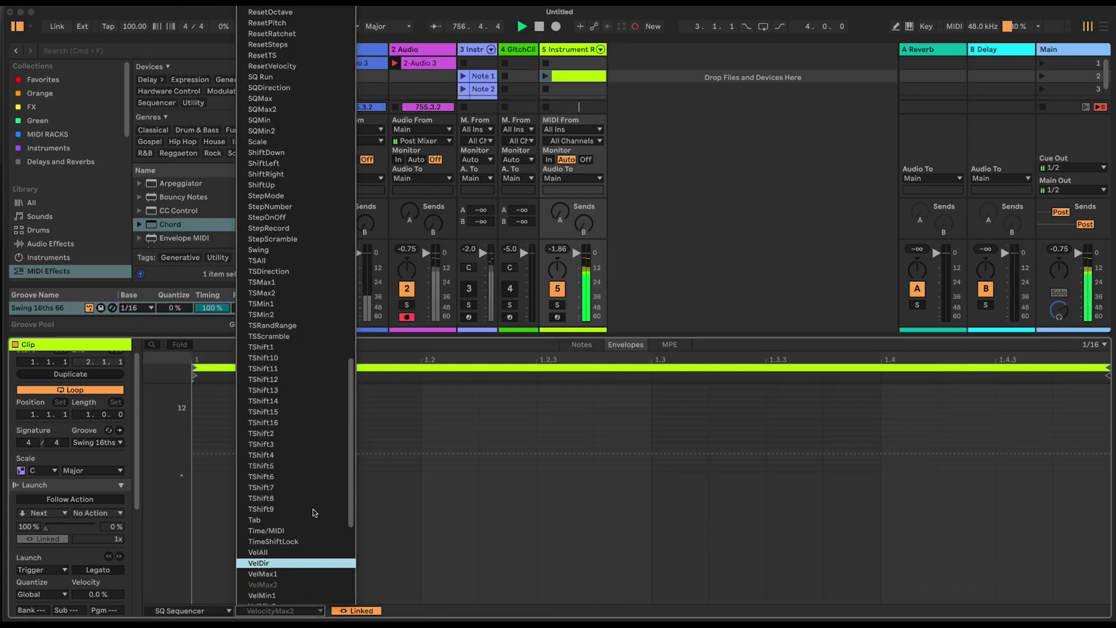
left_click_drag(350, 445, 350, 353)
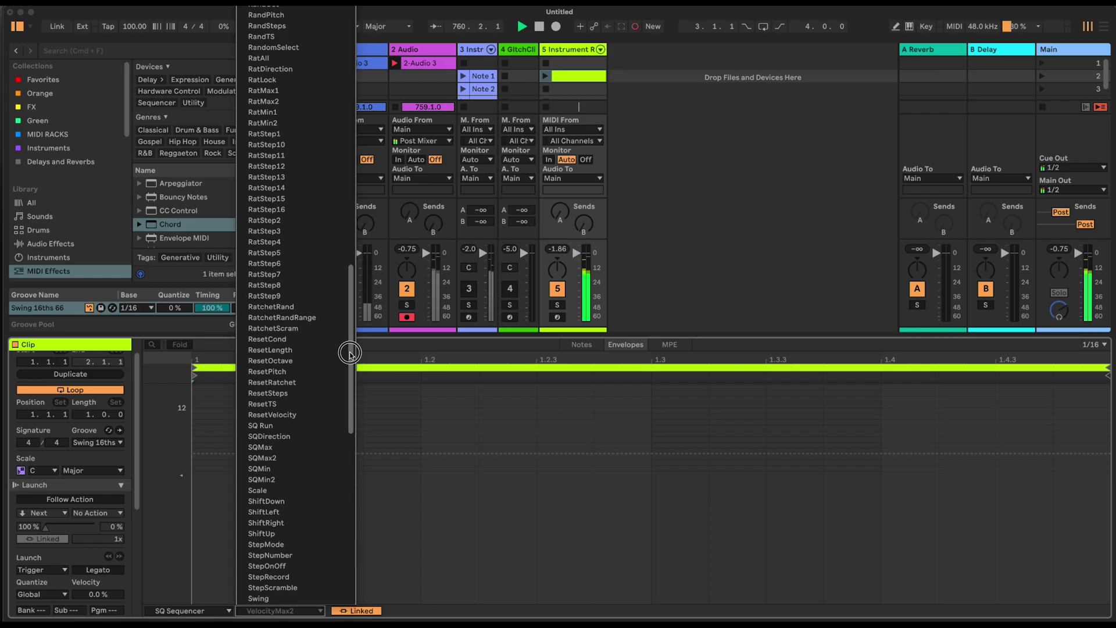
left_click_drag(349, 353, 350, 357)
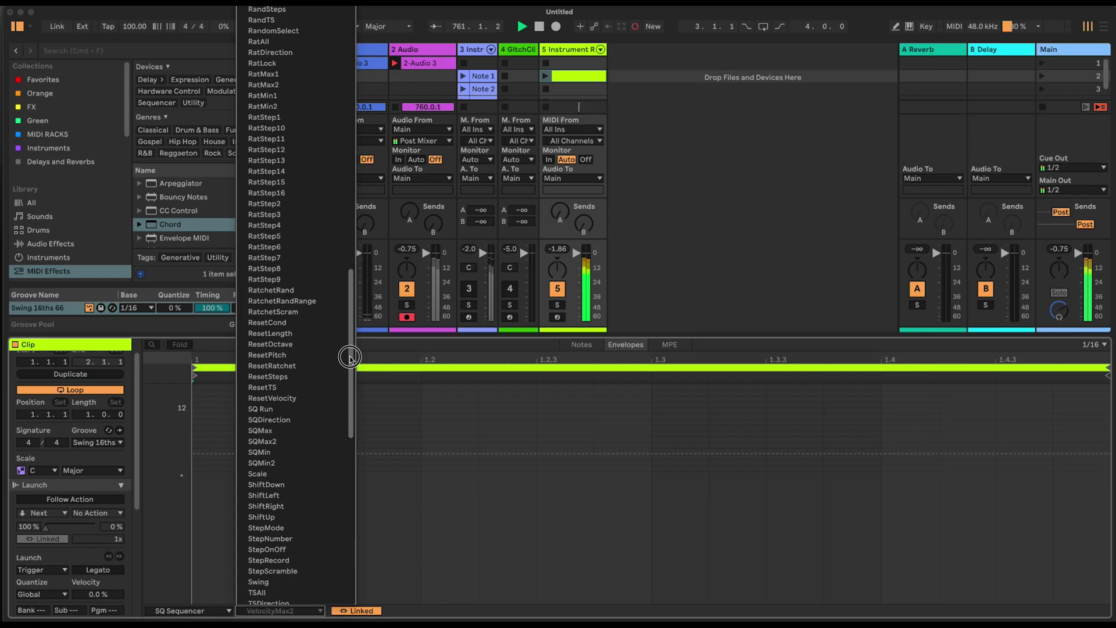
left_click_drag(350, 357, 349, 284)
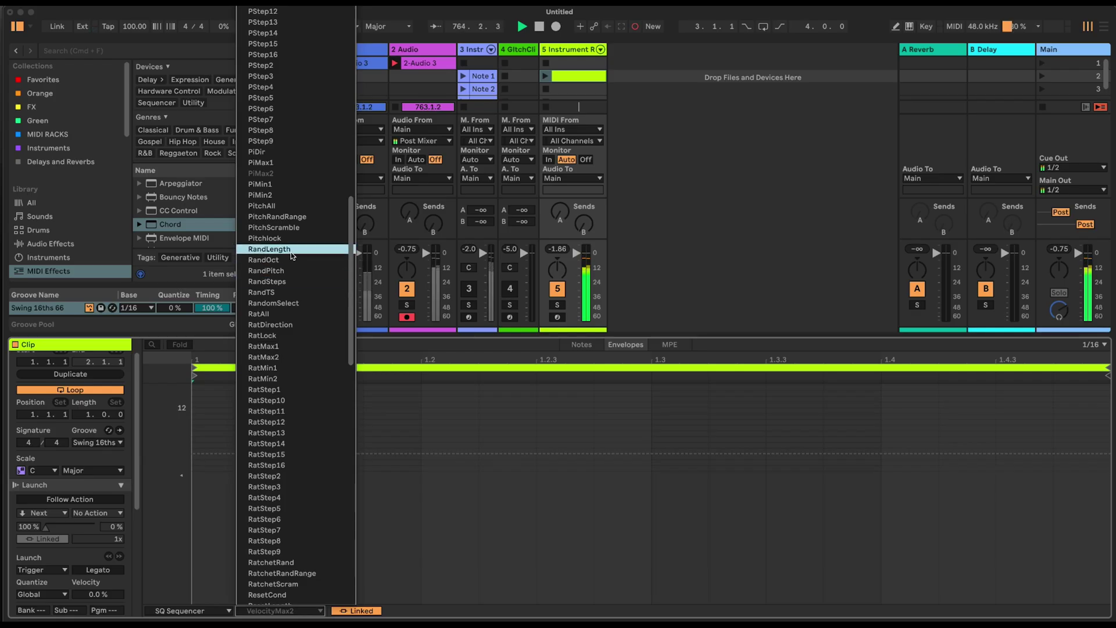
mouse_move(352, 251)
left_mouse_down()
mouse_move(350, 222)
mouse_move(349, 255)
left_mouse_up()
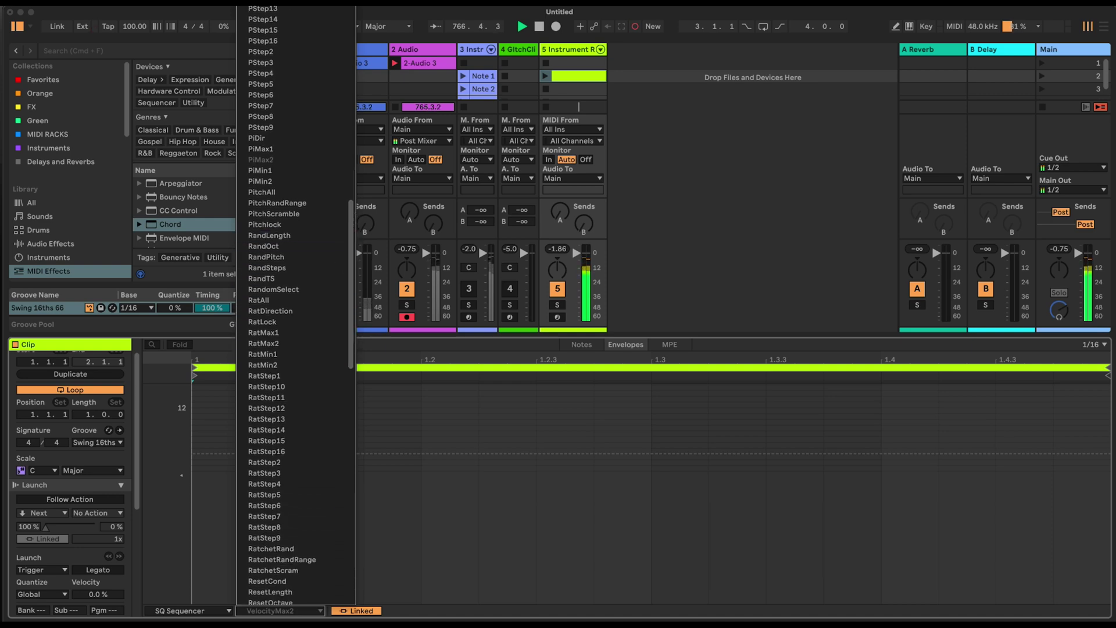
key("Escape")
Return to the track's devices and select the Sound 1 chain in the Drum Rack.
key("shift+Tab")
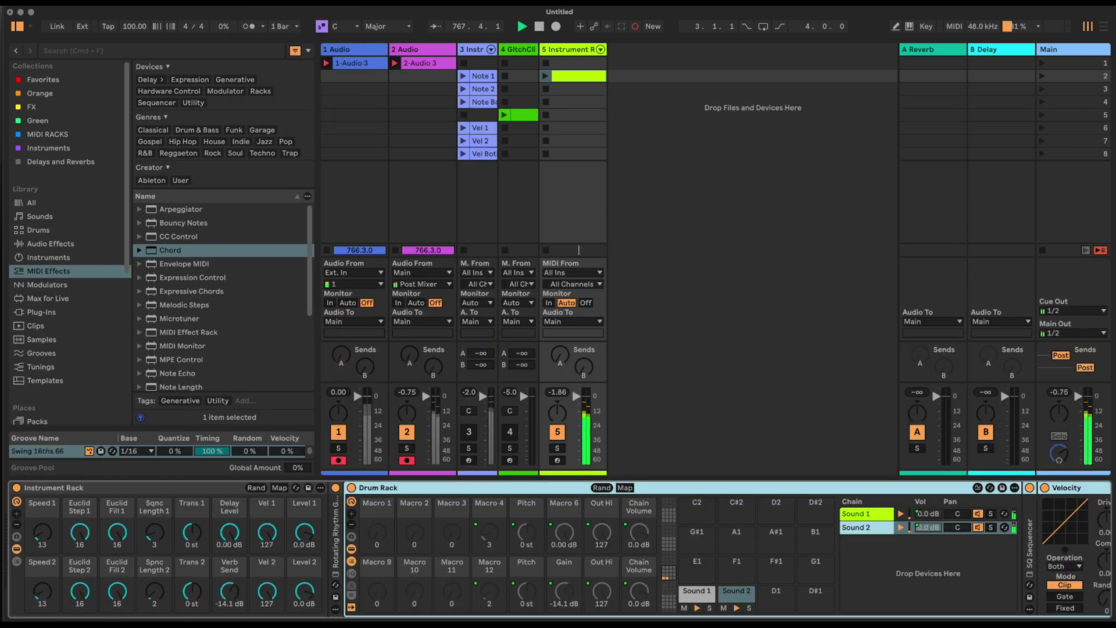
scroll(559, 550, "right", 10)
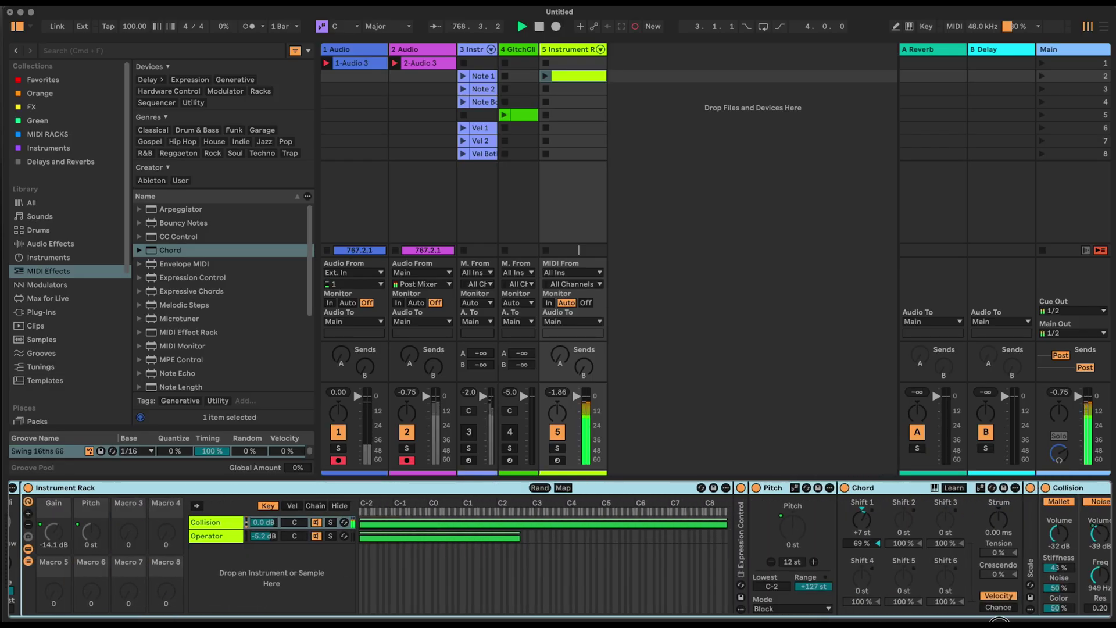
scroll(558, 550, "left", 10)
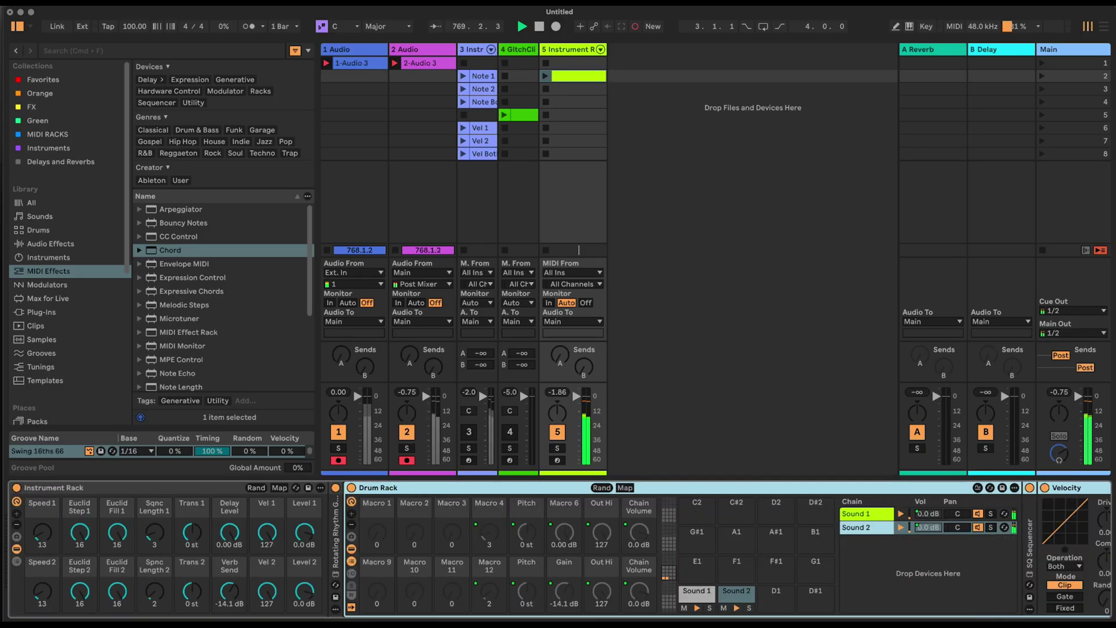
key("Down")
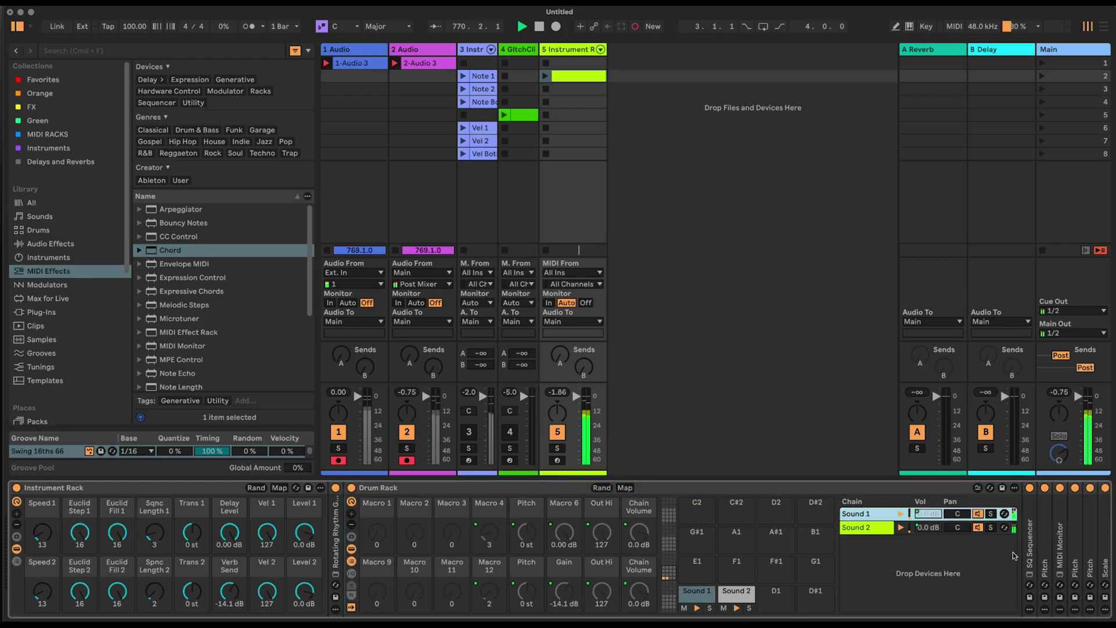
Draw a RandPitch envelope in the Instrument Rack track's second-slot clip, On until 1.1.3 and Off for the rest of the bar.
double_click(1030, 543)
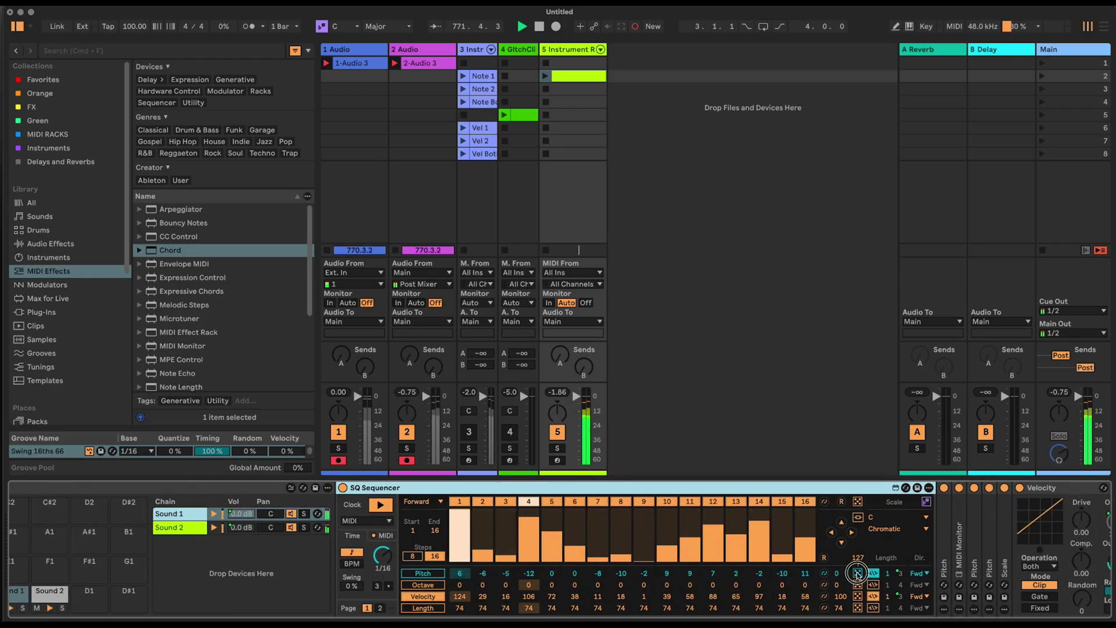
left_click(582, 77)
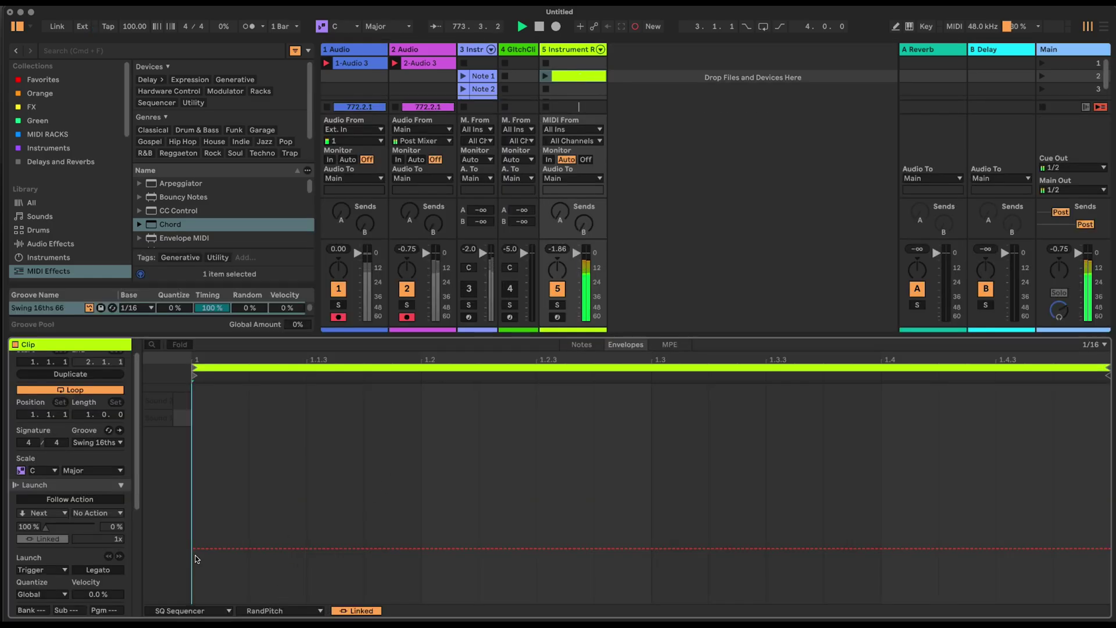
left_click_drag(197, 548, 192, 439)
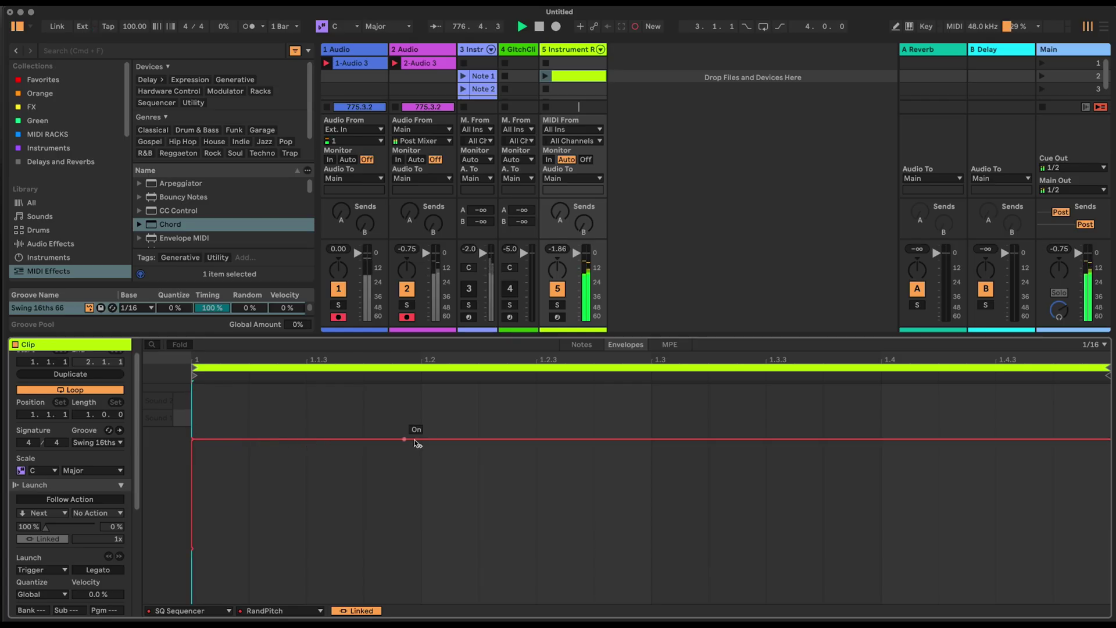
left_click_drag(444, 440, 307, 551)
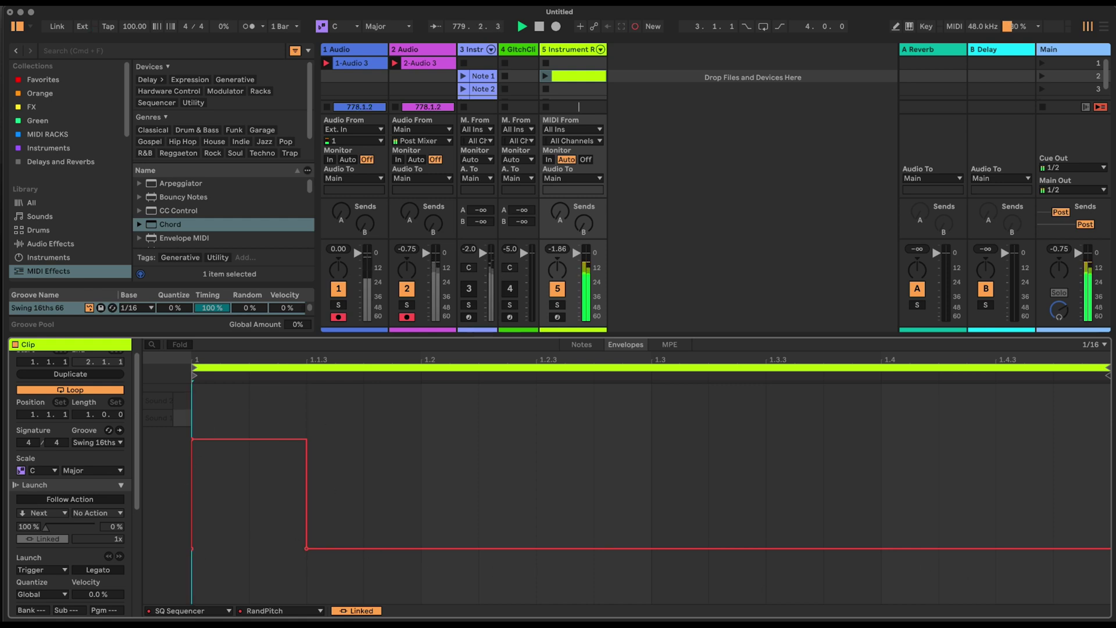
Turn off looping for the second-slot clip, set its launch quantization to None, and launch it.
left_click(67, 389)
scroll(42, 576, "down", 1)
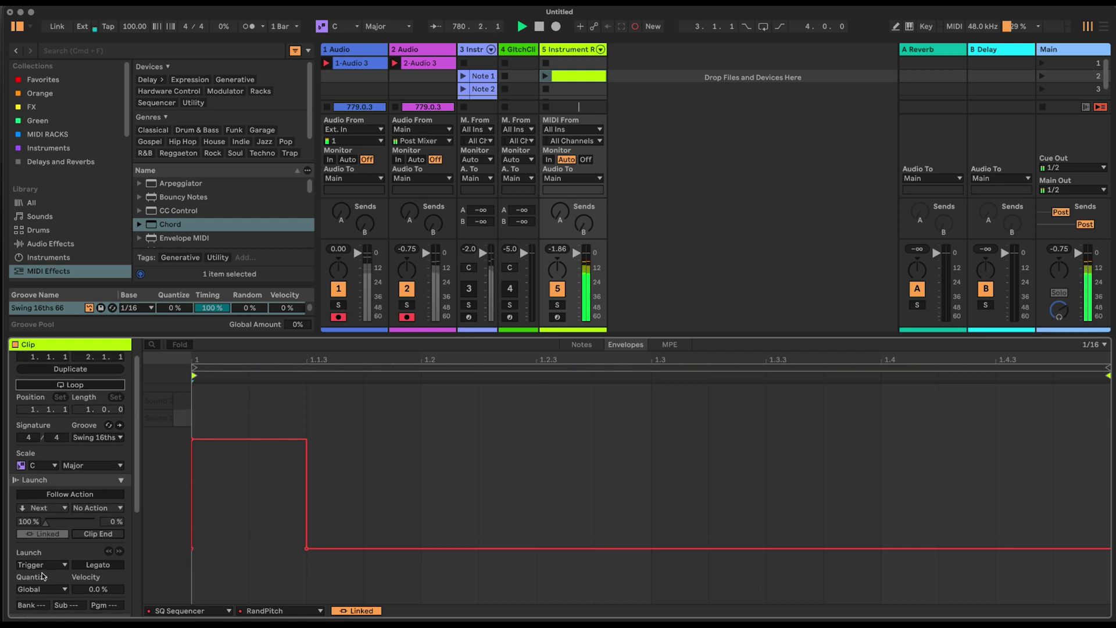
left_click(44, 589)
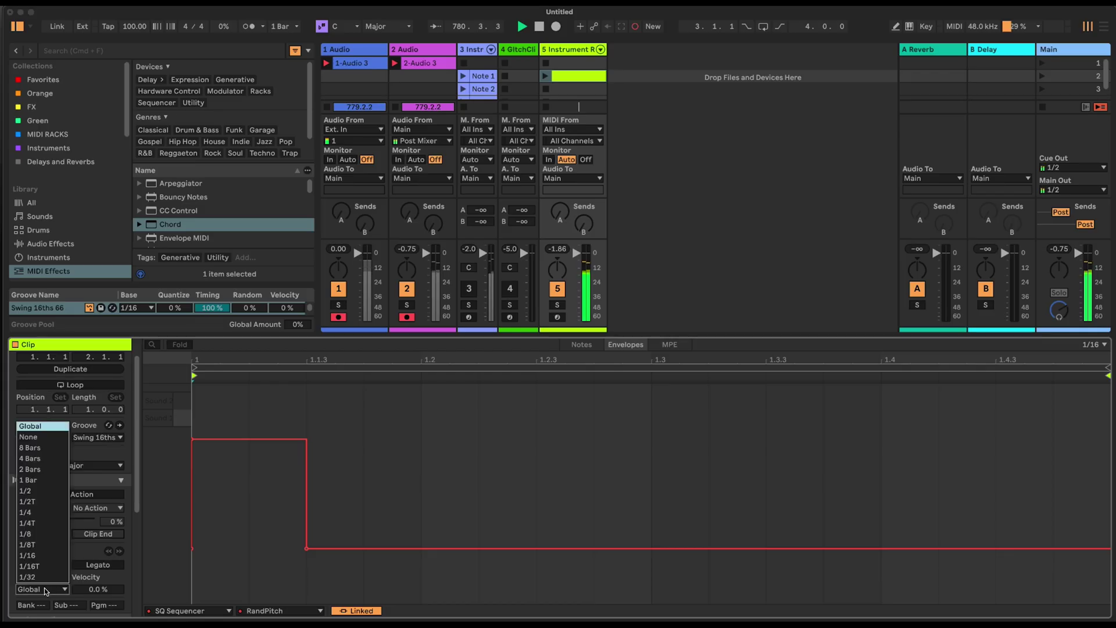
left_click(55, 436)
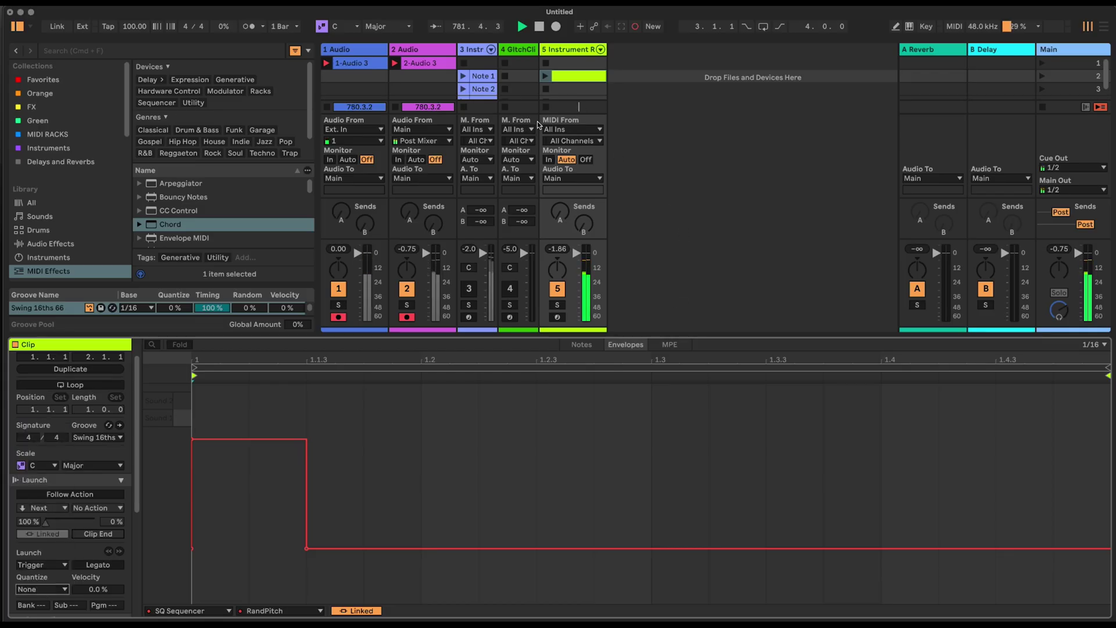
left_click(544, 76)
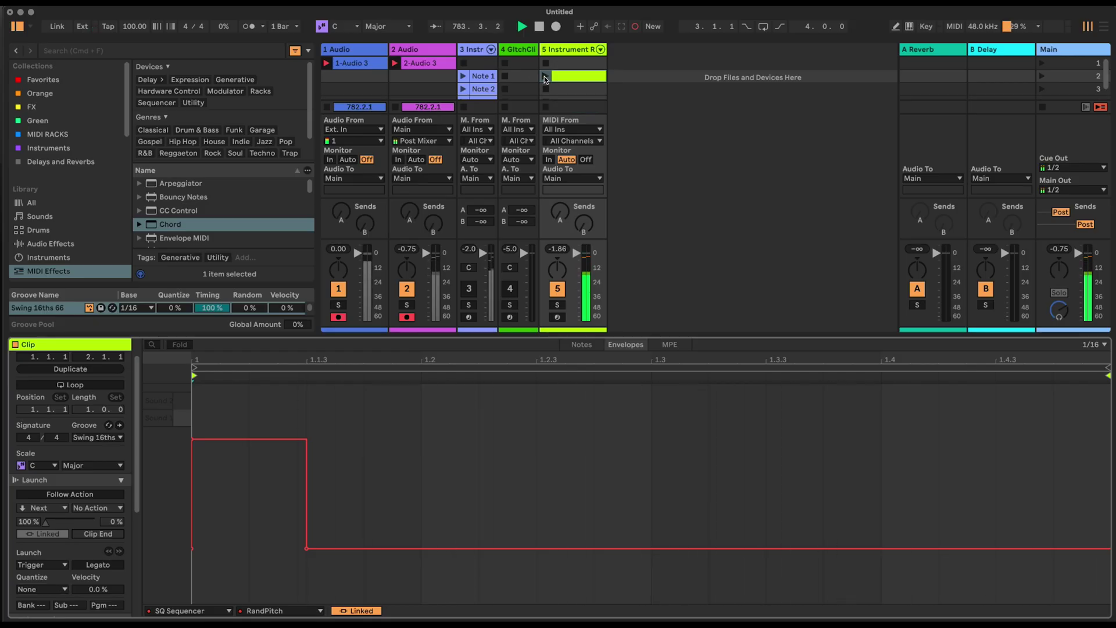
left_click(544, 76)
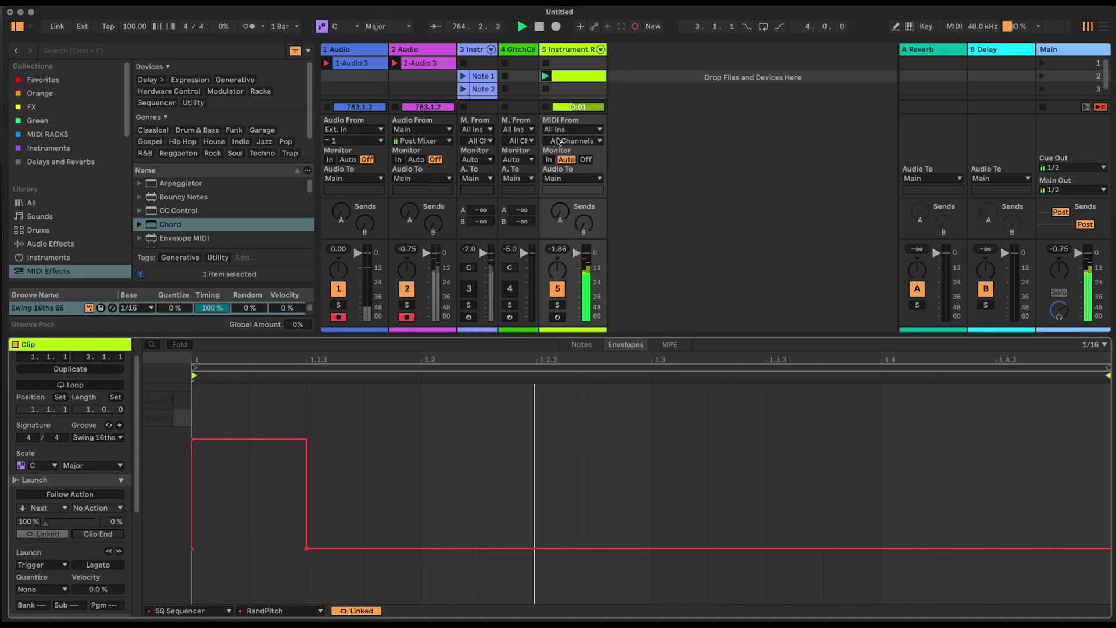
Rename the Instrument Rack track's second-slot clip as Note 1.
left_click_drag(639, 334, 643, 422)
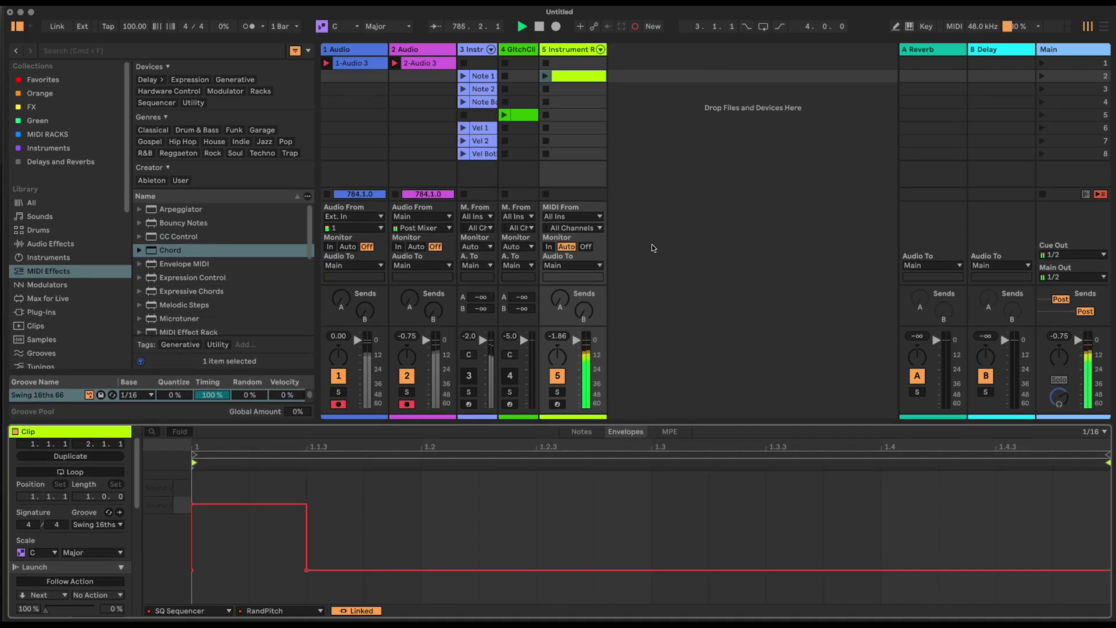
left_click(587, 80)
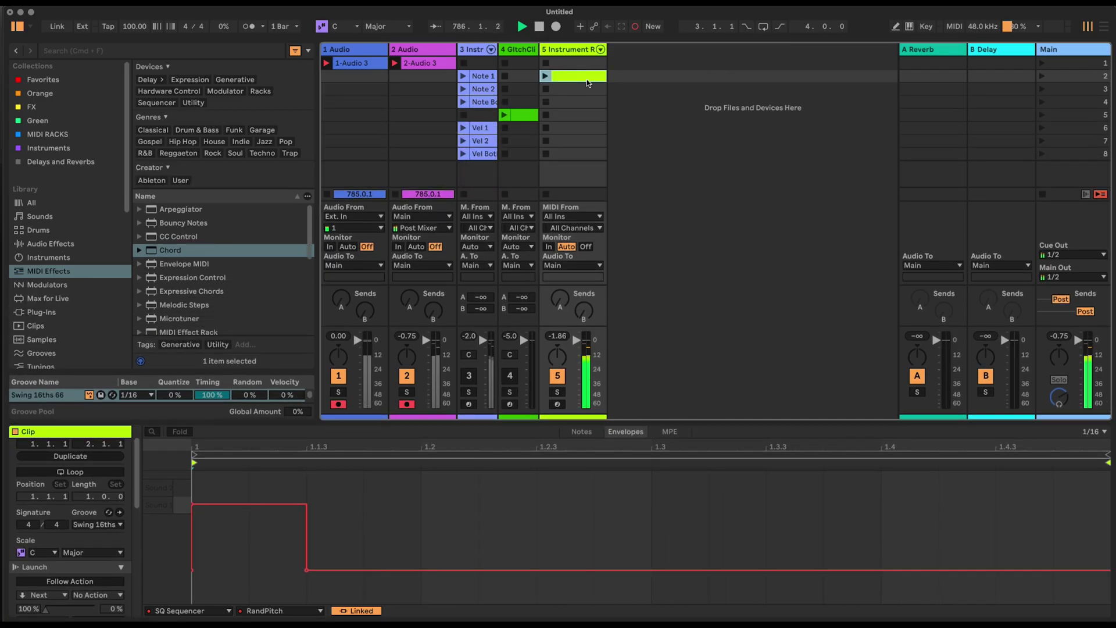
type("Note 1")
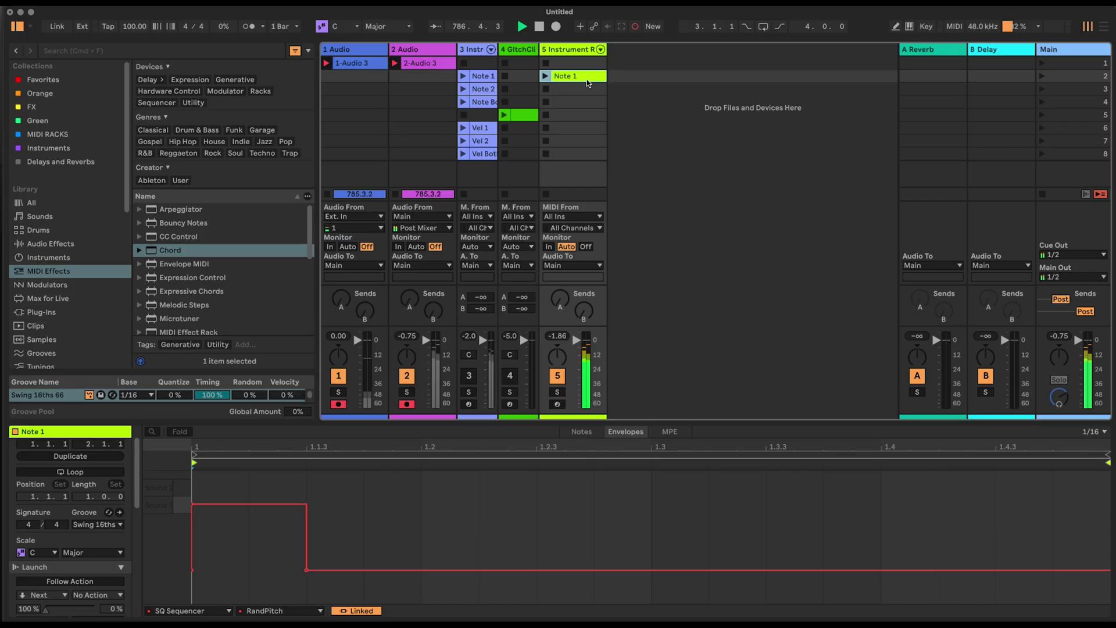
Create an empty MIDI clip in the Instrument Rack track's third slot and randomize the pitches in Sound 2's SQ Sequencer.
double_click(588, 89)
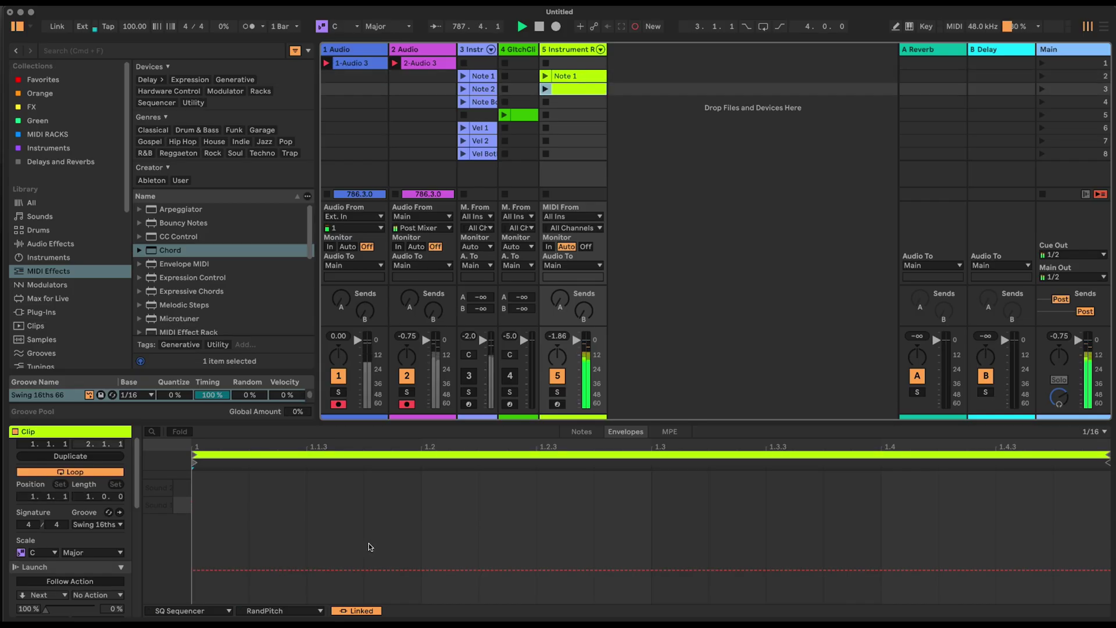
key("shift+Tab")
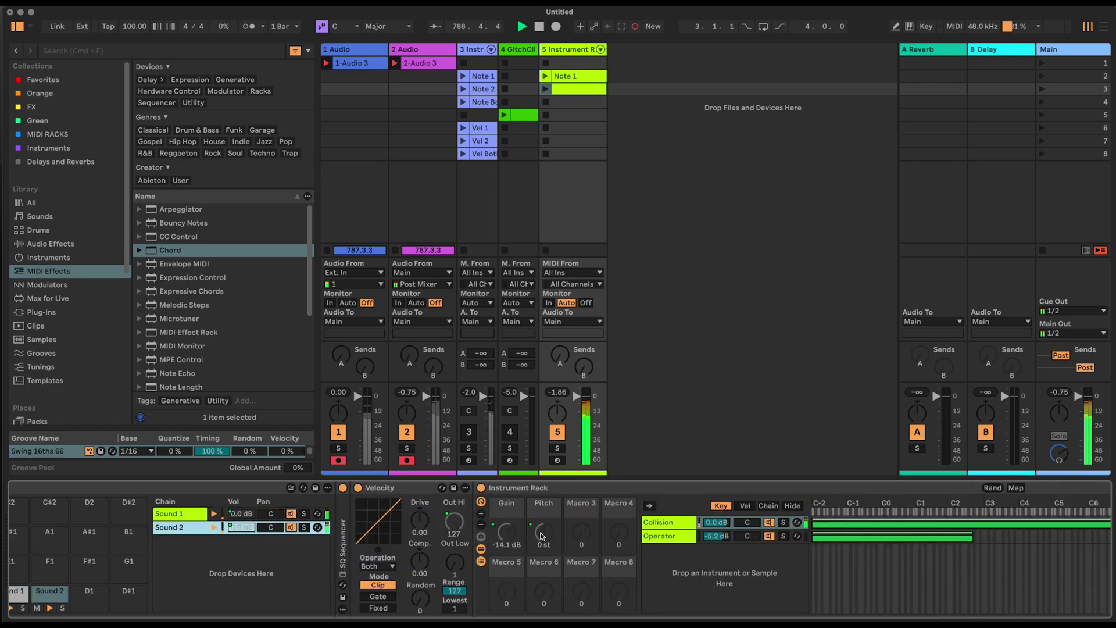
double_click(346, 553)
left_click(858, 574)
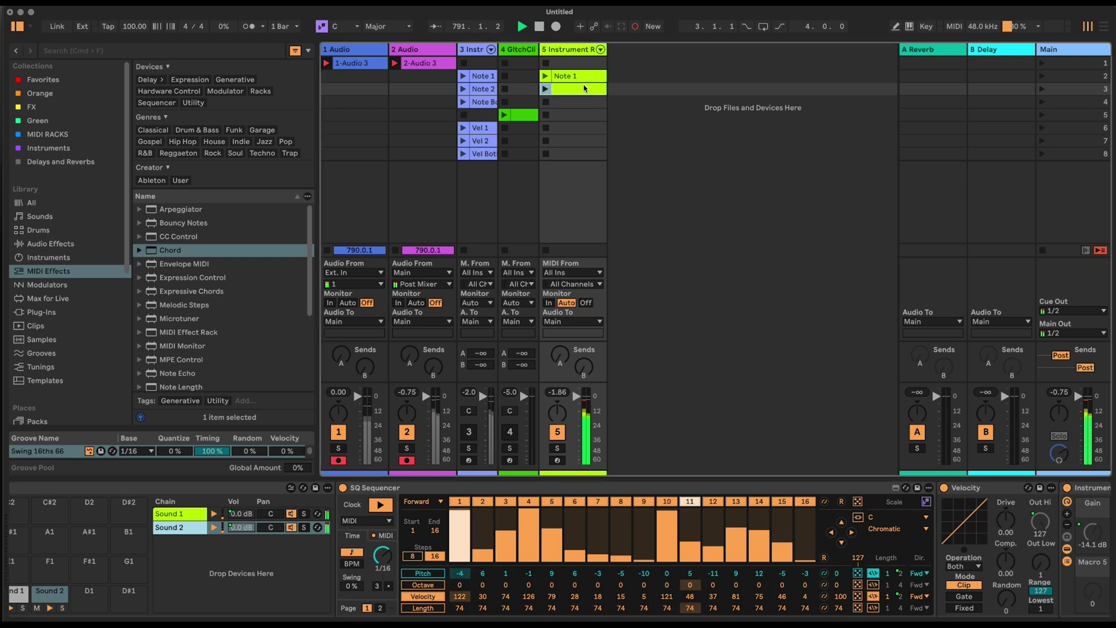
Draw the third-slot clip's RandPitch envelope for Sound 2's SQ Sequencer, On until 1.1.3 and Off for the rest of the bar.
key("shift+Tab")
left_click_drag(242, 572, 244, 504)
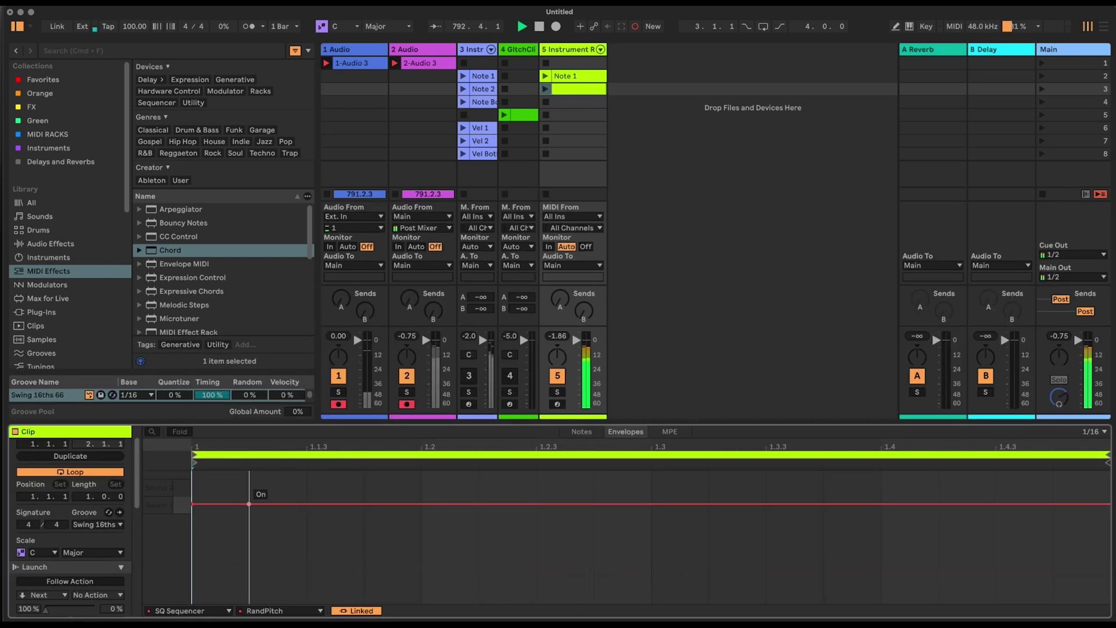
left_click_drag(442, 504, 306, 571)
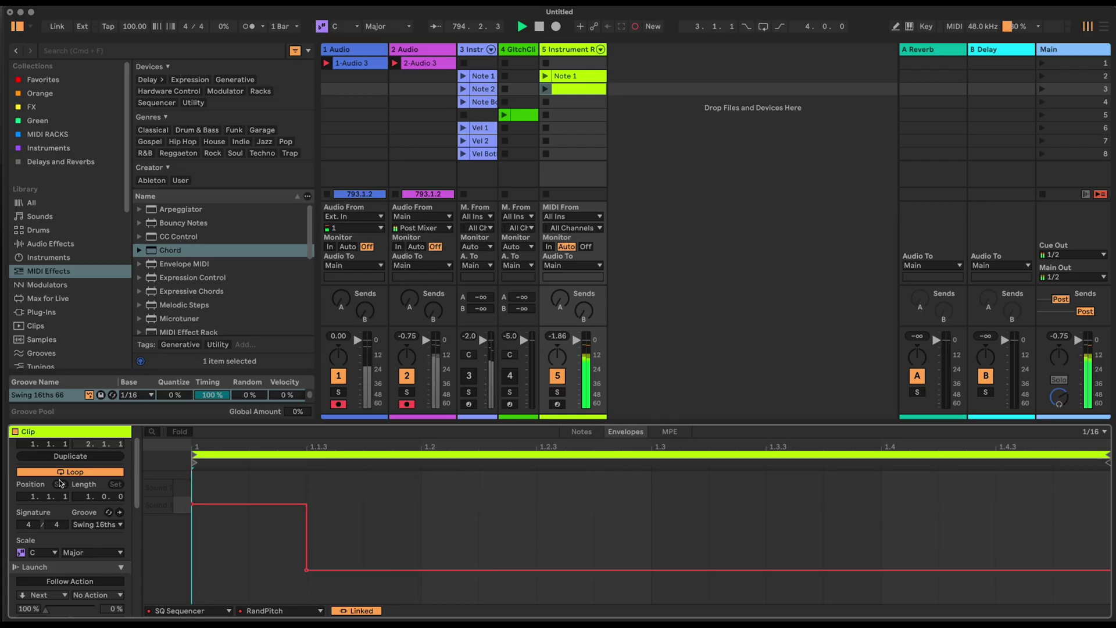
Make the third-slot clip unlooped with launch quantization None, and launch it followed by Note 1.
left_click(61, 473)
scroll(52, 584, "down", 5)
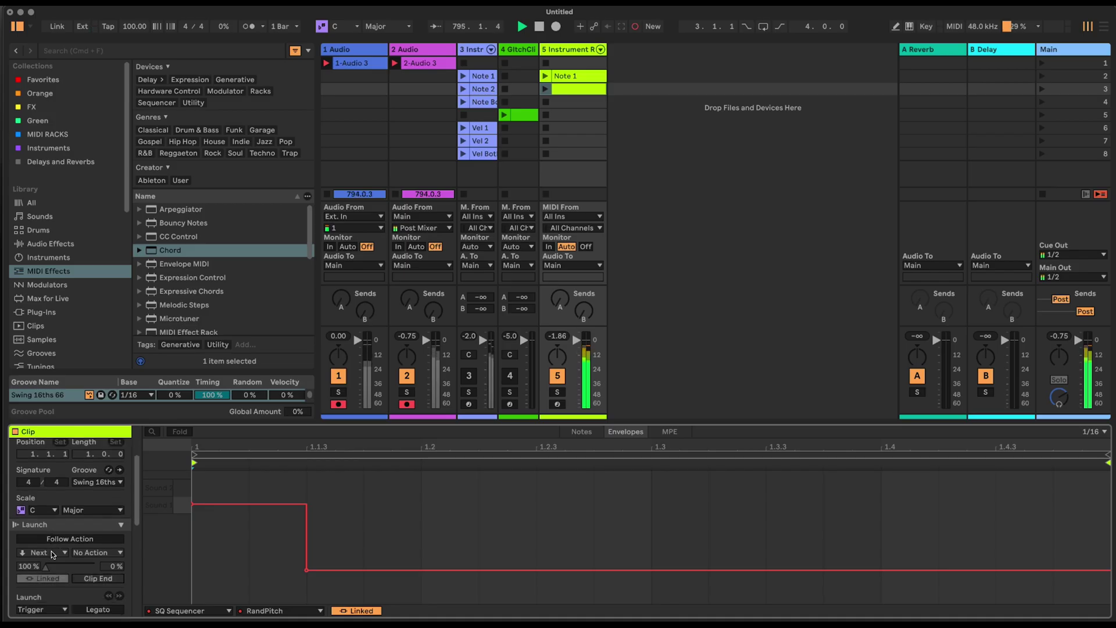
left_click(56, 579)
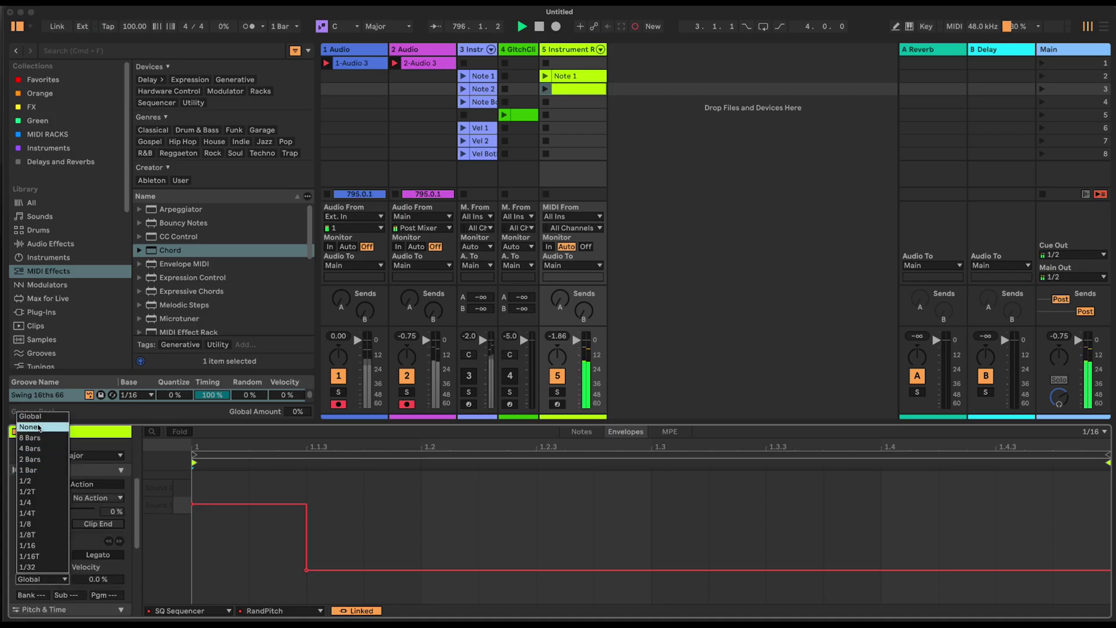
left_click(42, 429)
left_click(546, 89)
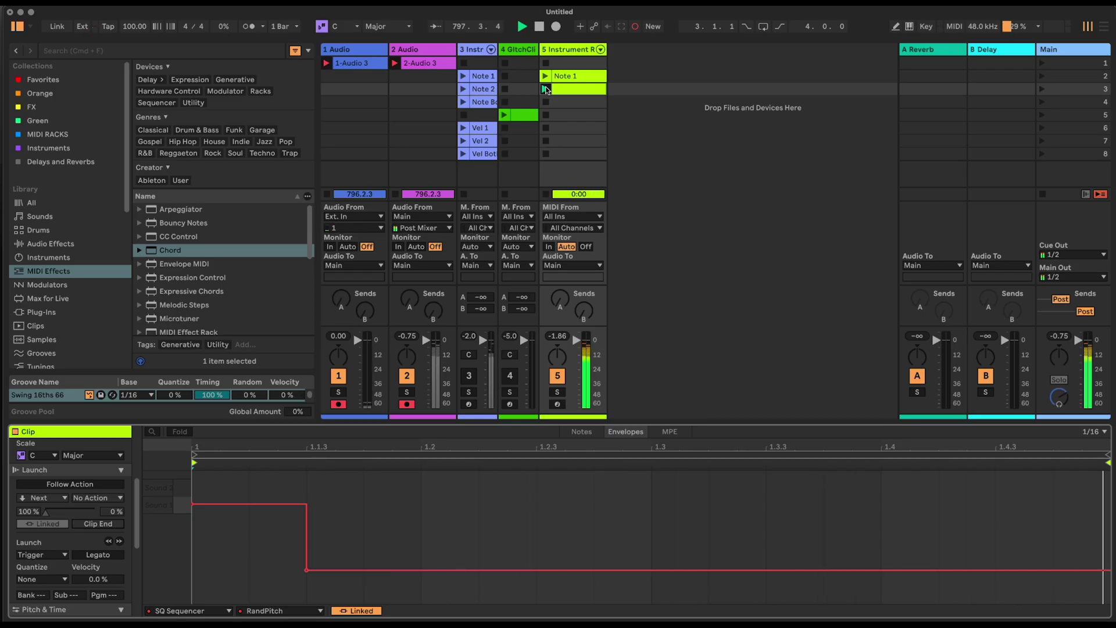
left_click(547, 76)
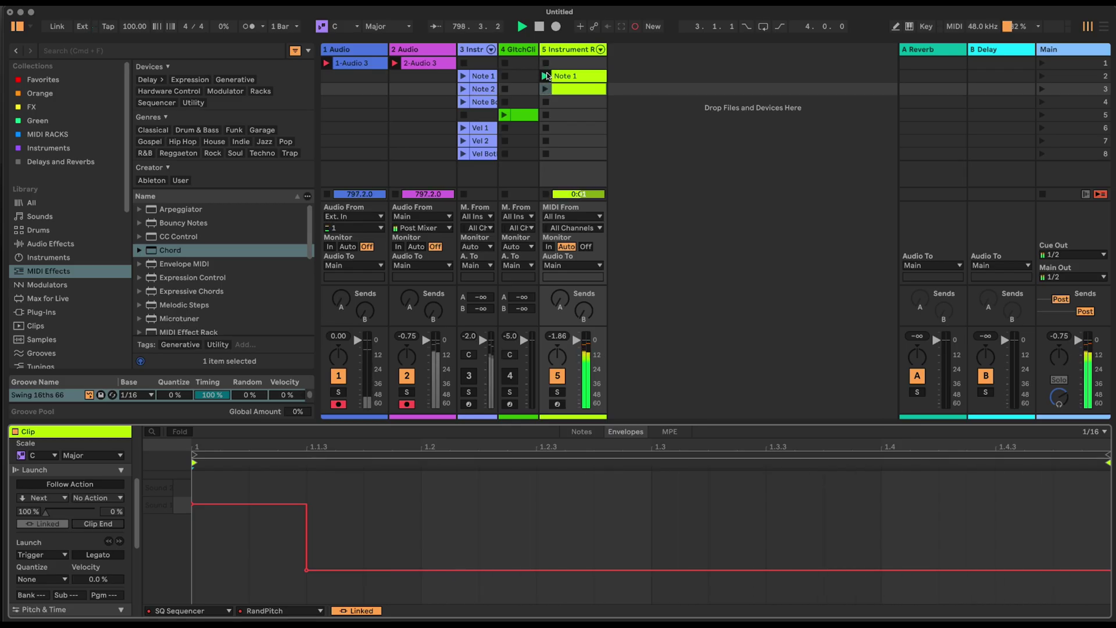
Rename the Instrument Rack track's third-slot clip as Note 2.
left_click(577, 94)
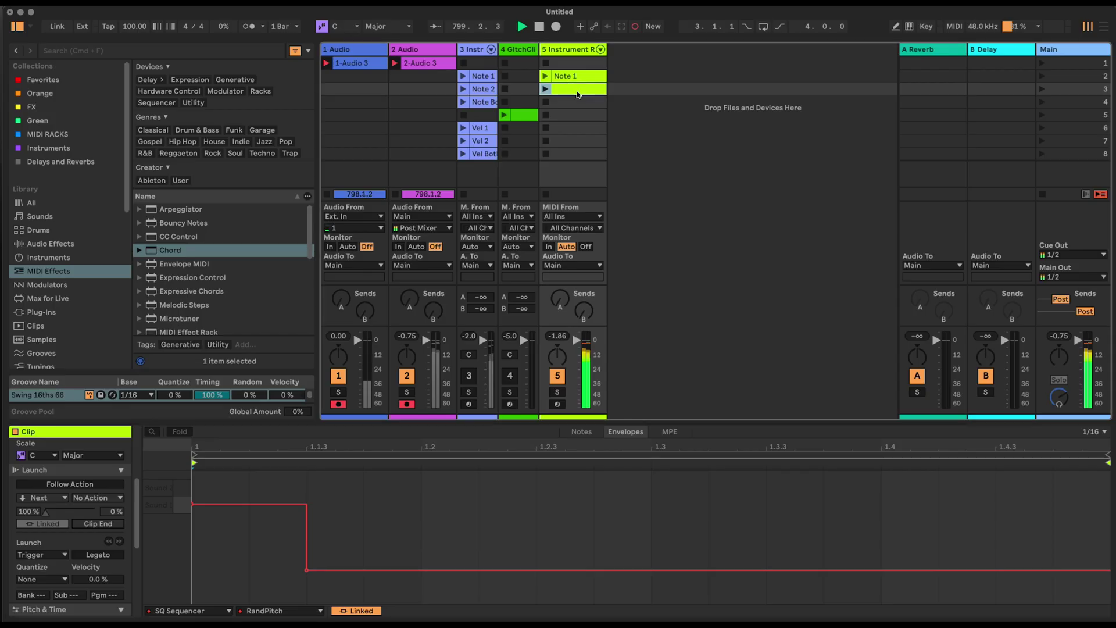
type("Note 2")
key("Return")
Create a MIDI clip in the fourth slot and draw its RandPitch envelope, On until 1.1.3 and Off for the rest.
double_click(570, 101)
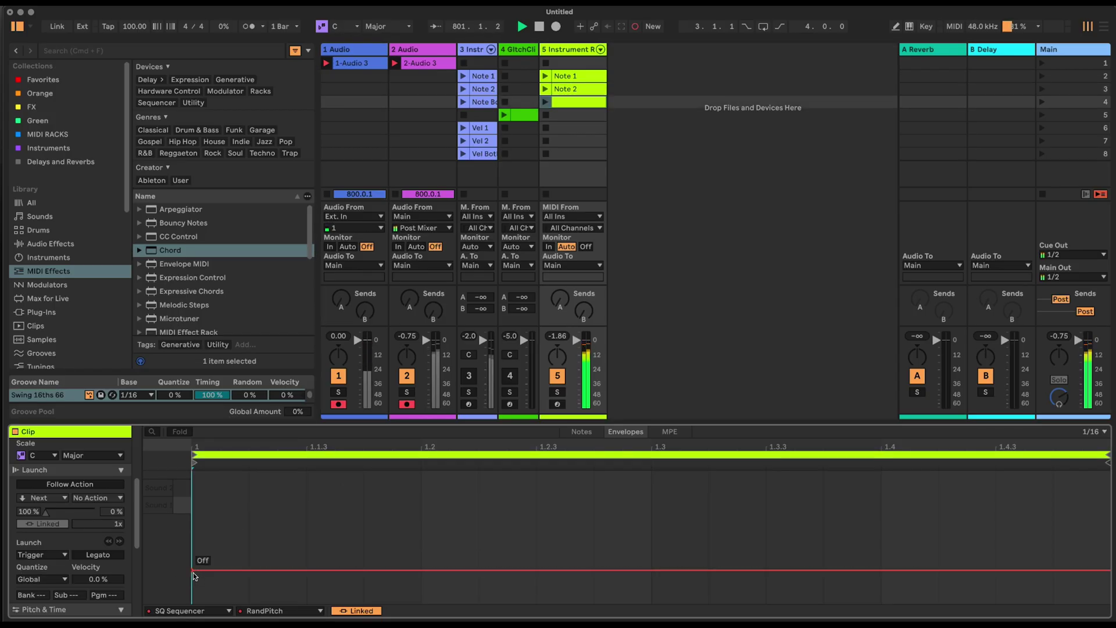
left_click_drag(323, 570, 357, 517)
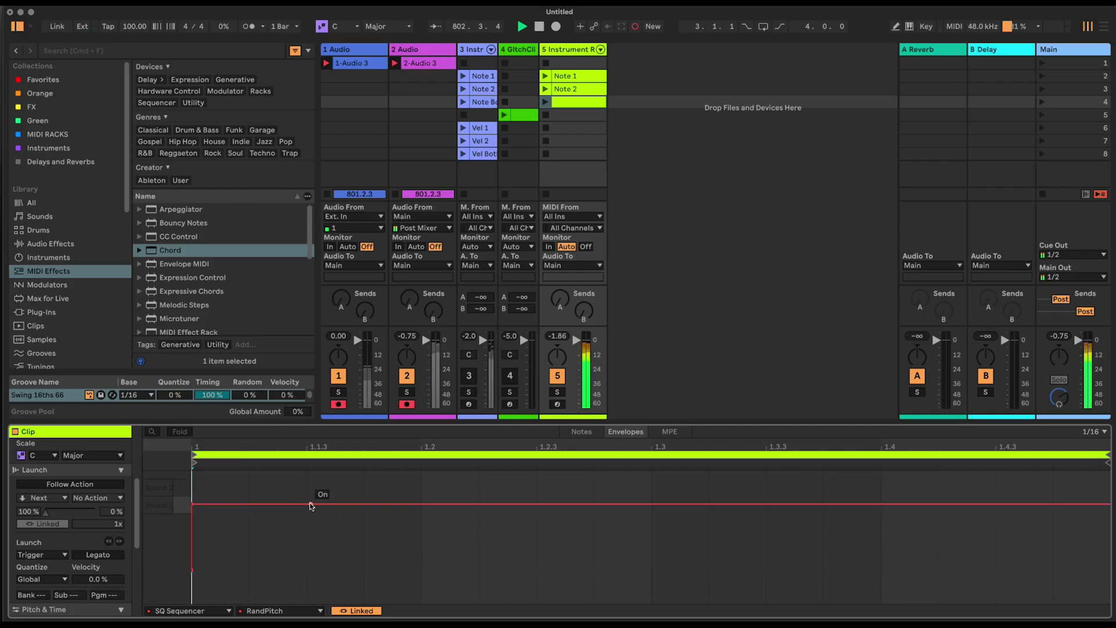
left_click_drag(331, 504, 308, 568)
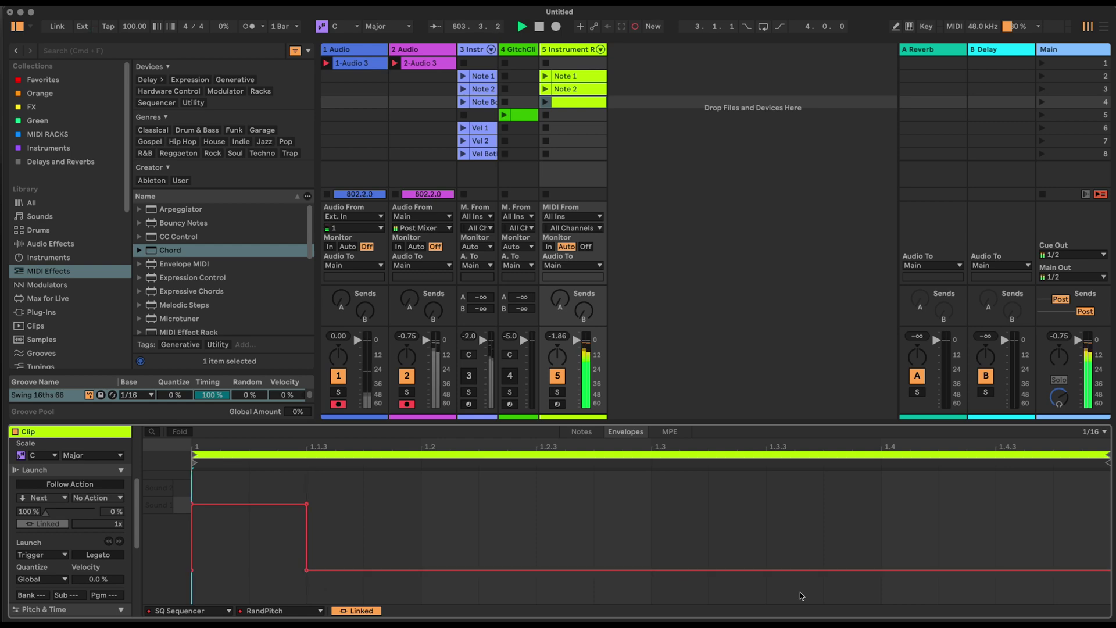
Switch the fourth-slot clip's envelope to Sound 1's SQ Sequencer and draw RandPitch On until 1.1.3, then Off.
left_click(205, 610)
scroll(425, 376, "up", 20)
scroll(453, 286, "up", 20)
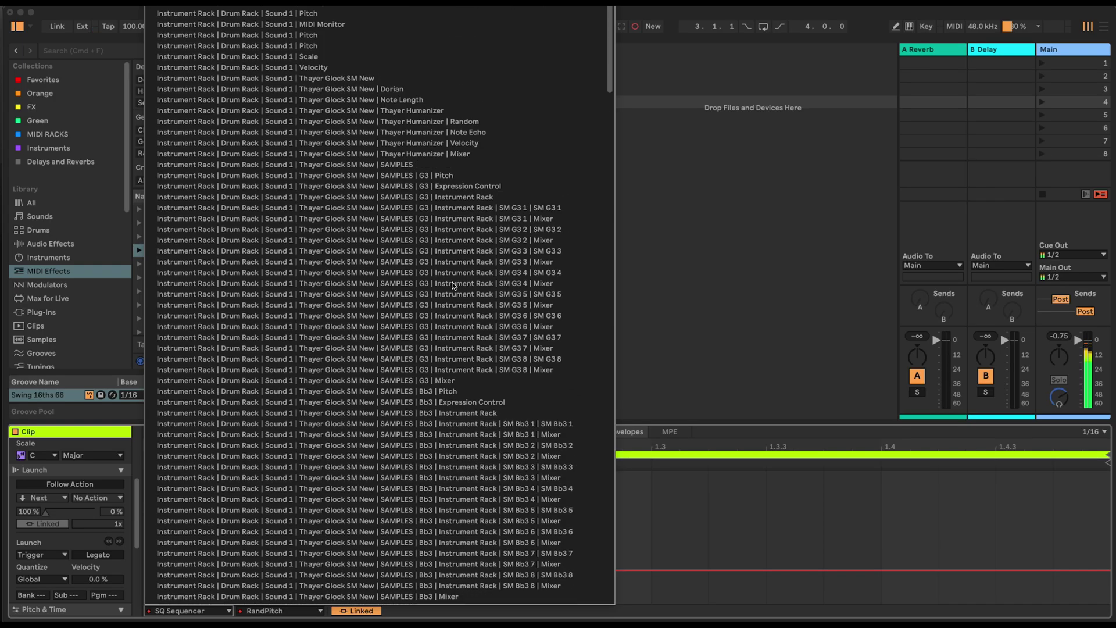
key("Escape")
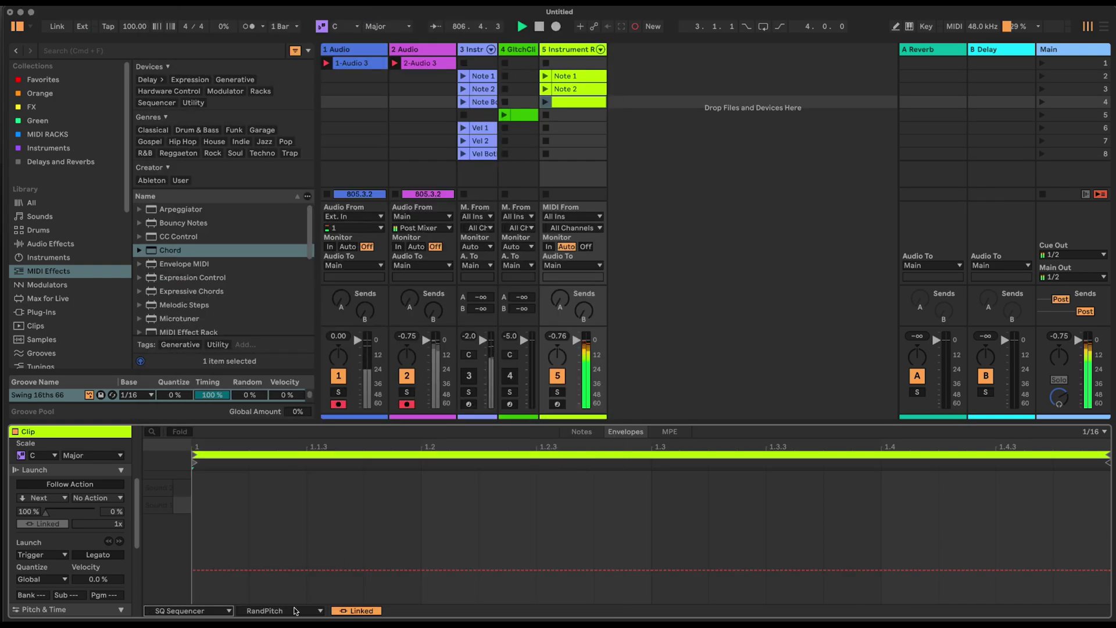
left_click(226, 570)
left_click_drag(286, 570, 192, 504)
left_click(306, 504)
left_click_drag(348, 504, 313, 581)
Launch the fourth-slot clip and name it Note.
left_click(561, 101)
left_click(545, 102)
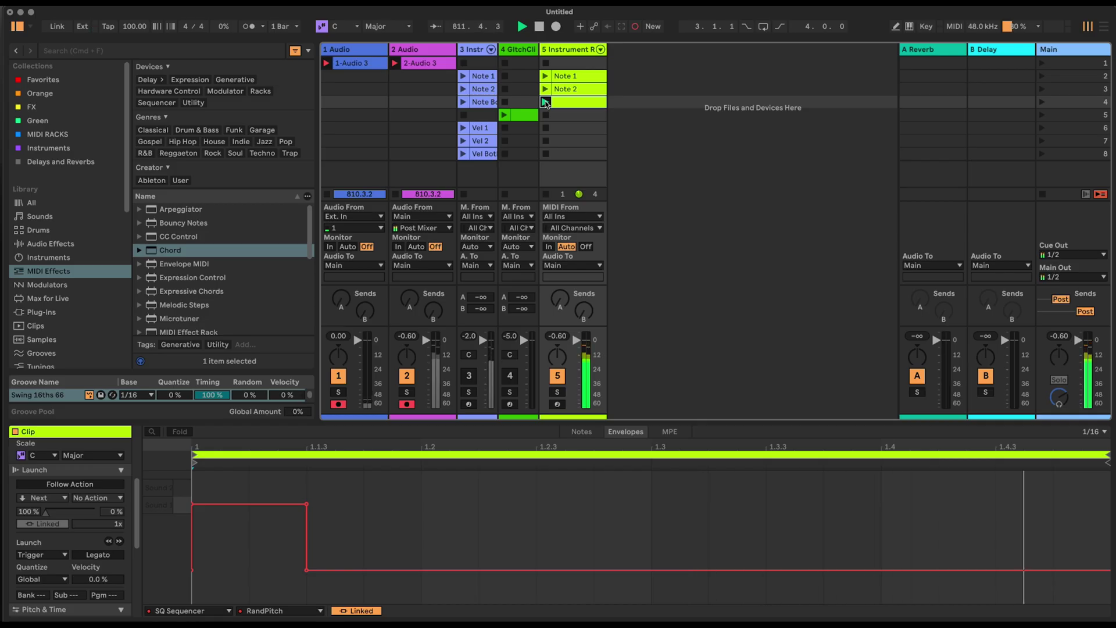
key("super+r")
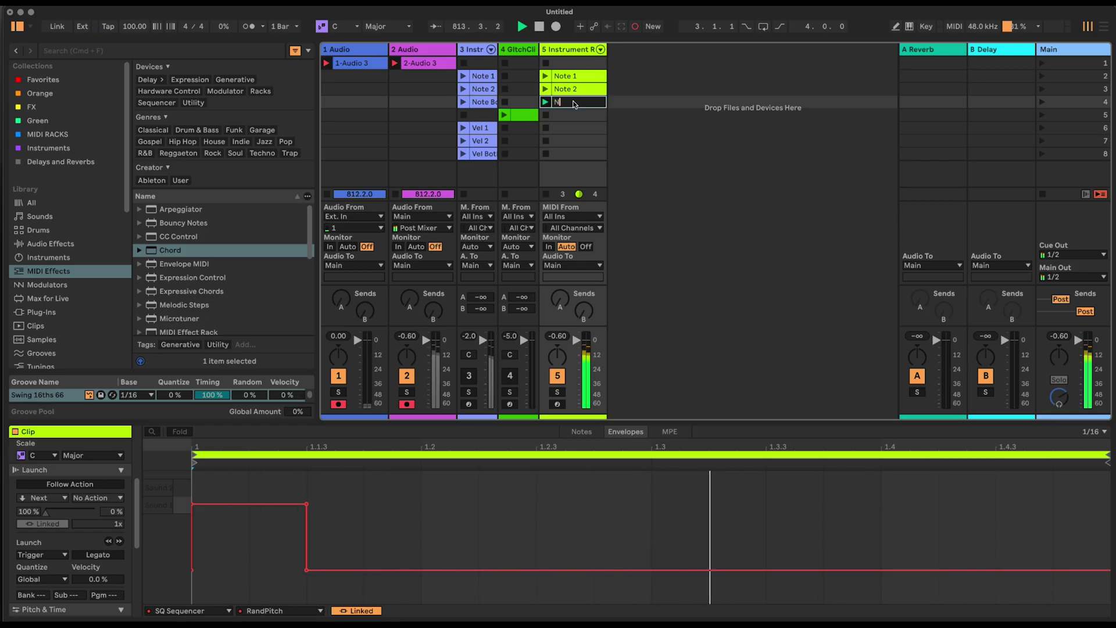
type("Note")
key("Return")
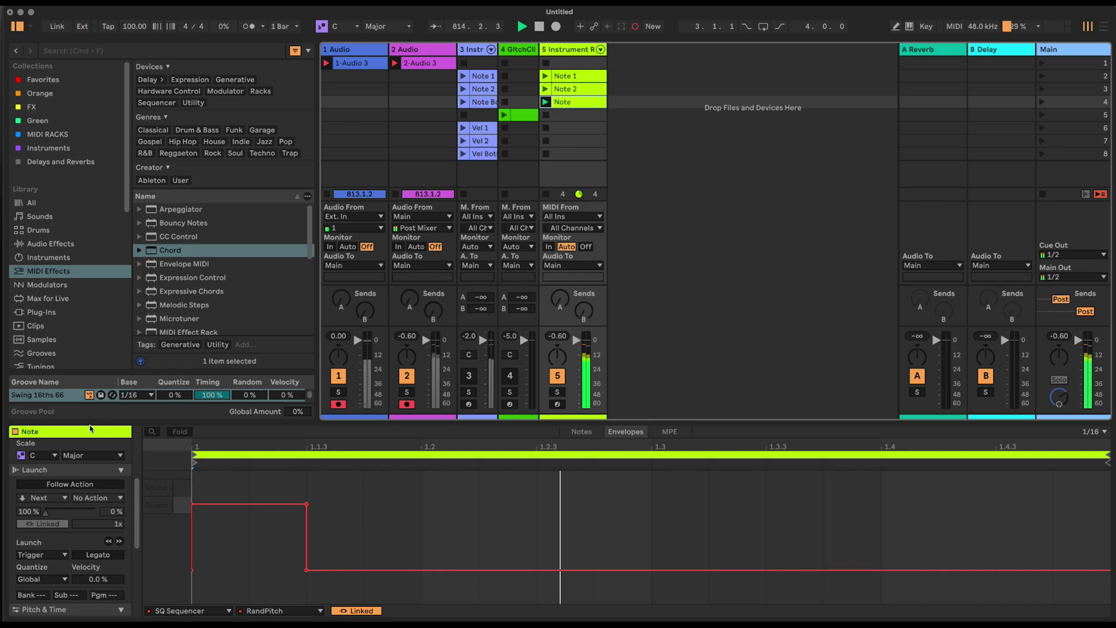
Turn off looping for the fourth-slot clip and set its launch quantization to None.
scroll(69, 500, "up", 3)
left_click(72, 498)
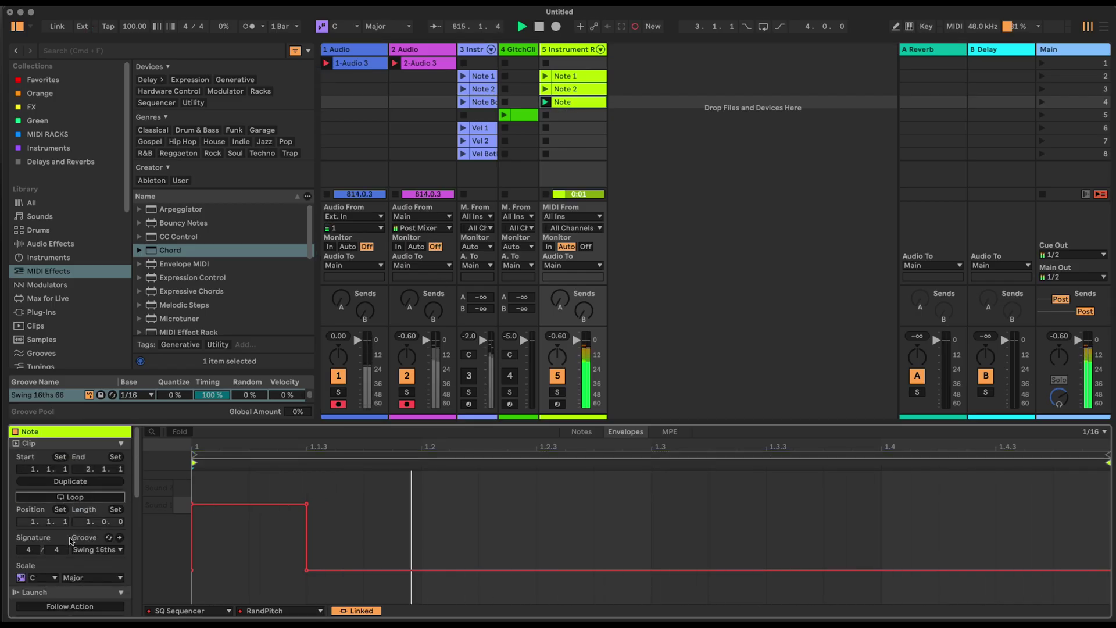
scroll(64, 553, "down", 3)
left_click(56, 590)
left_click(60, 600)
scroll(60, 572, "down", 1)
scroll(60, 572, "down", 2)
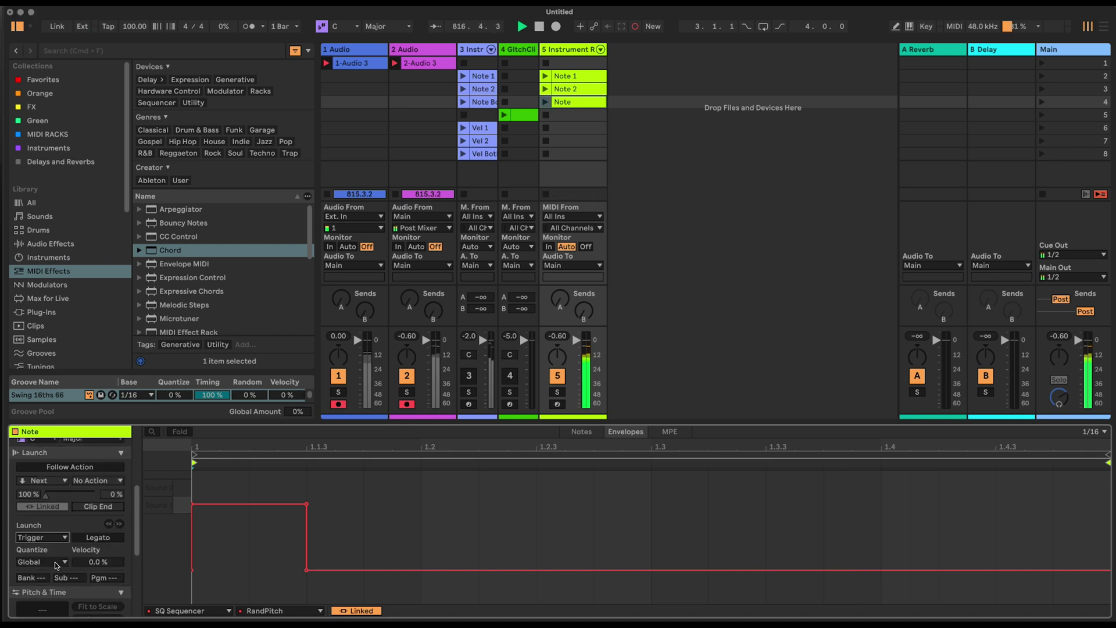
left_click(57, 563)
left_click(33, 413)
Rename the Instrument Rack track's fourth-slot clip as Note Both.
left_click(576, 105)
key("super+r")
type("Bot")
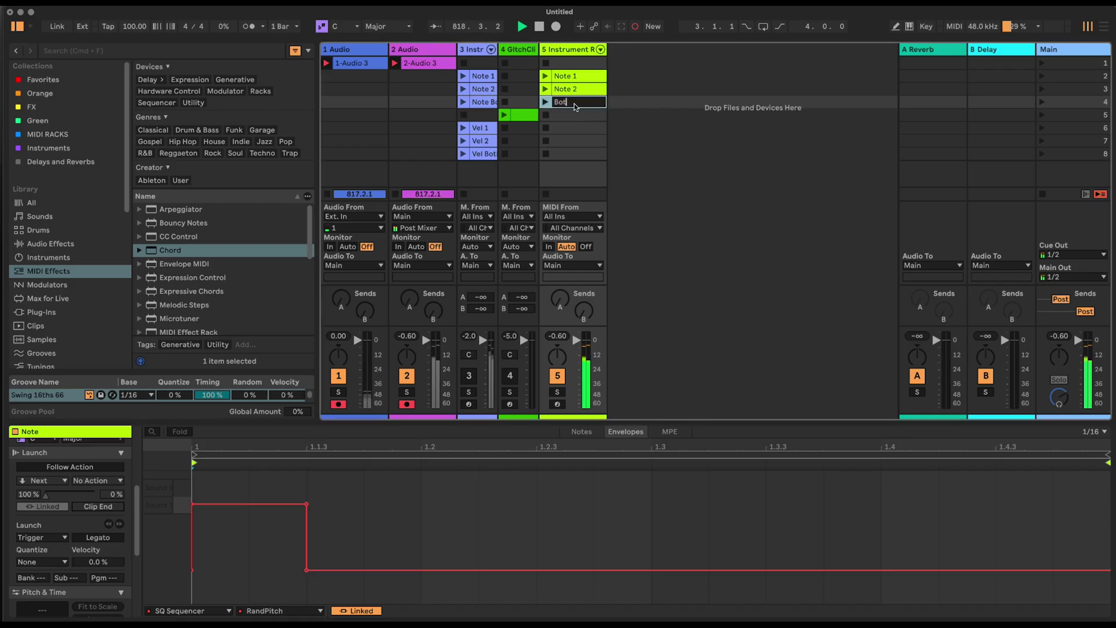
key("BackSpace")
key("BackSpace")
type("Note Both")
key("Return")
Create and launch the Vel 1 clip in the sixth slot, using the SQ Sequencer's VelRandom parameter for its envelope.
double_click(563, 127)
left_click(297, 611)
left_click(273, 576)
left_click(40, 562)
left_click(35, 571)
left_click(545, 127)
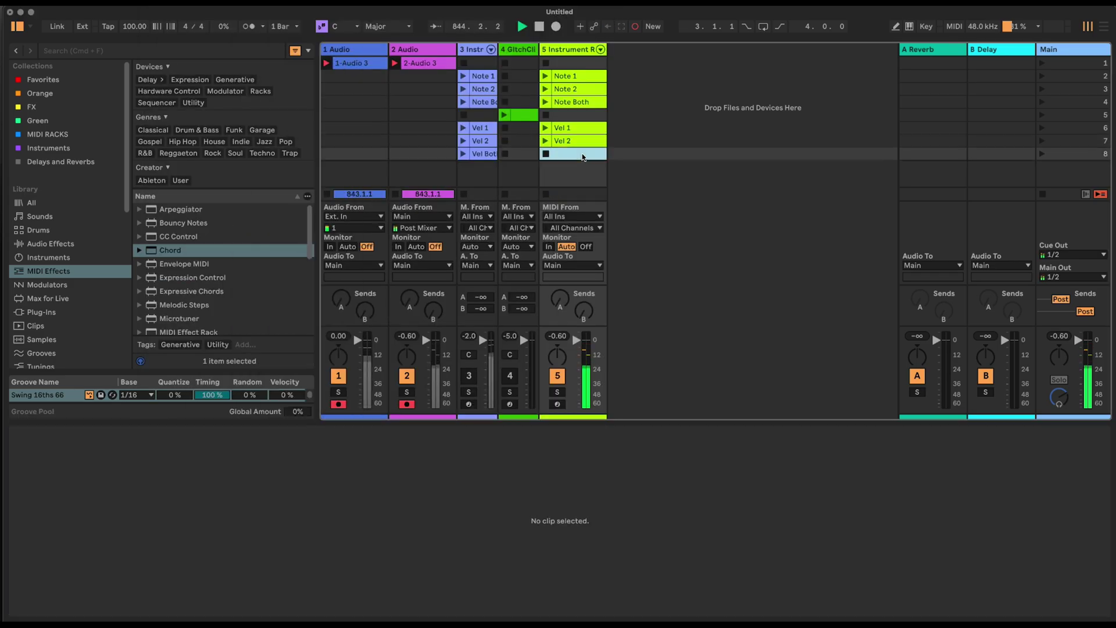
Create the non-looping Vel Both clip in the eighth slot with SQ Sequencer VelRandom envelopes and launch quantization None, and launch it.
double_click(563, 154)
left_click(285, 611)
left_click(553, 160)
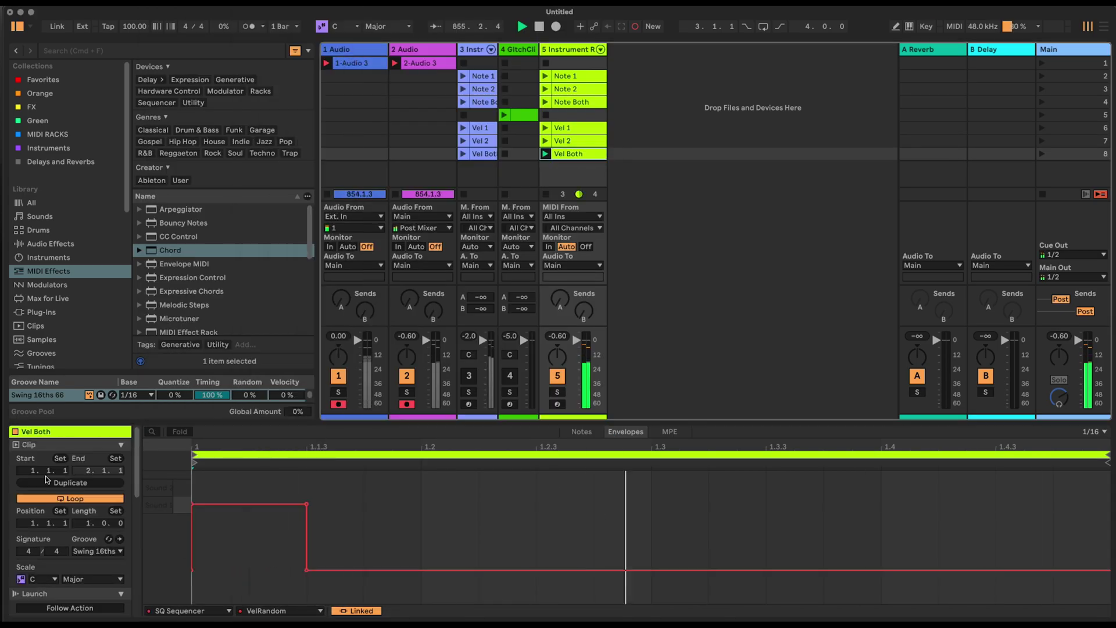
left_click(545, 153)
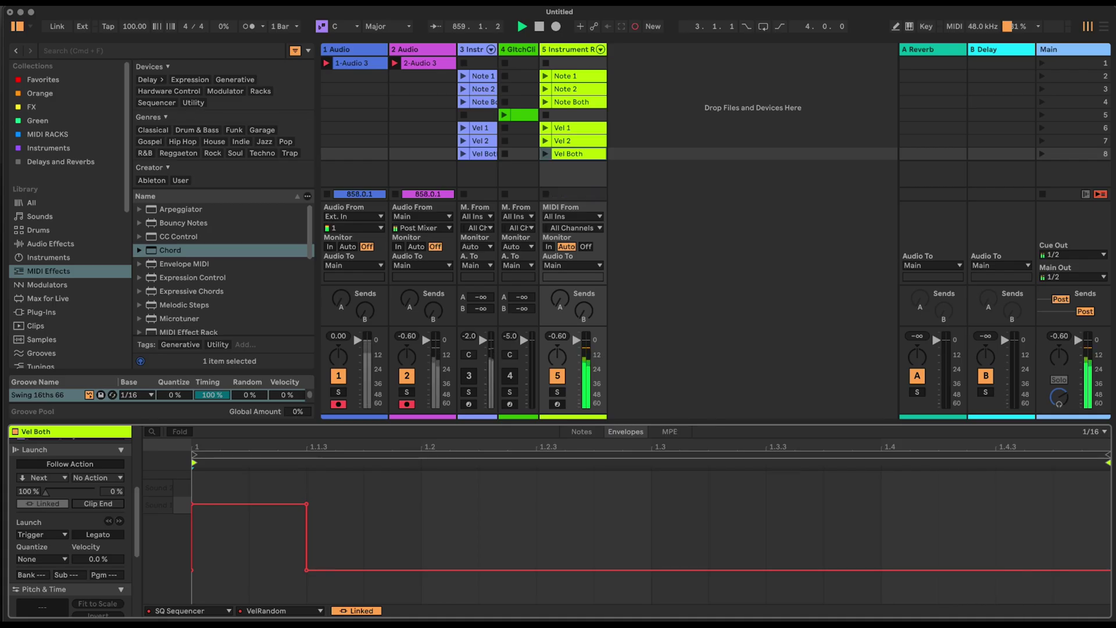
Show the Instrument Rack macros, set Sqnc Length 1 to 2 and Euclid Fill 1 to 12, and launch the Note 1 and Note 2 clips.
key("shift+Tab")
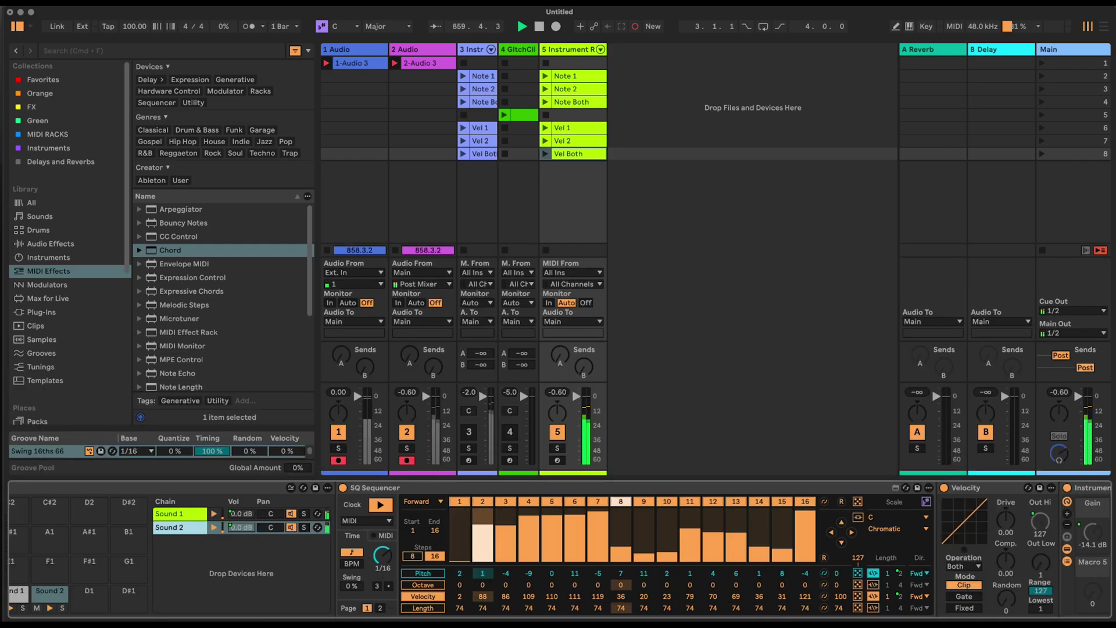
scroll(559, 549, "left", 10)
double_click(379, 486)
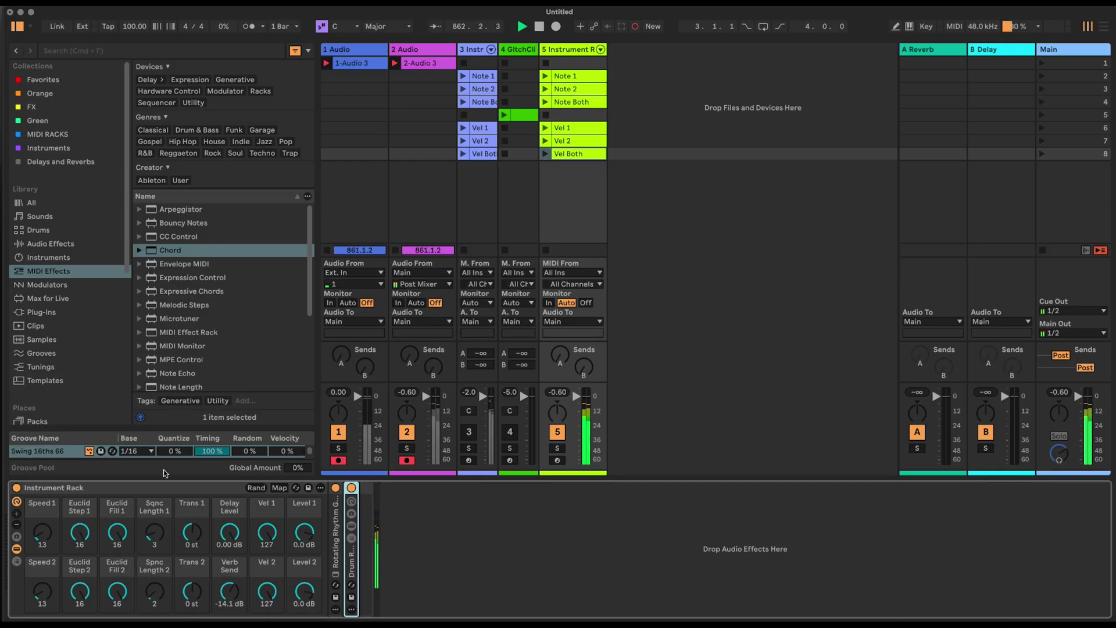
left_click_drag(160, 538, 117, 544)
left_click(545, 75)
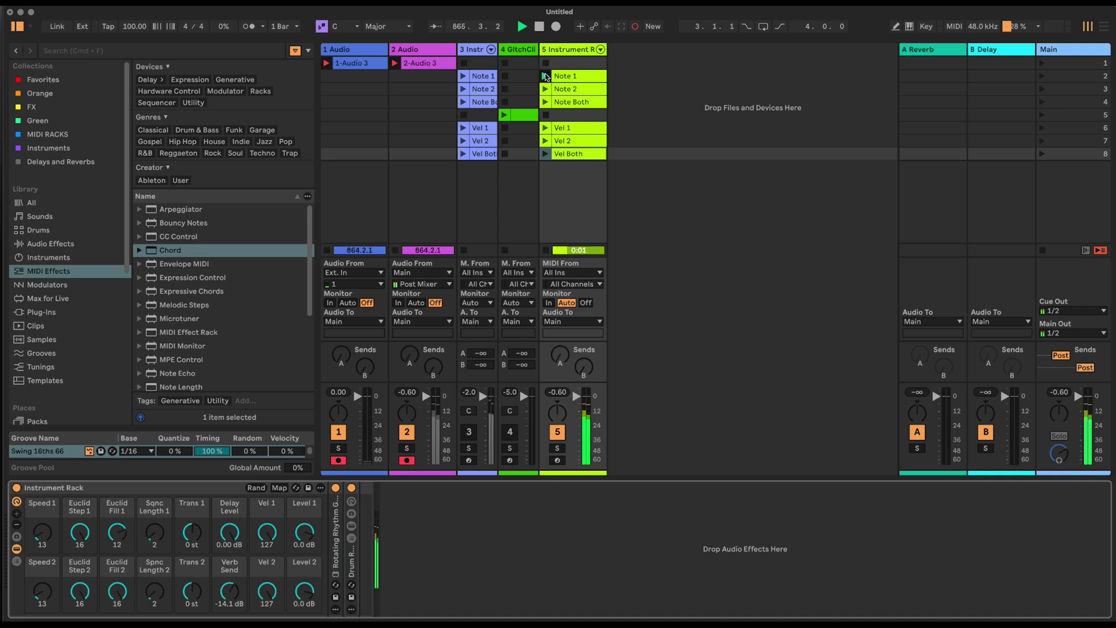
left_click(546, 89)
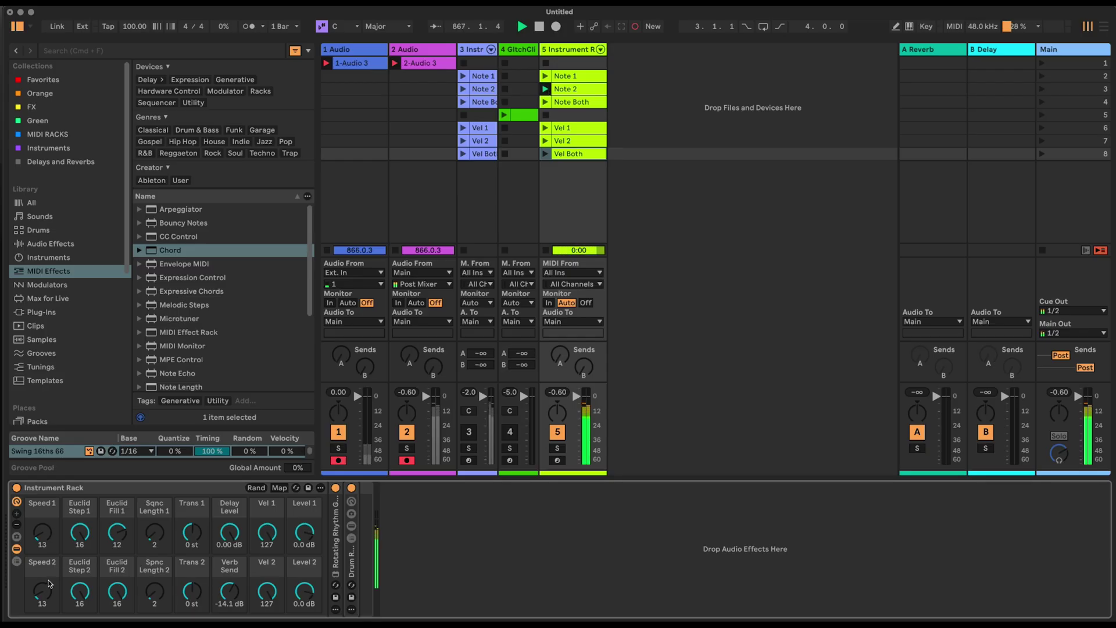
Raise the Speed 1 macro to 69 and Euclid Fill 1 to 16, and launch the Note 2 clip.
left_click_drag(42, 536, 42, 495)
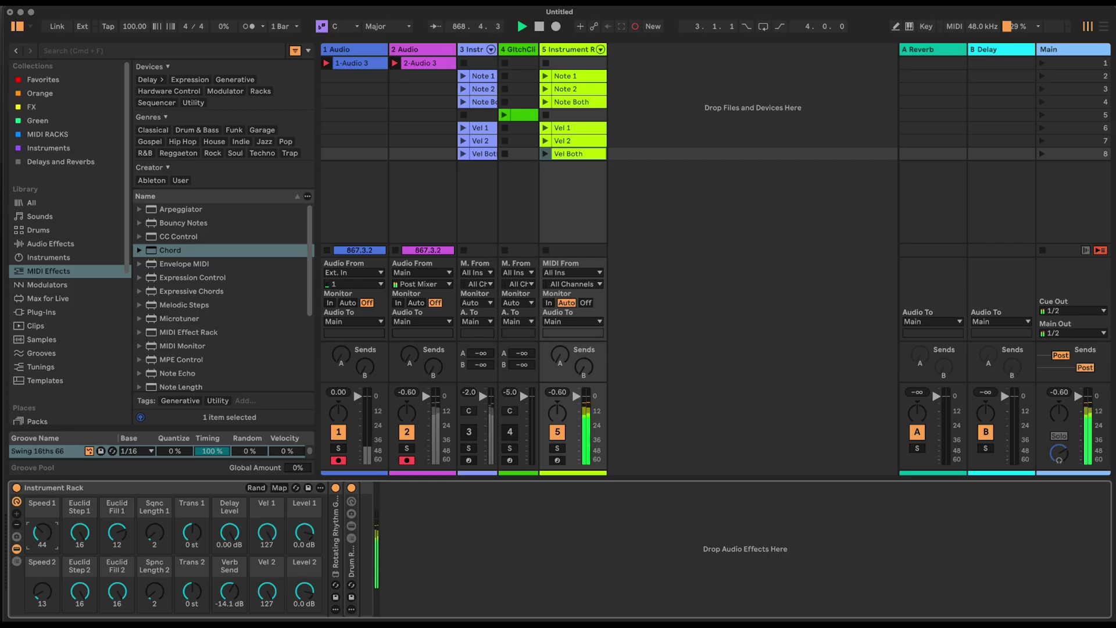
left_click_drag(117, 533, 117, 521)
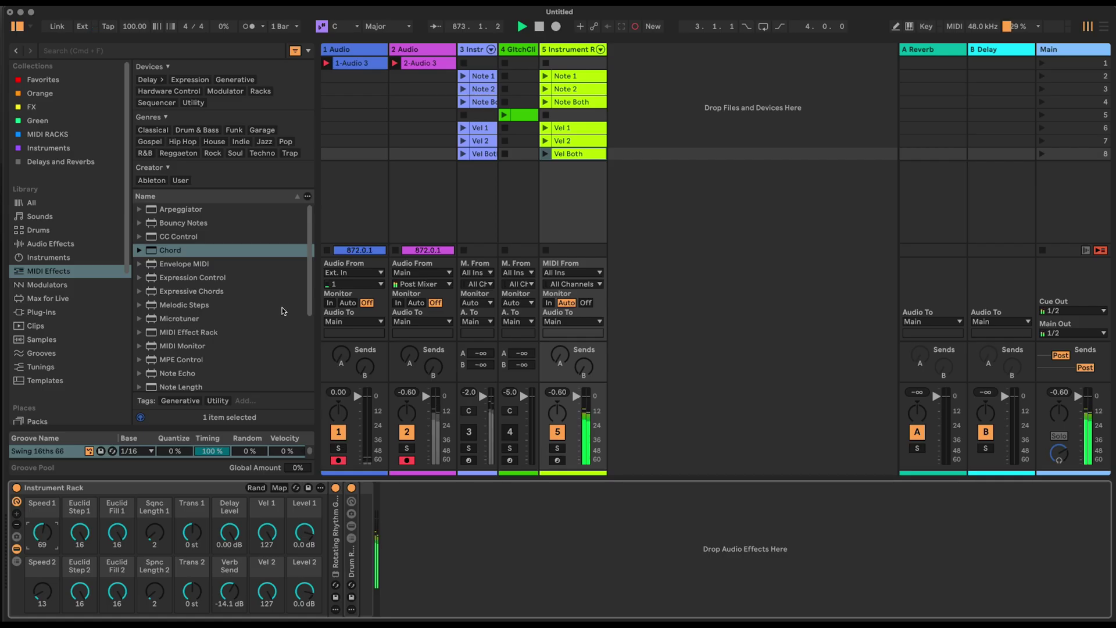
left_click(545, 89)
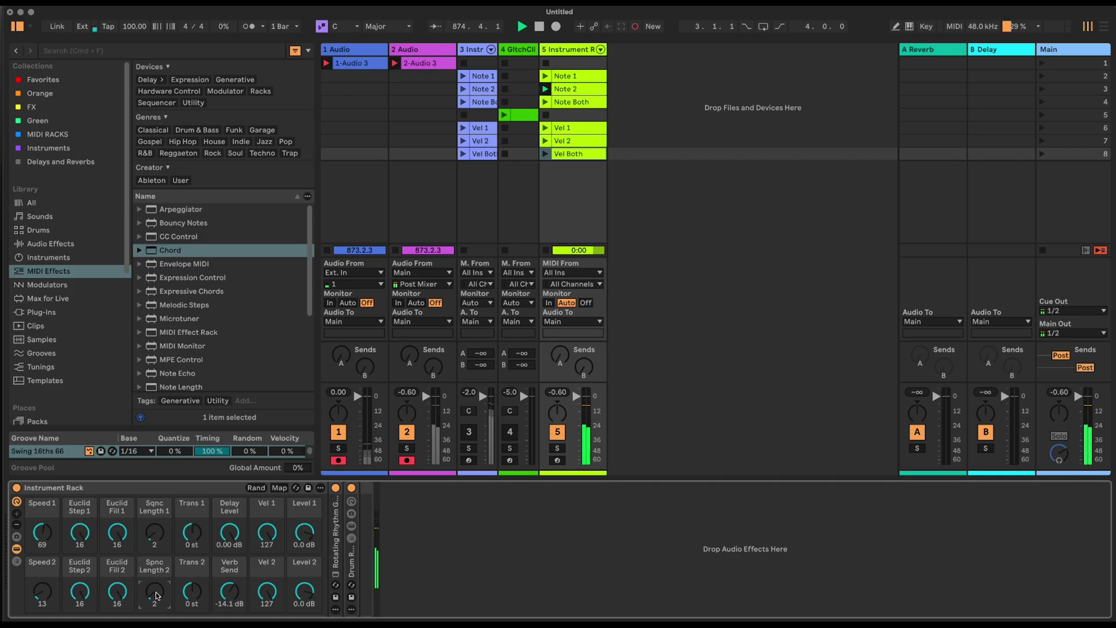
Set the second sound's sequence length macro to 5 and its Euclid Fill 2 macro to 11.
left_click_drag(156, 595, 155, 582)
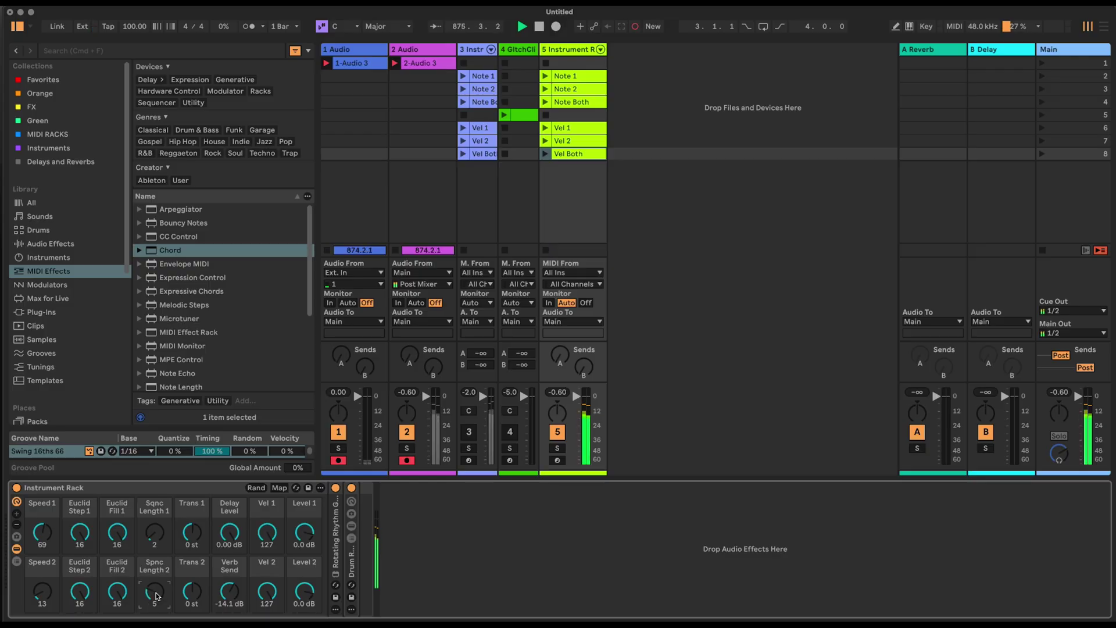
left_click(122, 597)
type("11")
key("Return")
Try to set the Euclid Fill 2 mapping's maximum to 64, undo the recent macro changes, and leave macro mapping.
left_click(279, 487)
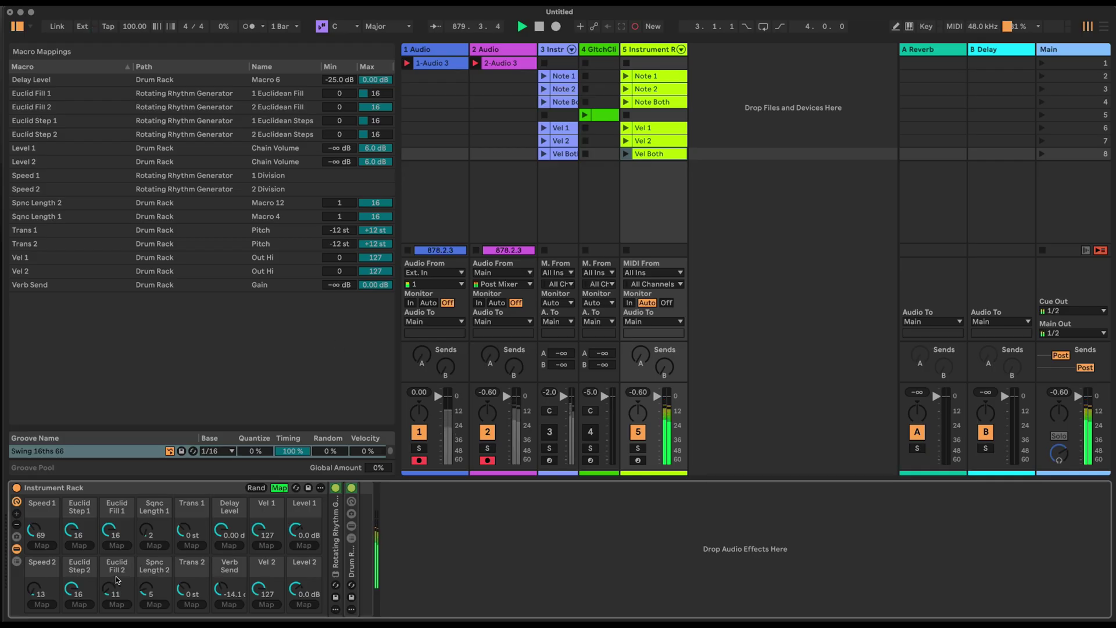
left_click(389, 107)
type("64")
key("Return")
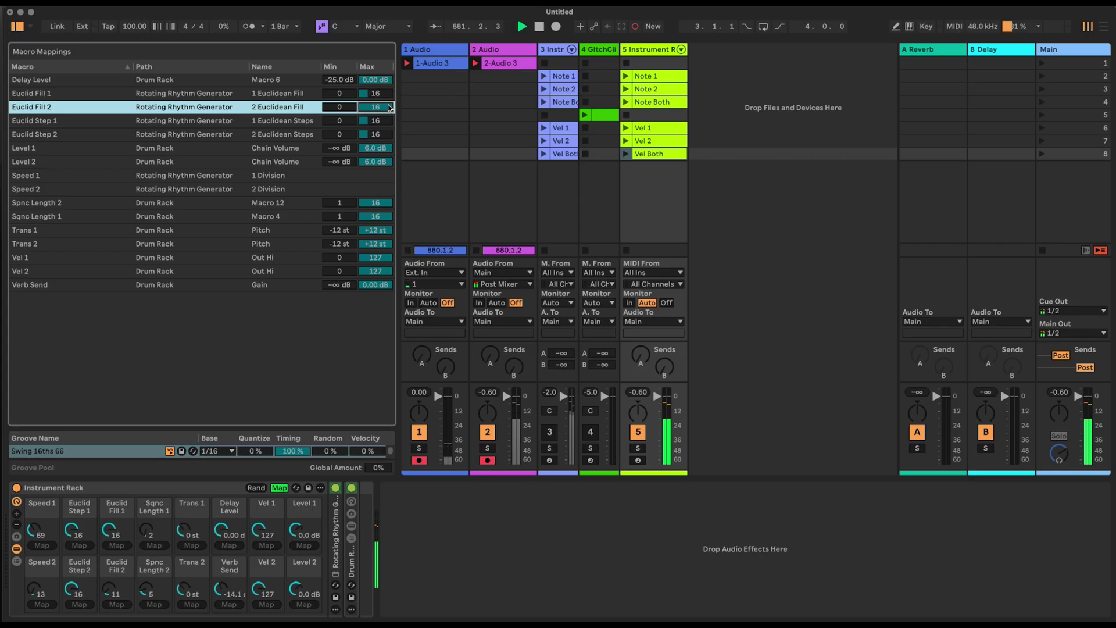
key("ctrl+z")
left_click(285, 489)
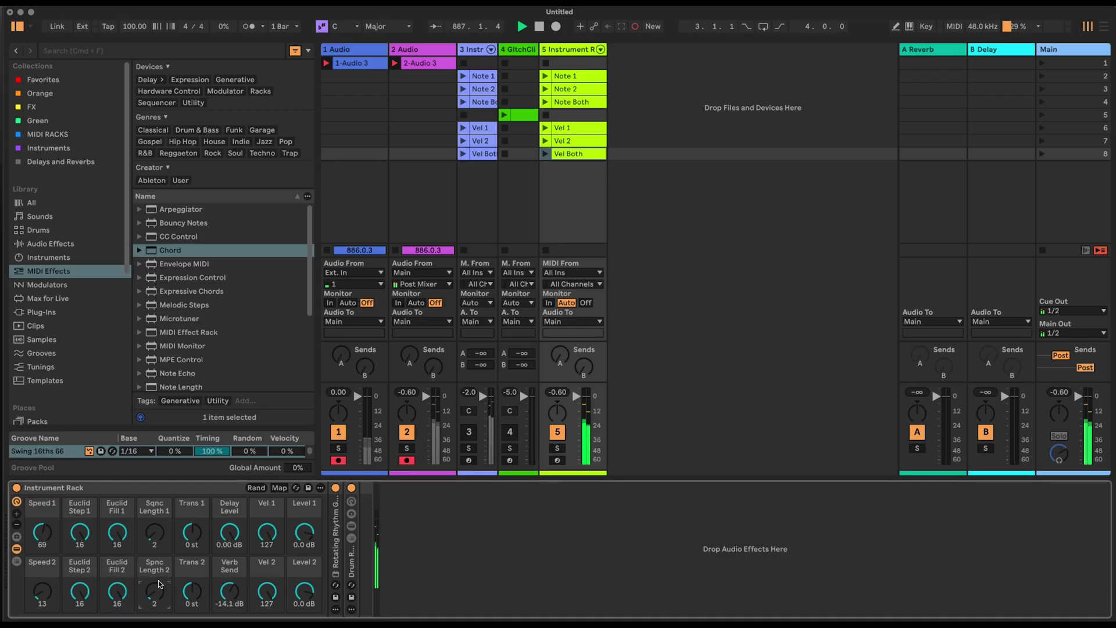
Lower Speed 1 to 14, relaunch the Note 1 clip, and reduce Delay Level to -17.5 dB and Verb Send to -26.5 dB.
left_click_drag(34, 542, 33, 567)
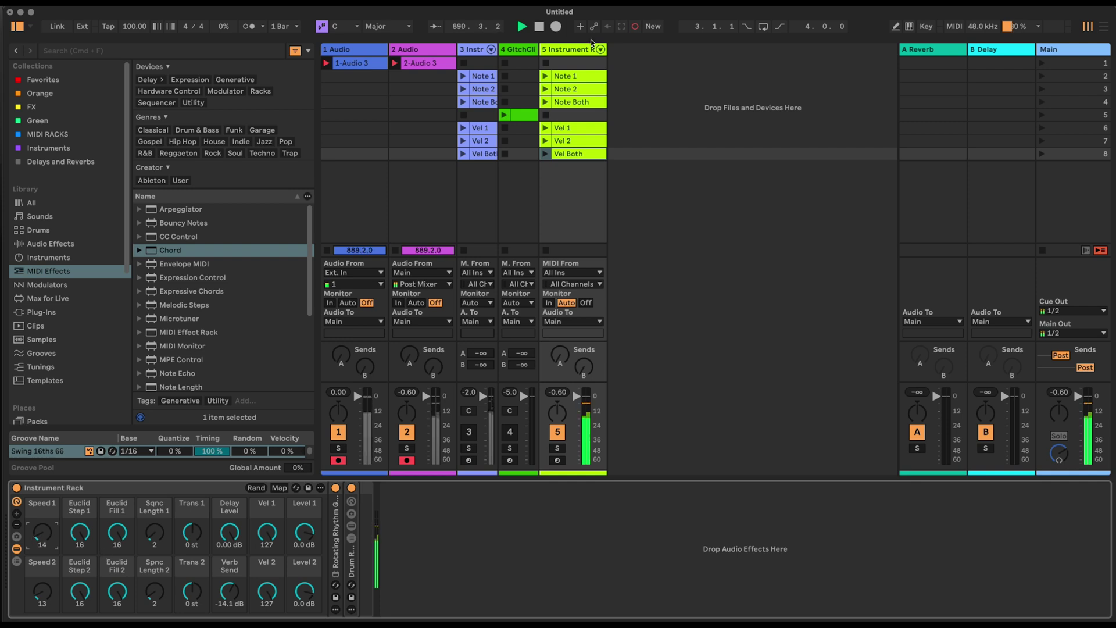
left_click(546, 77)
key("Up")
left_click_drag(229, 530, 230, 539)
left_click(239, 588)
Set the first sound's Sqnc Length 1 to 5, Euclid Step 1 to 14 and Euclid Fill 1 to 9.
scroll(164, 536, "up", 2)
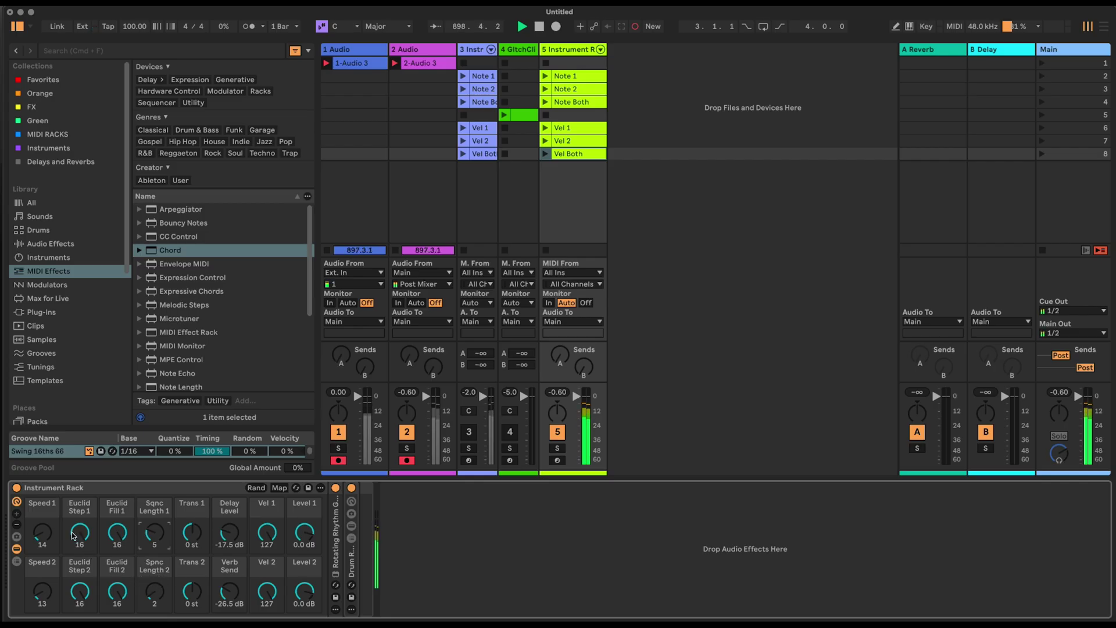
key("Down")
key("Down")
scroll(117, 538, "down", 7)
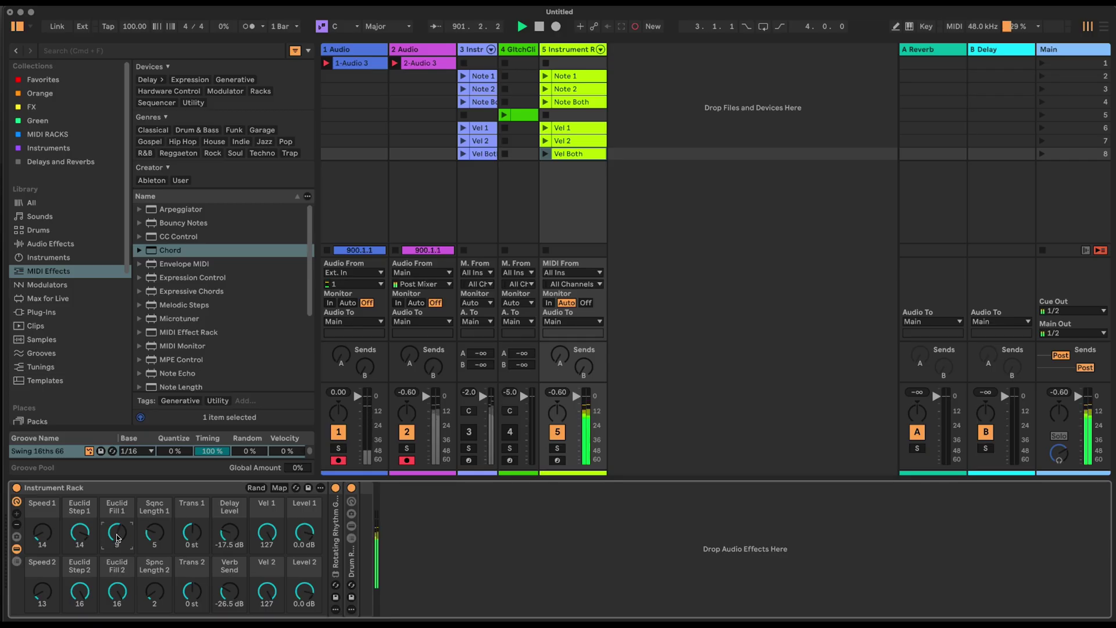
Randomize the second sequencer's pitch and velocity by launching the Note 2 and Vel 2 clips.
left_click(546, 89)
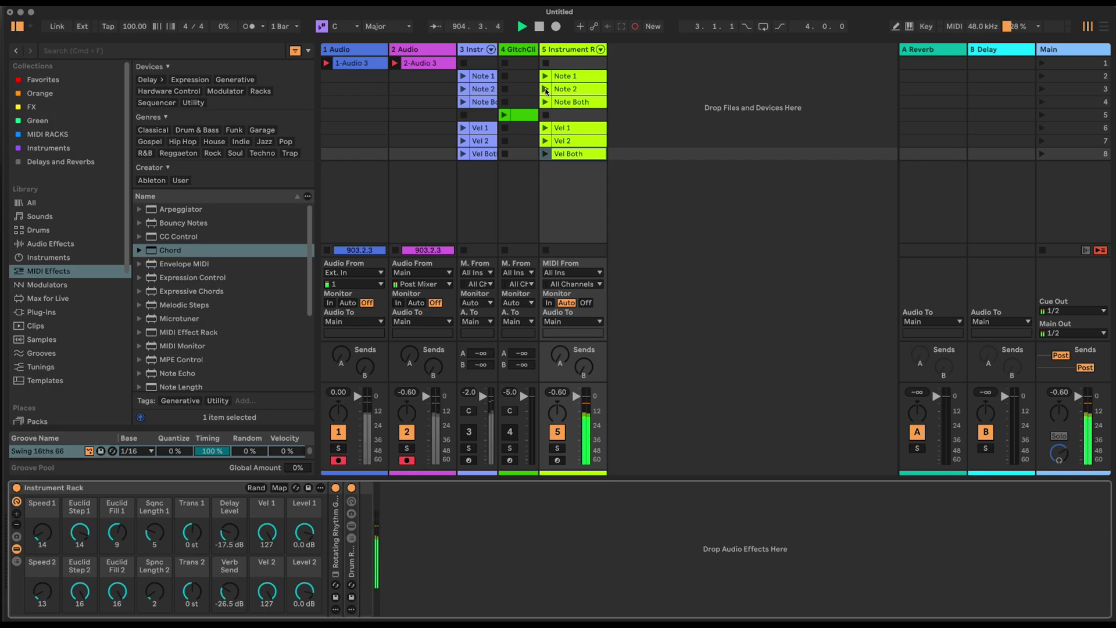
left_click(545, 89)
left_click(546, 141)
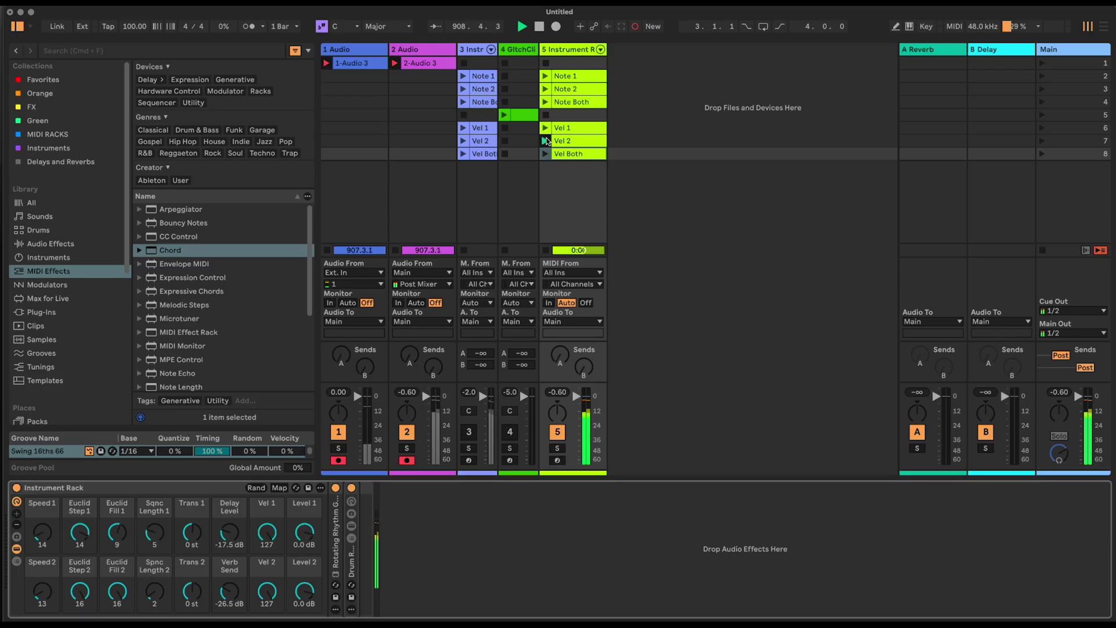
left_click(546, 89)
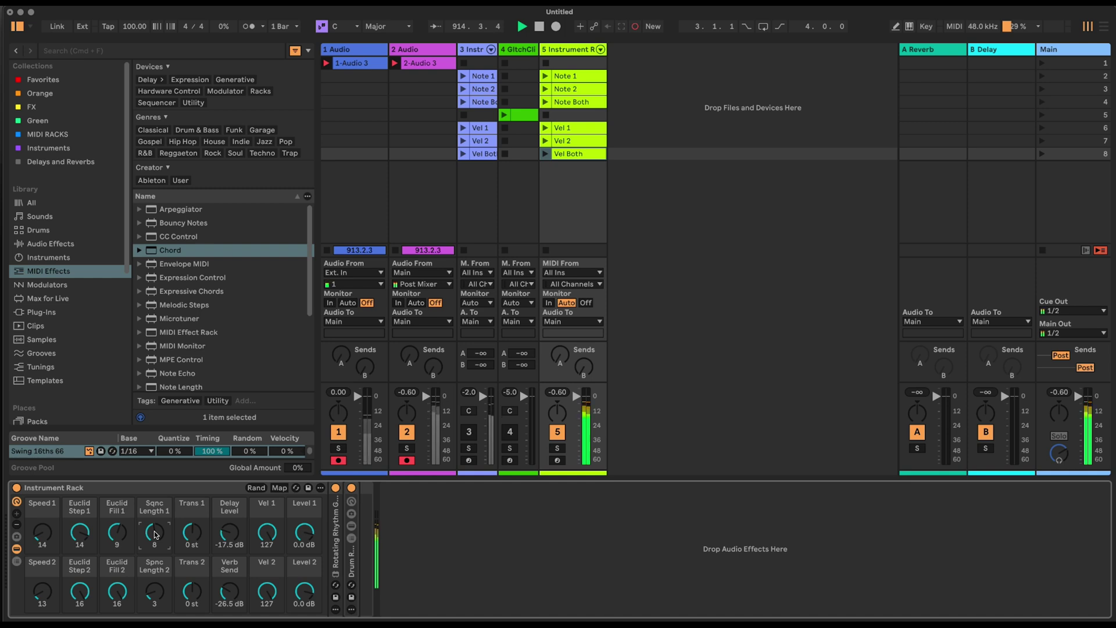
Raise Sqnc Length 1 to 11 and the second sound's sequence length to 12, and relaunch the Note 2 clip.
left_click_drag(156, 535, 156, 521)
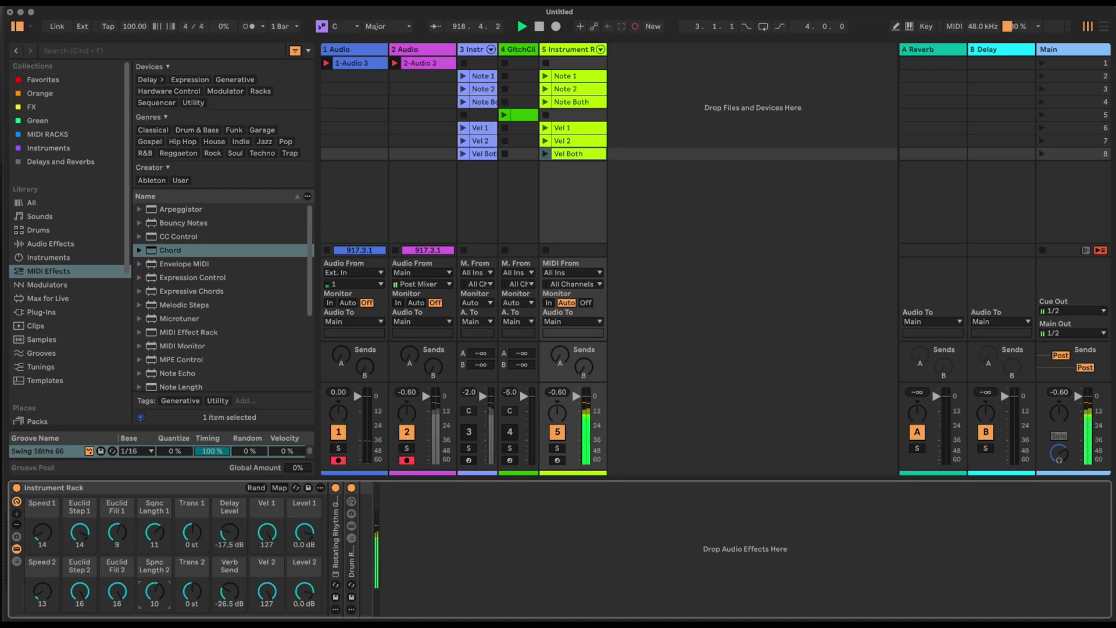
left_click_drag(154, 582, 154, 575)
left_click(546, 89)
Insert a new MIDI track after the Instrument Rack track.
left_click(644, 183)
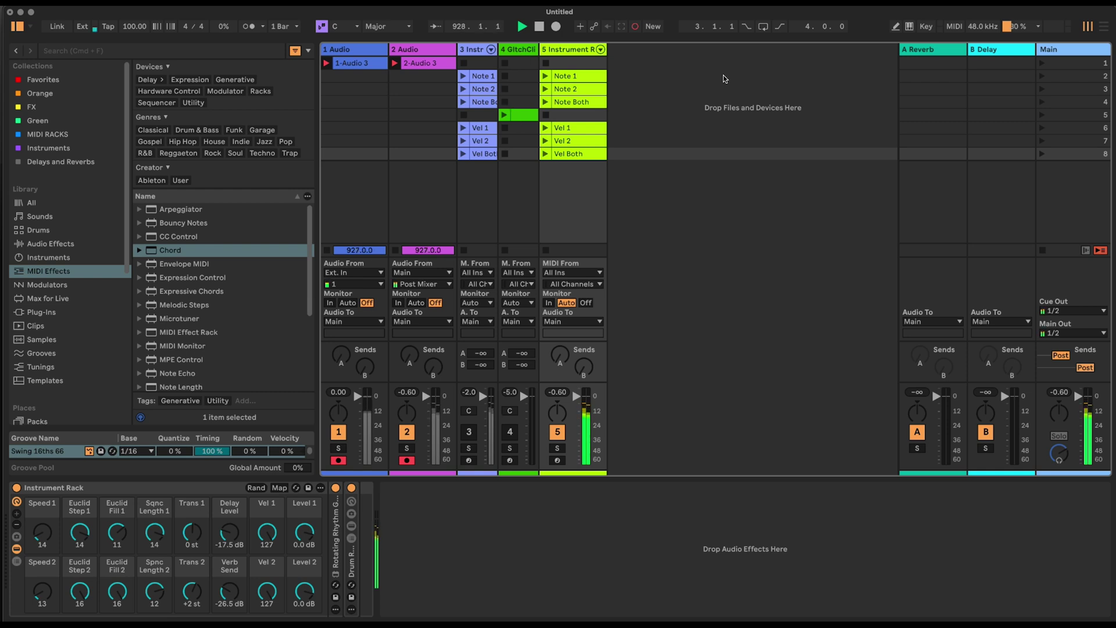
left_click(711, 101)
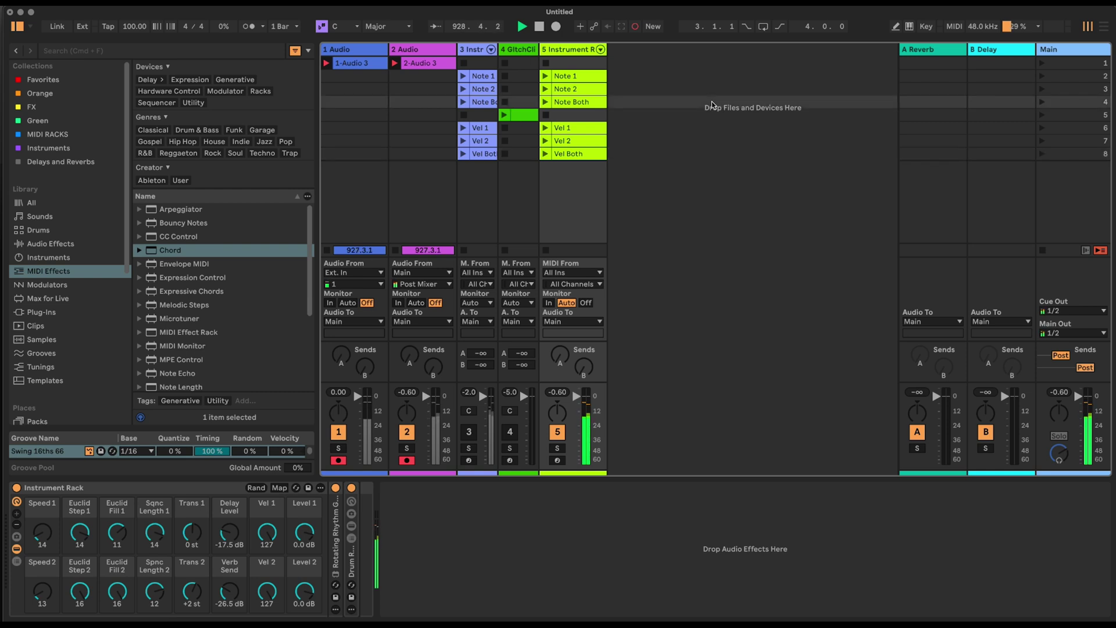
key("super+shift+t")
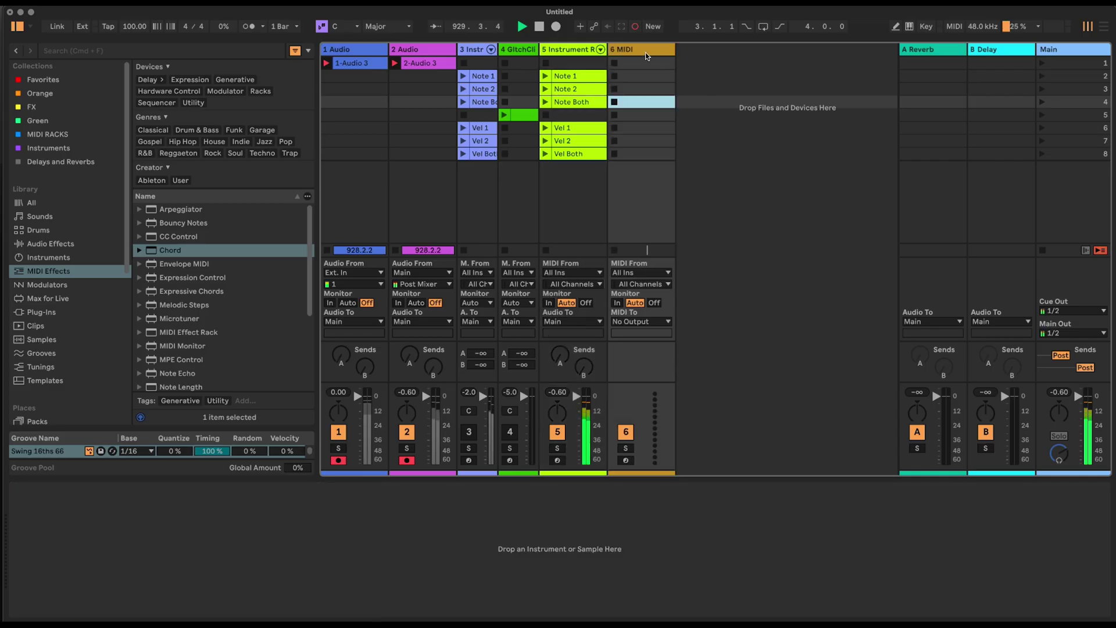
Browse the Rample samples in the Tutorials folder for GltchClick 1.wav.
scroll(64, 336, "down", 10)
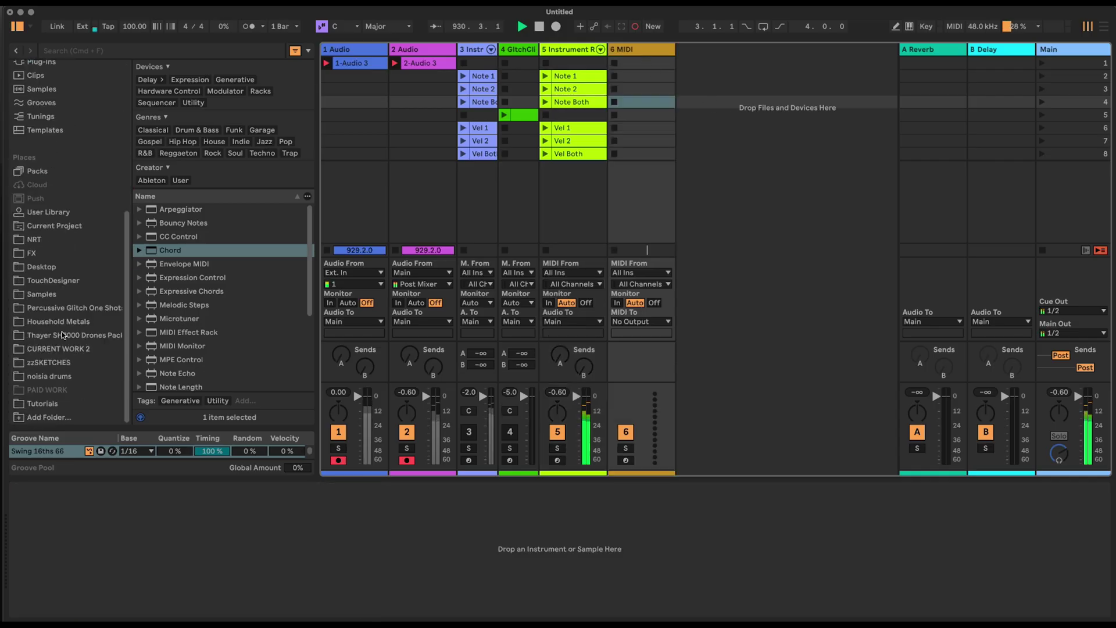
left_click(47, 404)
scroll(180, 355, "down", 3)
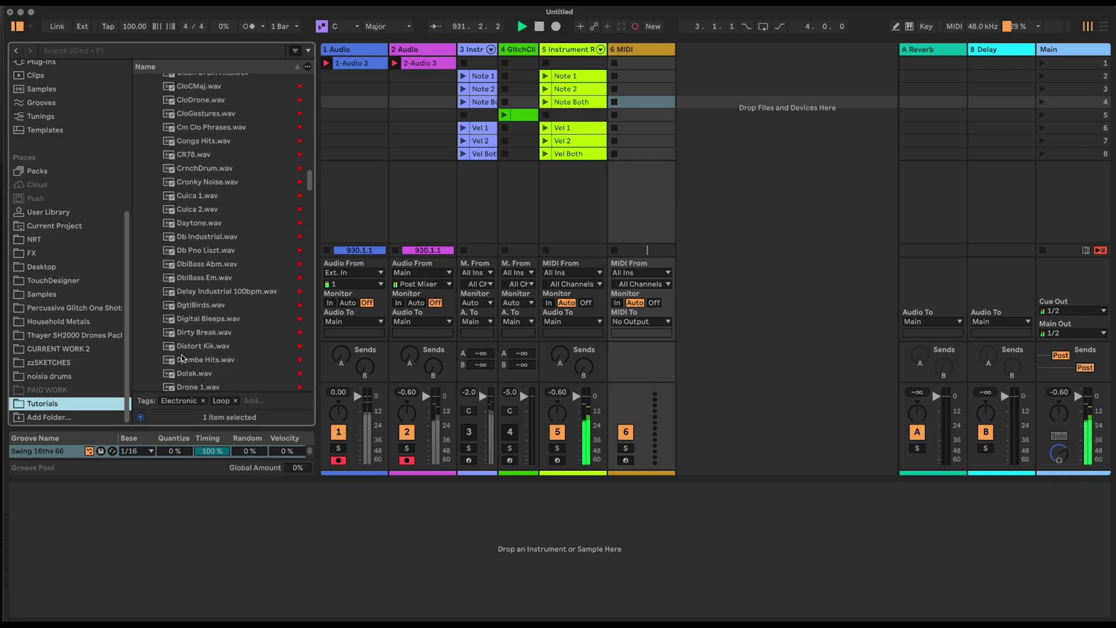
scroll(182, 354, "up", 4)
scroll(182, 354, "up", 3)
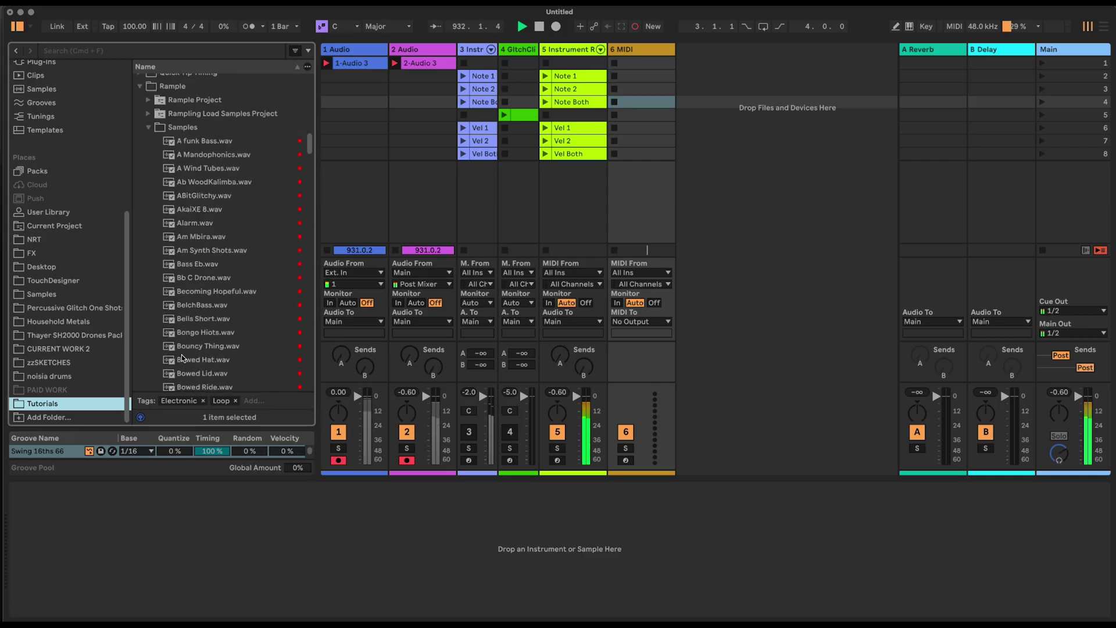
scroll(181, 355, "down", 4)
scroll(180, 354, "down", 10)
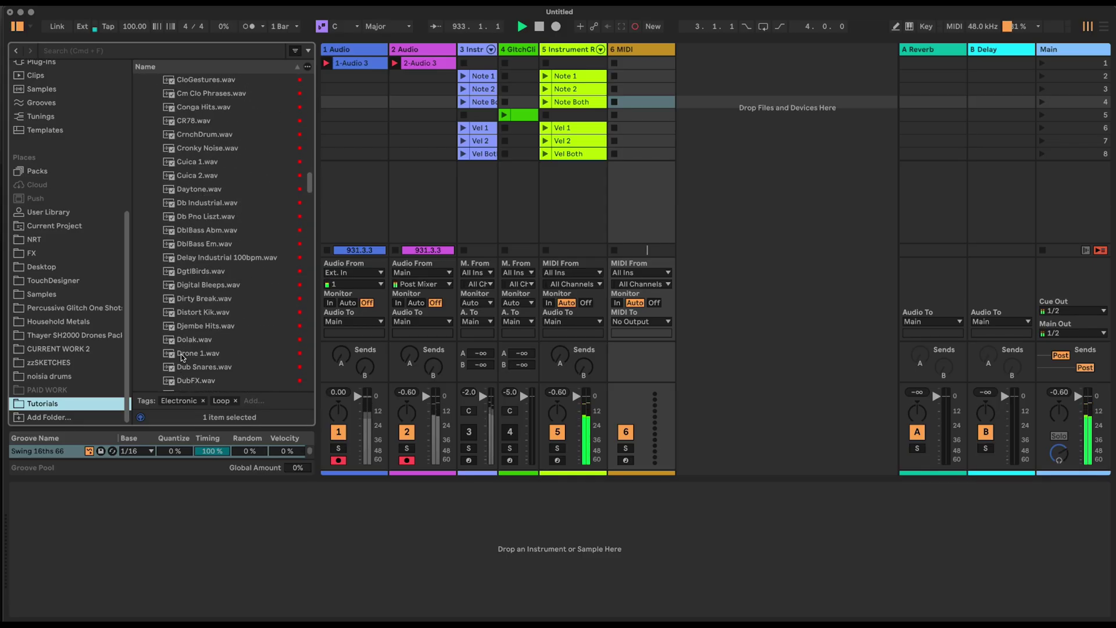
scroll(180, 354, "down", 3)
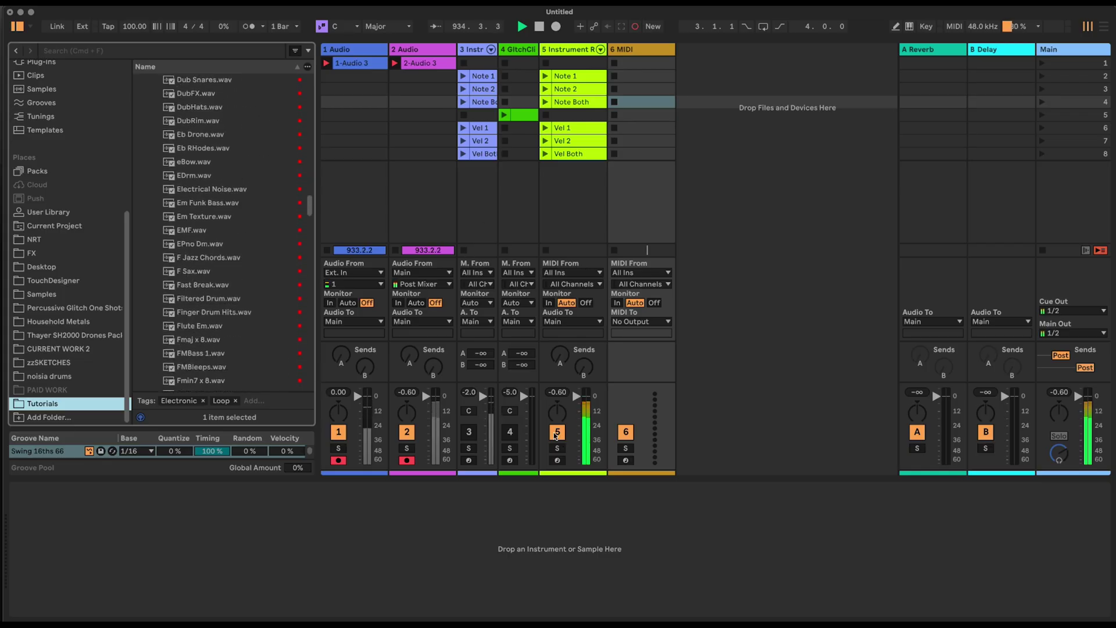
scroll(204, 247, "down", 11)
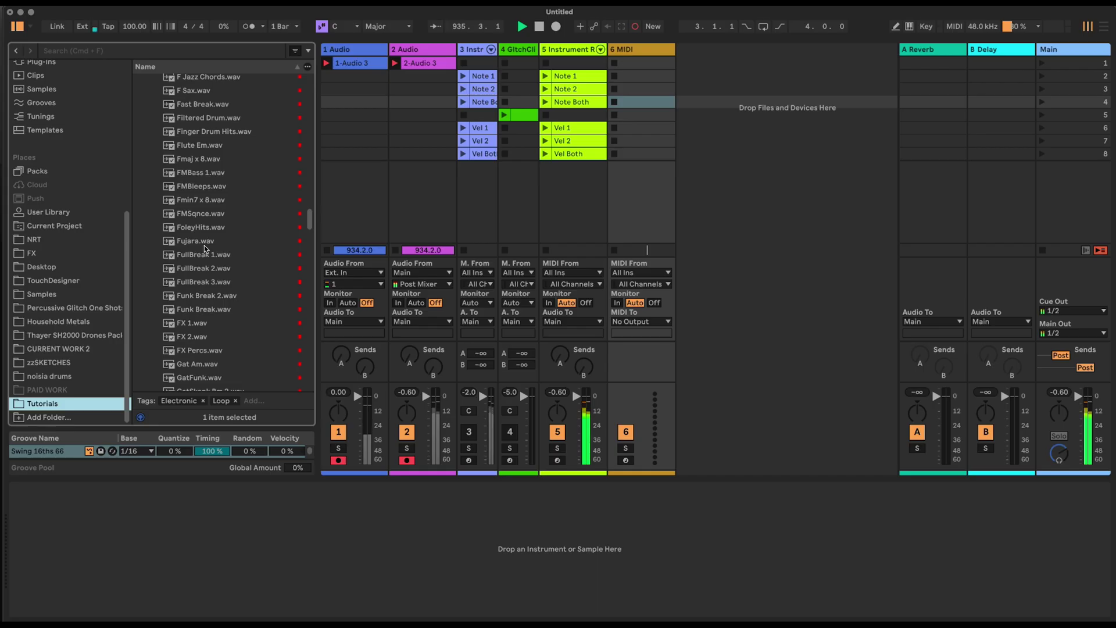
scroll(204, 249, "down", 4)
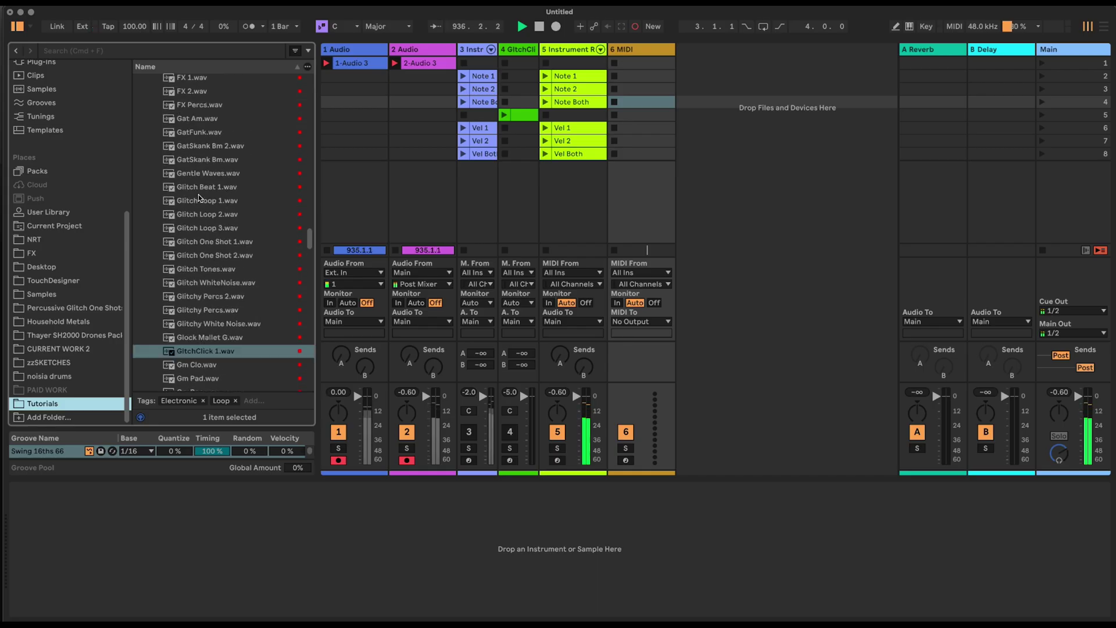
Decline stopping the audio and load GltchClick 1.wav as a sample instrument on the new MIDI track.
mouse_move(199, 356)
left_mouse_down()
mouse_move(506, 242)
mouse_move(643, 142)
mouse_move(643, 50)
mouse_move(718, 85)
mouse_move(216, 351)
left_mouse_up()
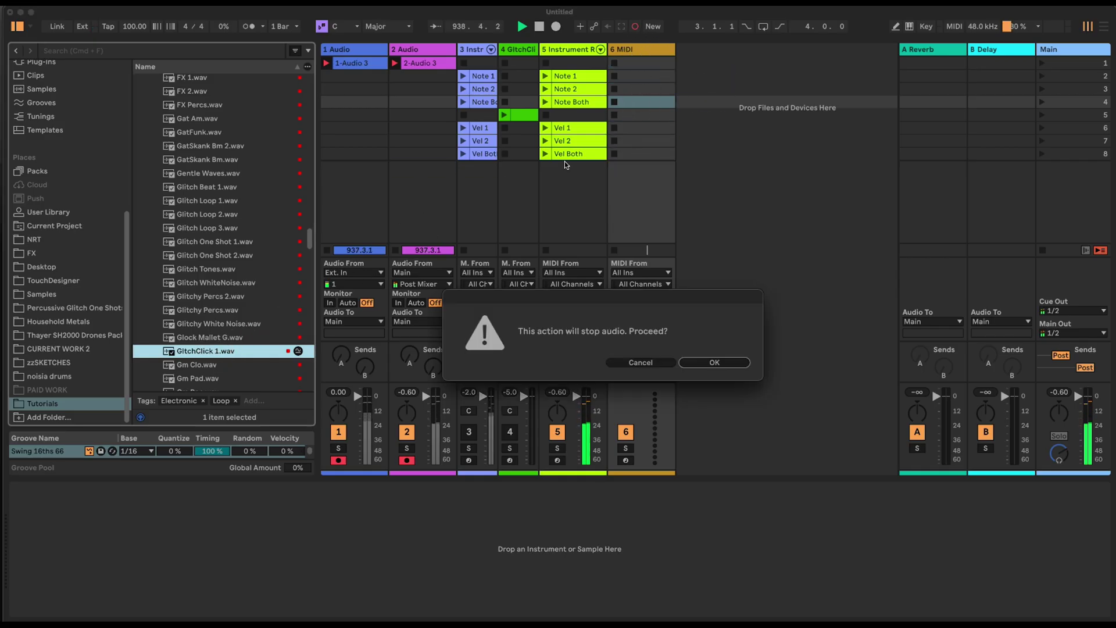
left_click(624, 364)
left_click(625, 102)
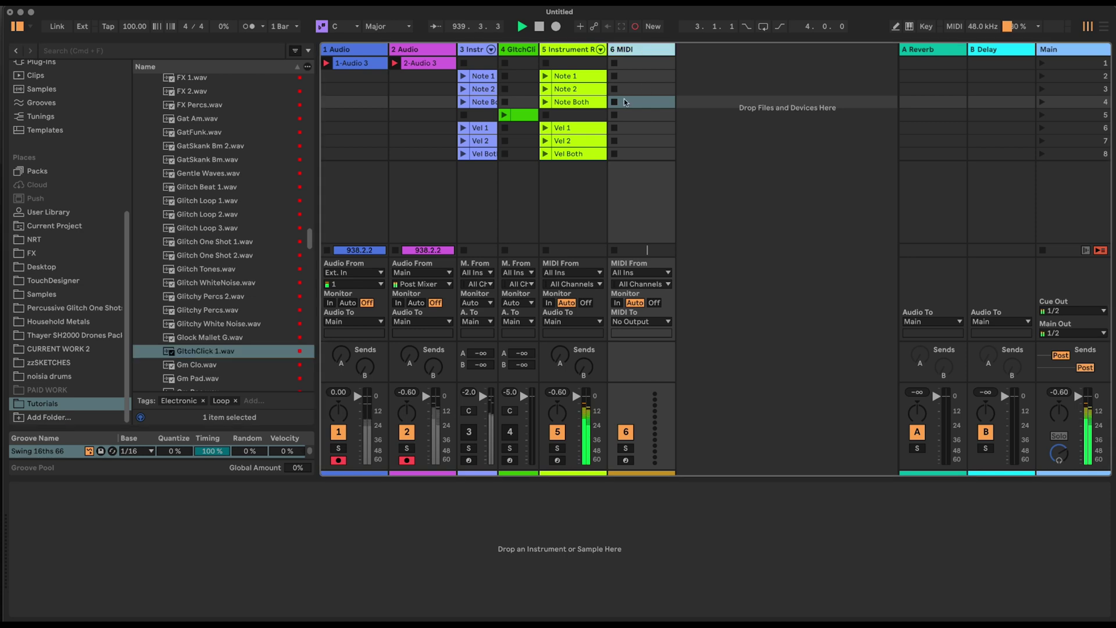
left_click_drag(203, 352, 514, 546)
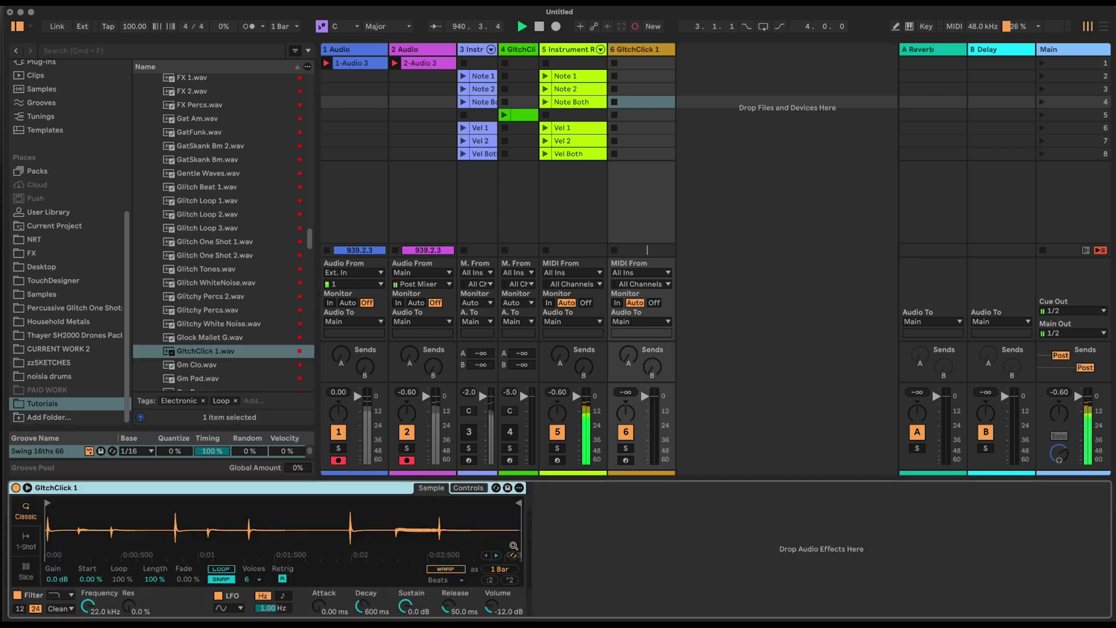
Switch the GltchClick 1 sampler to Slice mode and create an empty MIDI clip in its track's fifth slot.
left_click(26, 575)
left_click(48, 508)
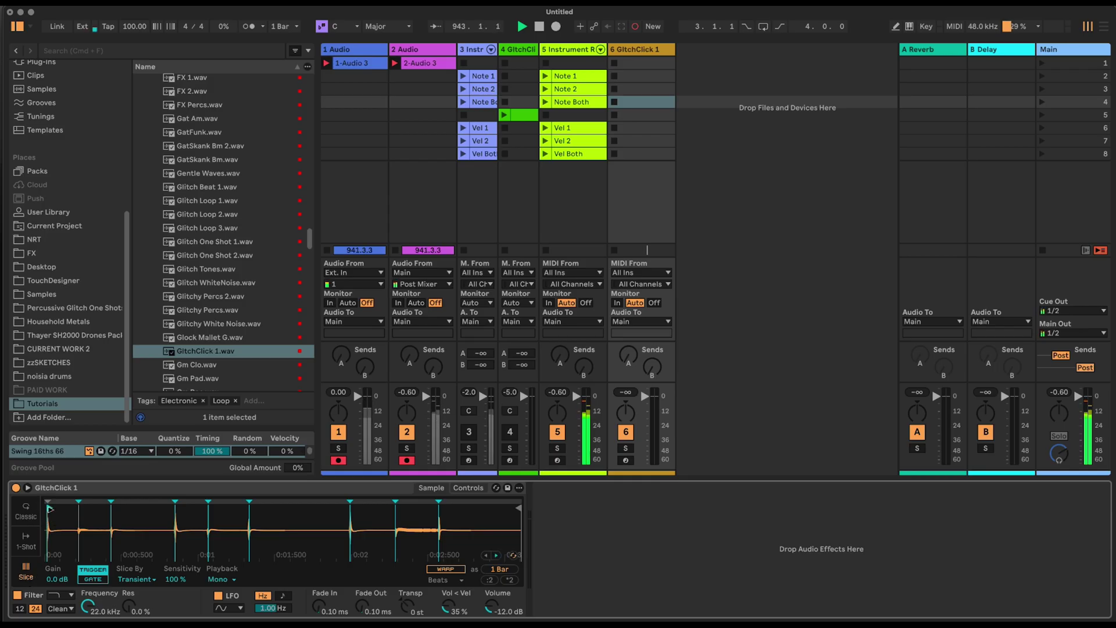
double_click(641, 115)
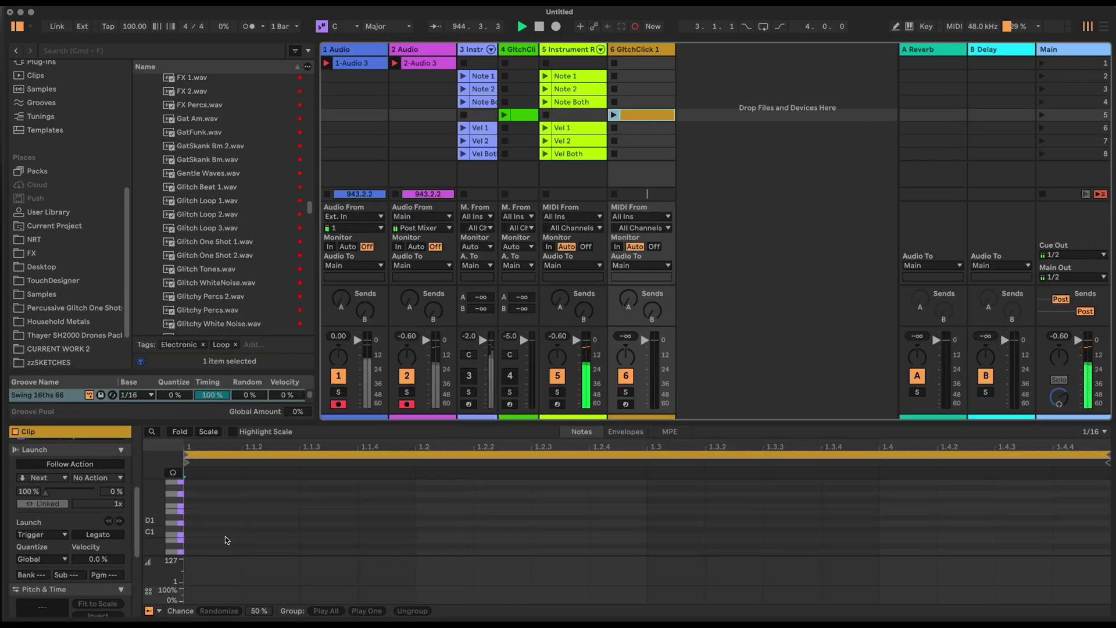
Fill the one-bar GltchClick 1 clip with consecutive sixteenth notes on C1.
double_click(219, 534)
key("super+d")
key("super+d")
key("super+d")
key("super+d")
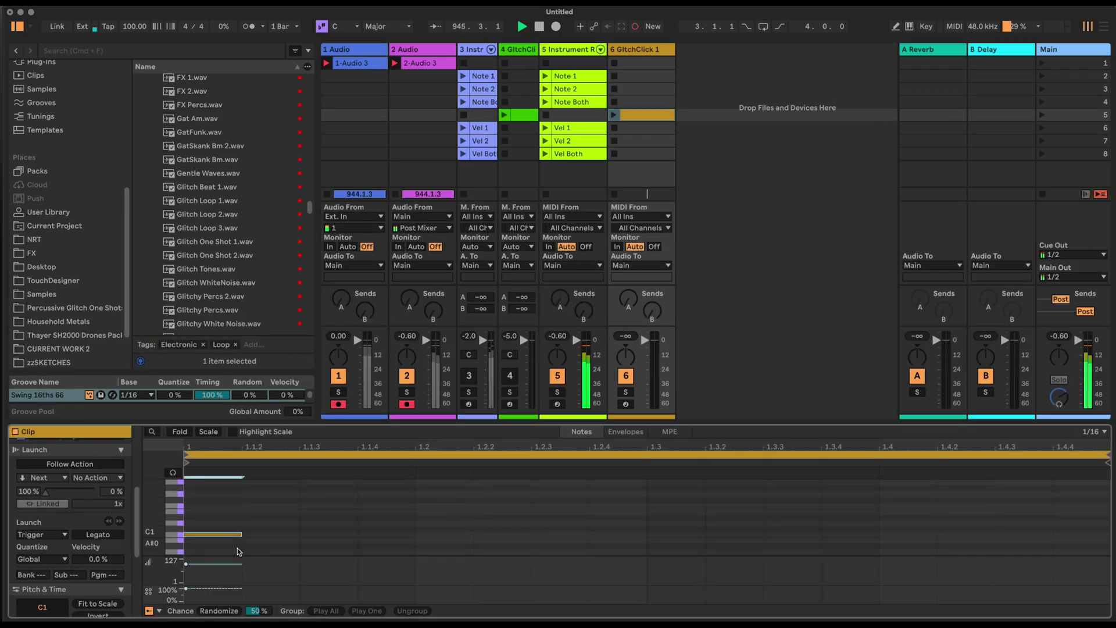
key("super+d")
key("super+d")
key("super+d")
key("super+d")
key("super+d")
key("super+d")
key("super+d")
key("super+d")
key("super+d")
key("super+d")
key("super+d")
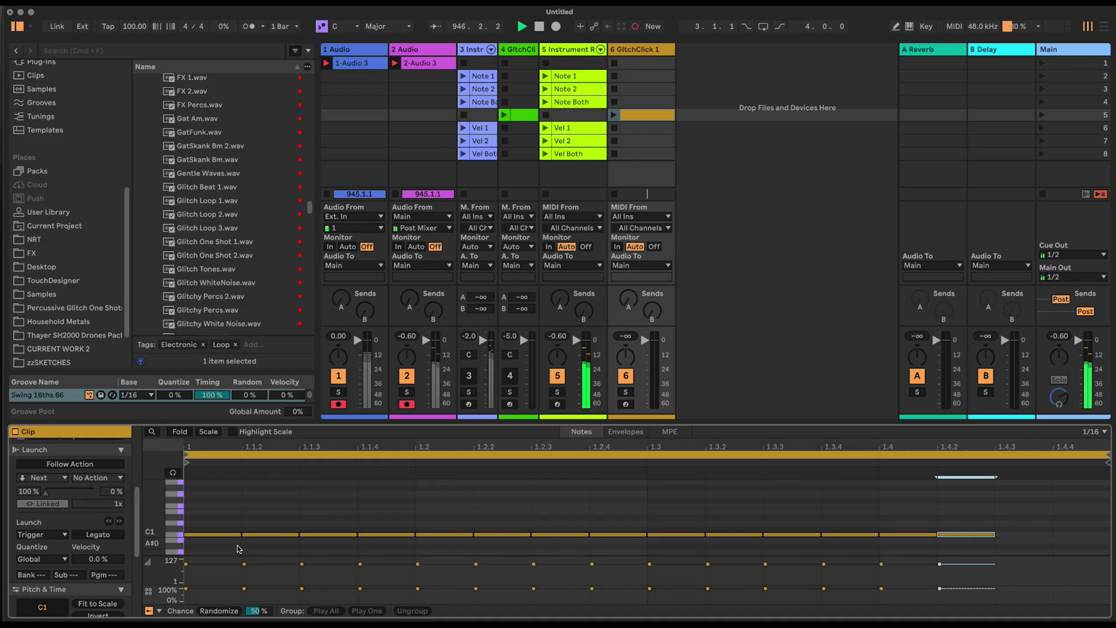
Lower the chance of all the C1 notes and launch the GltchClick 1 clip.
left_click_drag(194, 511, 1108, 541)
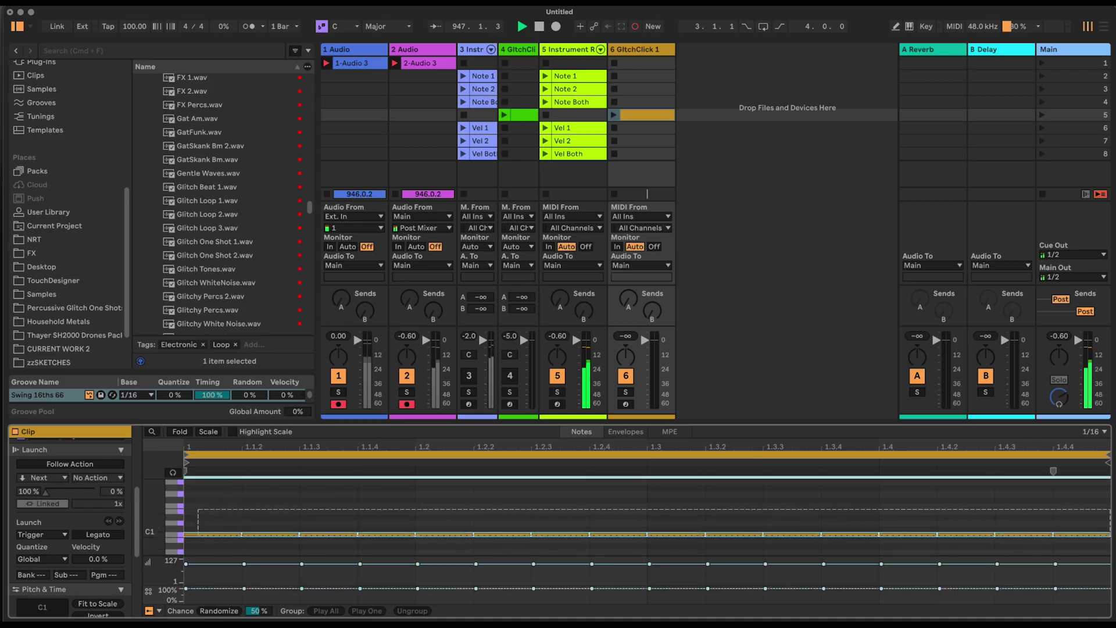
left_click_drag(522, 589, 523, 593)
key("shift+Tab")
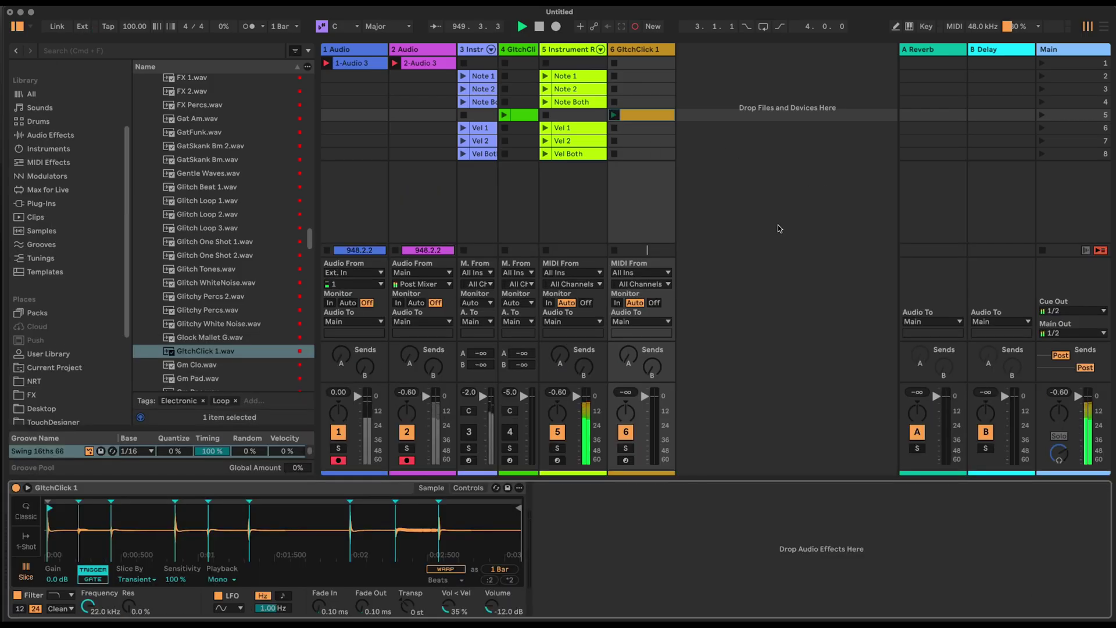
key("Return")
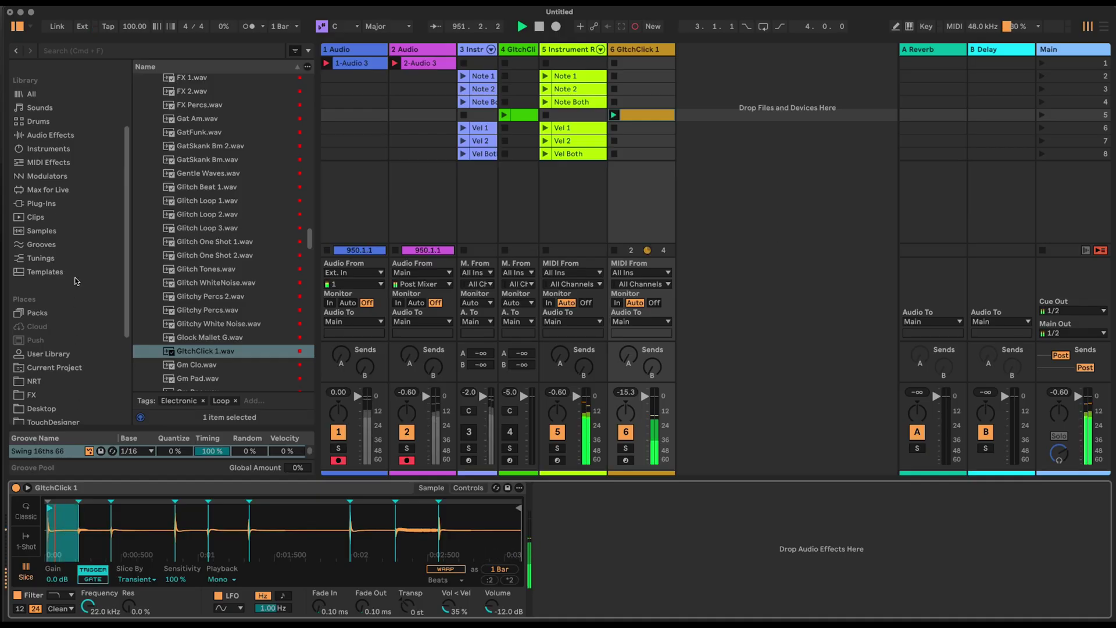
Add a Random MIDI effect before the GltchClick 1 sampler with Choices at 7 and Chance at 100%.
left_click(48, 163)
scroll(210, 289, "down", 3)
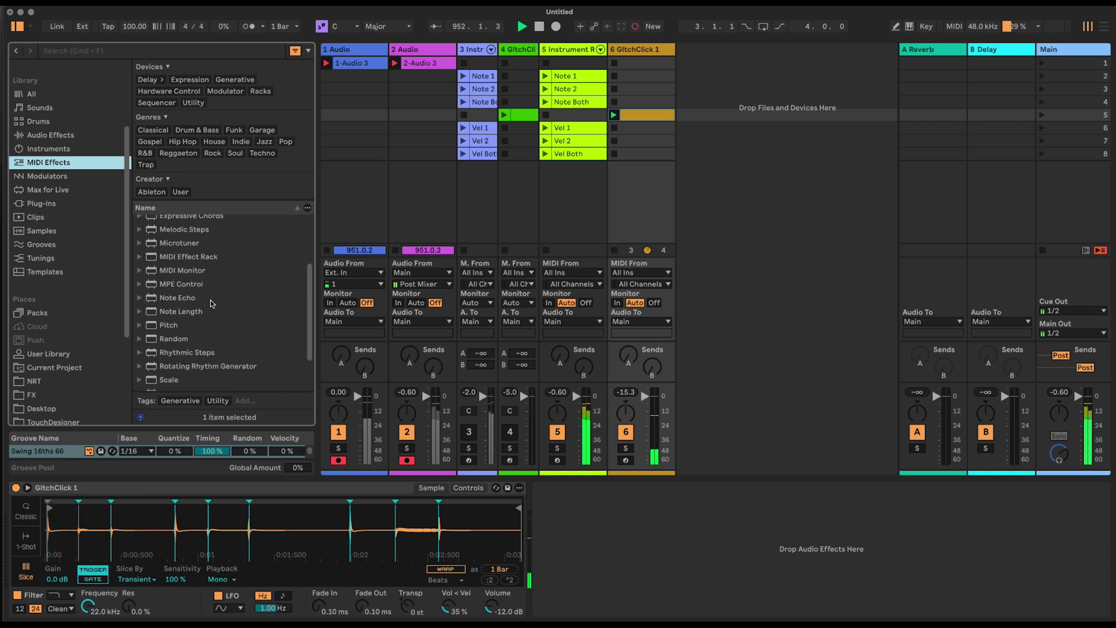
left_click_drag(199, 337, 12, 505)
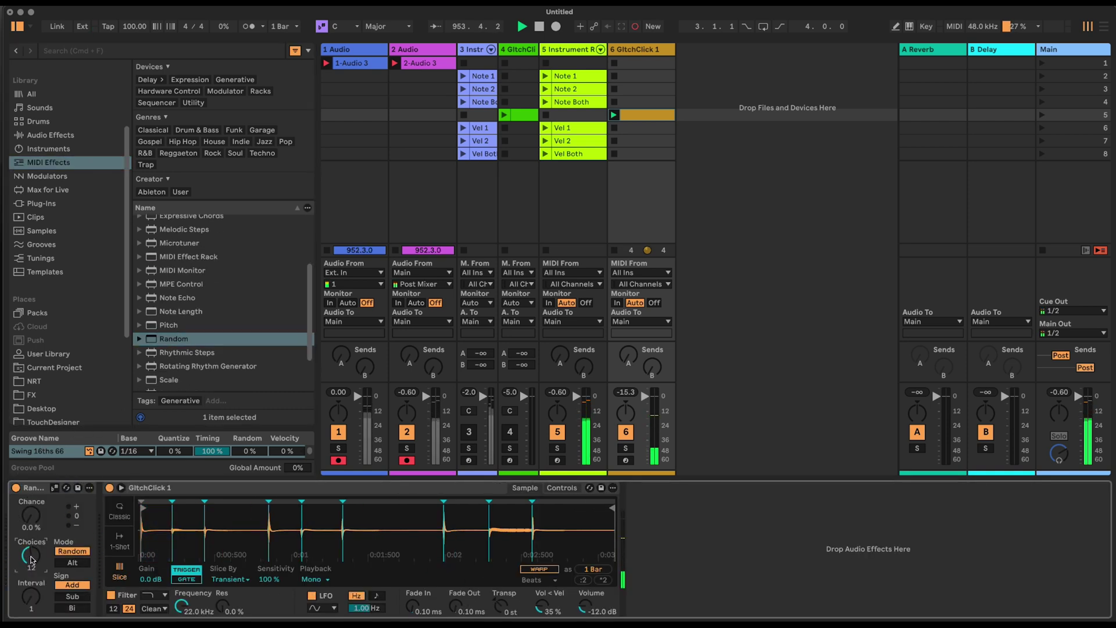
left_click_drag(32, 560, 32, 576)
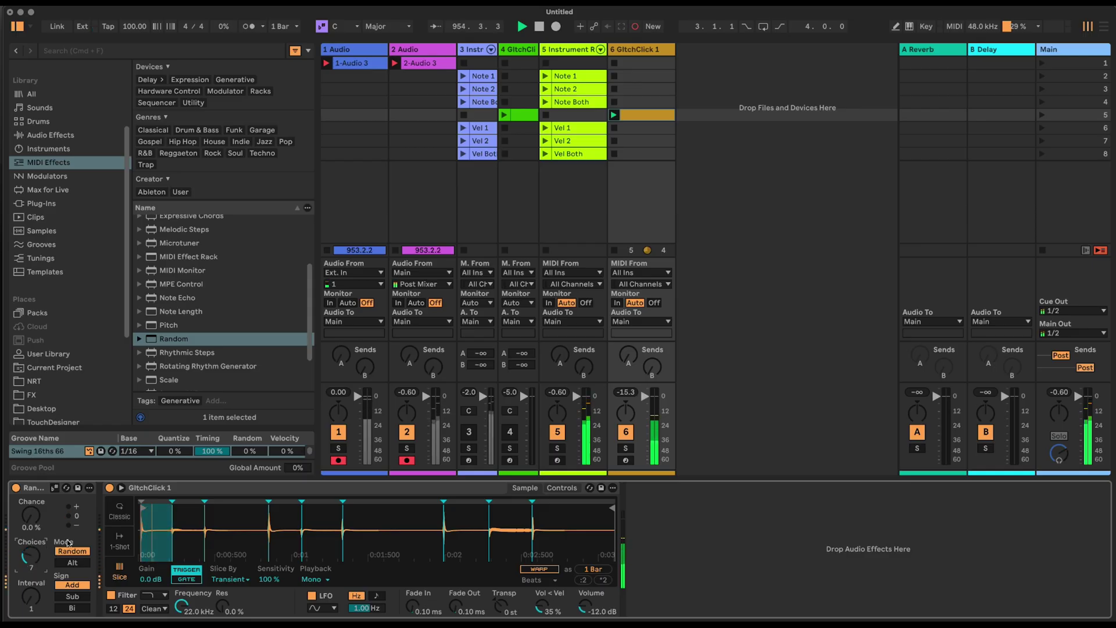
left_click_drag(39, 518, 37, 517)
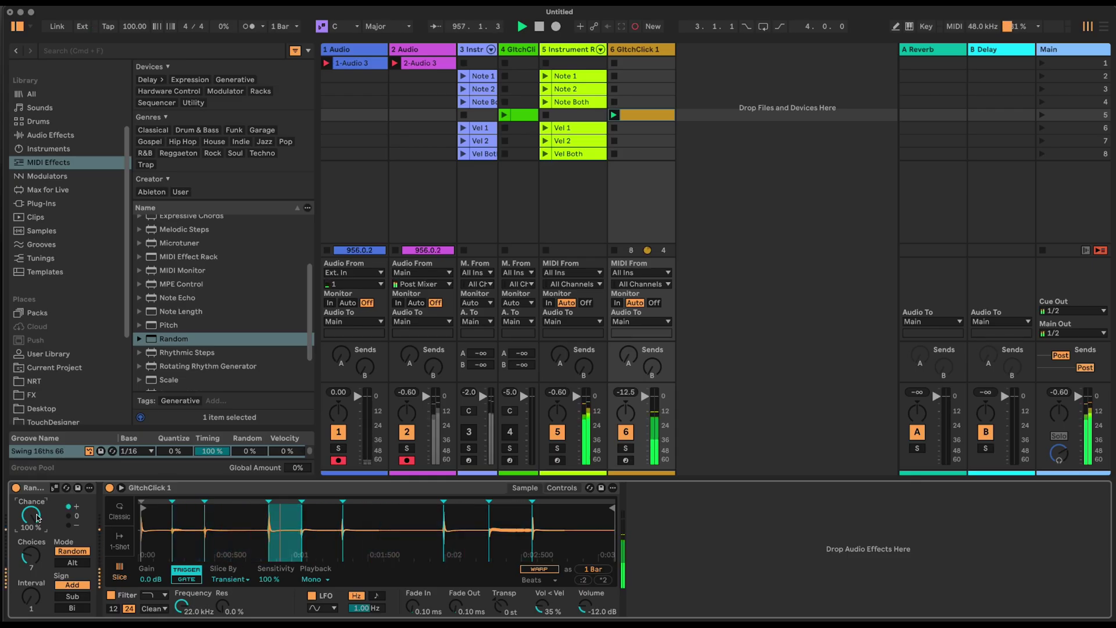
Add the OTT preset of Multiband Dynamics after the GltchClick 1 sampler.
left_click(56, 135)
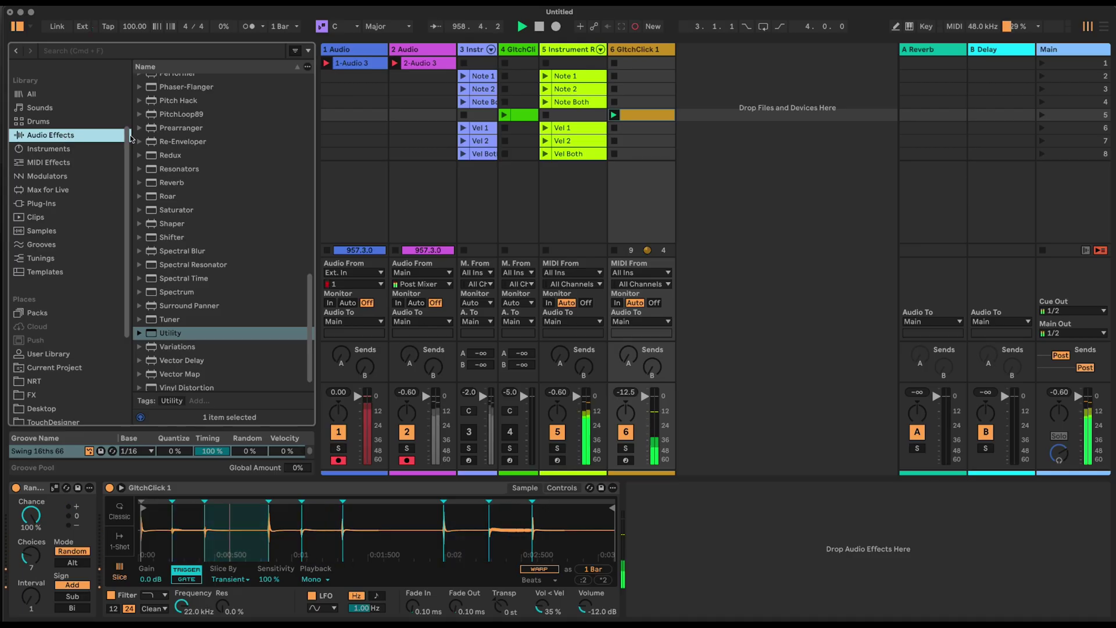
scroll(174, 168, "up", 5)
left_click(140, 177)
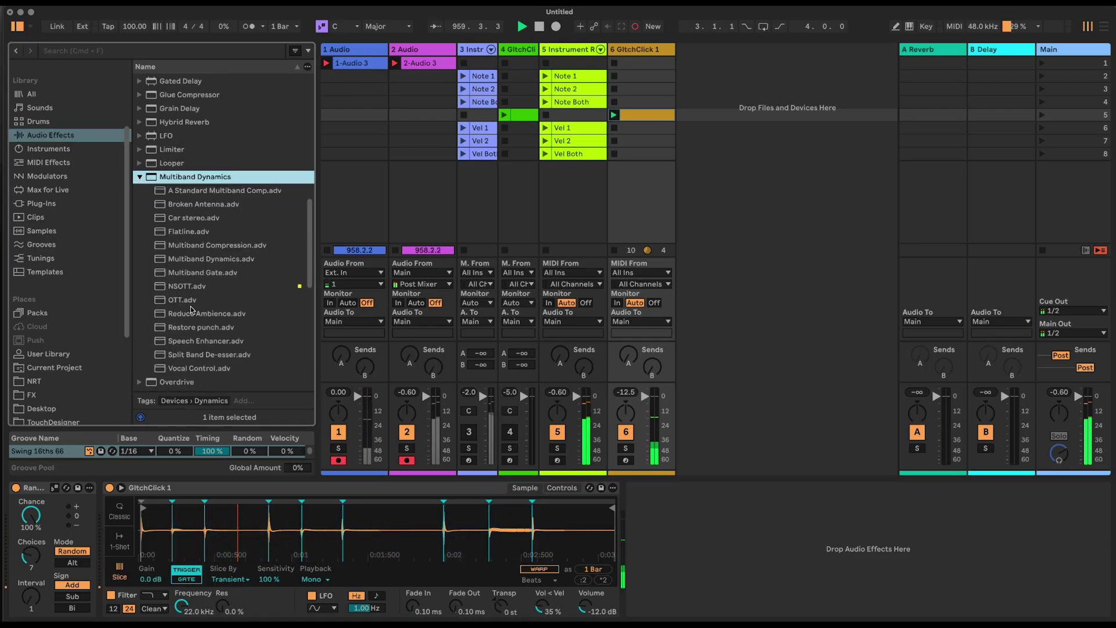
left_click(183, 299)
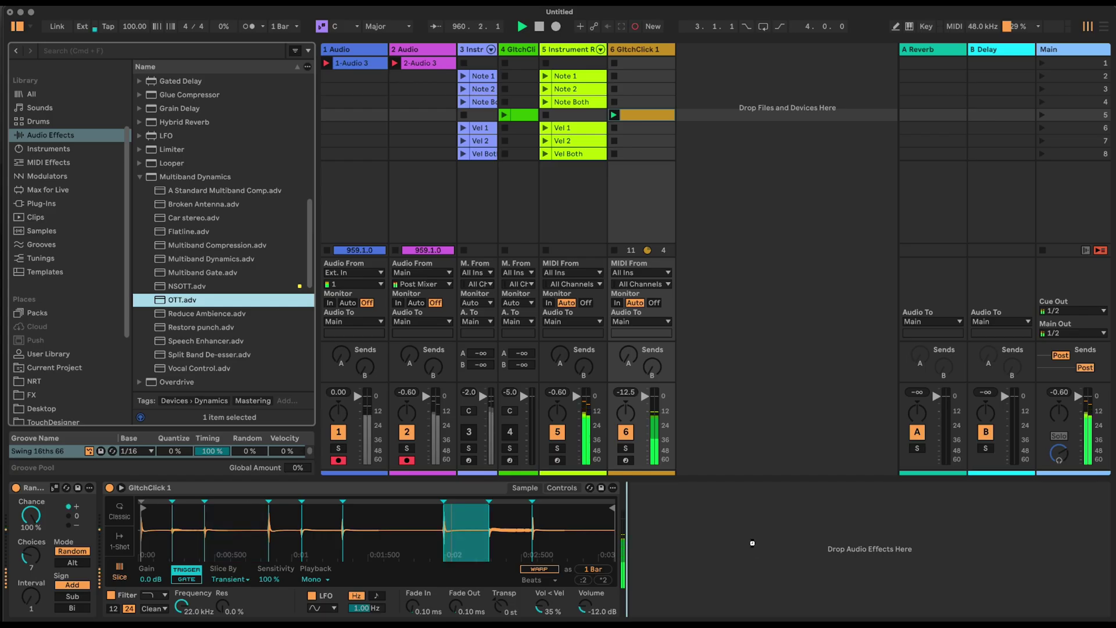
left_click_drag(752, 543, 753, 543)
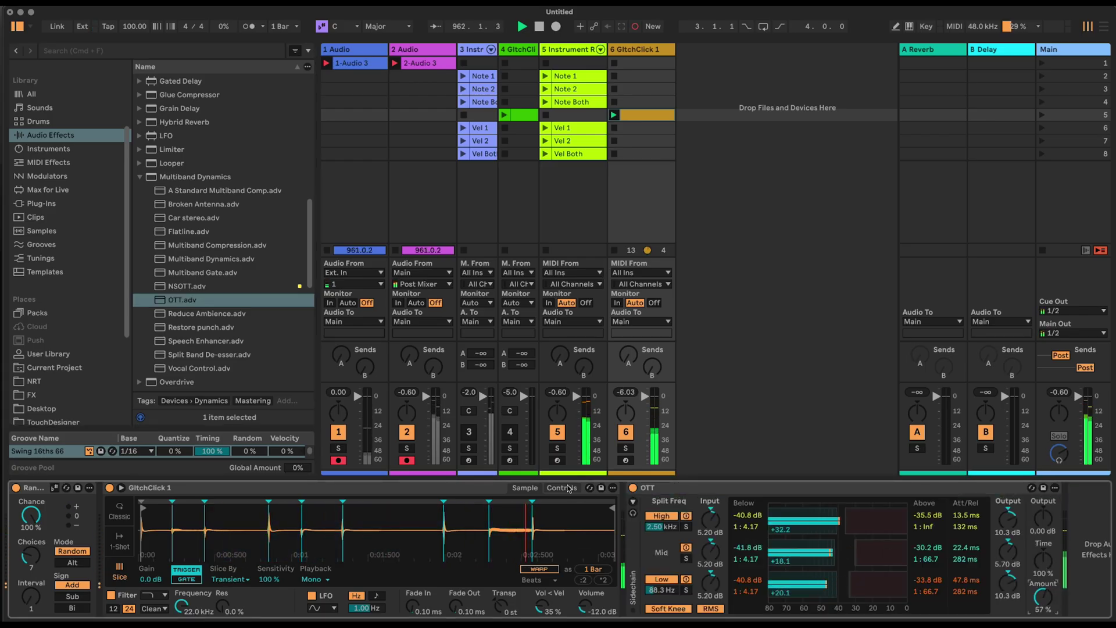
Set the GltchClick 1 sampler's random panning to 70% and collapse the OTT device.
left_click(562, 488)
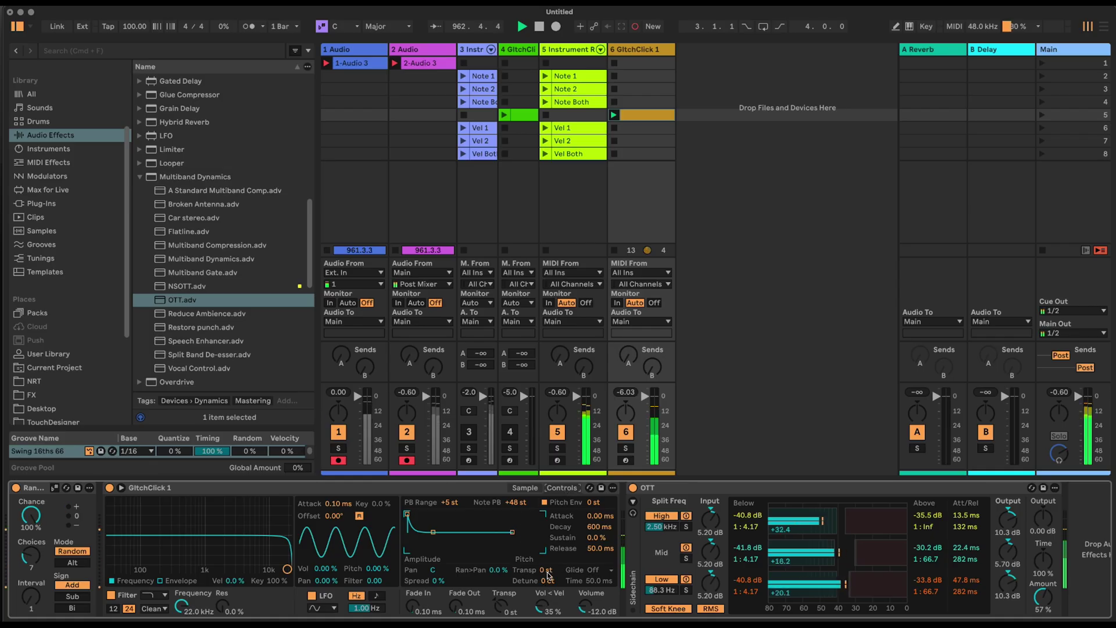
left_click_drag(497, 570, 498, 530)
double_click(669, 494)
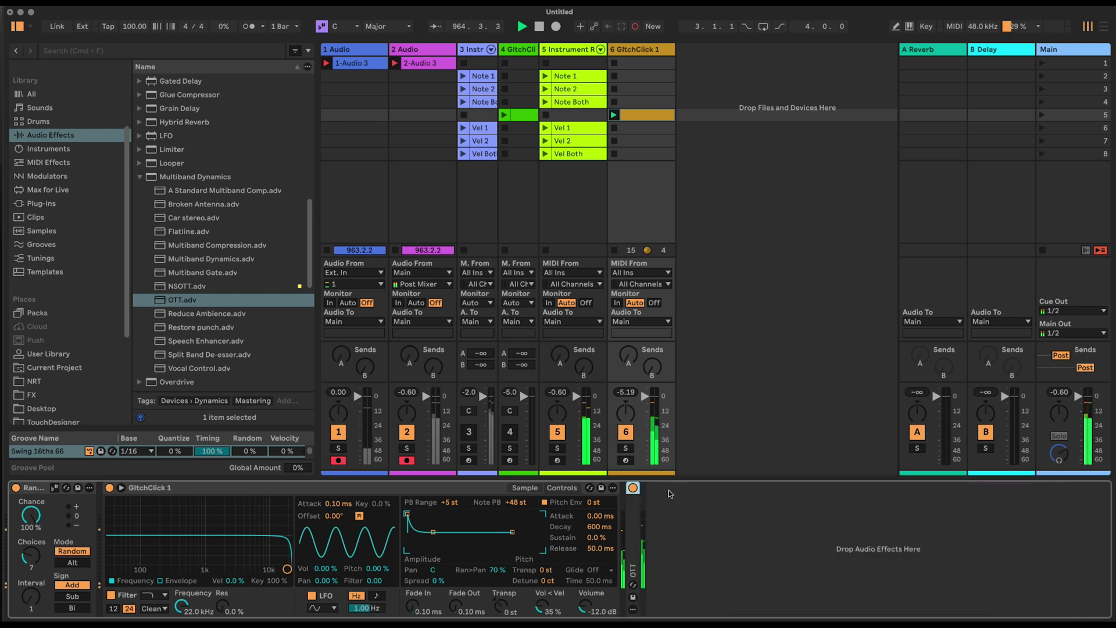
Deactivate tracks 5 and 6, then widen and activate the original Instrument Rack and GltchClick 1 tracks, 3 and 4.
left_click(568, 50)
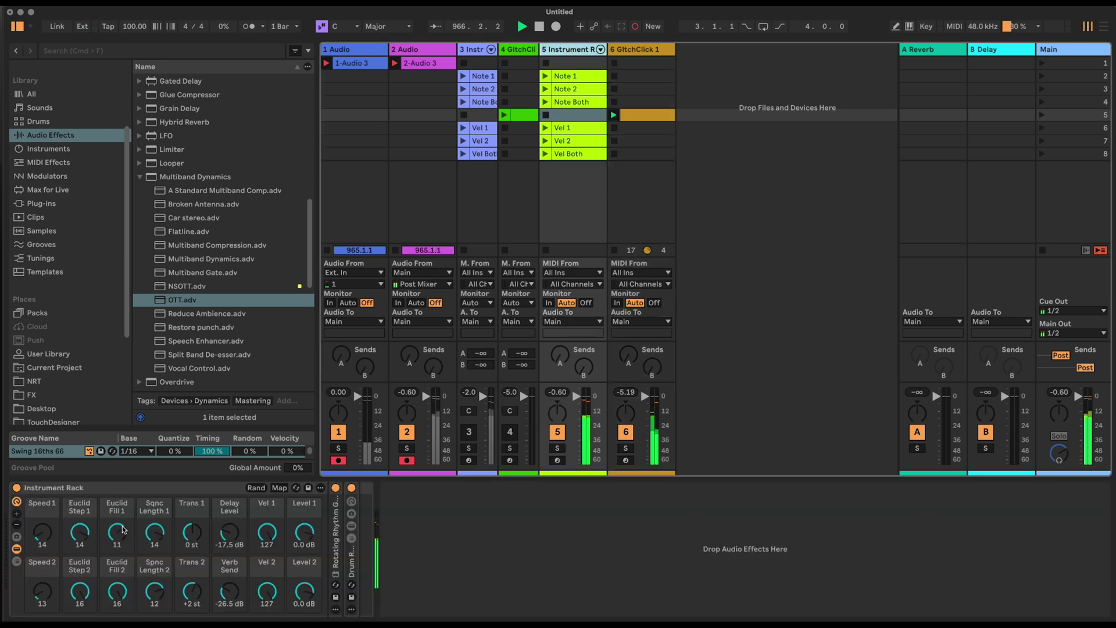
left_click(626, 431)
left_click(557, 431)
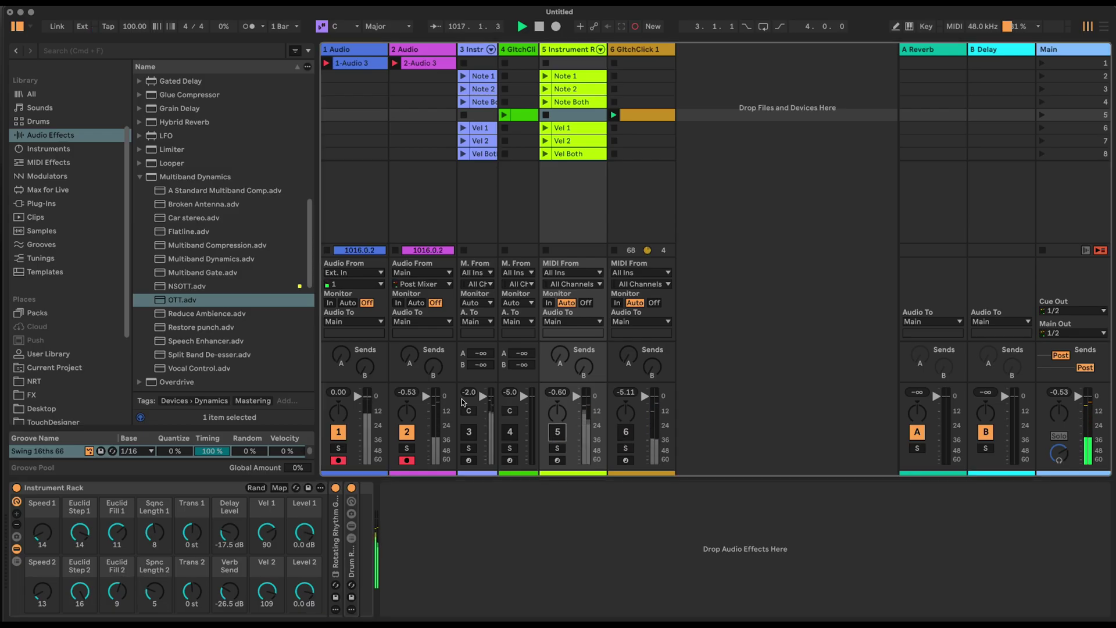
left_click(472, 437)
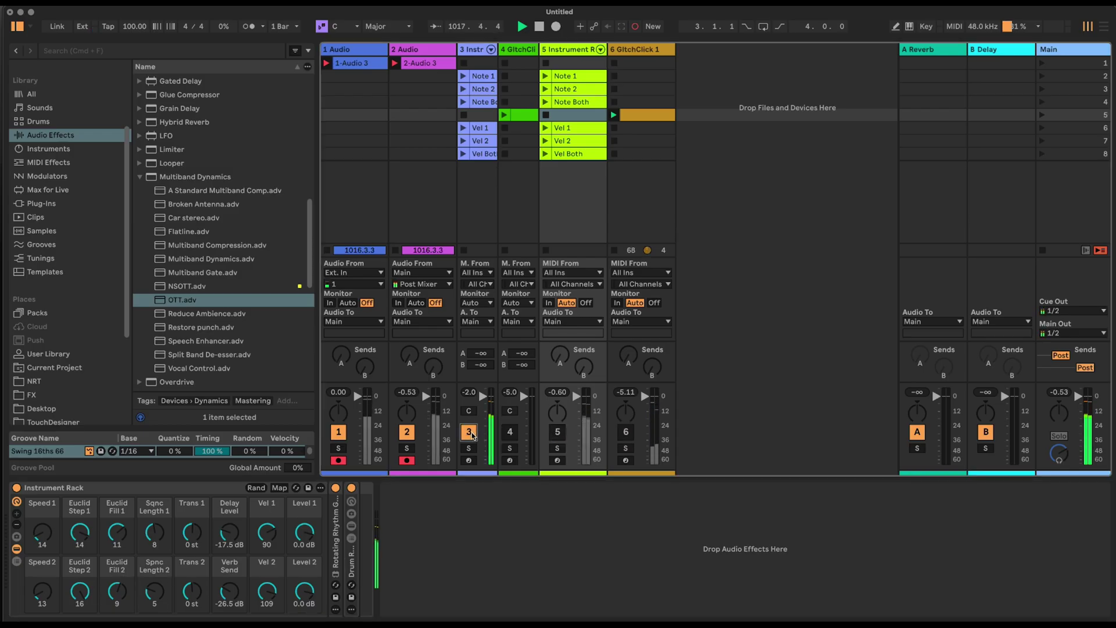
left_click_drag(498, 47, 587, 51)
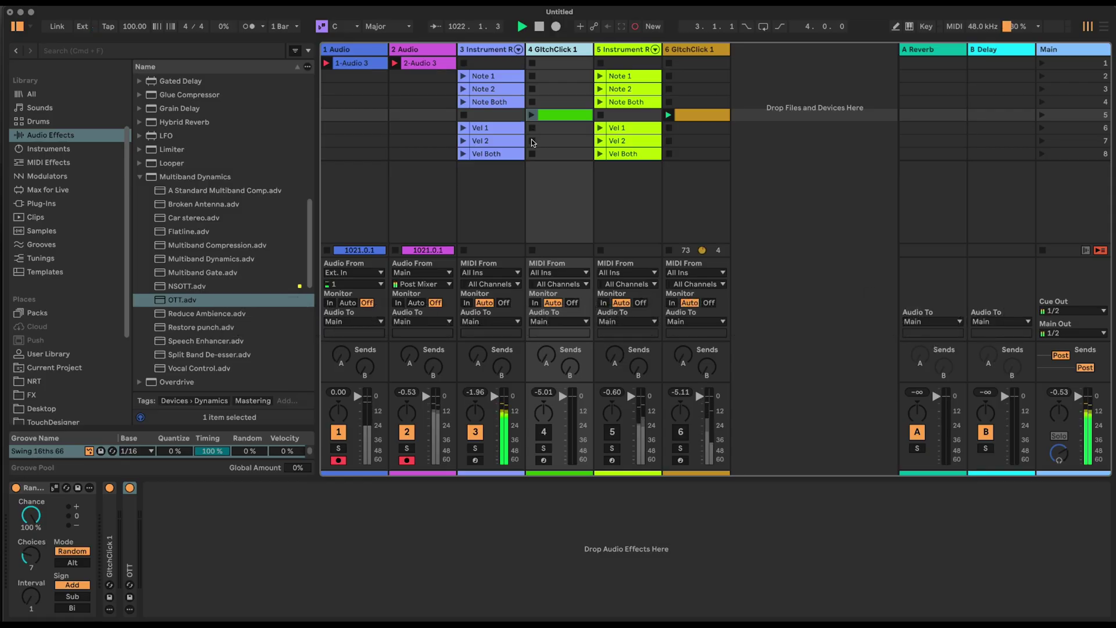
left_click(544, 431)
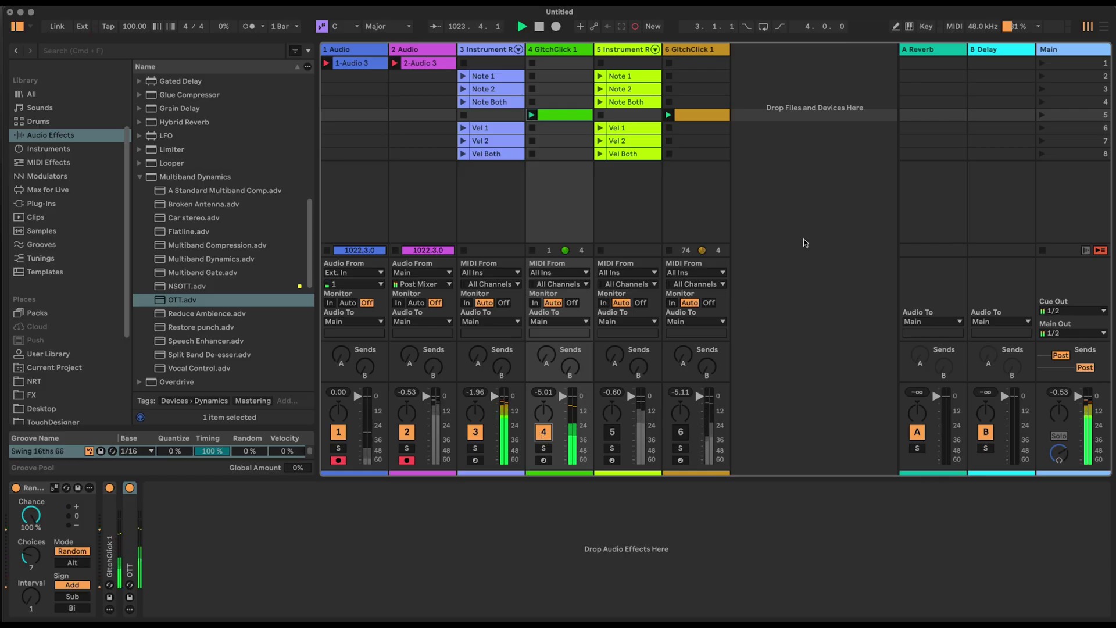
On track 3's Instrument Rack, set Sqnc Lngth 1 to 7 and Sqnc Lngth 2 to 3.
left_click(494, 51)
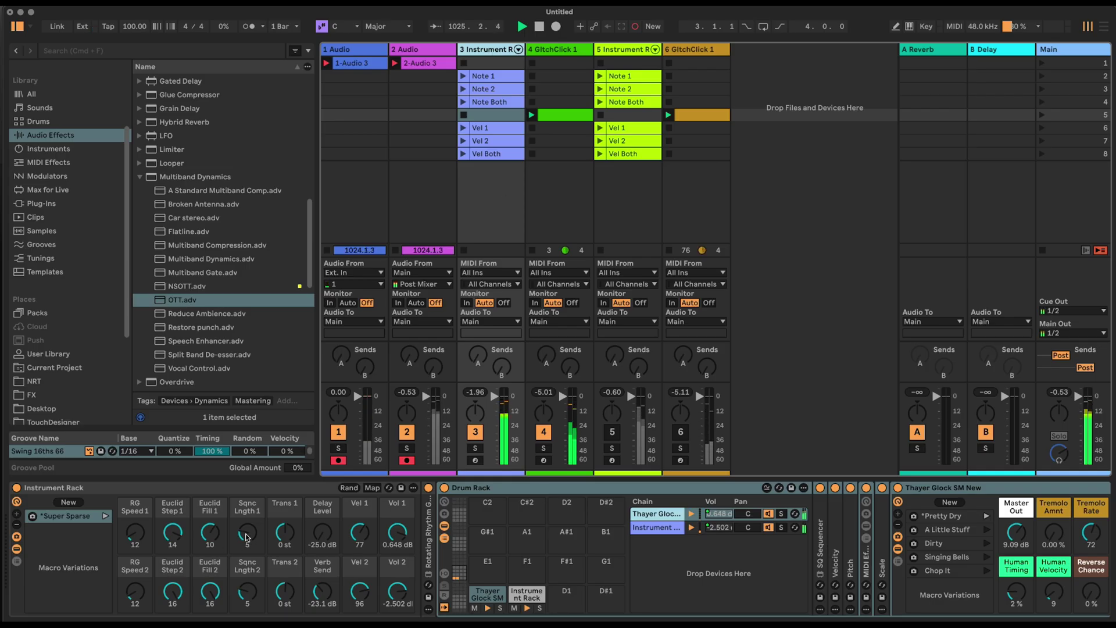
left_click_drag(248, 536, 247, 531)
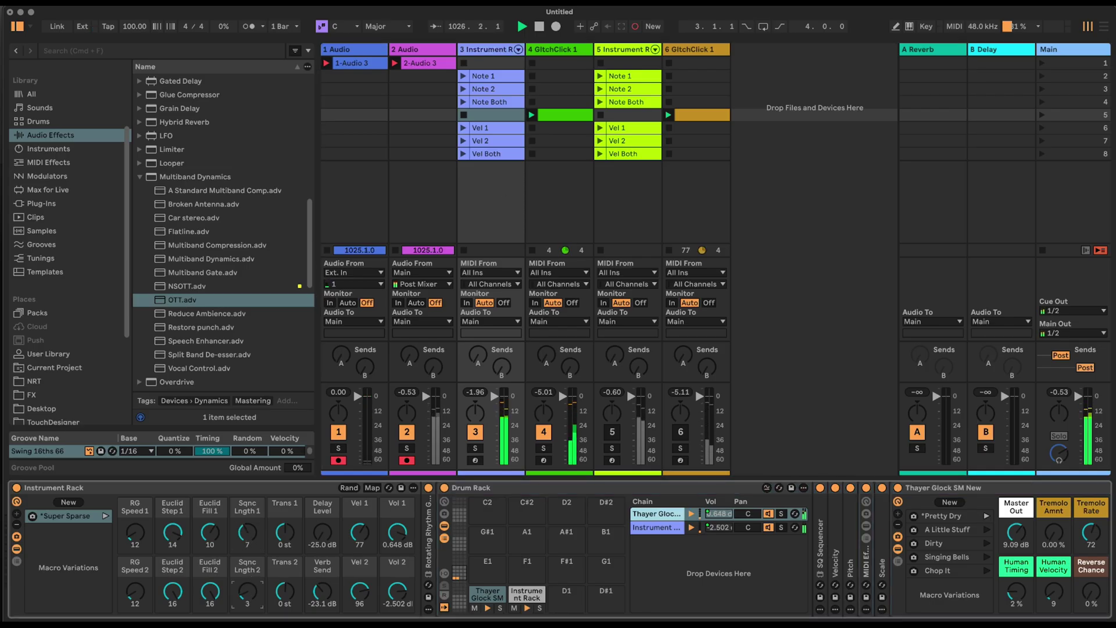